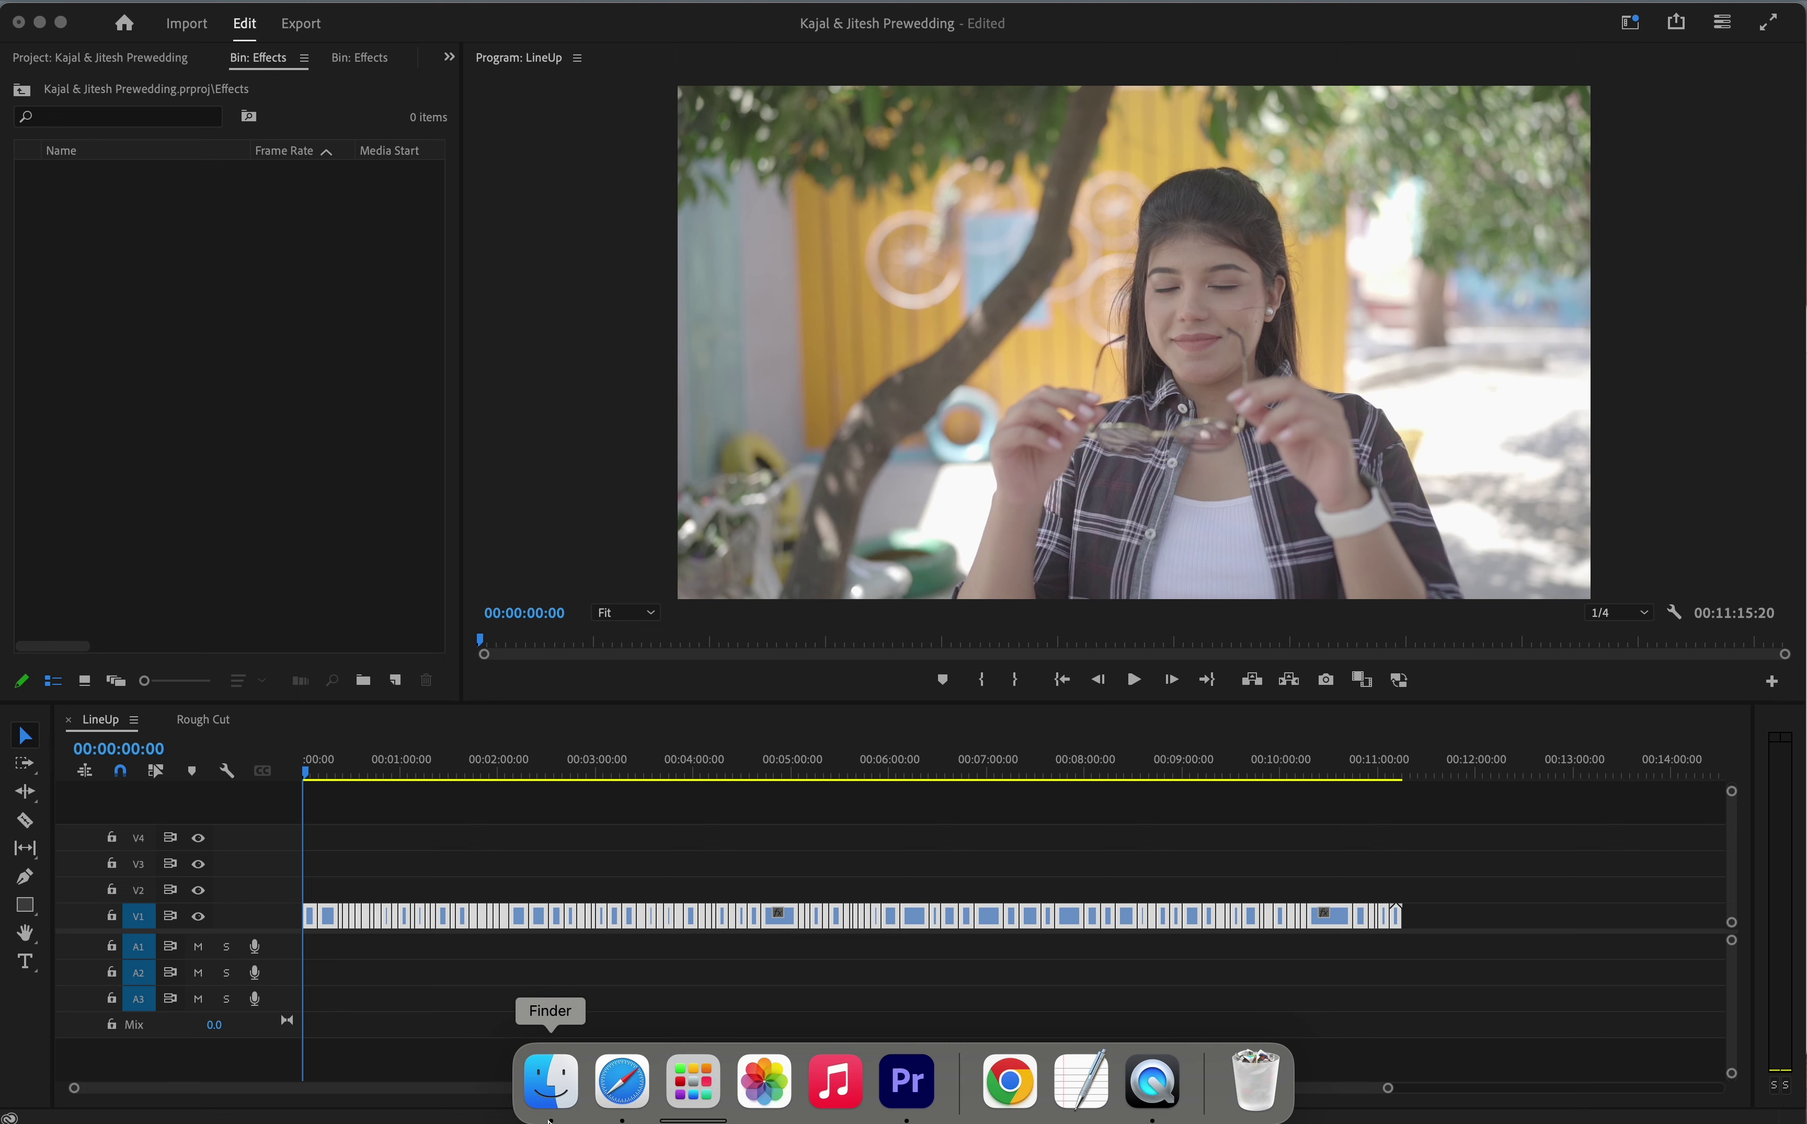
# Open a new Finder window from the Dock over the wedding project
pyautogui.click(550, 1115)
pyautogui.click(673, 513)
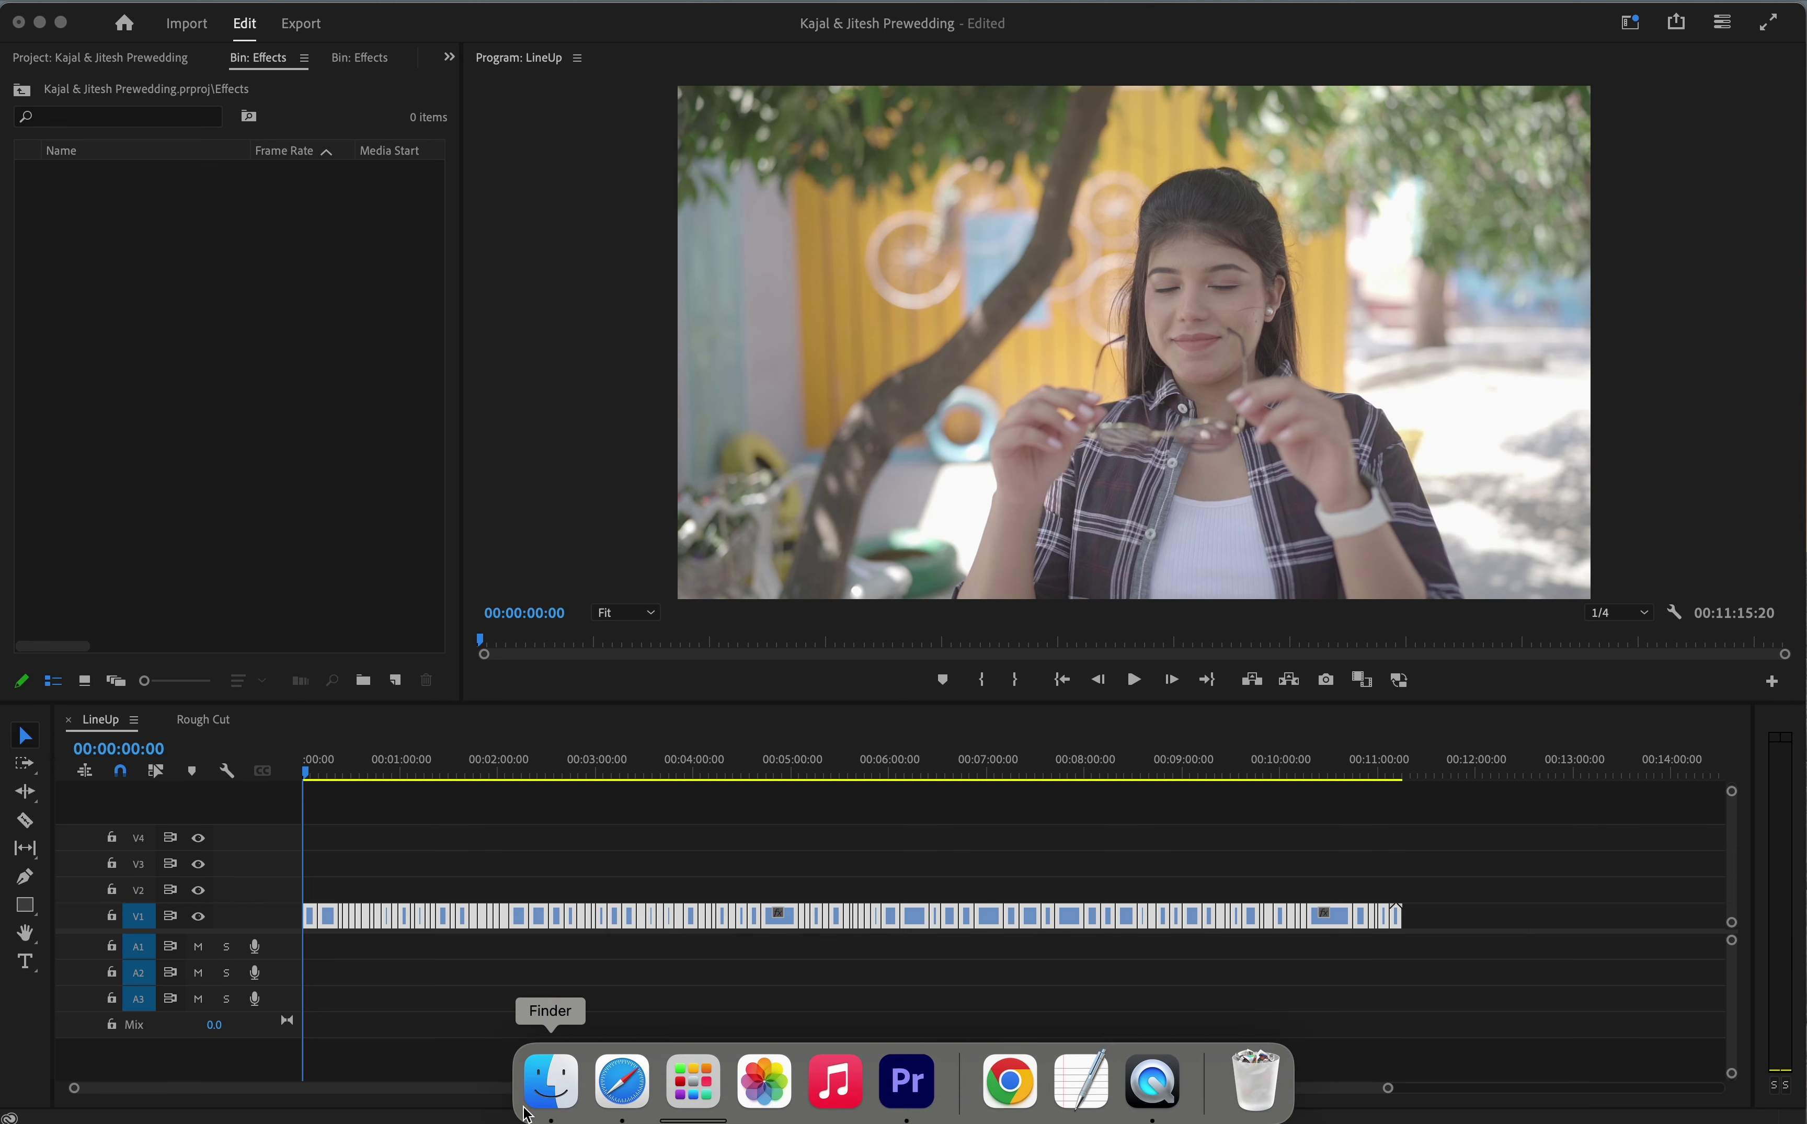
# Browse the edit drive through Users > Works > Effects > Premiere Pro to Simple Titles & Transitions v2.1
pyautogui.click(550, 1108)
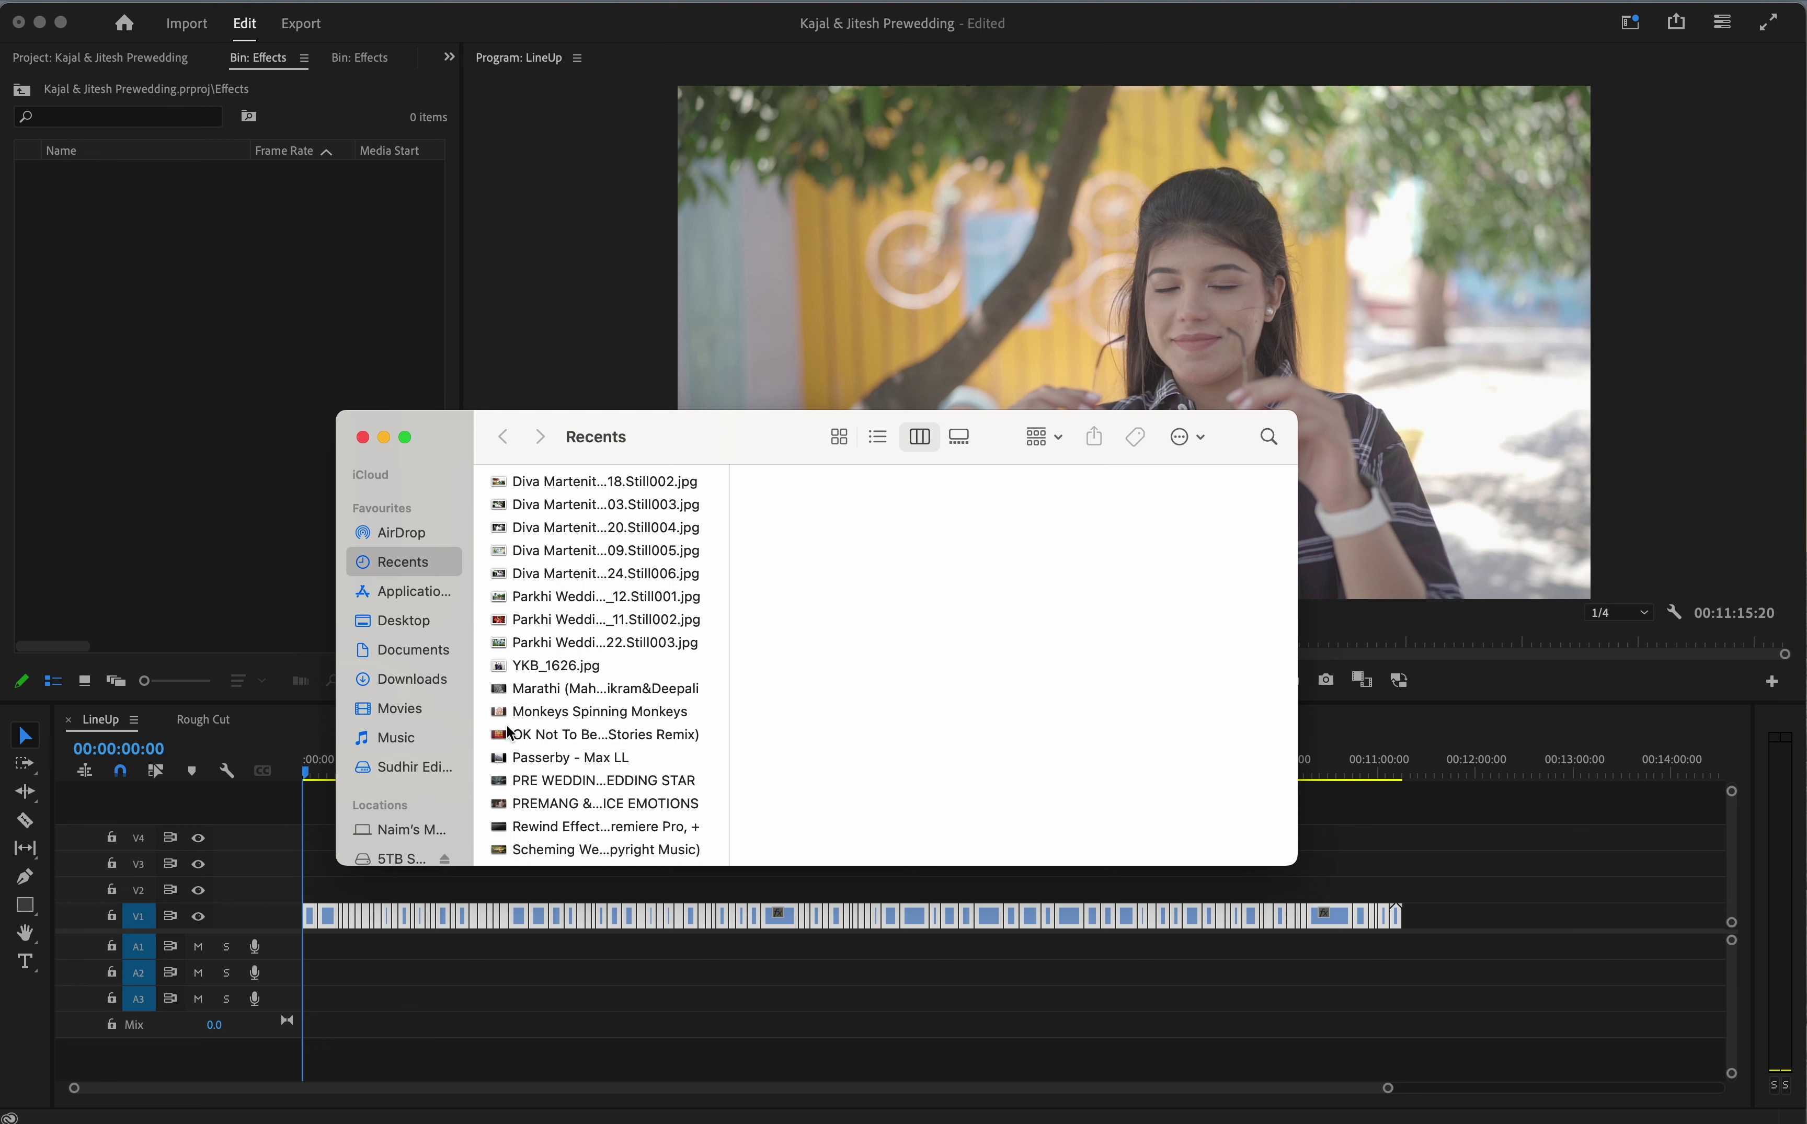
pyautogui.scroll(-2, 416, 802)
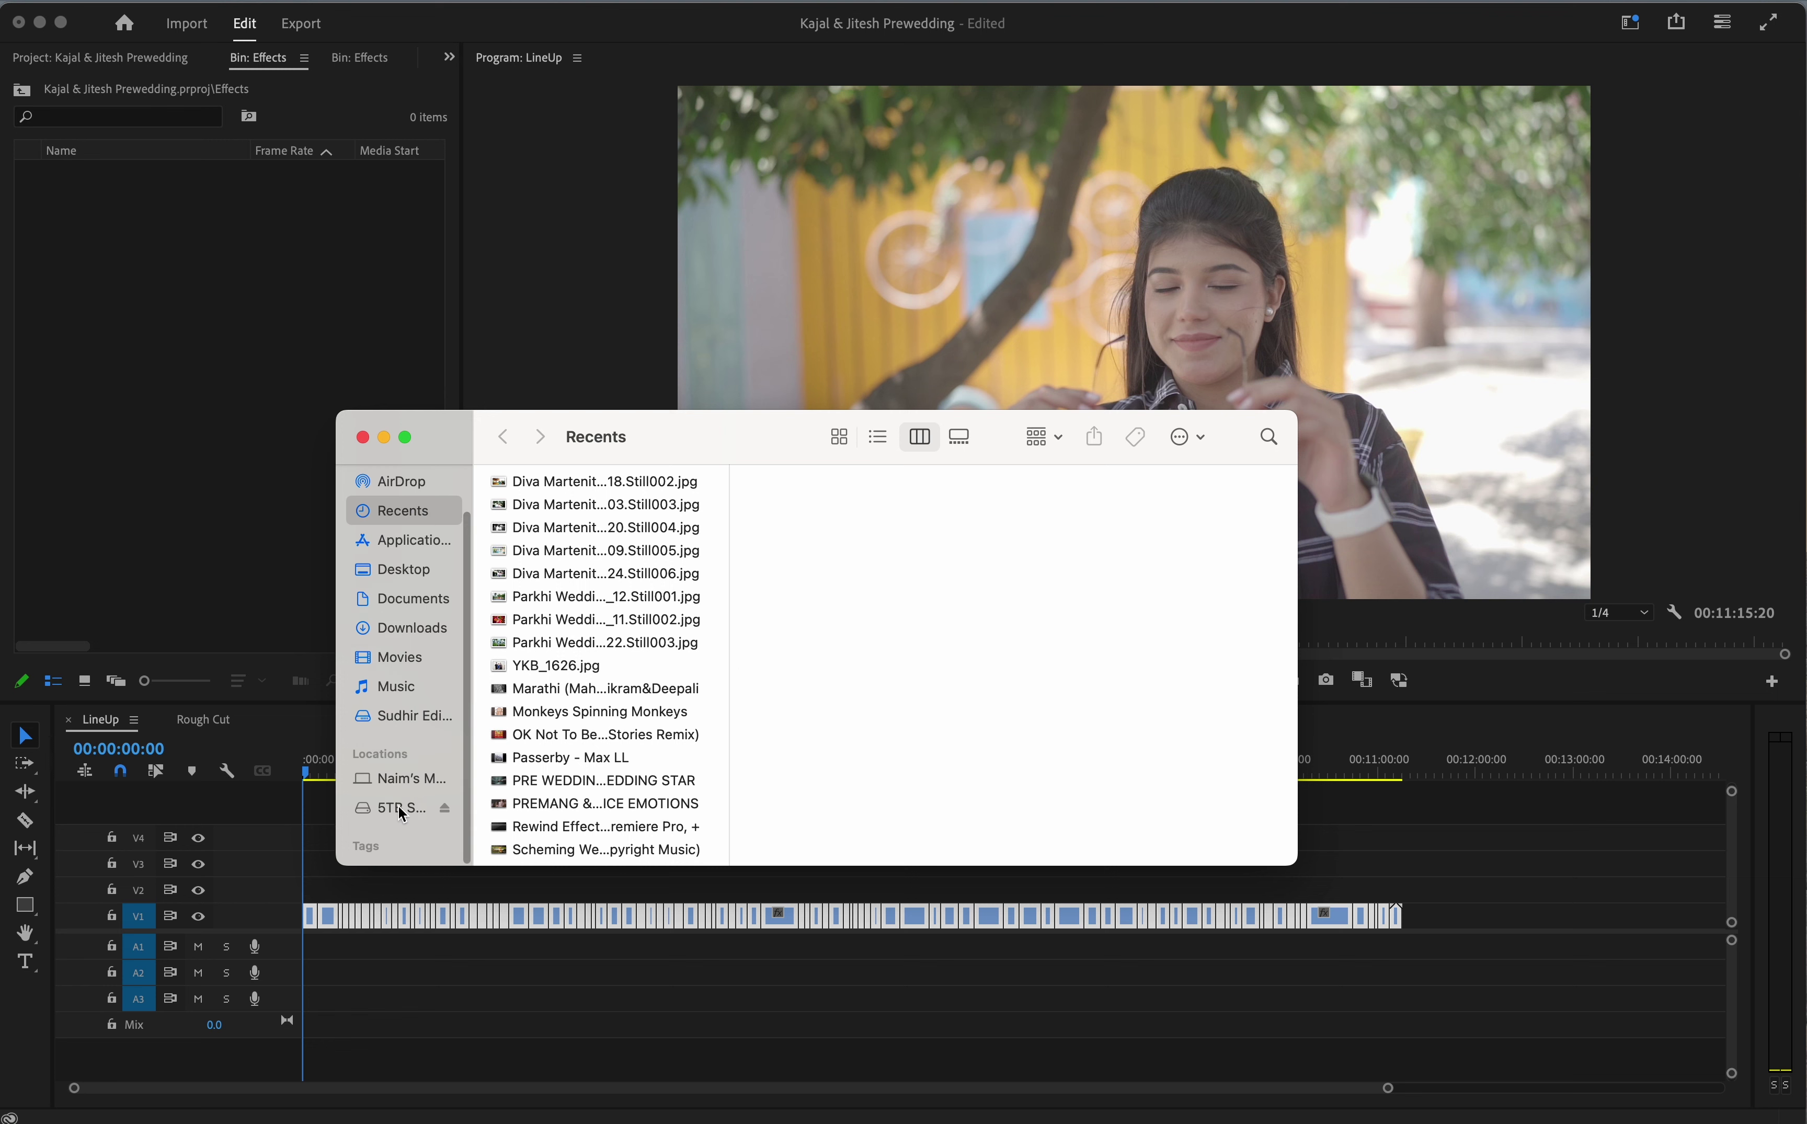
pyautogui.click(433, 715)
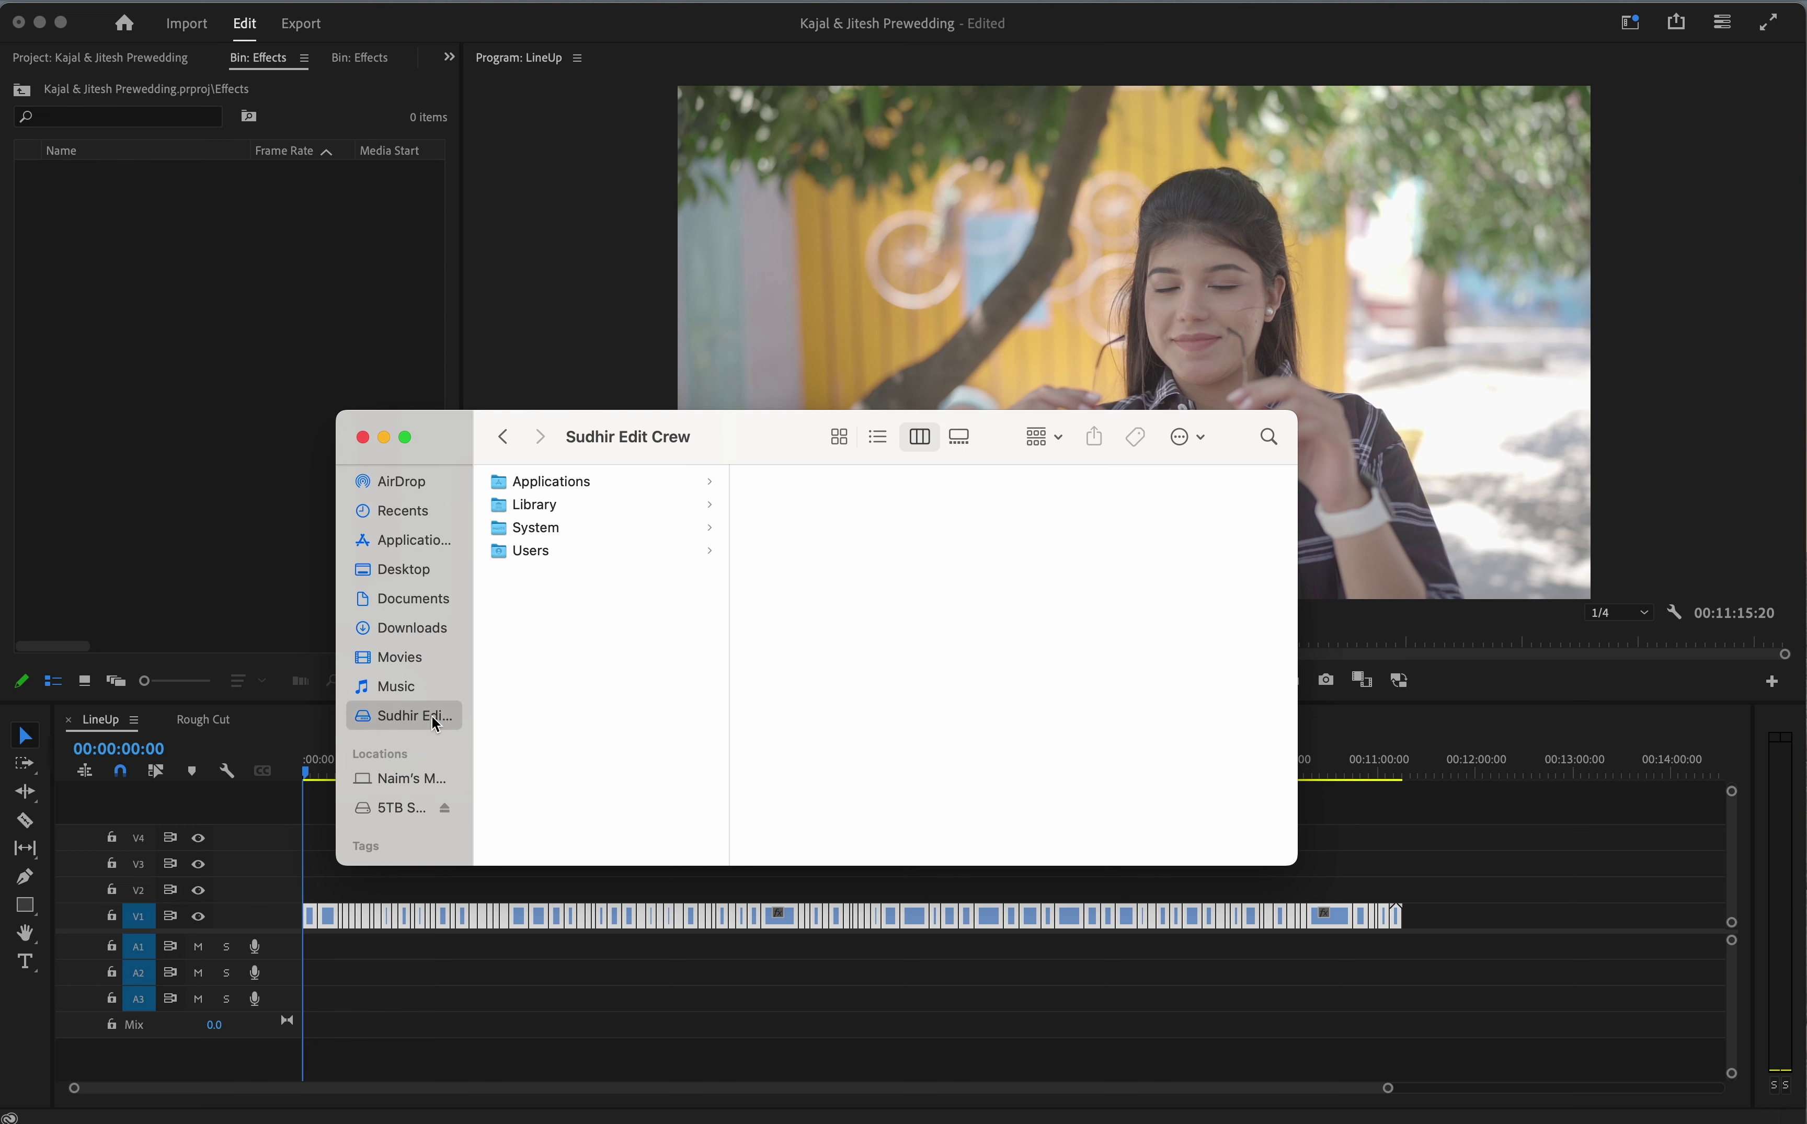
pyautogui.click(698, 549)
pyautogui.click(817, 528)
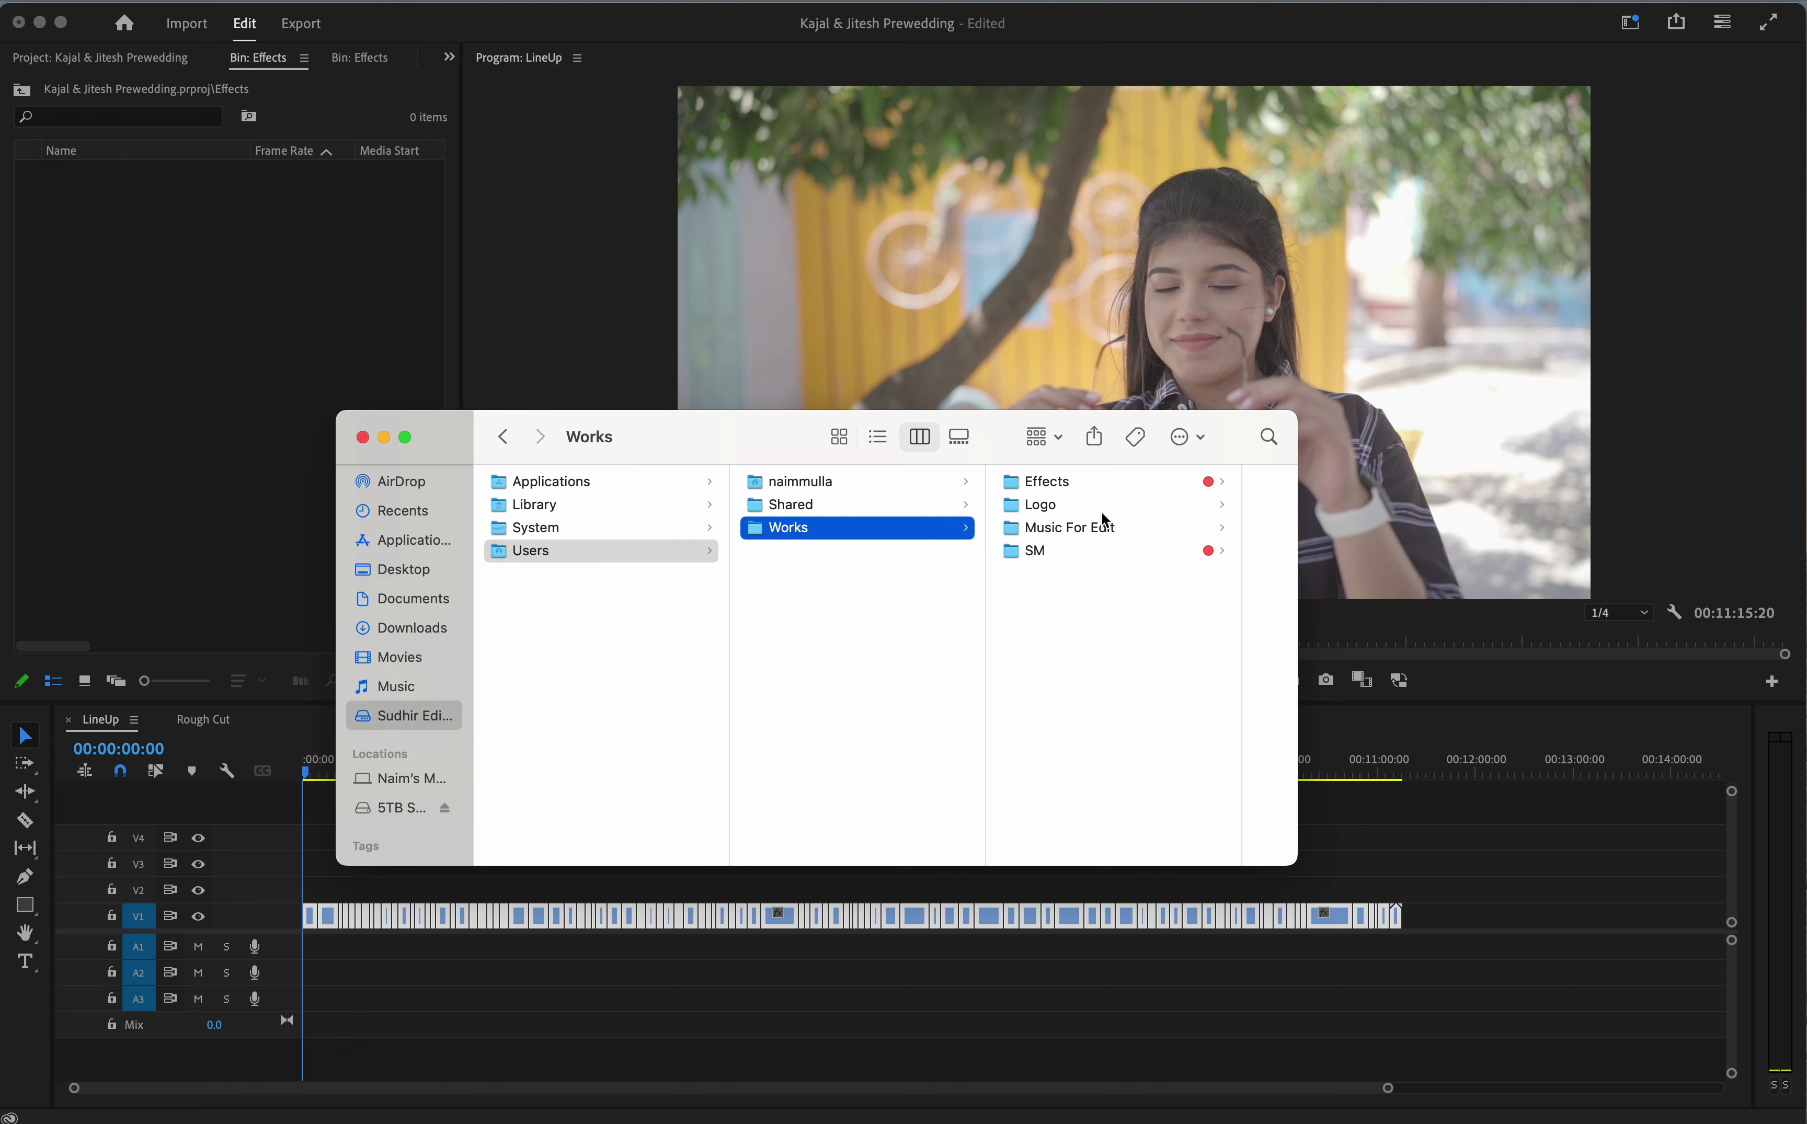
pyautogui.press('Right')
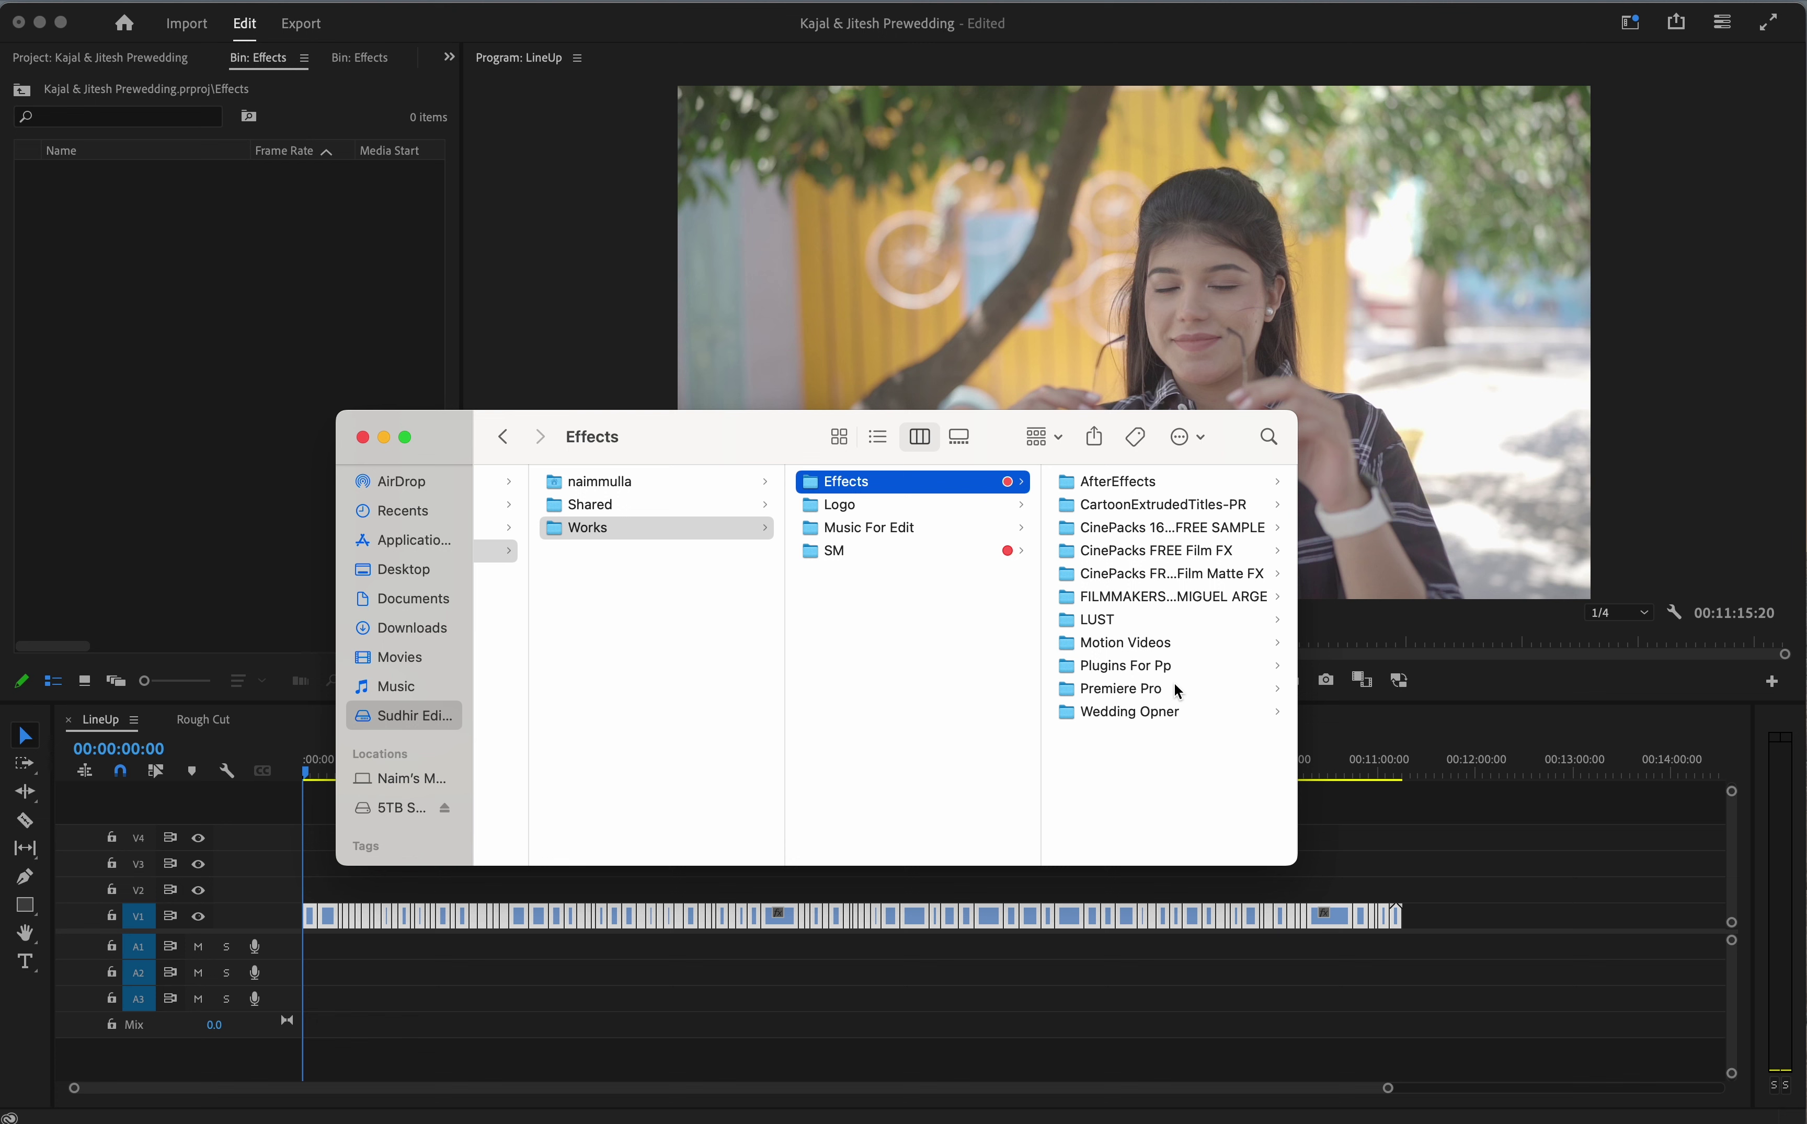
pyautogui.click(1176, 690)
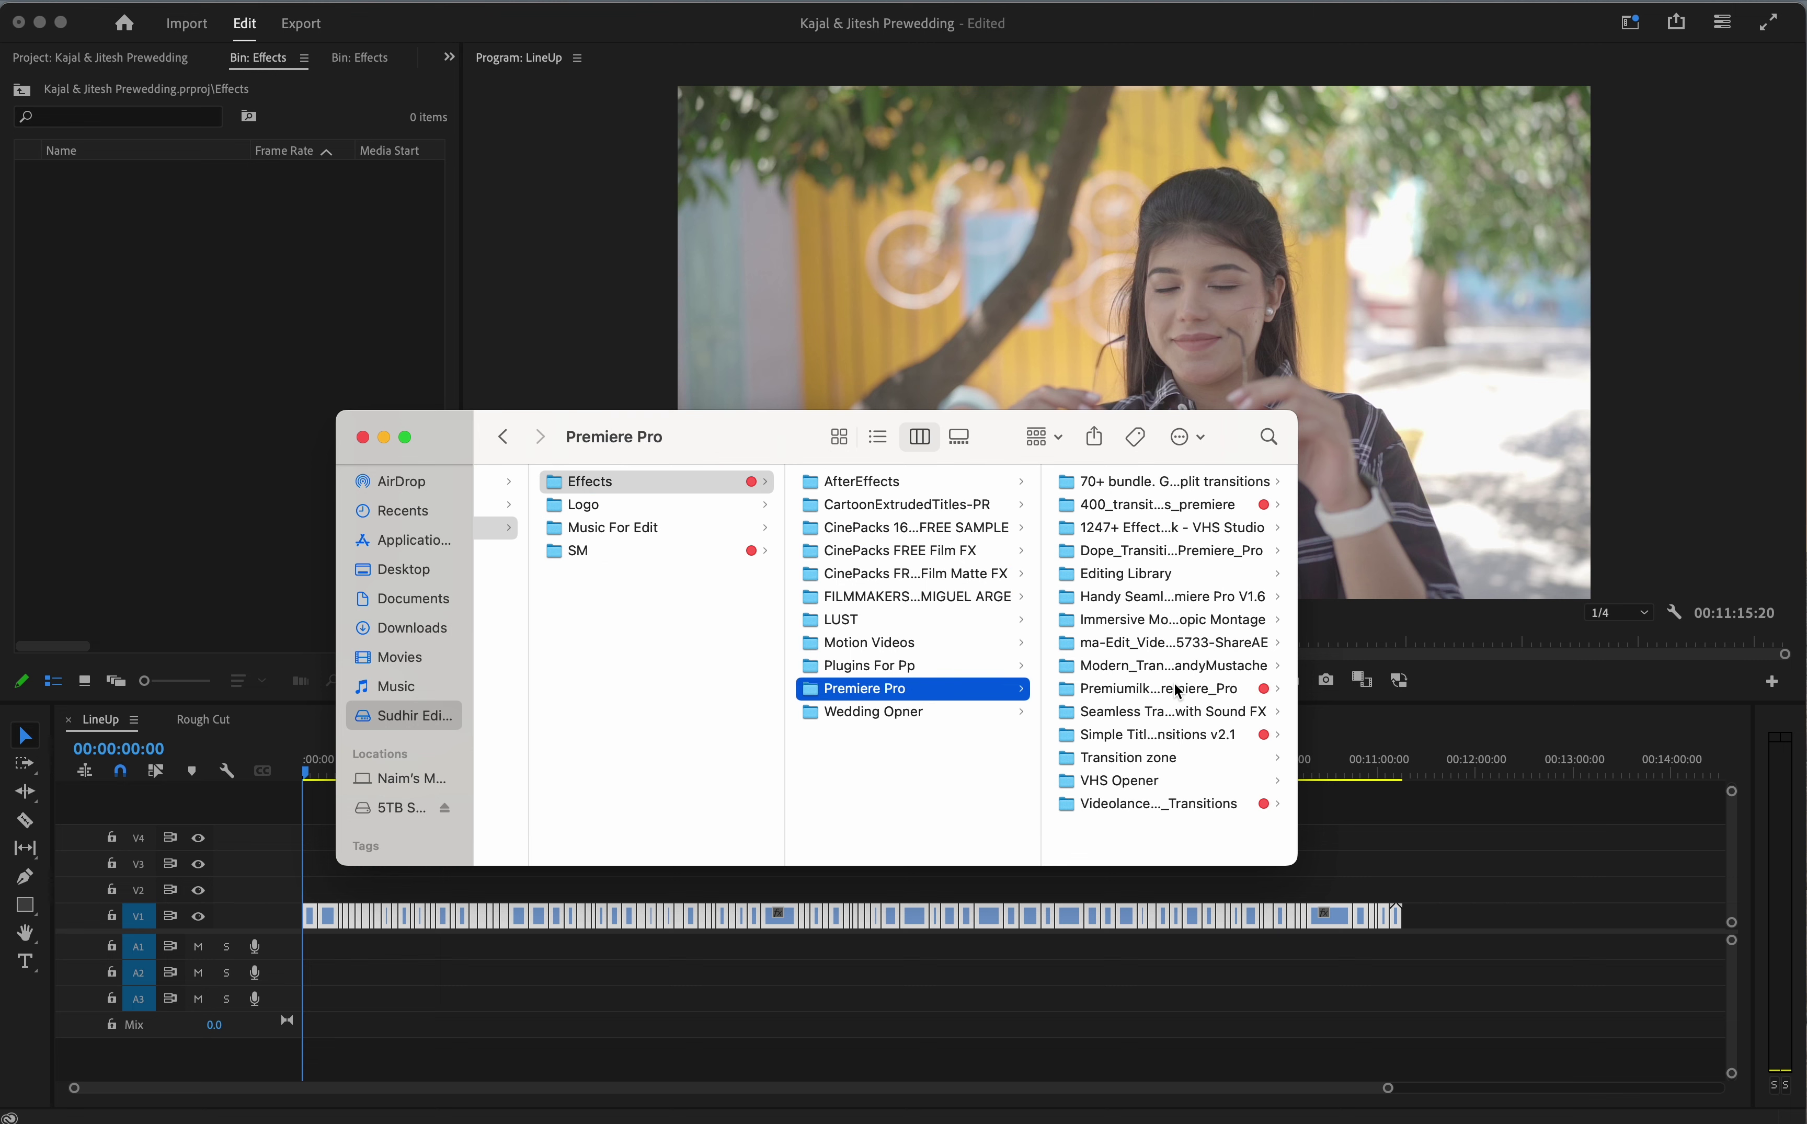
pyautogui.click(1206, 735)
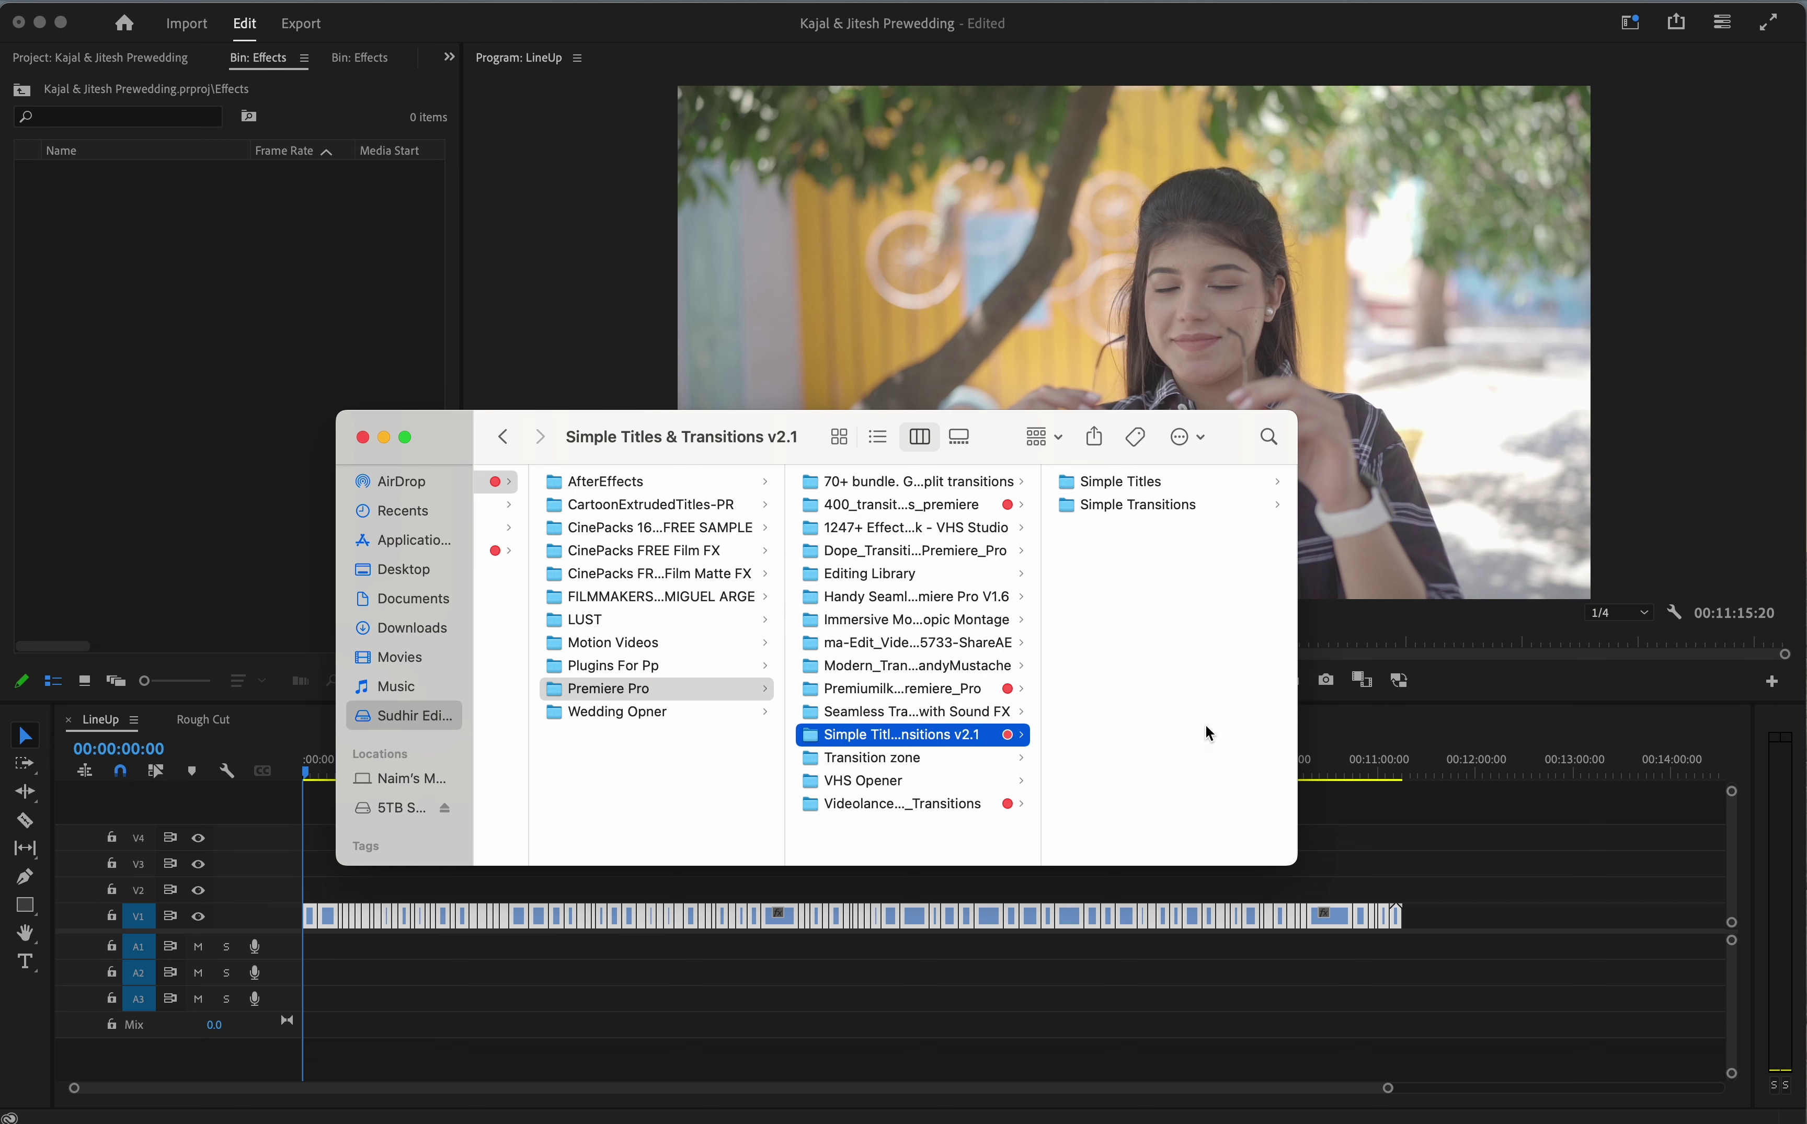
# Preview the folder, then step into Simple Titles > CC 2018 to reach the first title template
pyautogui.press('space')
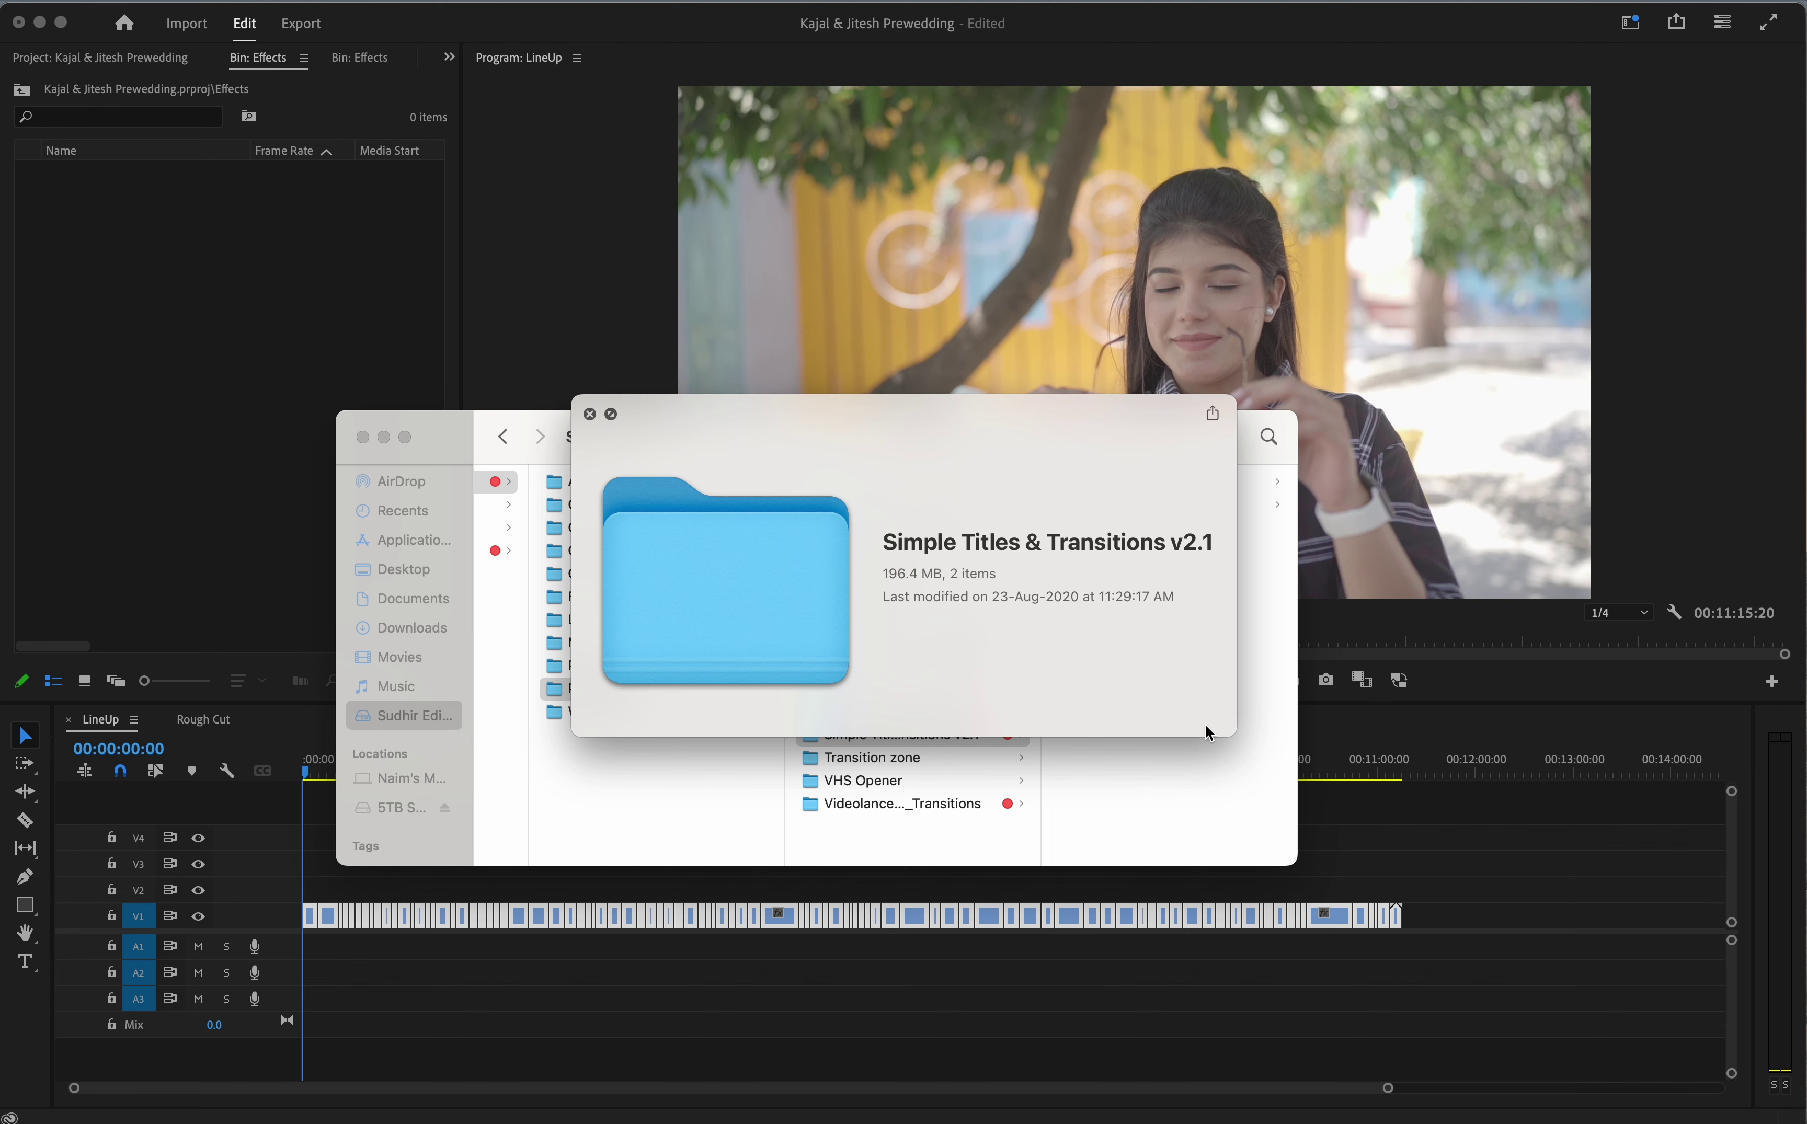
pyautogui.press('space')
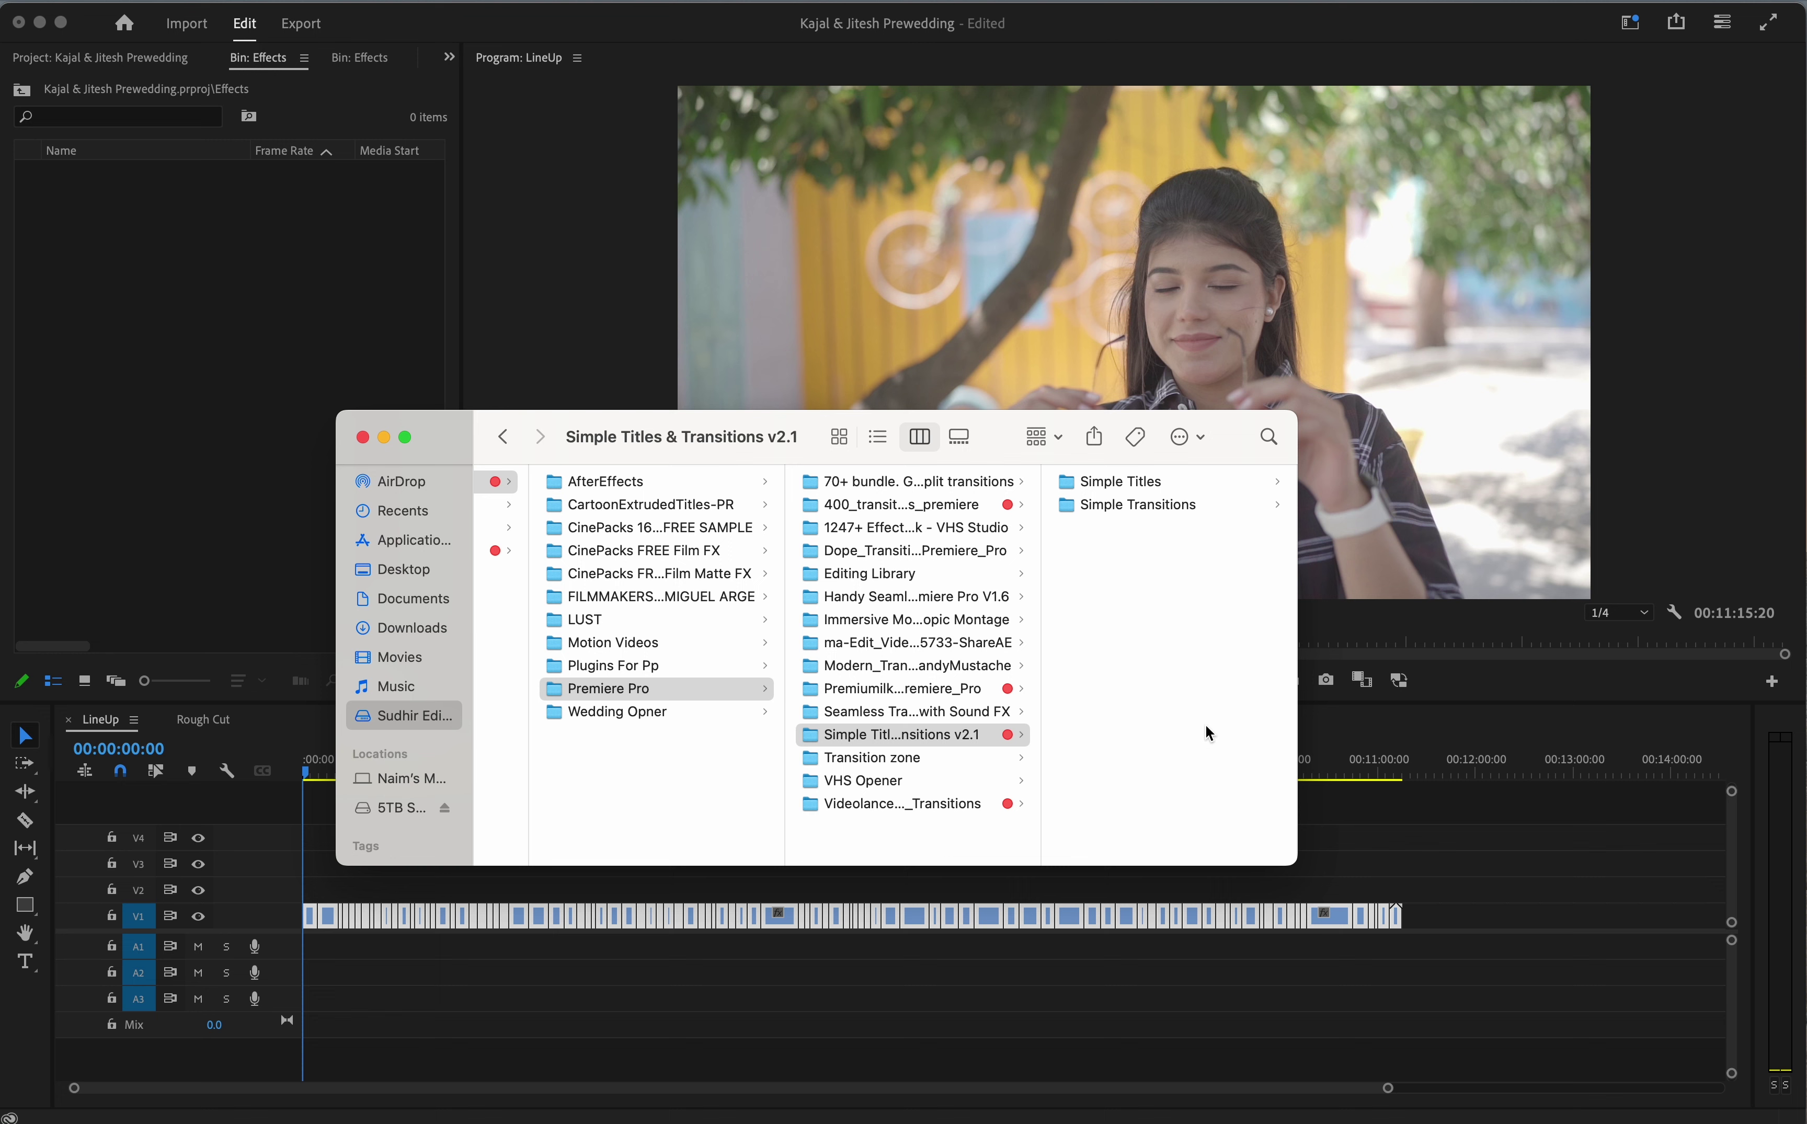
pyautogui.press('space')
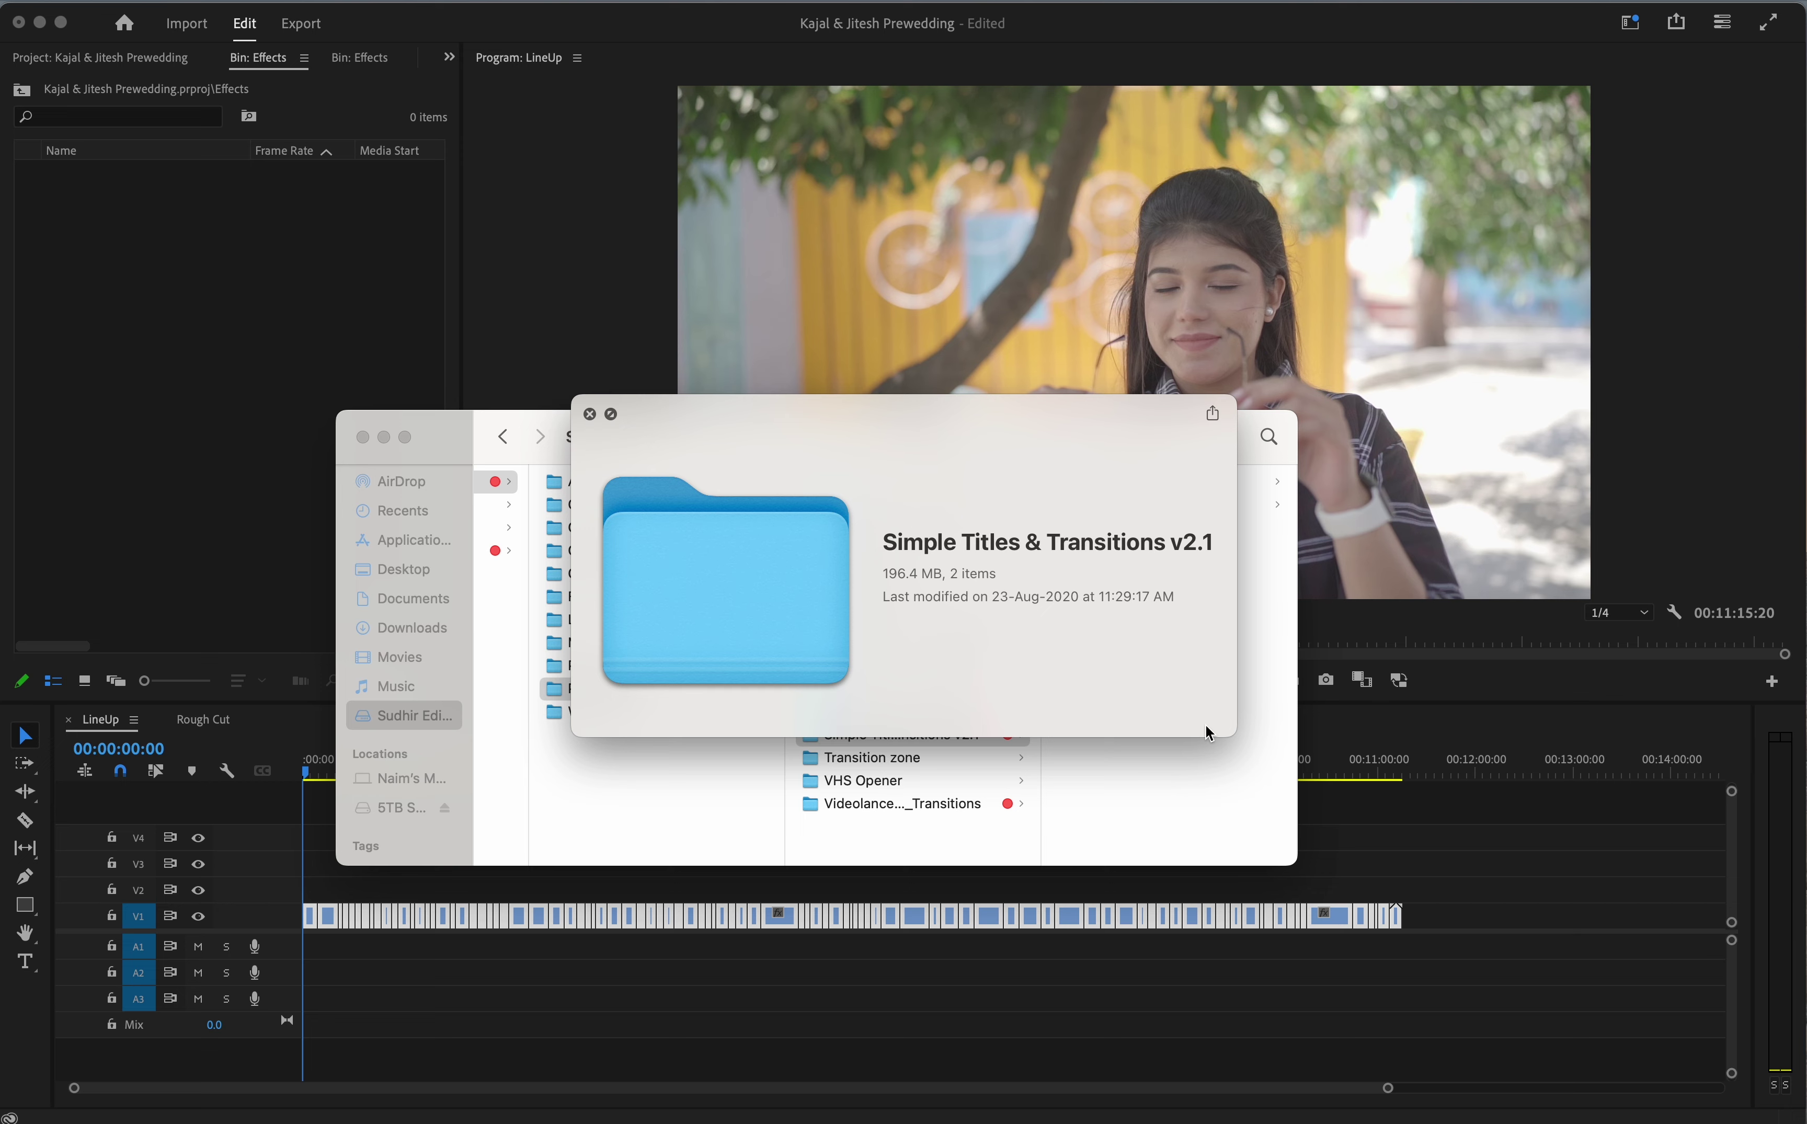
pyautogui.press('space')
pyautogui.press('Right')
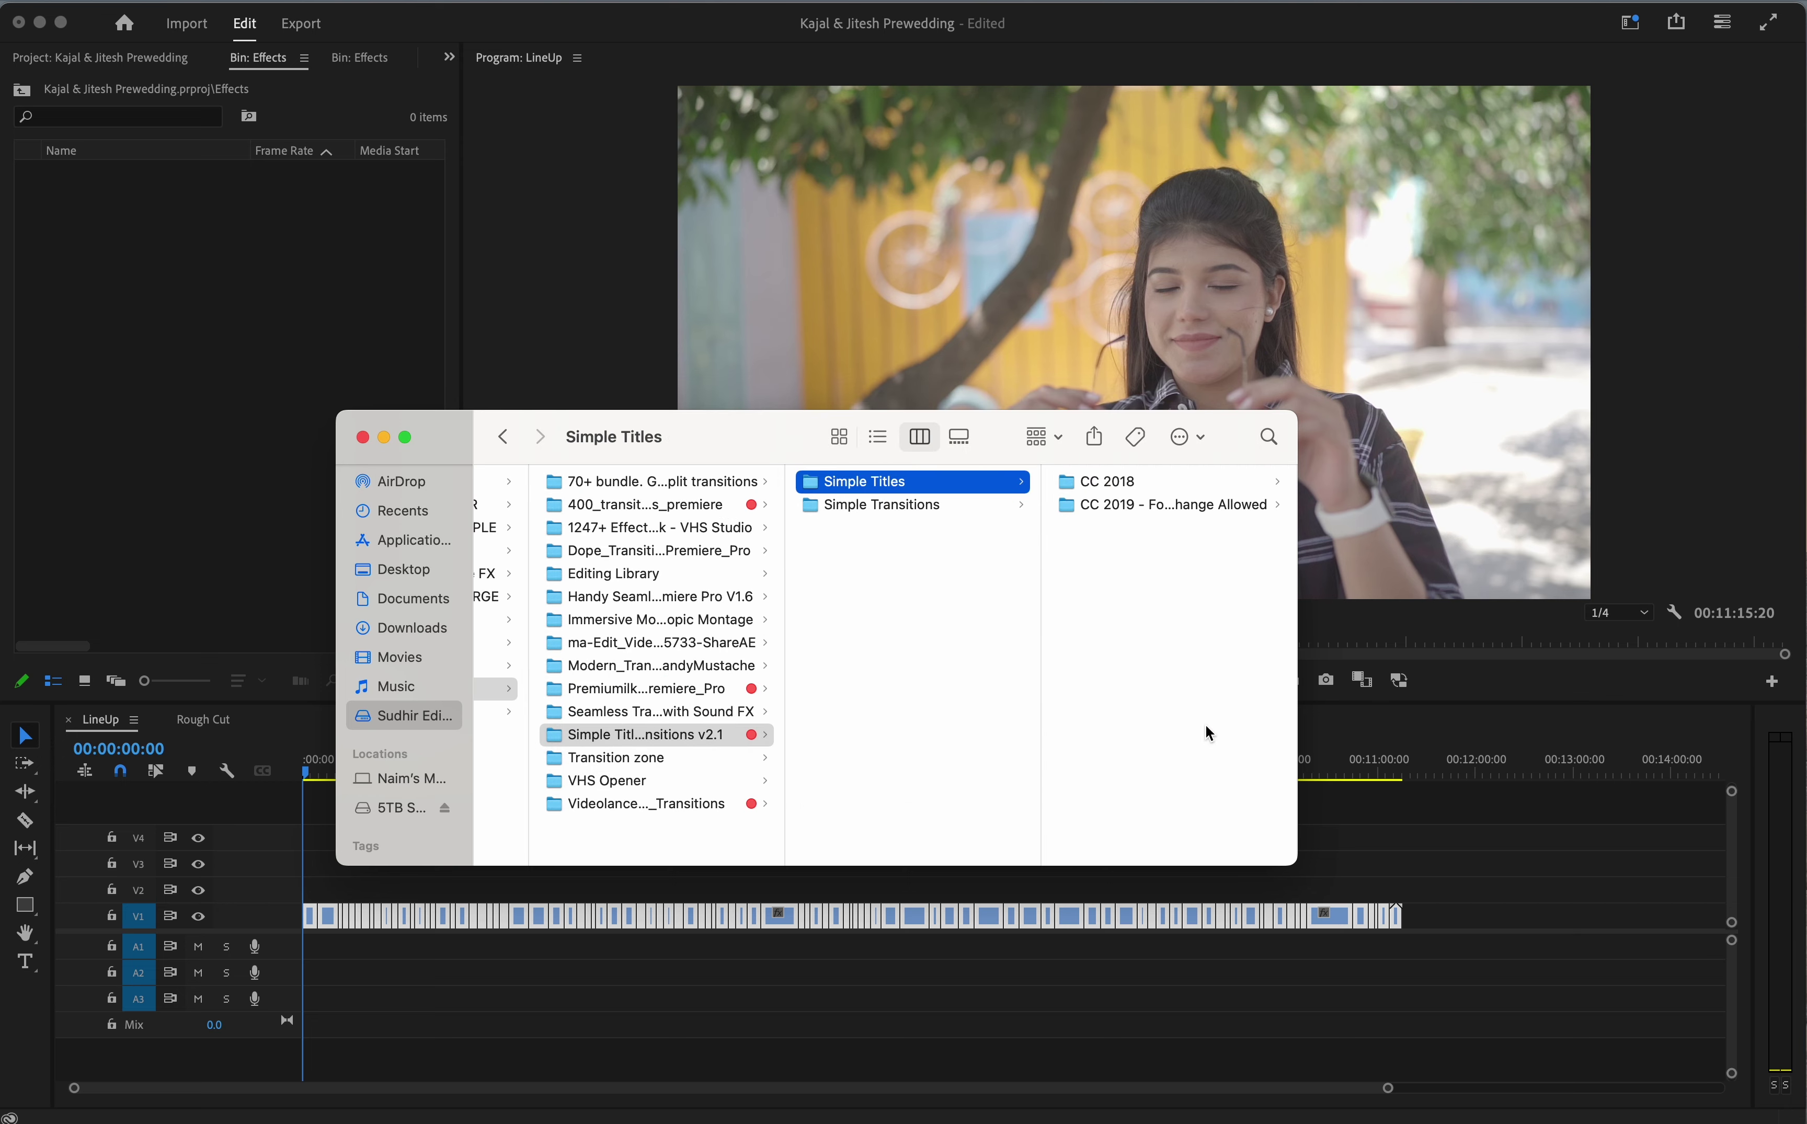
pyautogui.press('Right')
pyautogui.press('Right')
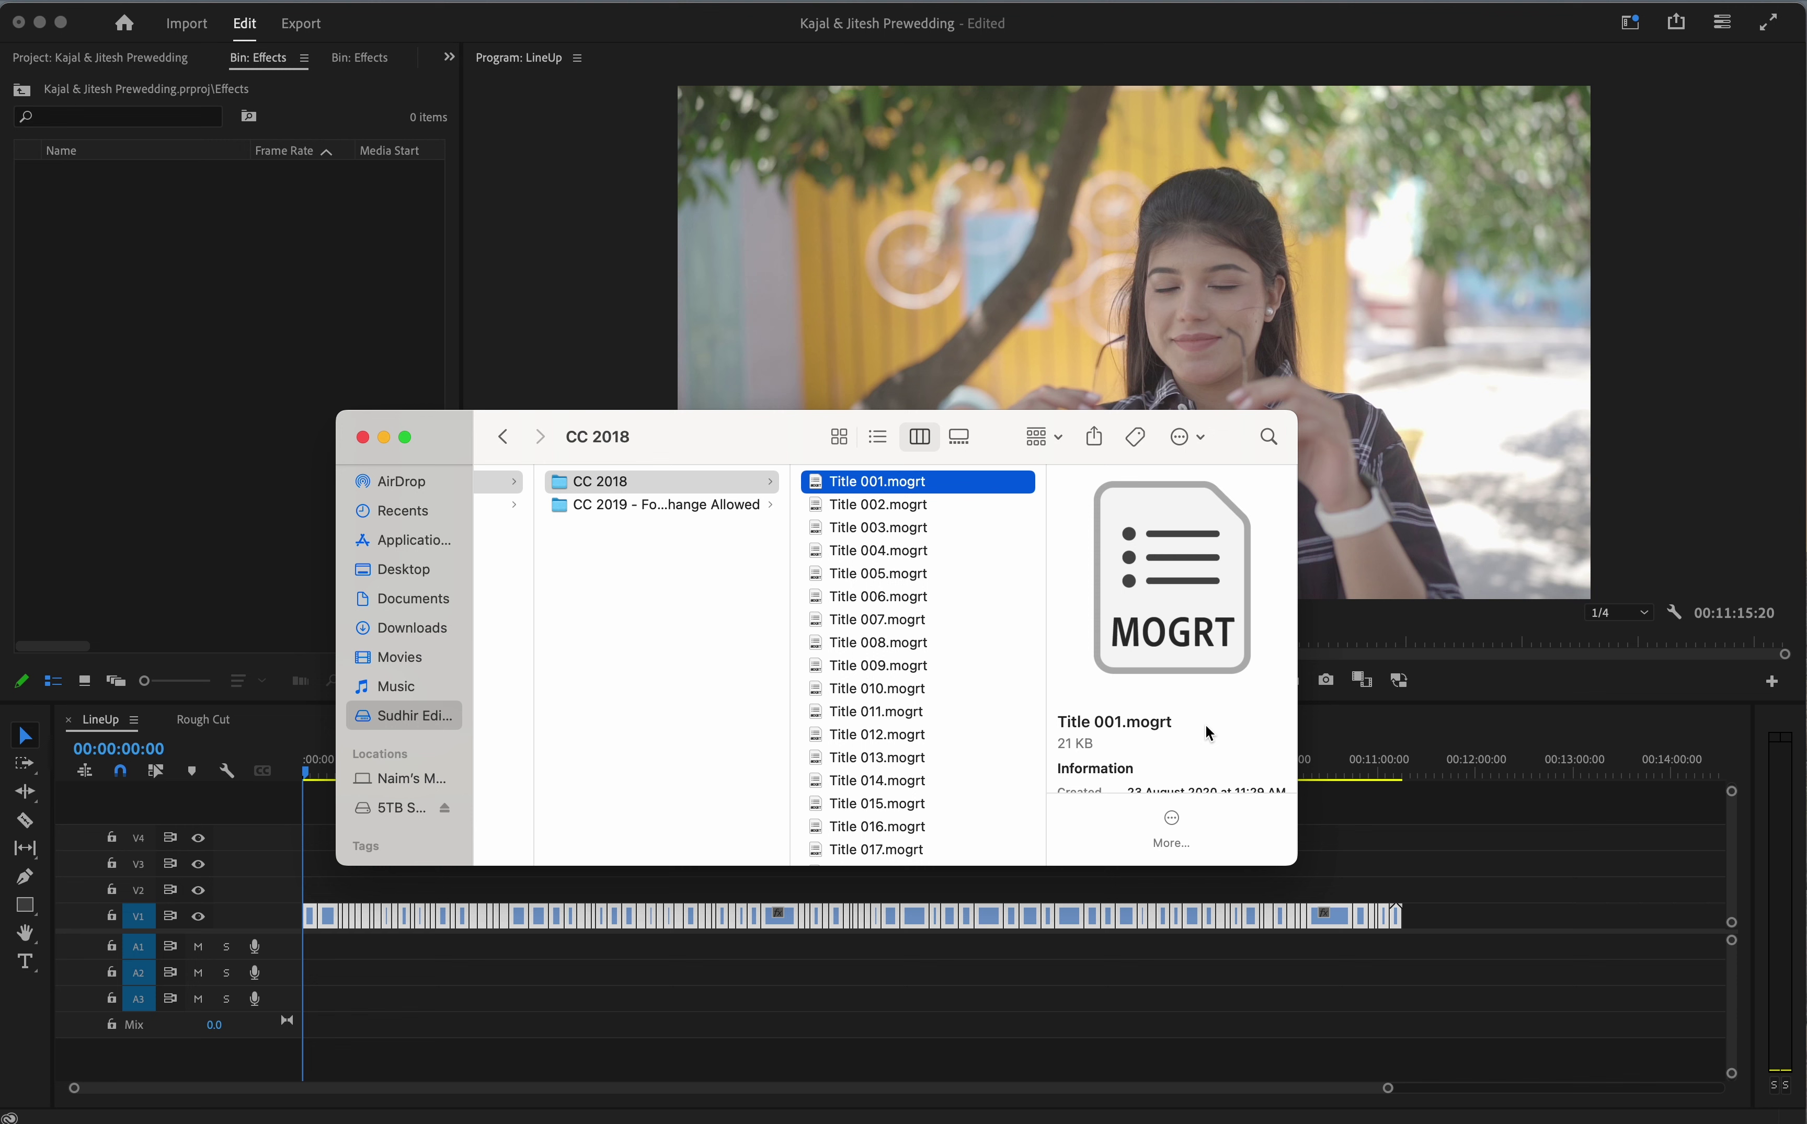
pyautogui.click(866, 301)
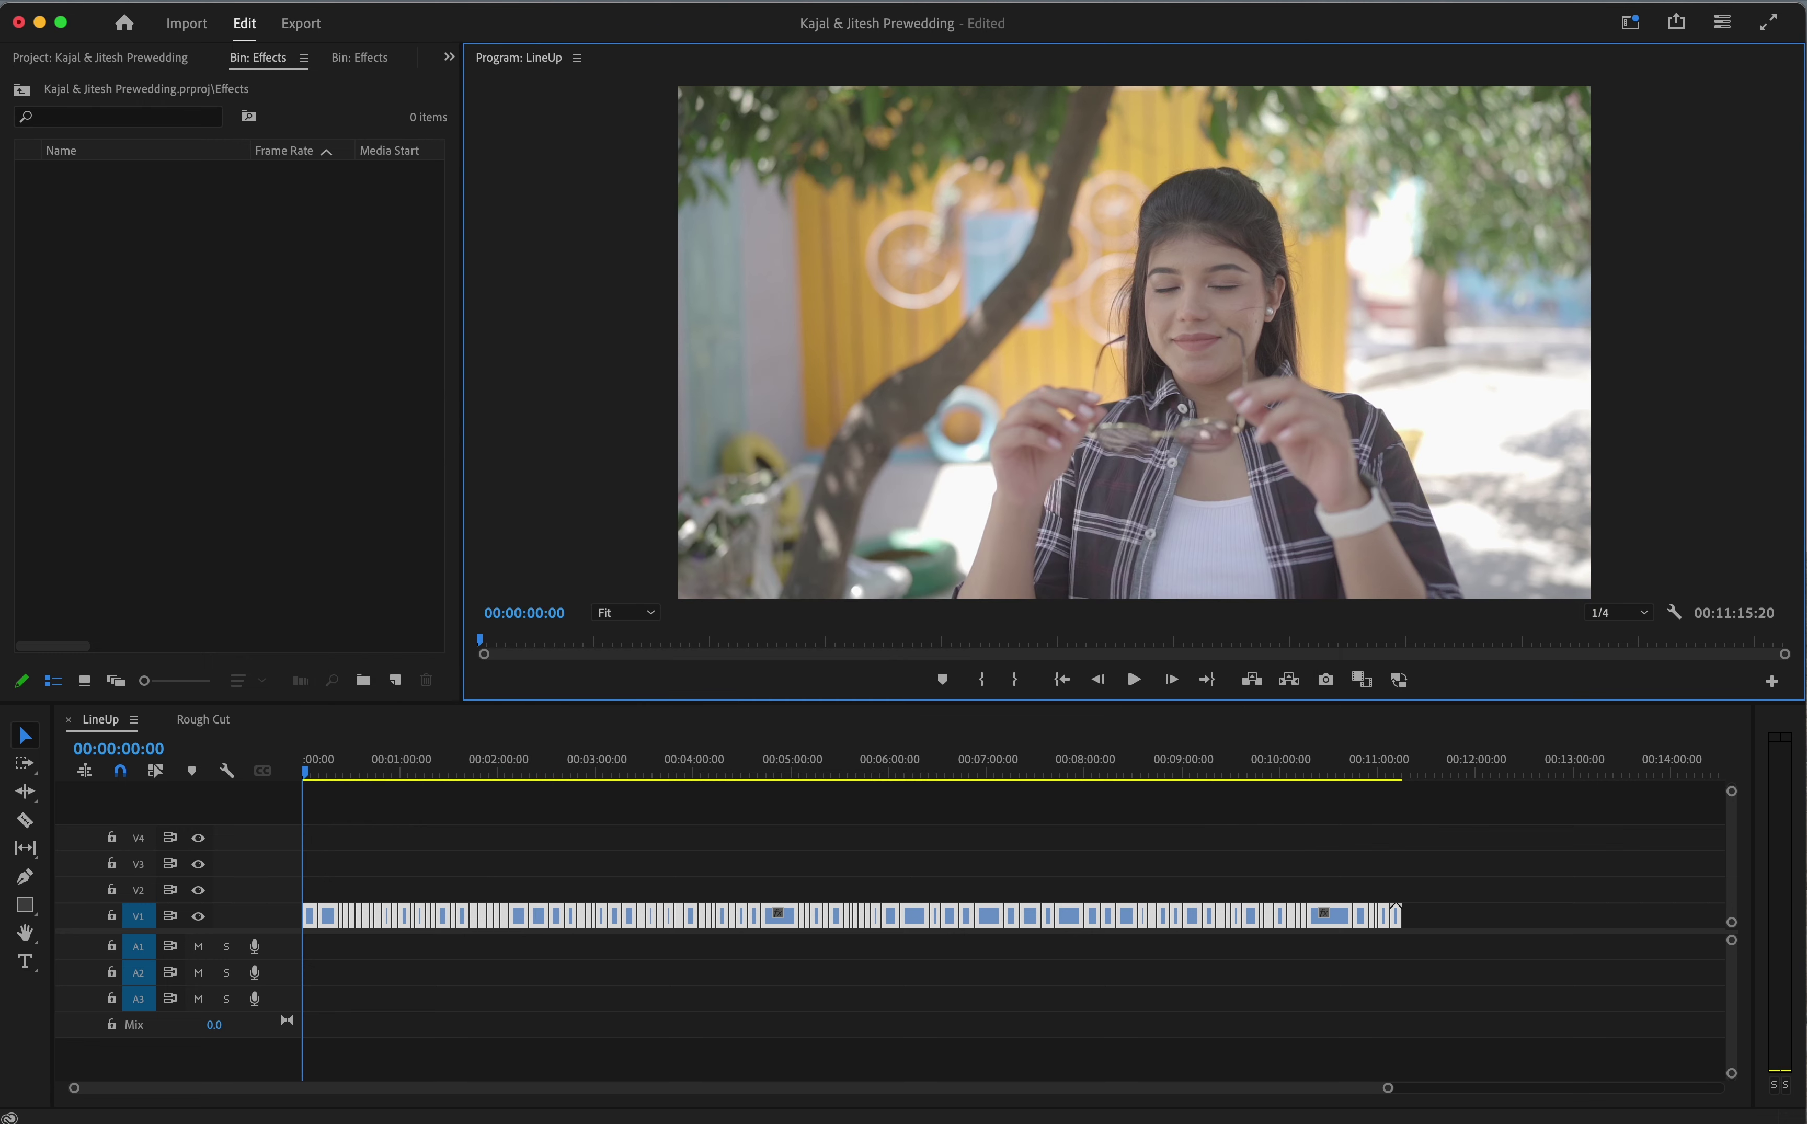
# Switch to the Captions and Graphics workspace
pyautogui.click(483, 2)
pyautogui.moveTo(699, 6)
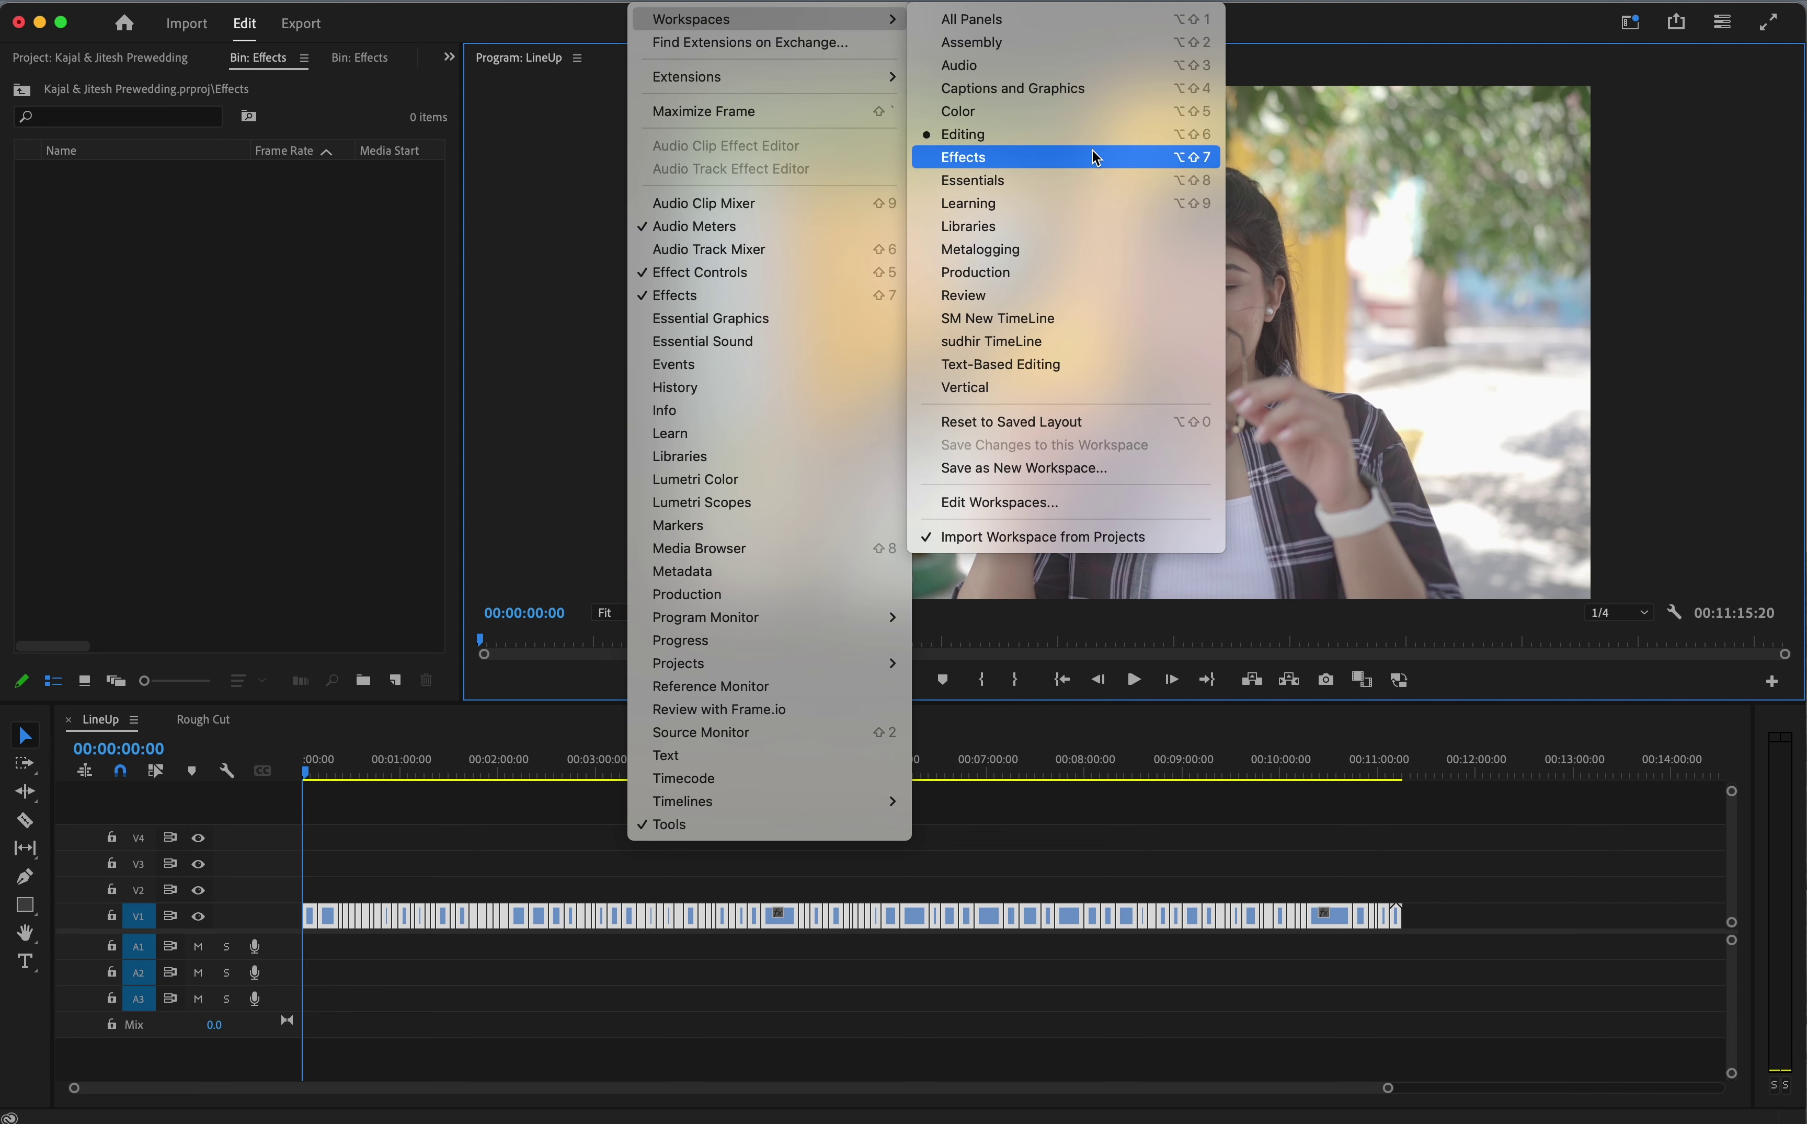
pyautogui.click(1089, 88)
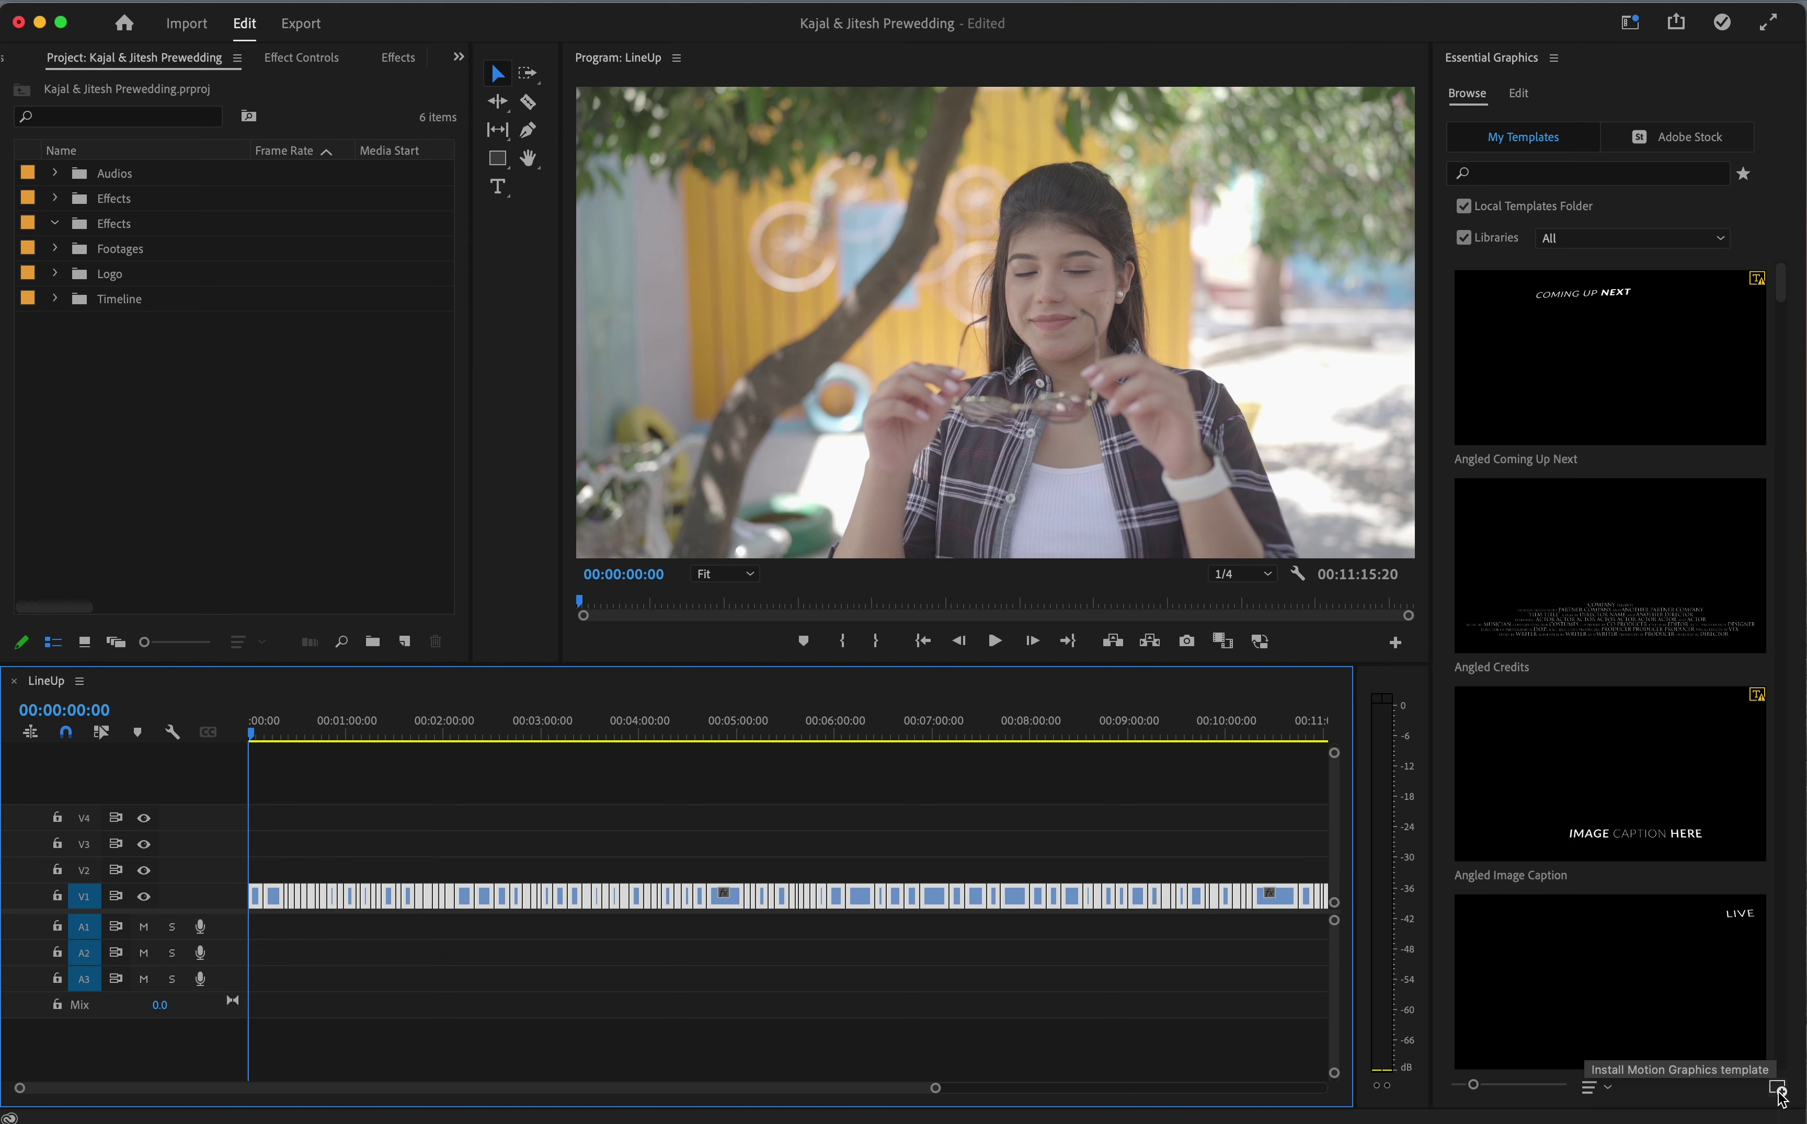
# Install Title 044.mogrt from the CC 2018 folder as a motion graphics template
pyautogui.click(1778, 1090)
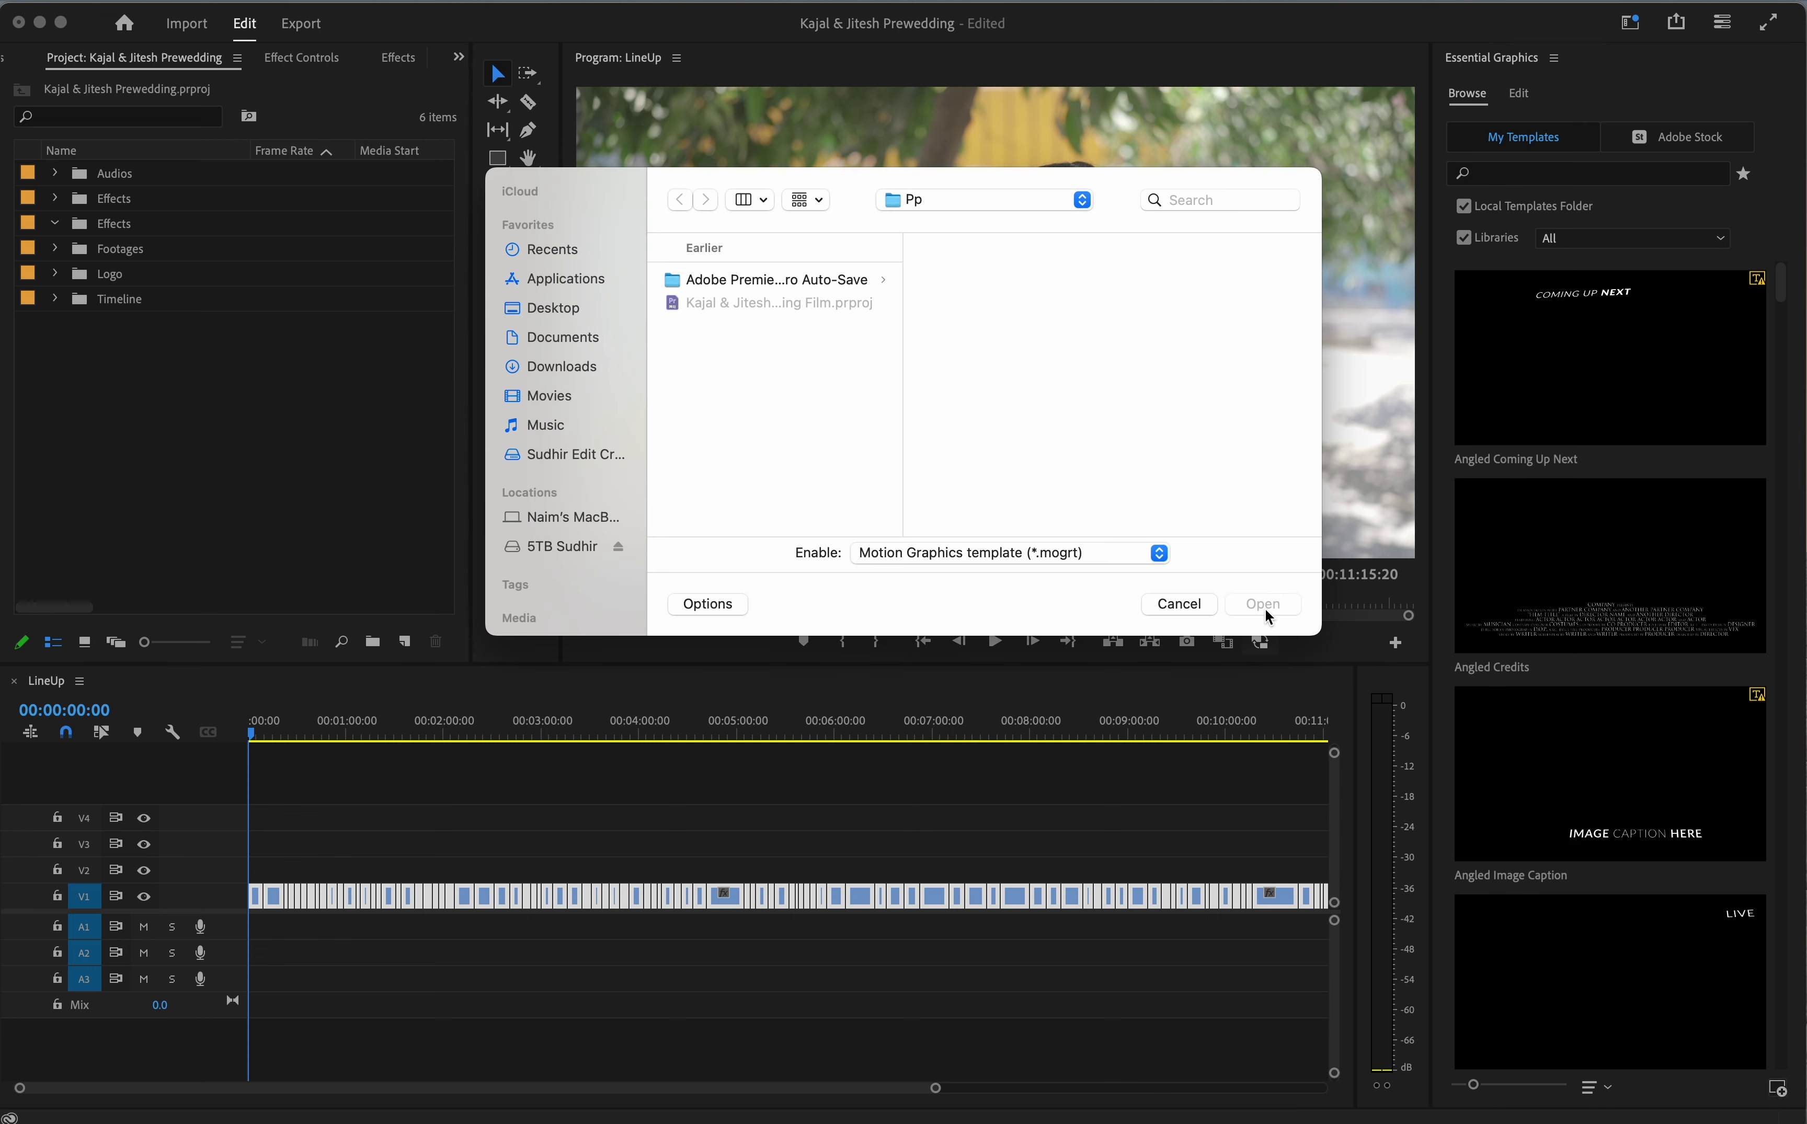
pyautogui.click(555, 1084)
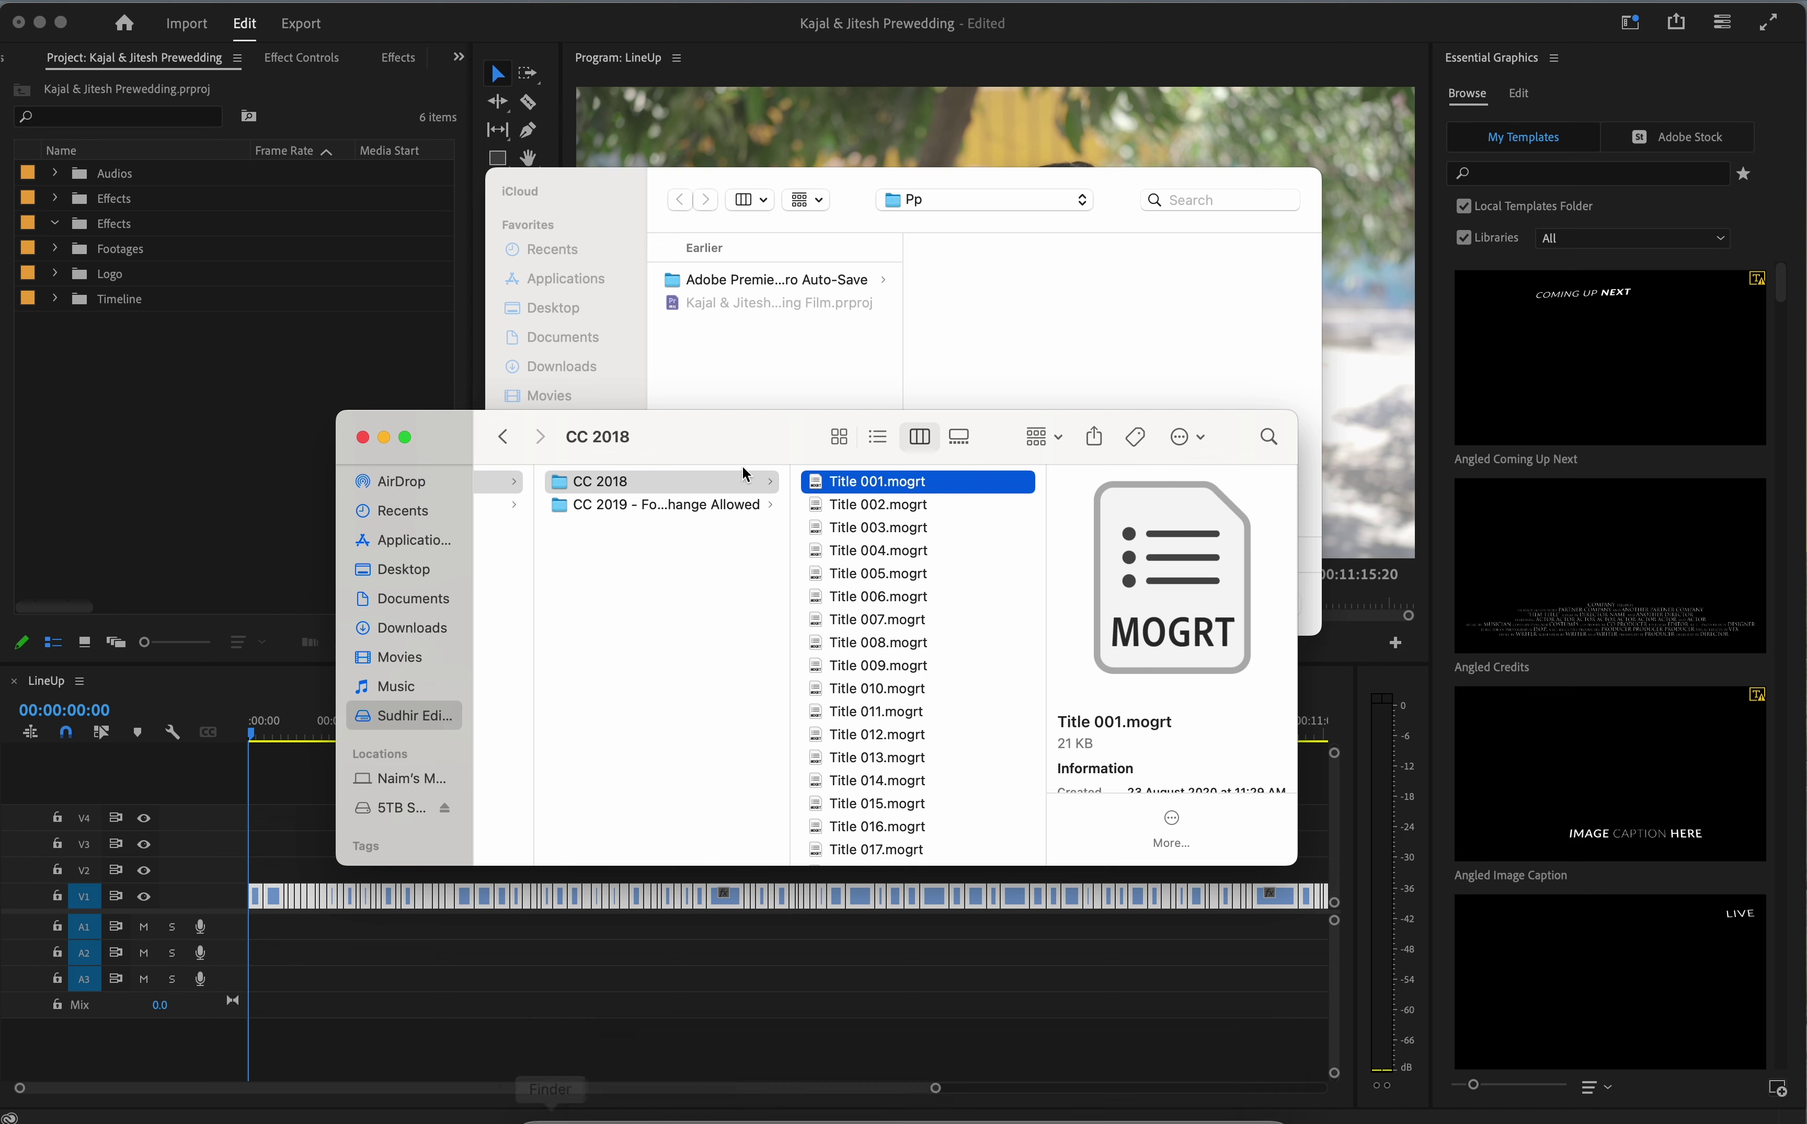
pyautogui.moveTo(877, 482); pyautogui.dragTo(804, 364)
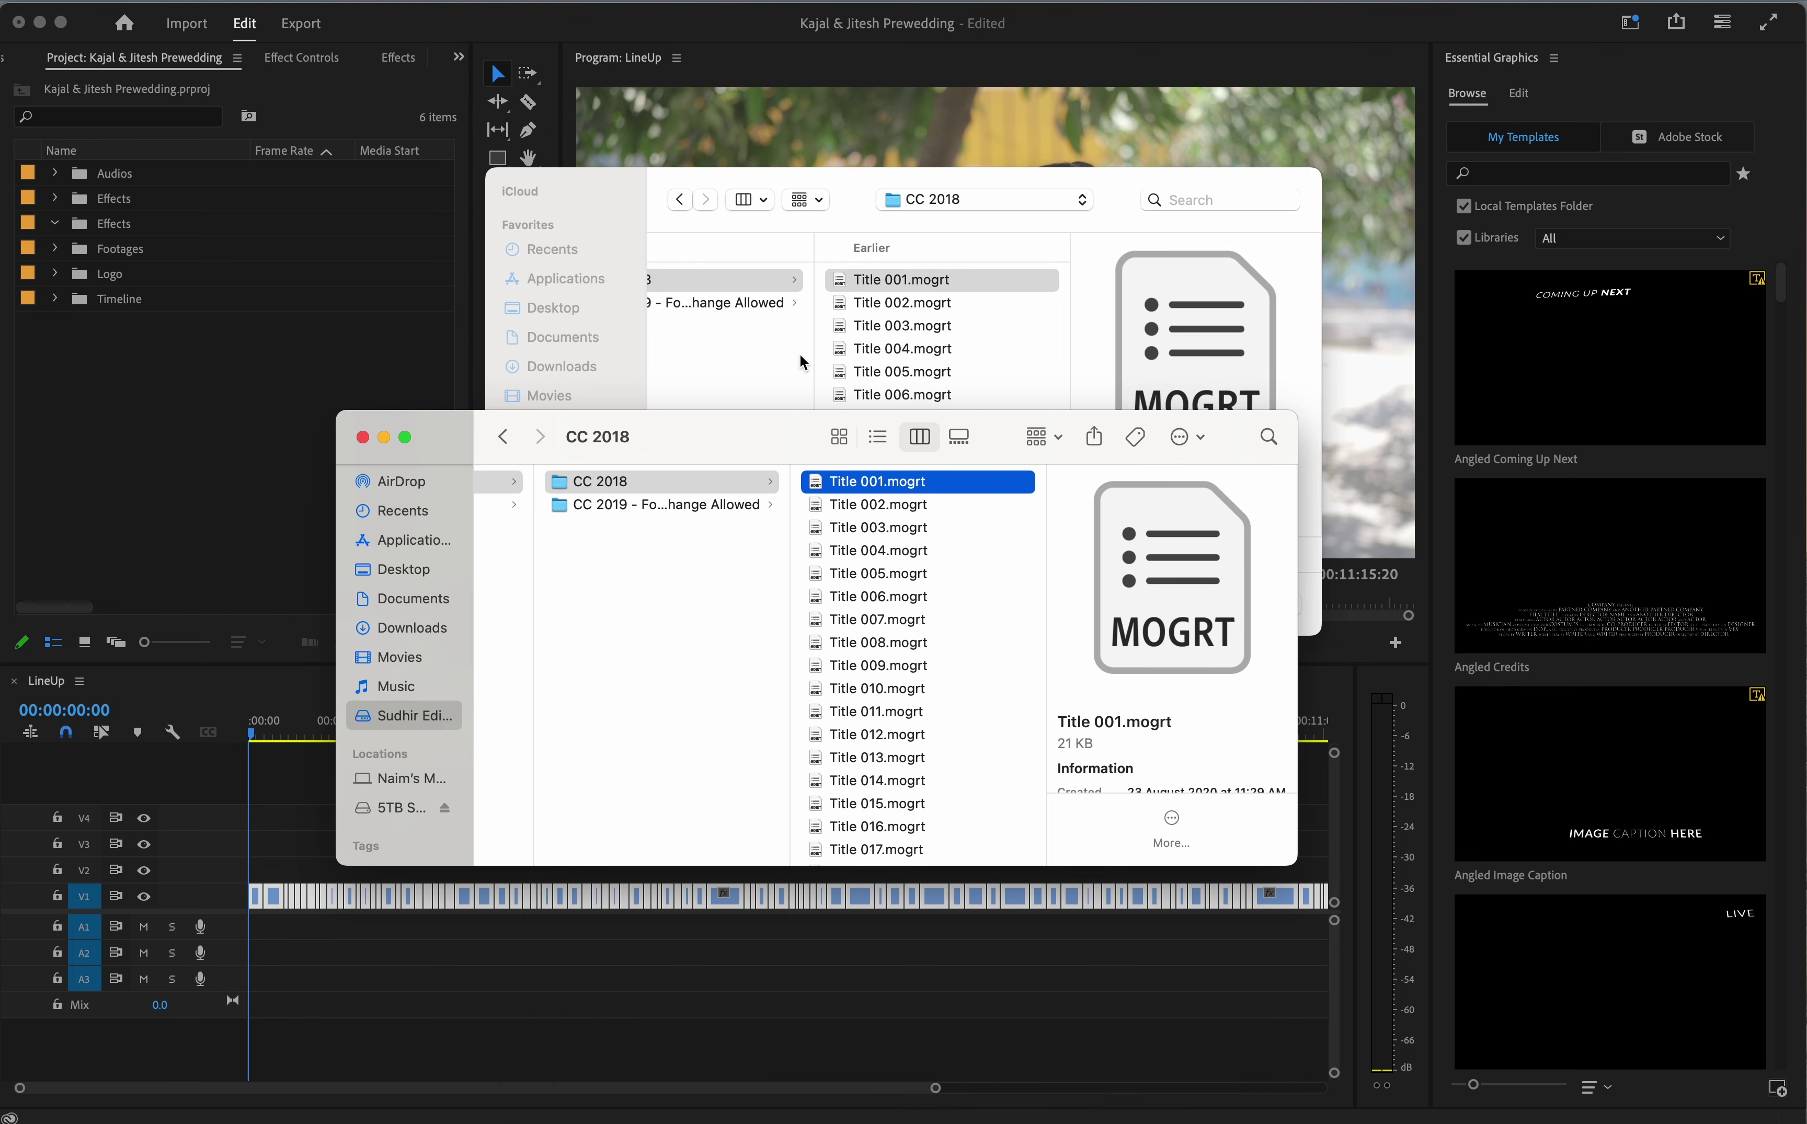
pyautogui.click(1038, 325)
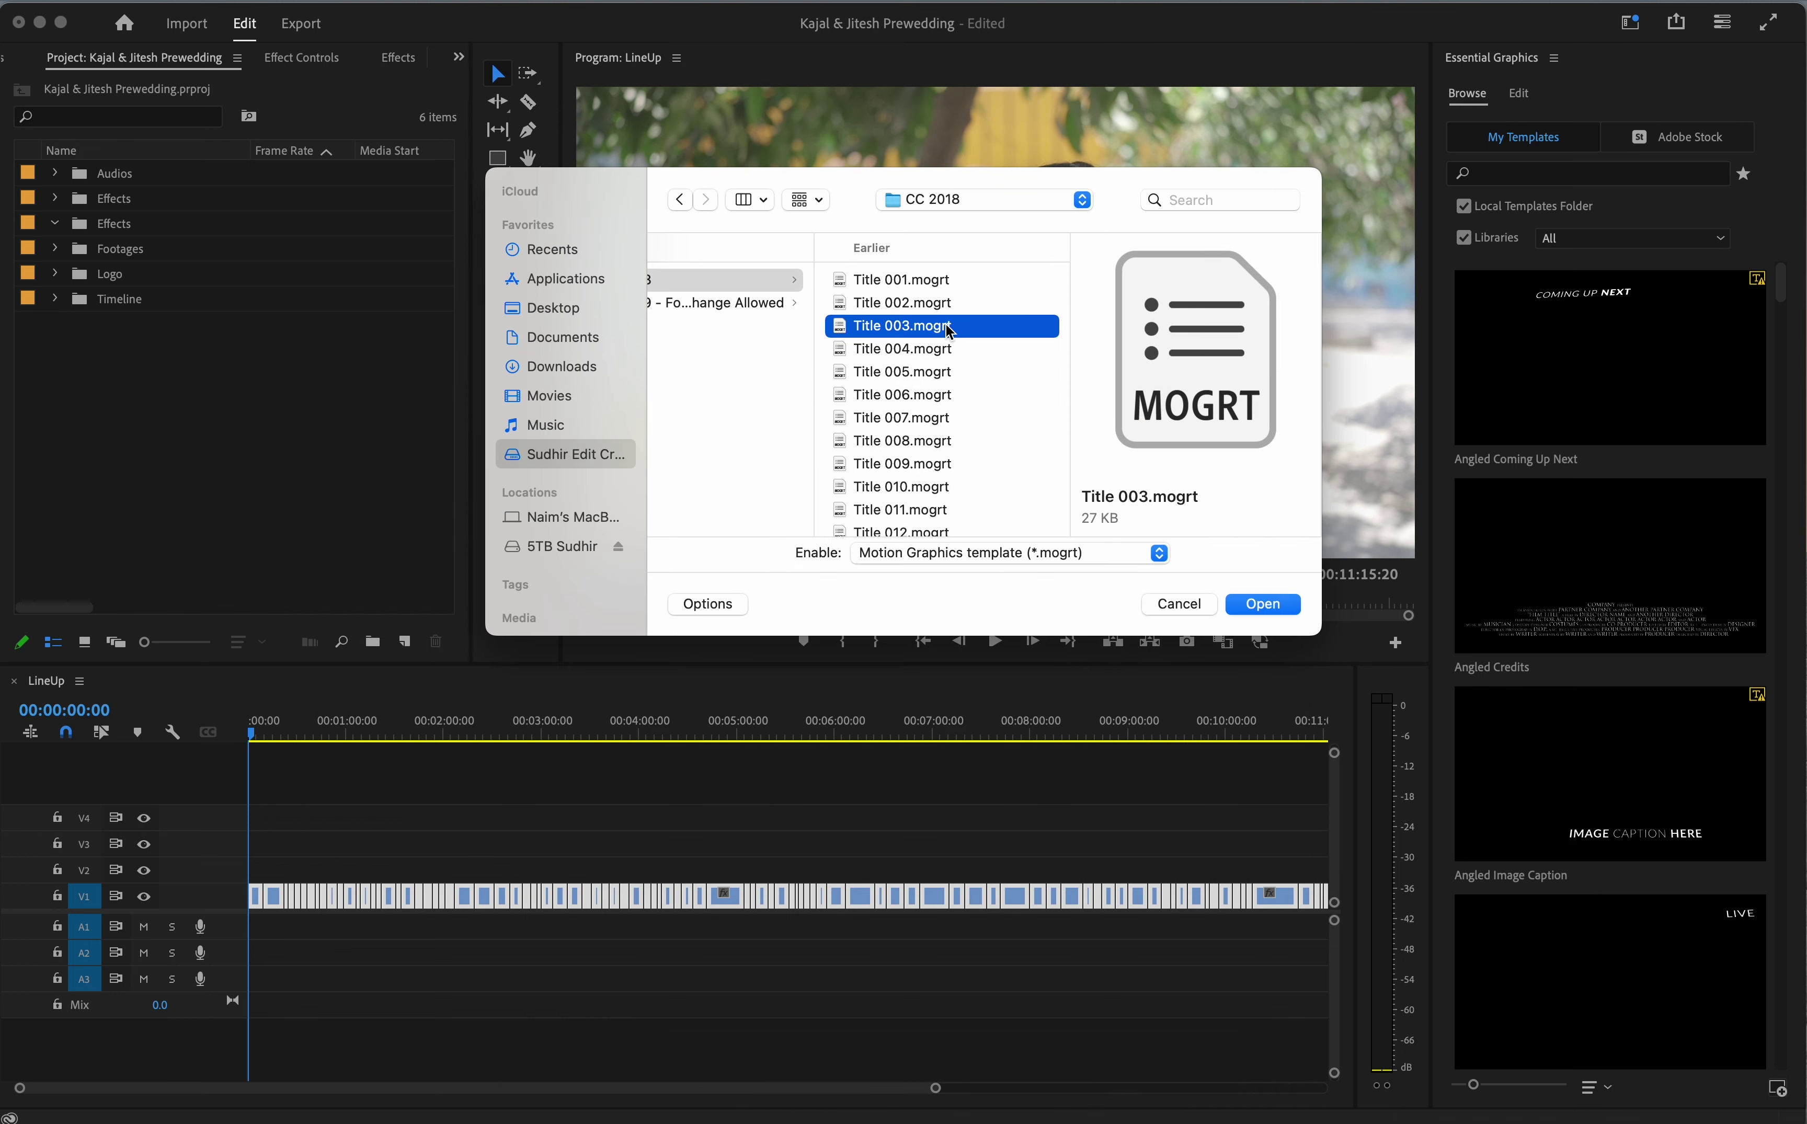
pyautogui.click(917, 280)
pyautogui.scroll(-10, 927, 372)
pyautogui.scroll(-3, 927, 371)
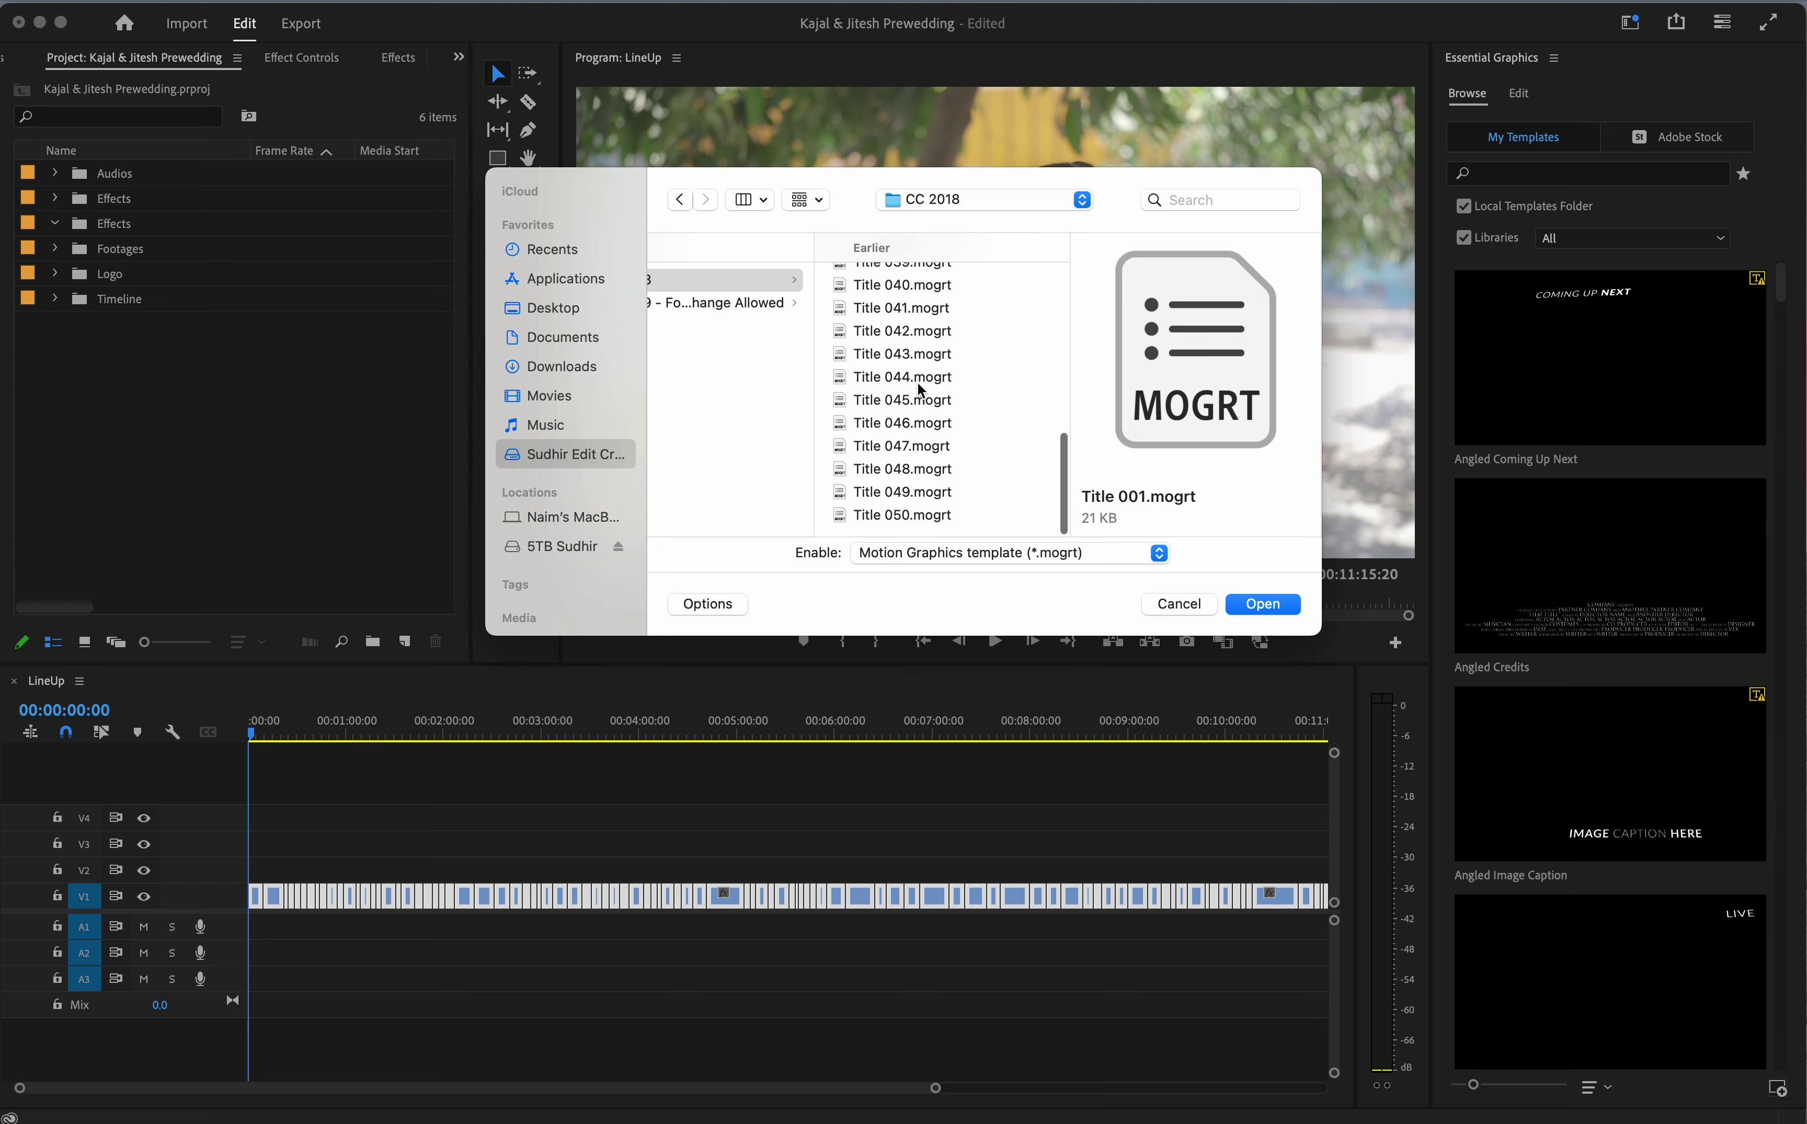
pyautogui.click(925, 377)
pyautogui.click(1263, 603)
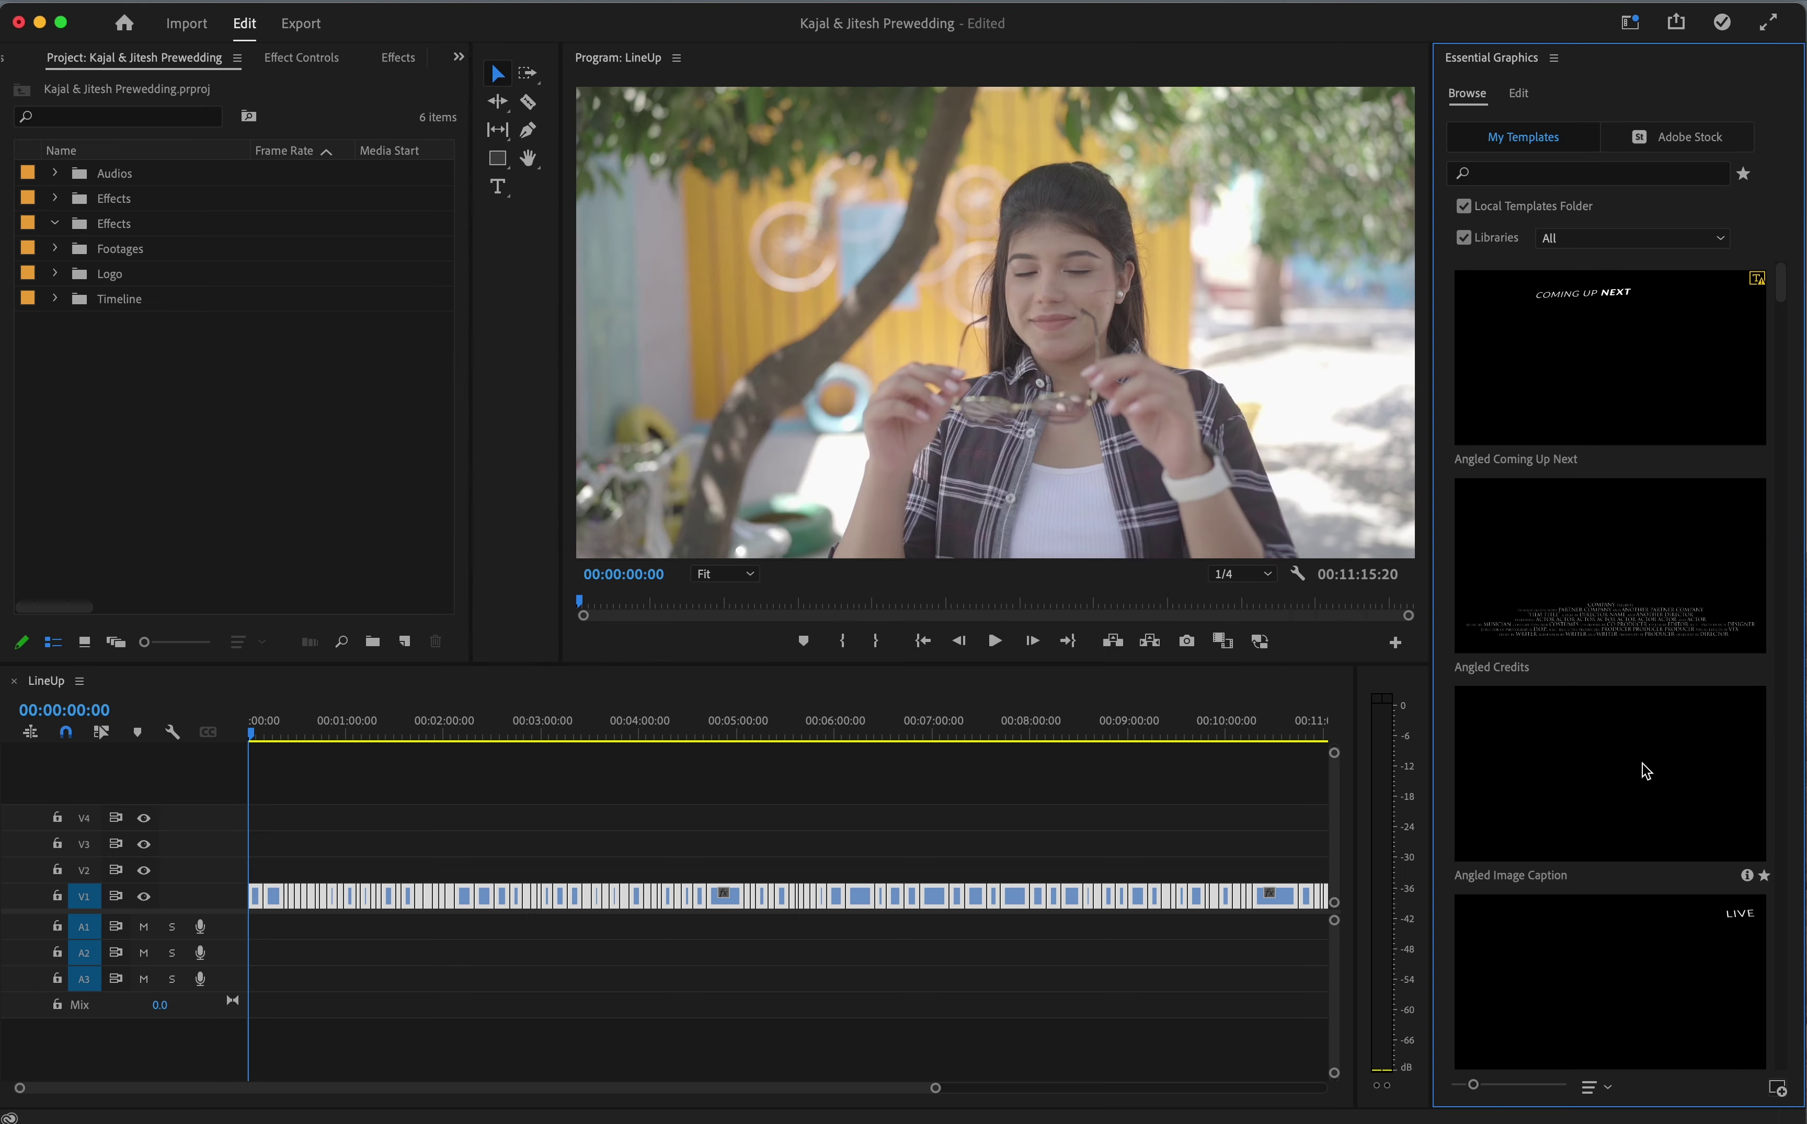
# Drag Title 044 from Essential Graphics onto V2 at 00:00 and zoom the timeline in on it
pyautogui.scroll(-10, 1641, 767)
pyautogui.scroll(-10, 1644, 769)
pyautogui.scroll(-5, 1645, 770)
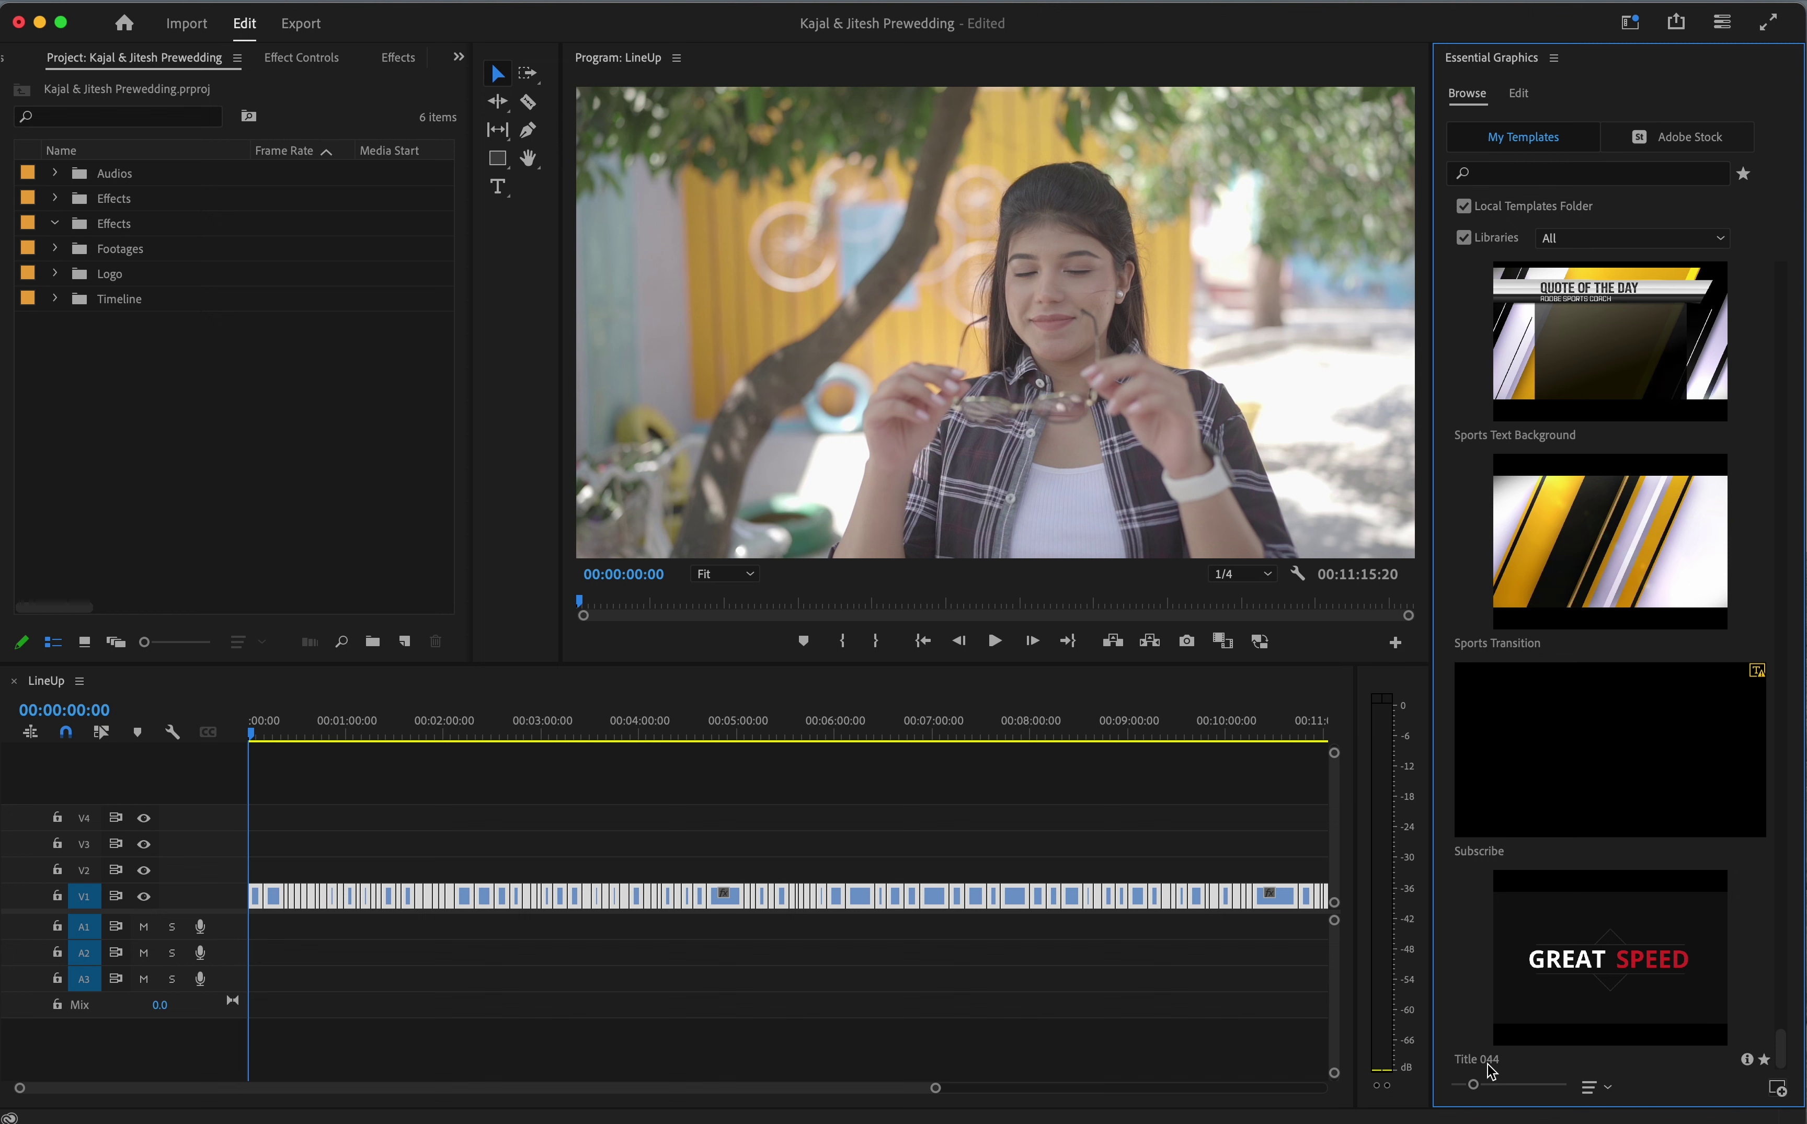
pyautogui.moveTo(1569, 965); pyautogui.dragTo(1144, 870)
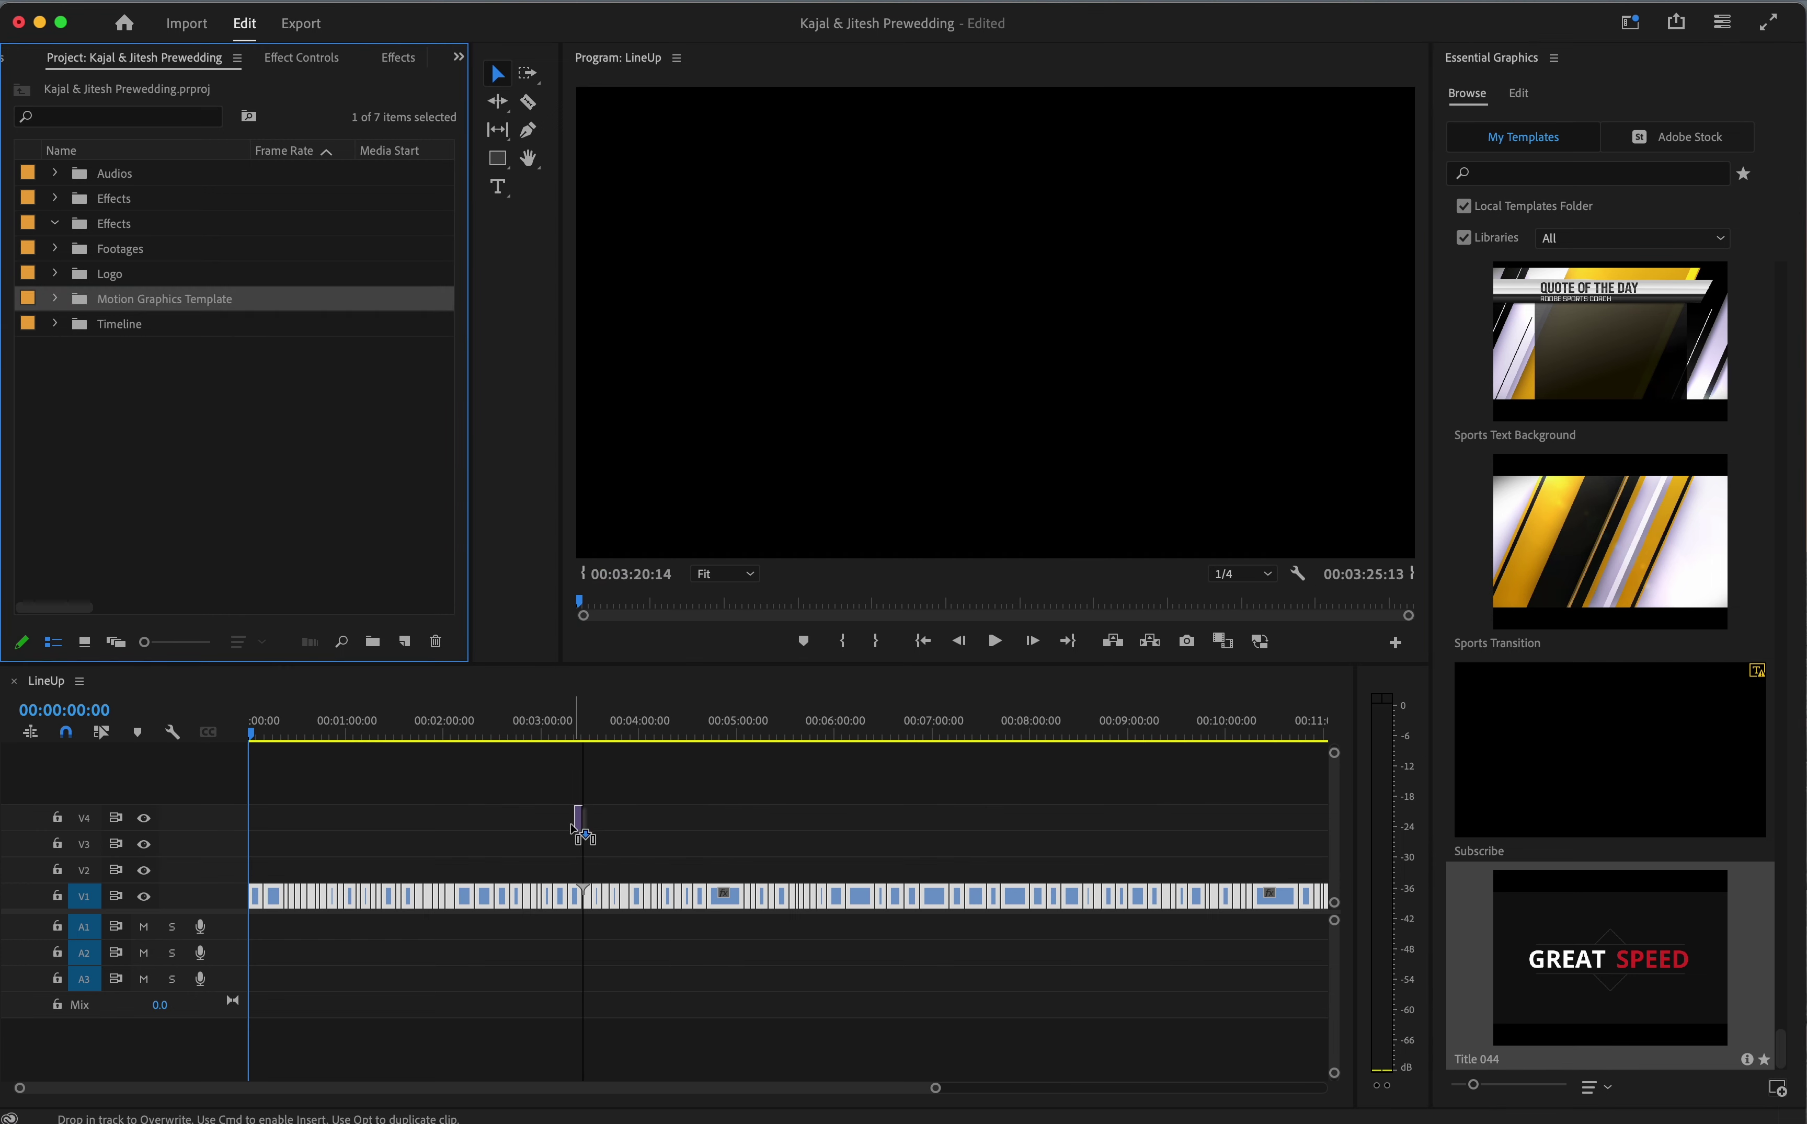
pyautogui.click(525, 1115)
pyautogui.scroll(-5, 895, 617)
pyautogui.scroll(-5, 895, 626)
pyautogui.scroll(-3, 906, 743)
pyautogui.click(805, 1015)
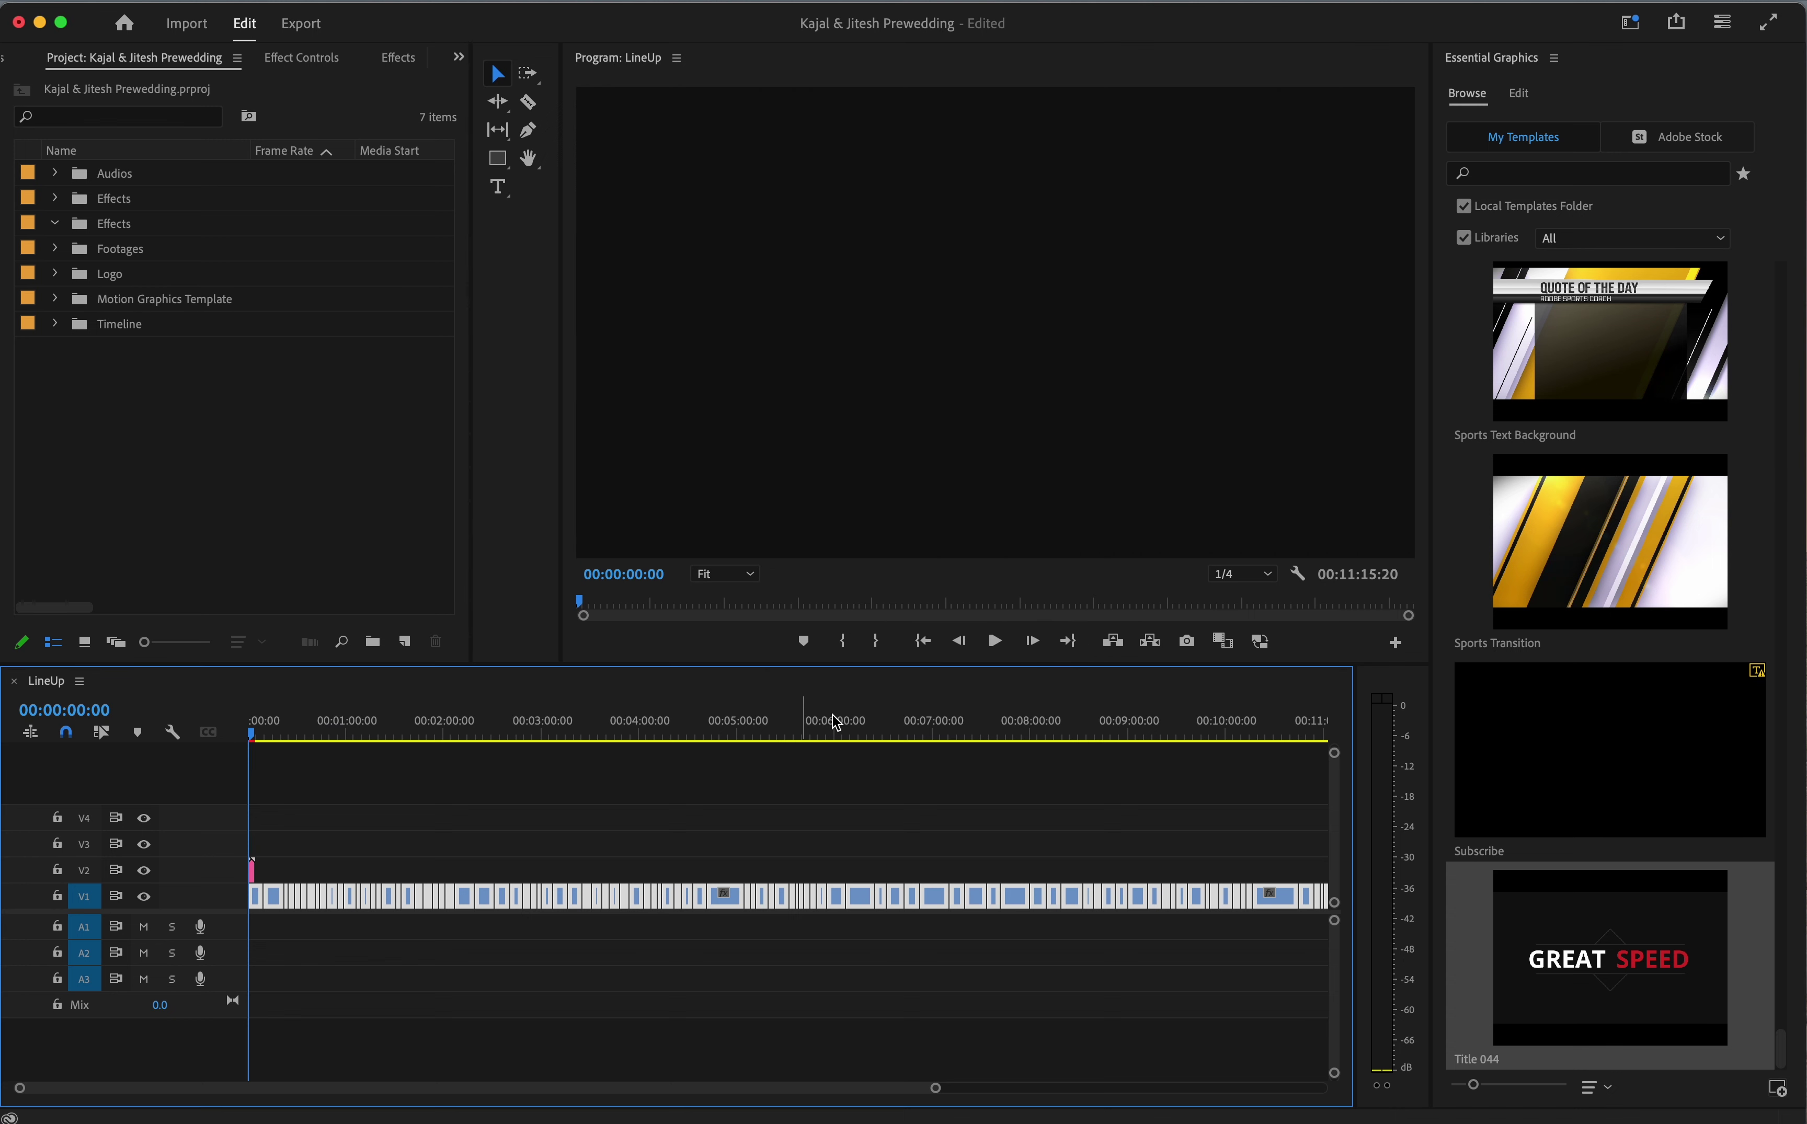
pyautogui.press('=')
pyautogui.press('=')
pyautogui.press('=')
pyautogui.write('Wedding By n')
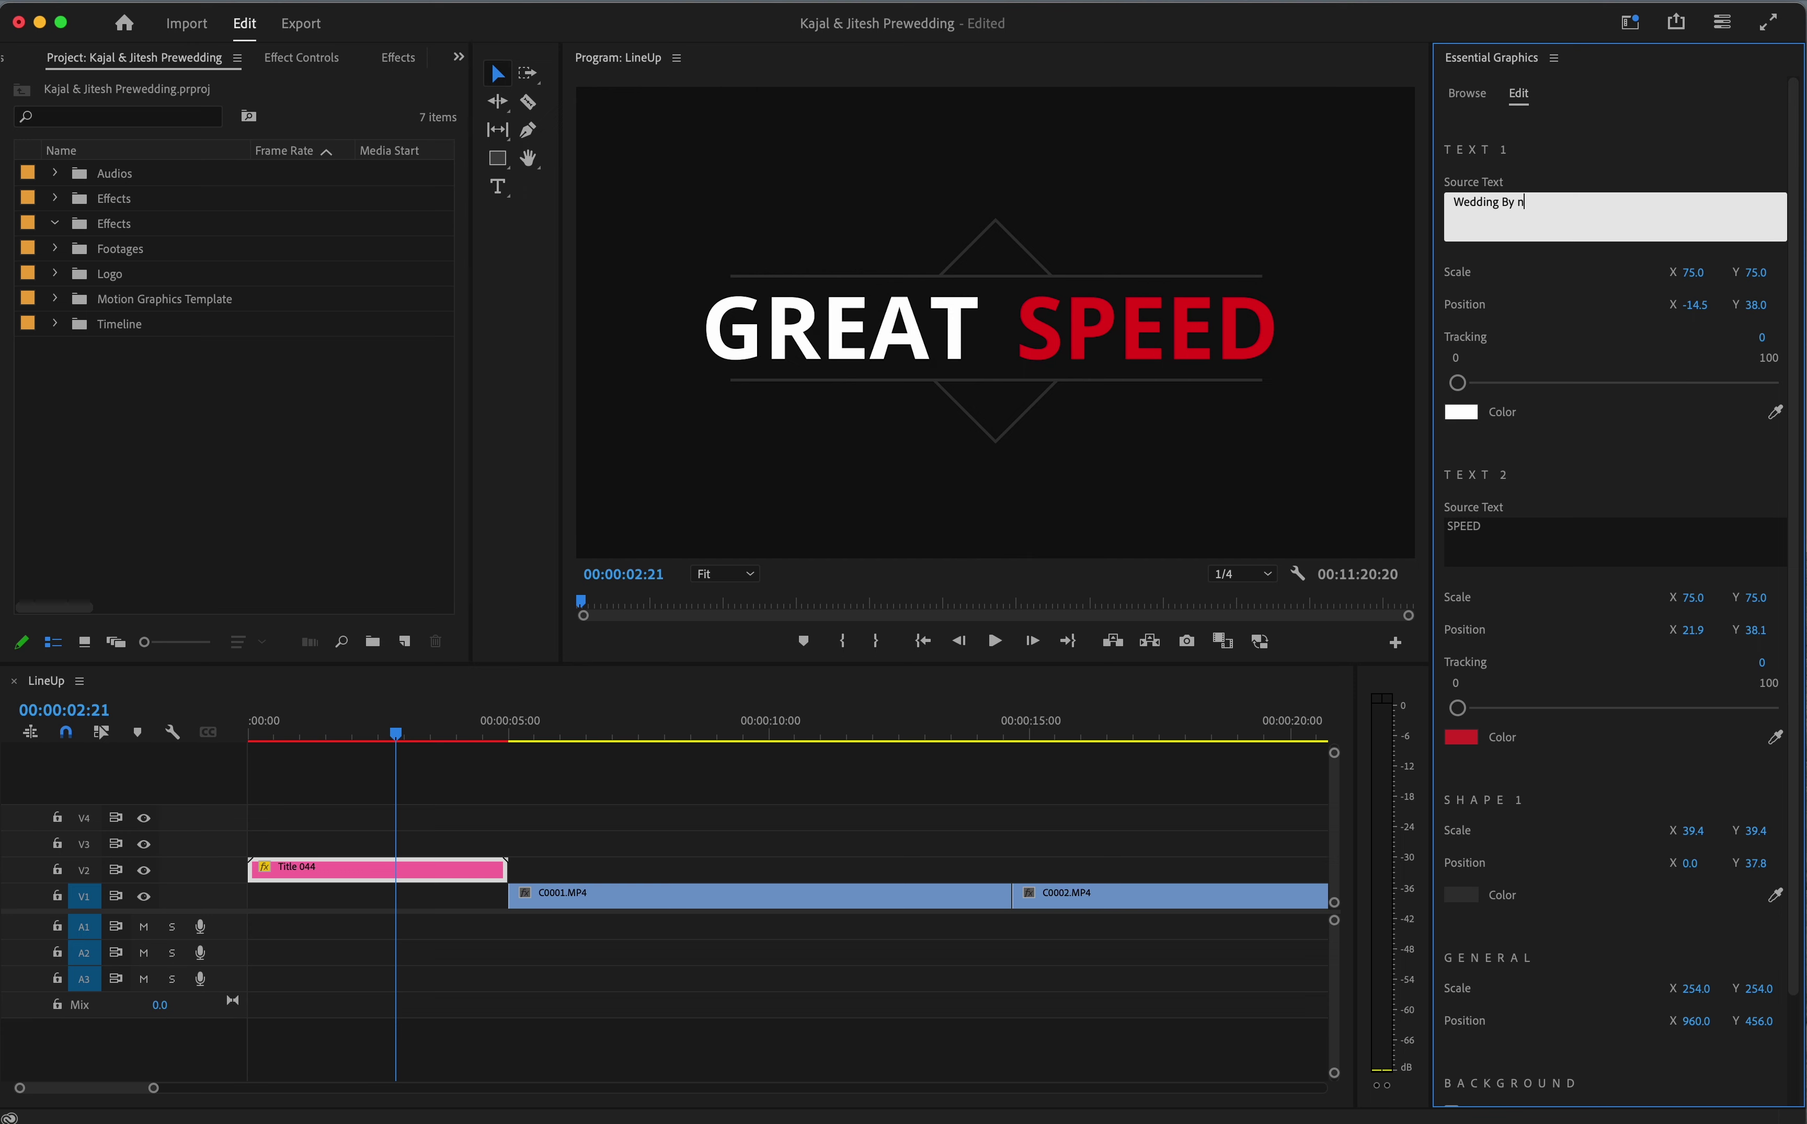
# Replace the title's second text line with the videographer's name and select the Title 044 clip
pyautogui.click(1515, 533)
pyautogui.write('Naim')
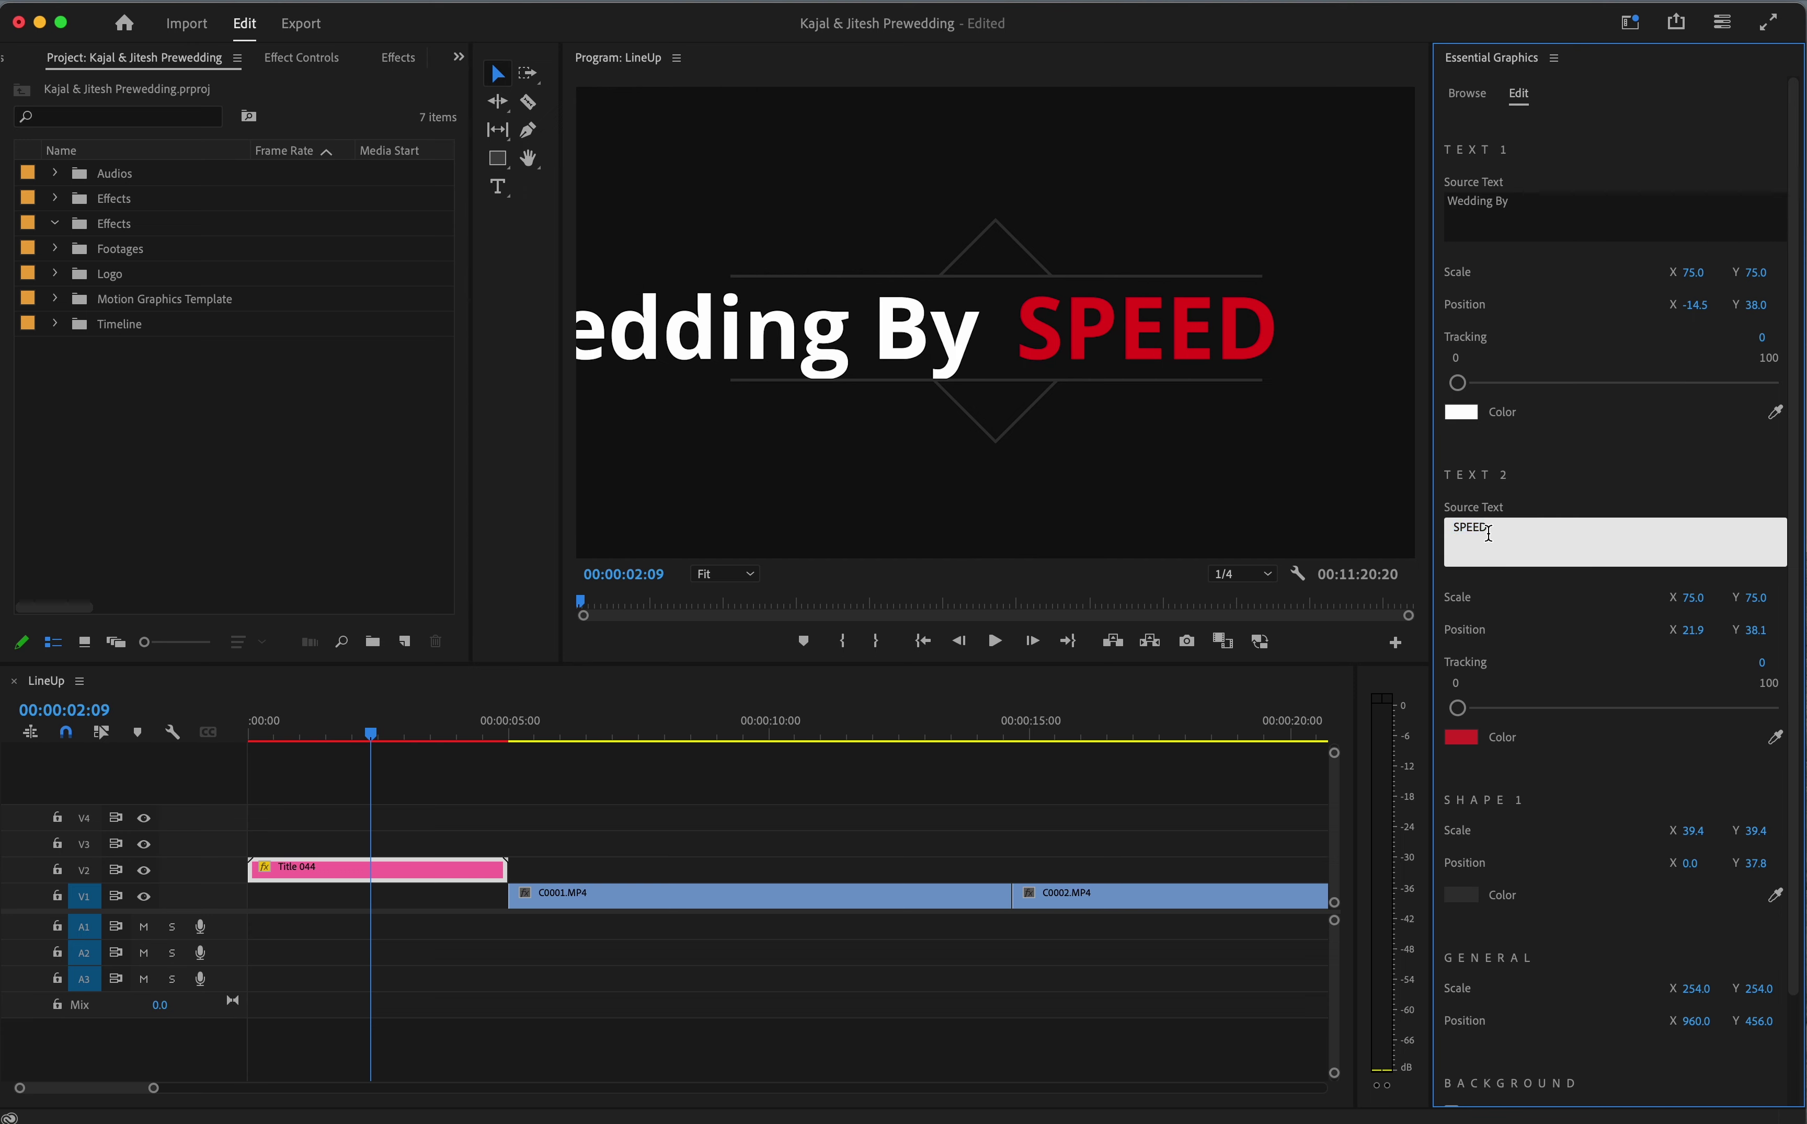
pyautogui.click(1008, 751)
pyautogui.click(464, 868)
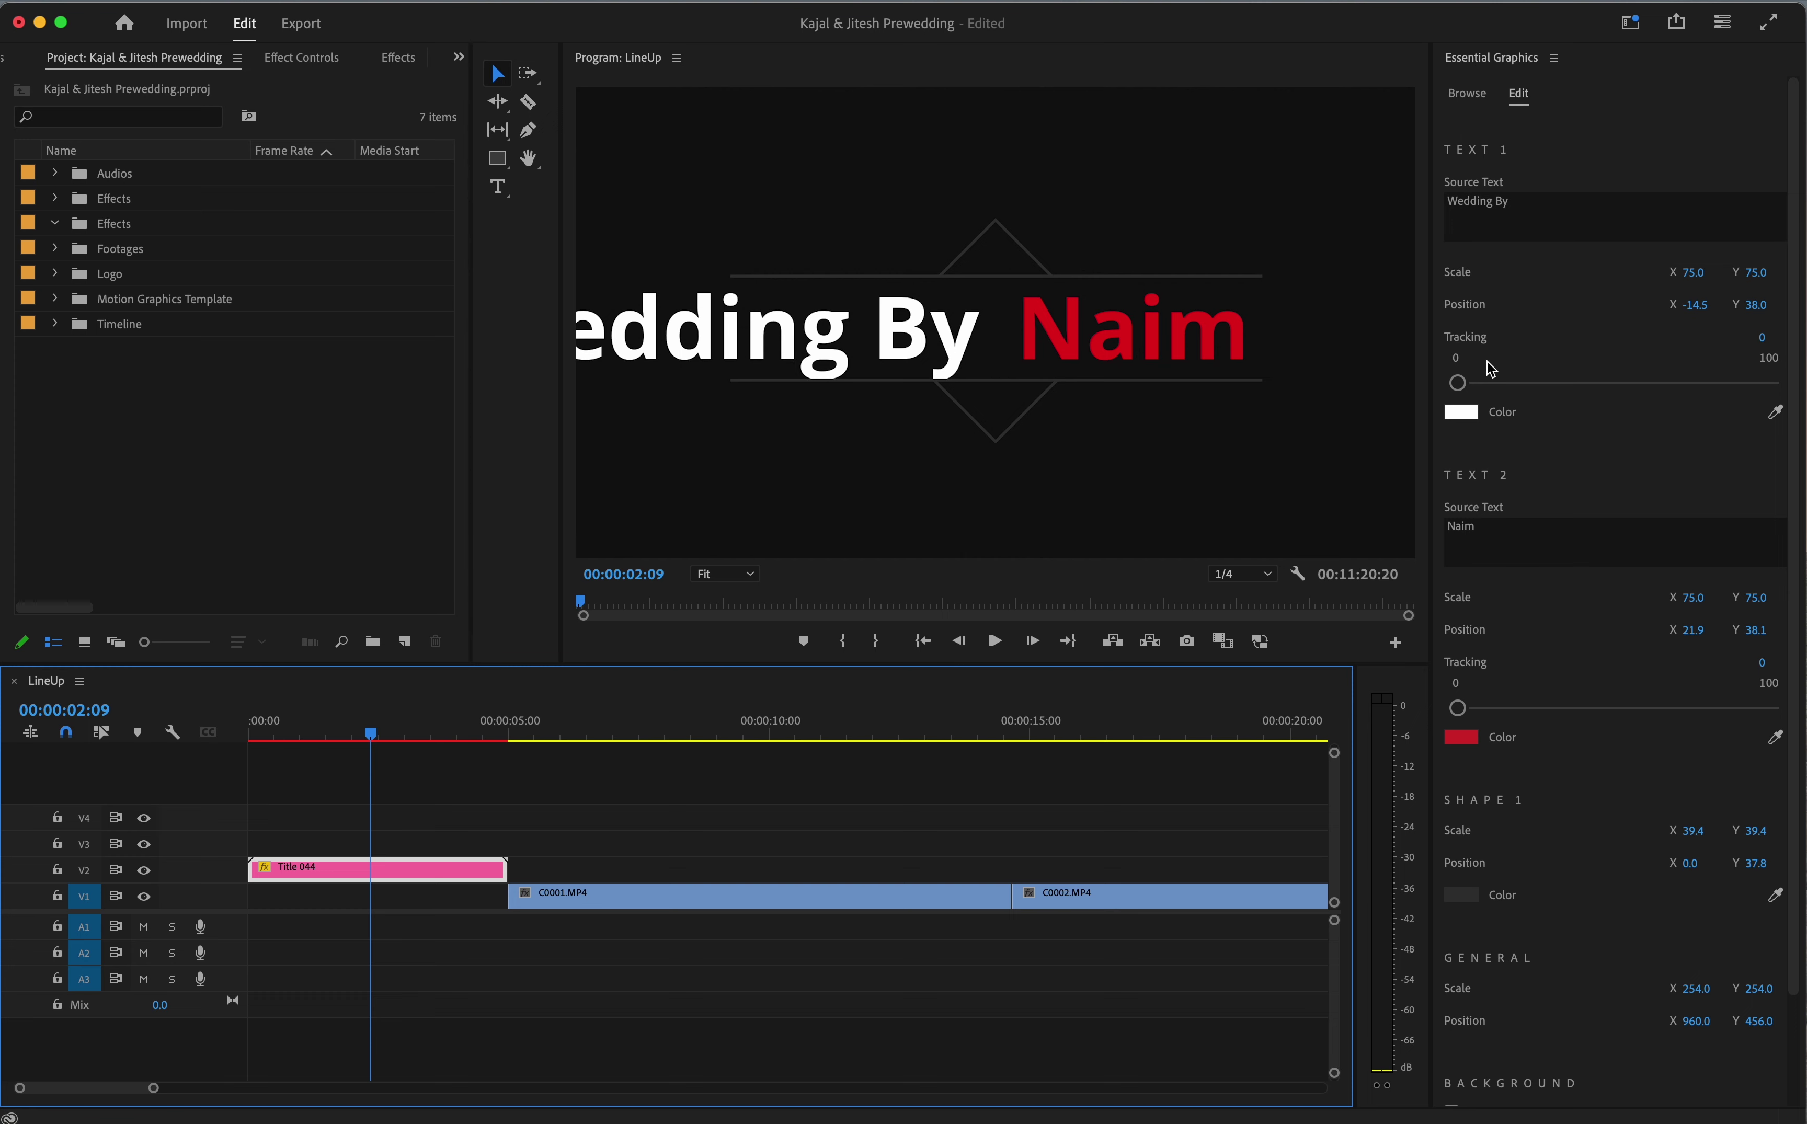
# Shrink and shift Wedding By, then scale the name line to 53 at X 67.9
pyautogui.click(1675, 277)
pyautogui.moveTo(1692, 272)
pyautogui.mouseDown()
pyautogui.moveTo(1666, 272)
pyautogui.moveTo(1703, 272)
pyautogui.mouseUp()
pyautogui.write('49')
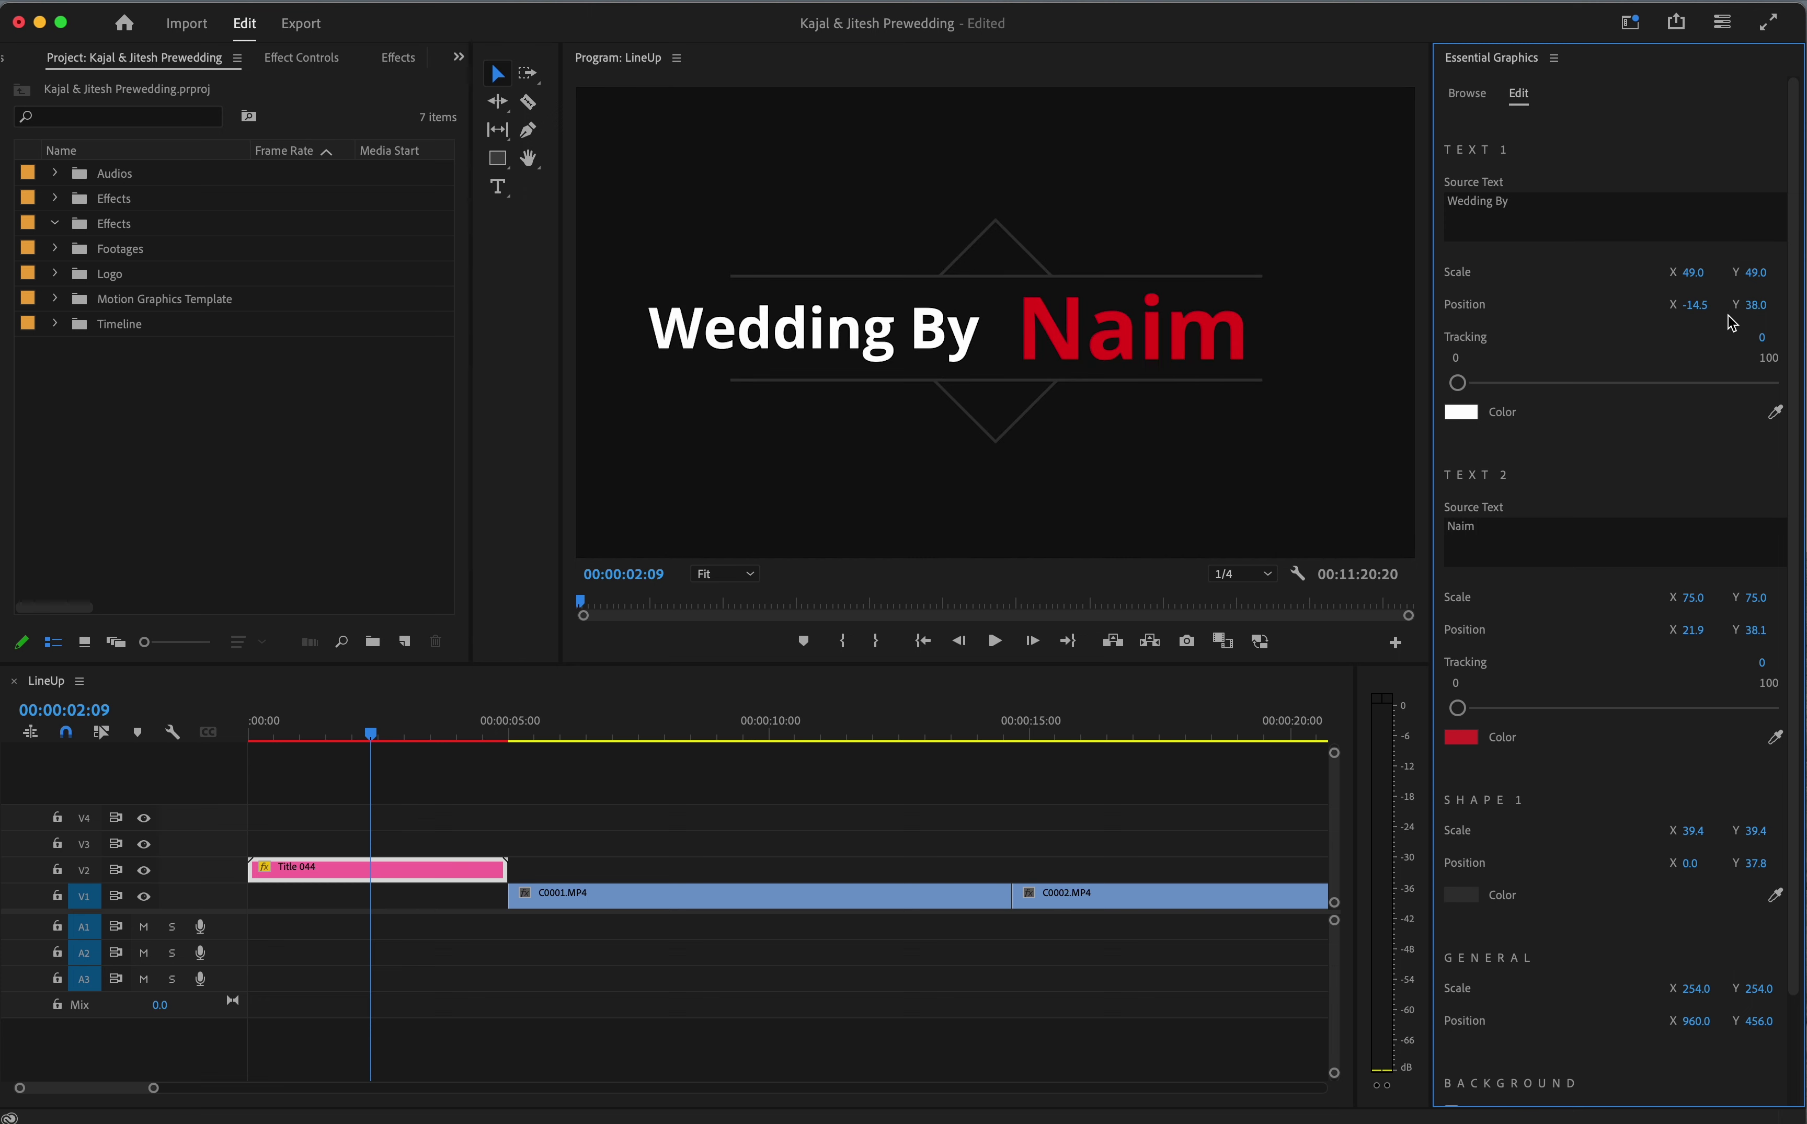
pyautogui.moveTo(1695, 305)
pyautogui.mouseDown()
pyautogui.moveTo(1716, 305)
pyautogui.moveTo(1698, 304)
pyautogui.mouseUp()
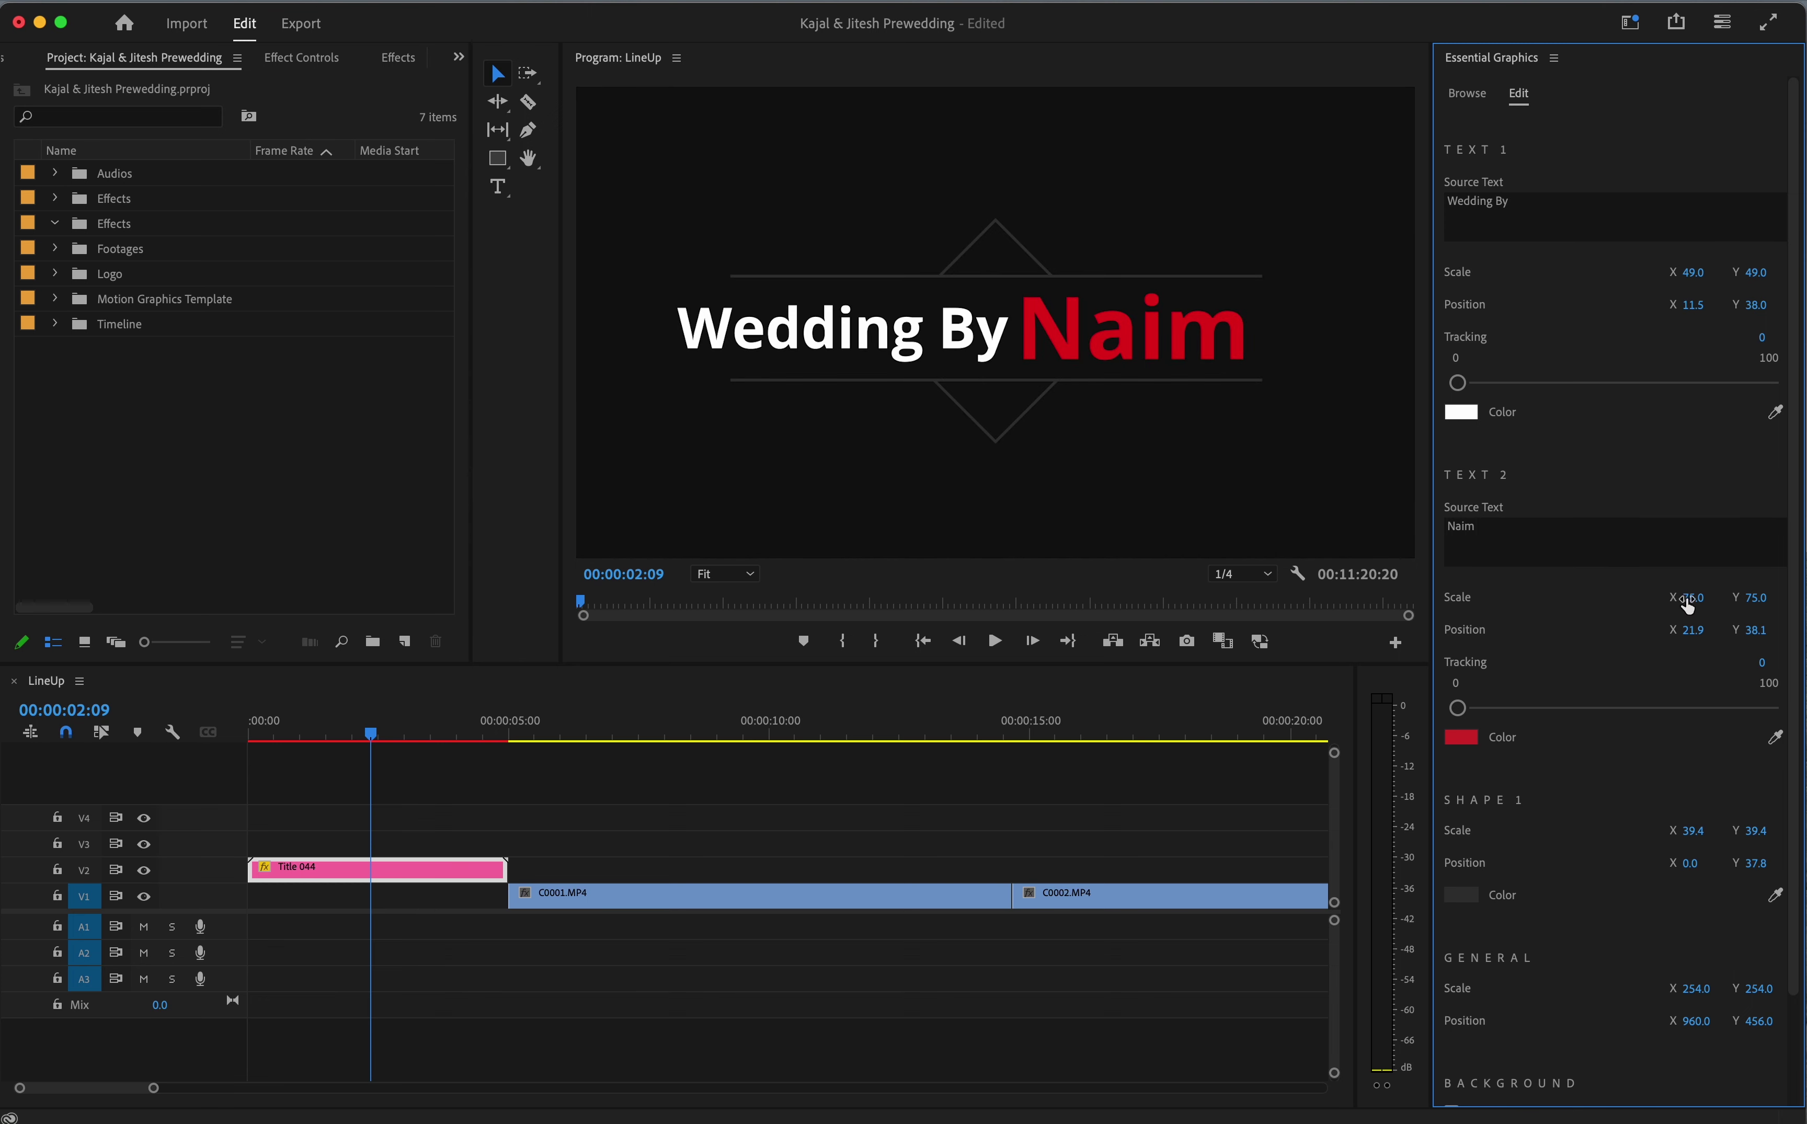
pyautogui.moveTo(1692, 597)
pyautogui.mouseDown()
pyautogui.moveTo(1671, 597)
pyautogui.moveTo(1703, 599)
pyautogui.mouseUp()
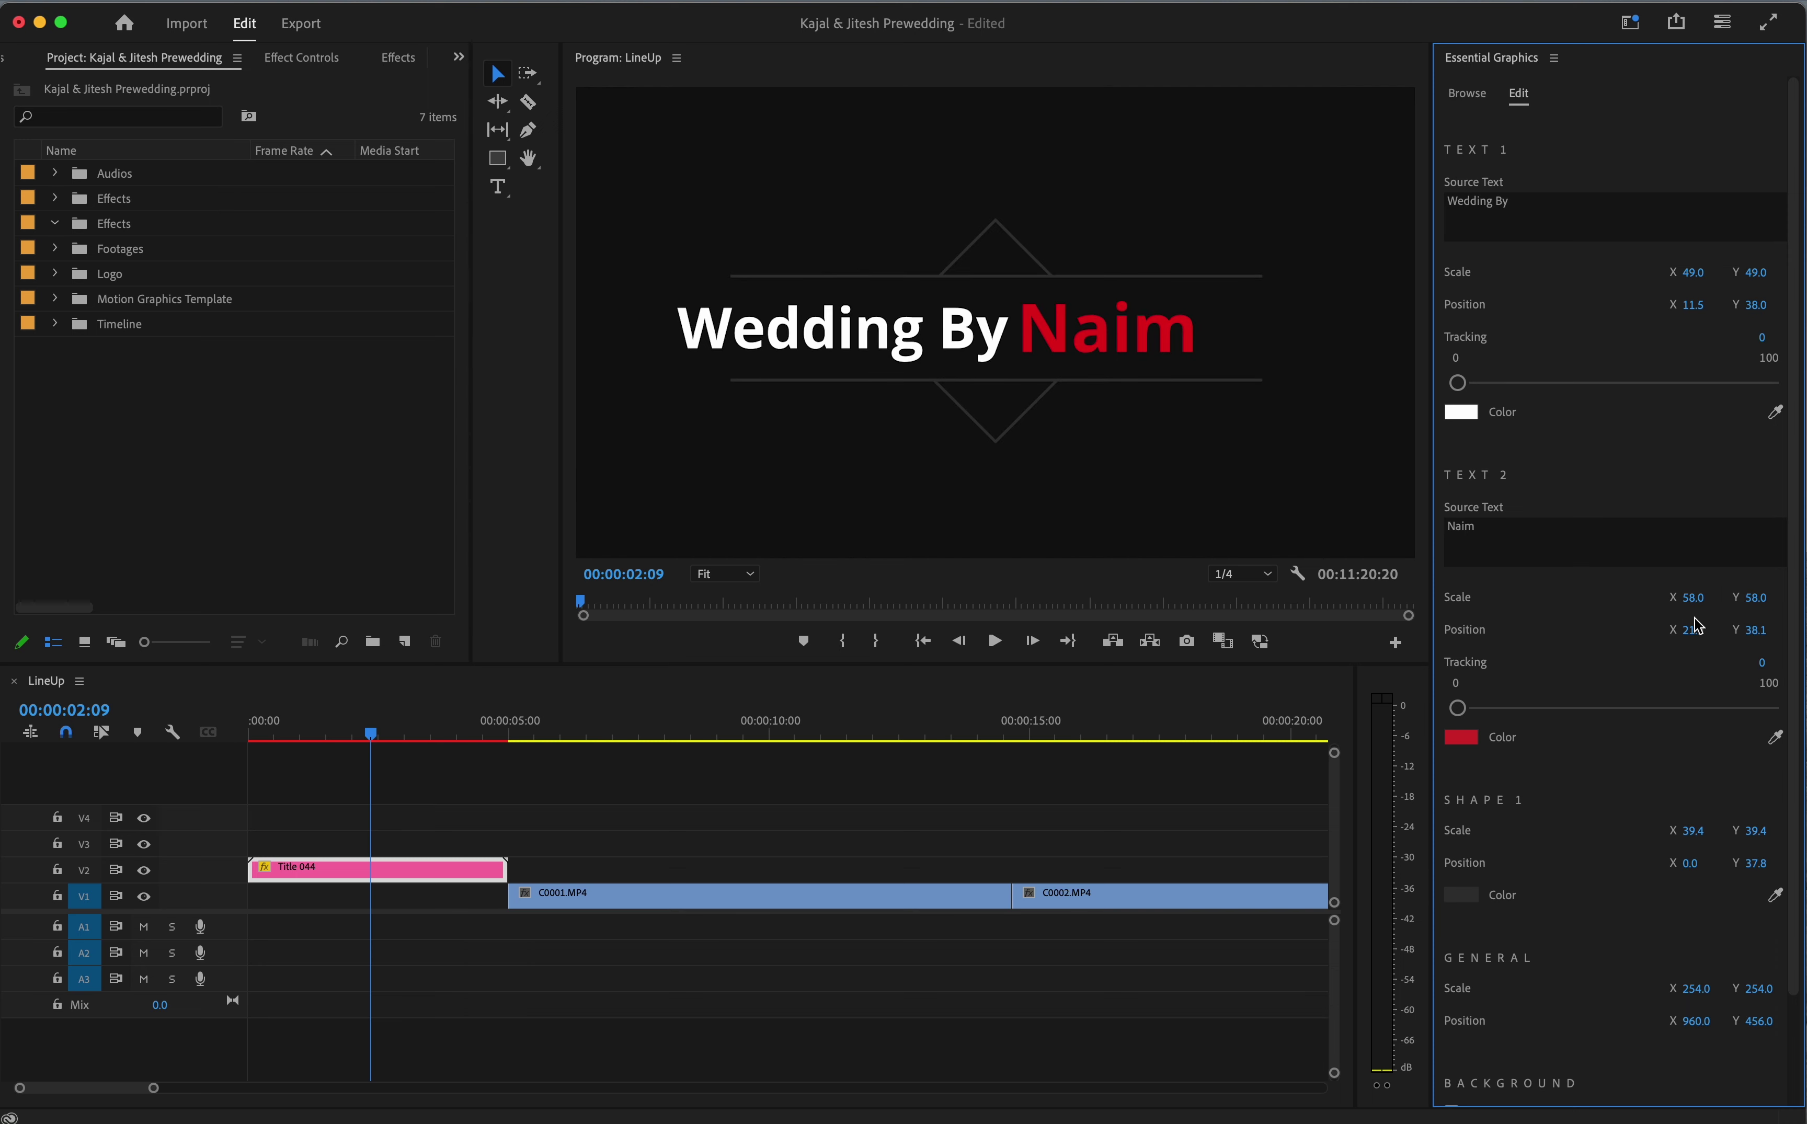
pyautogui.moveTo(1692, 597); pyautogui.dragTo(1702, 629)
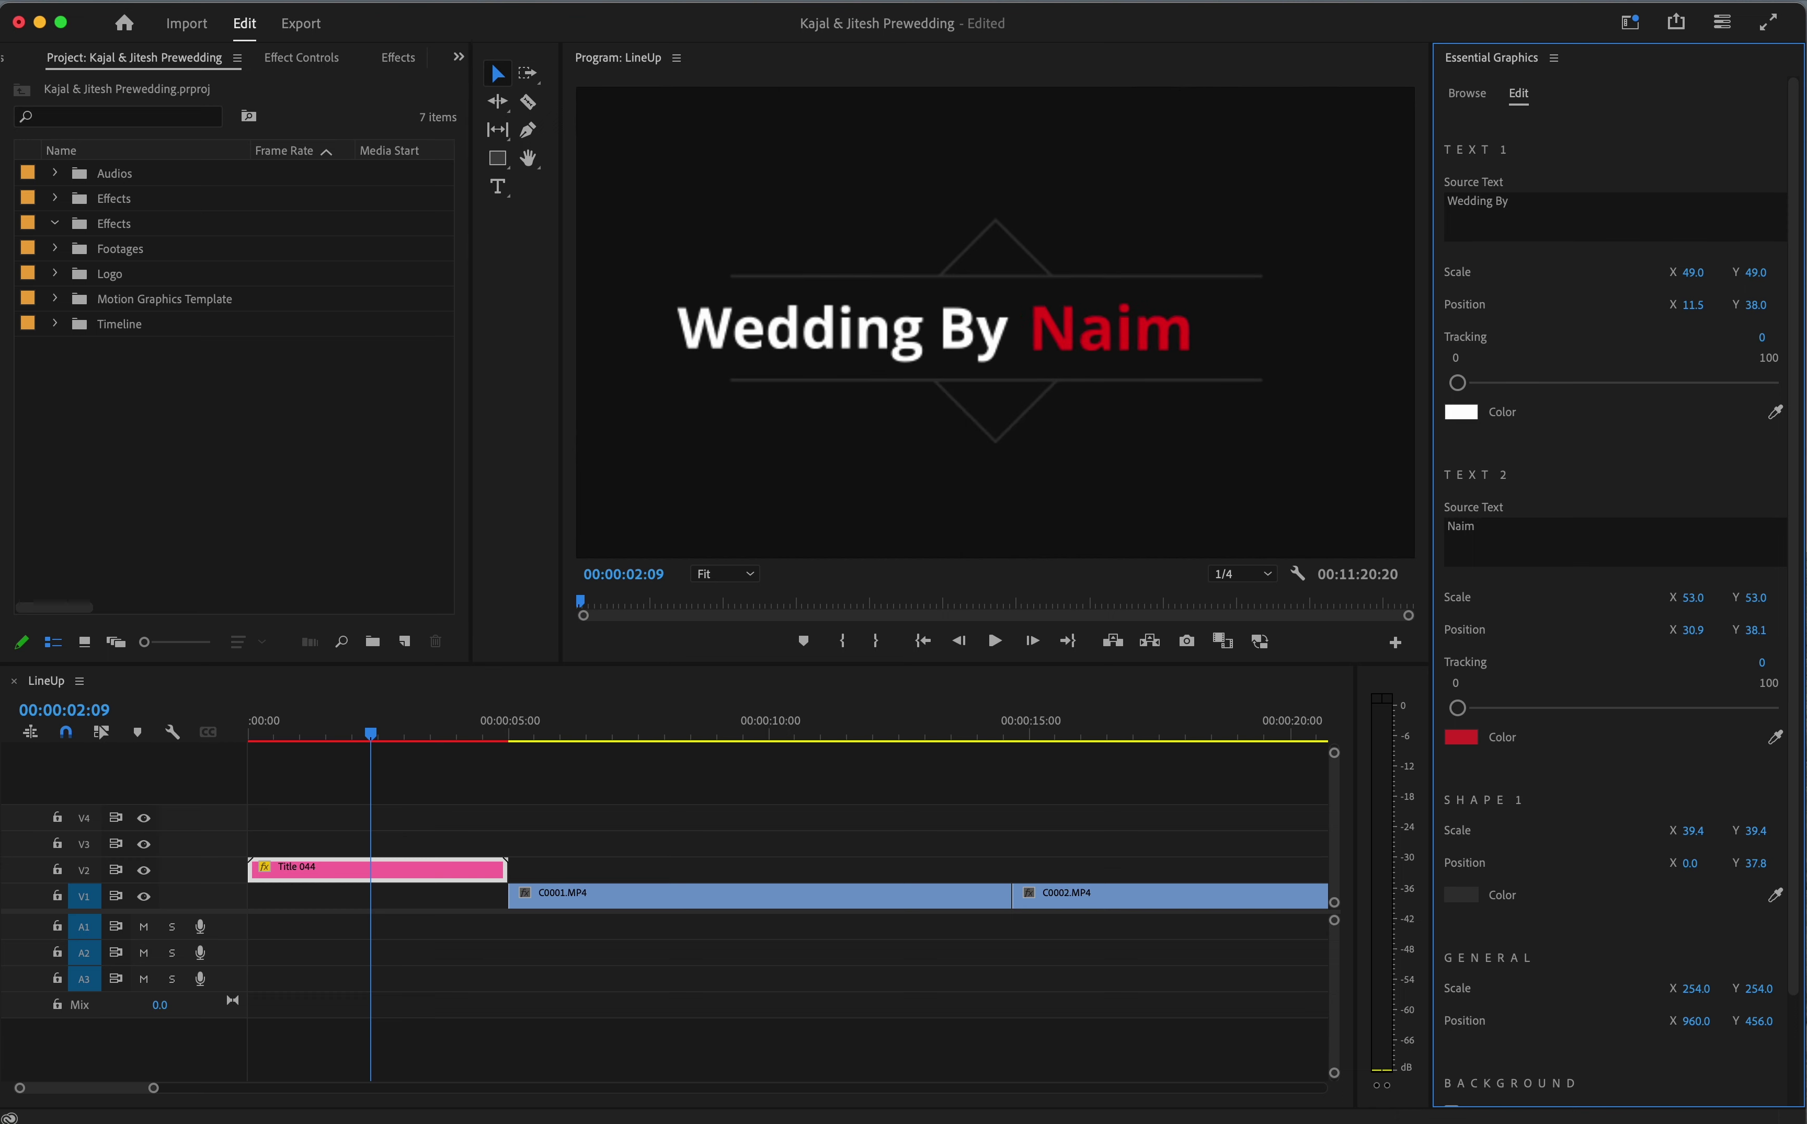
pyautogui.moveTo(249, 736)
pyautogui.mouseDown()
pyautogui.moveTo(417, 755)
pyautogui.moveTo(379, 756)
pyautogui.mouseUp()
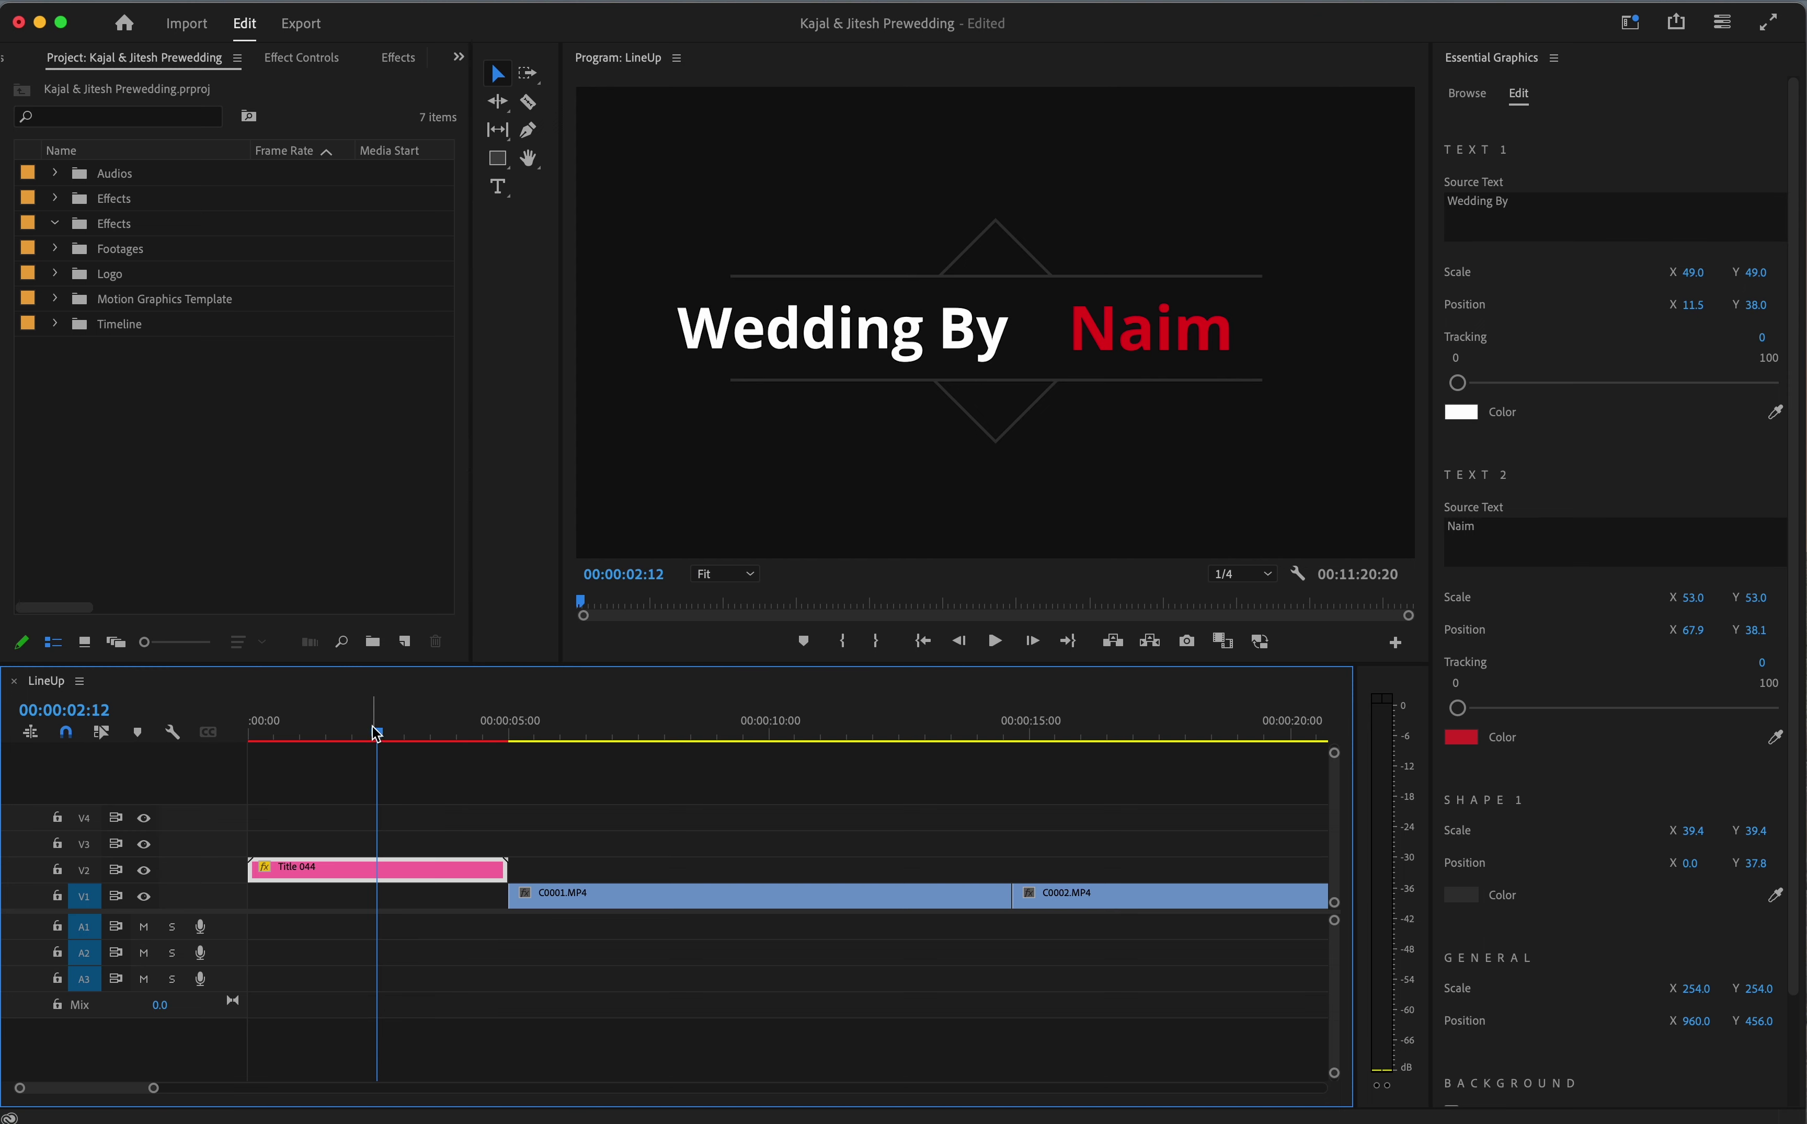
# Delete the Title 044 clip and close the gap so the clips start at zero
pyautogui.moveTo(377, 735)
pyautogui.mouseDown()
pyautogui.moveTo(337, 734)
pyautogui.moveTo(443, 897)
pyautogui.mouseUp()
pyautogui.click(377, 773)
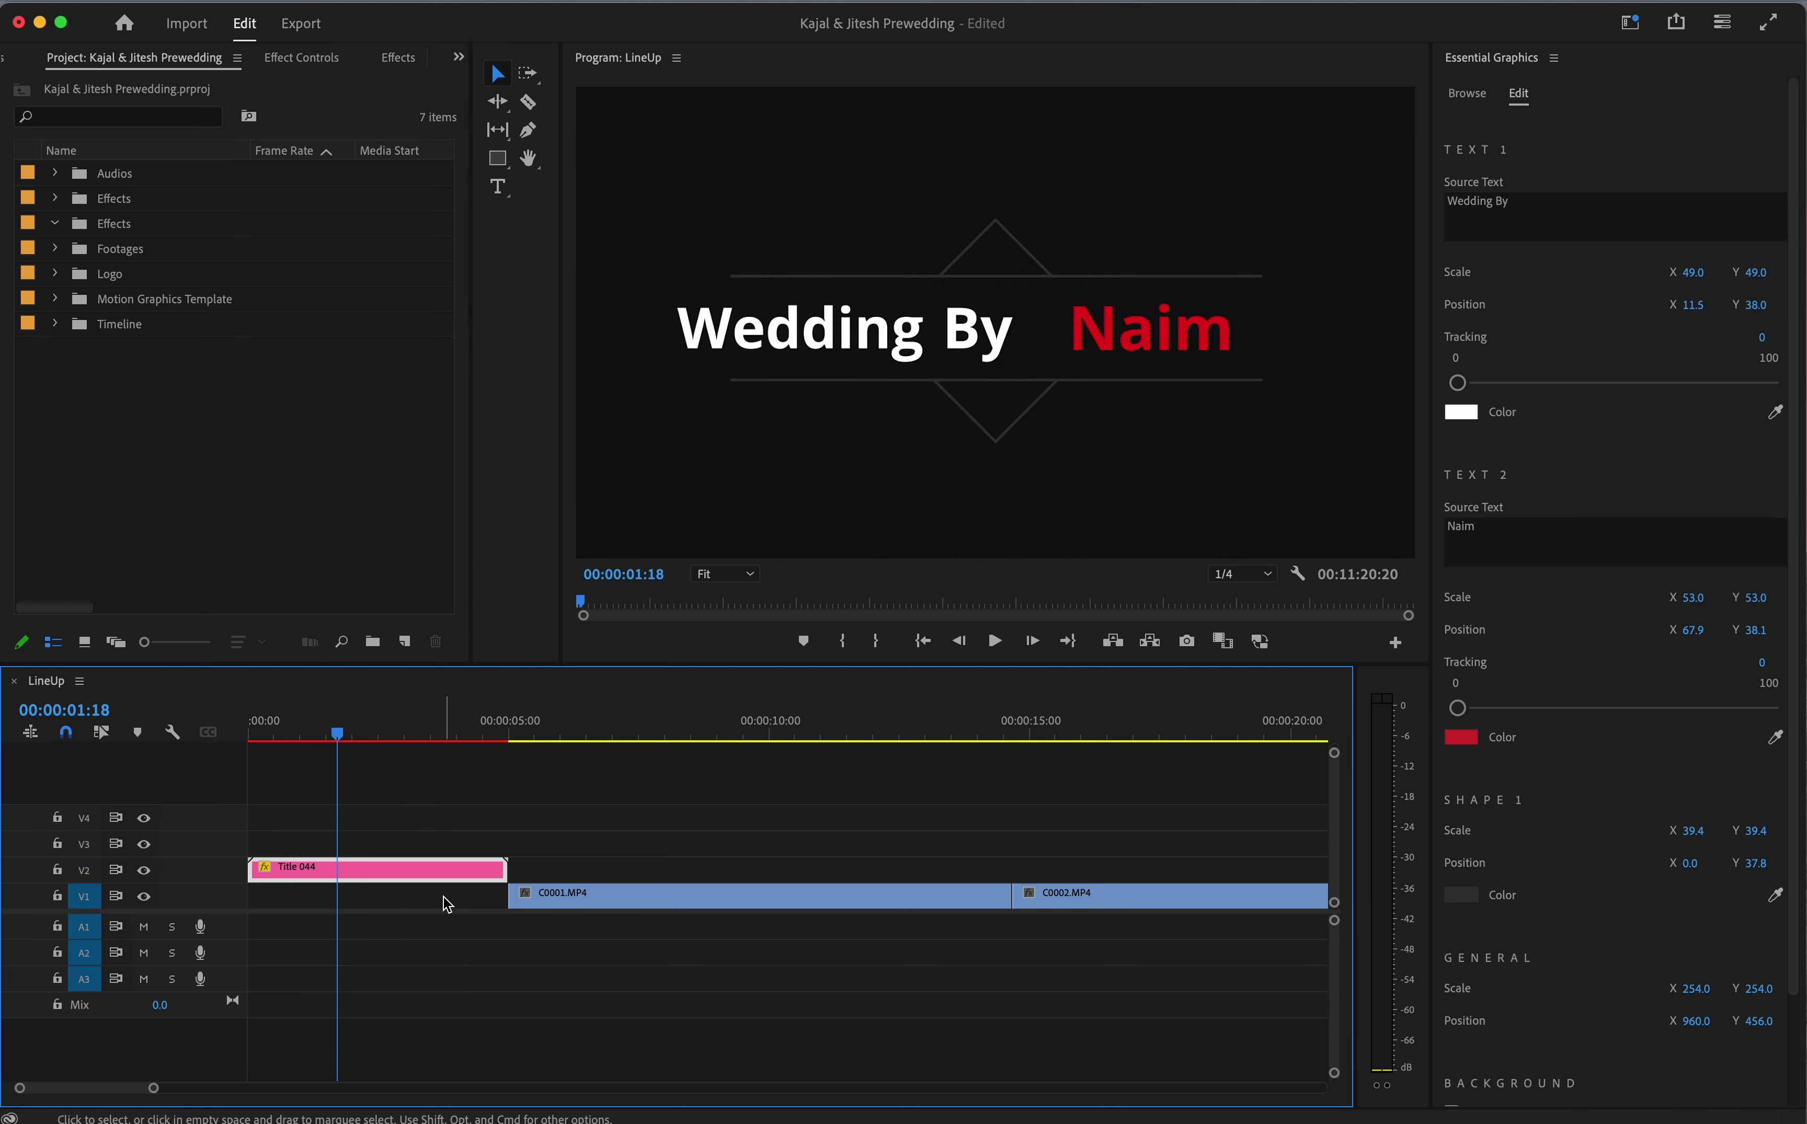
pyautogui.press('Delete')
pyautogui.click(427, 897)
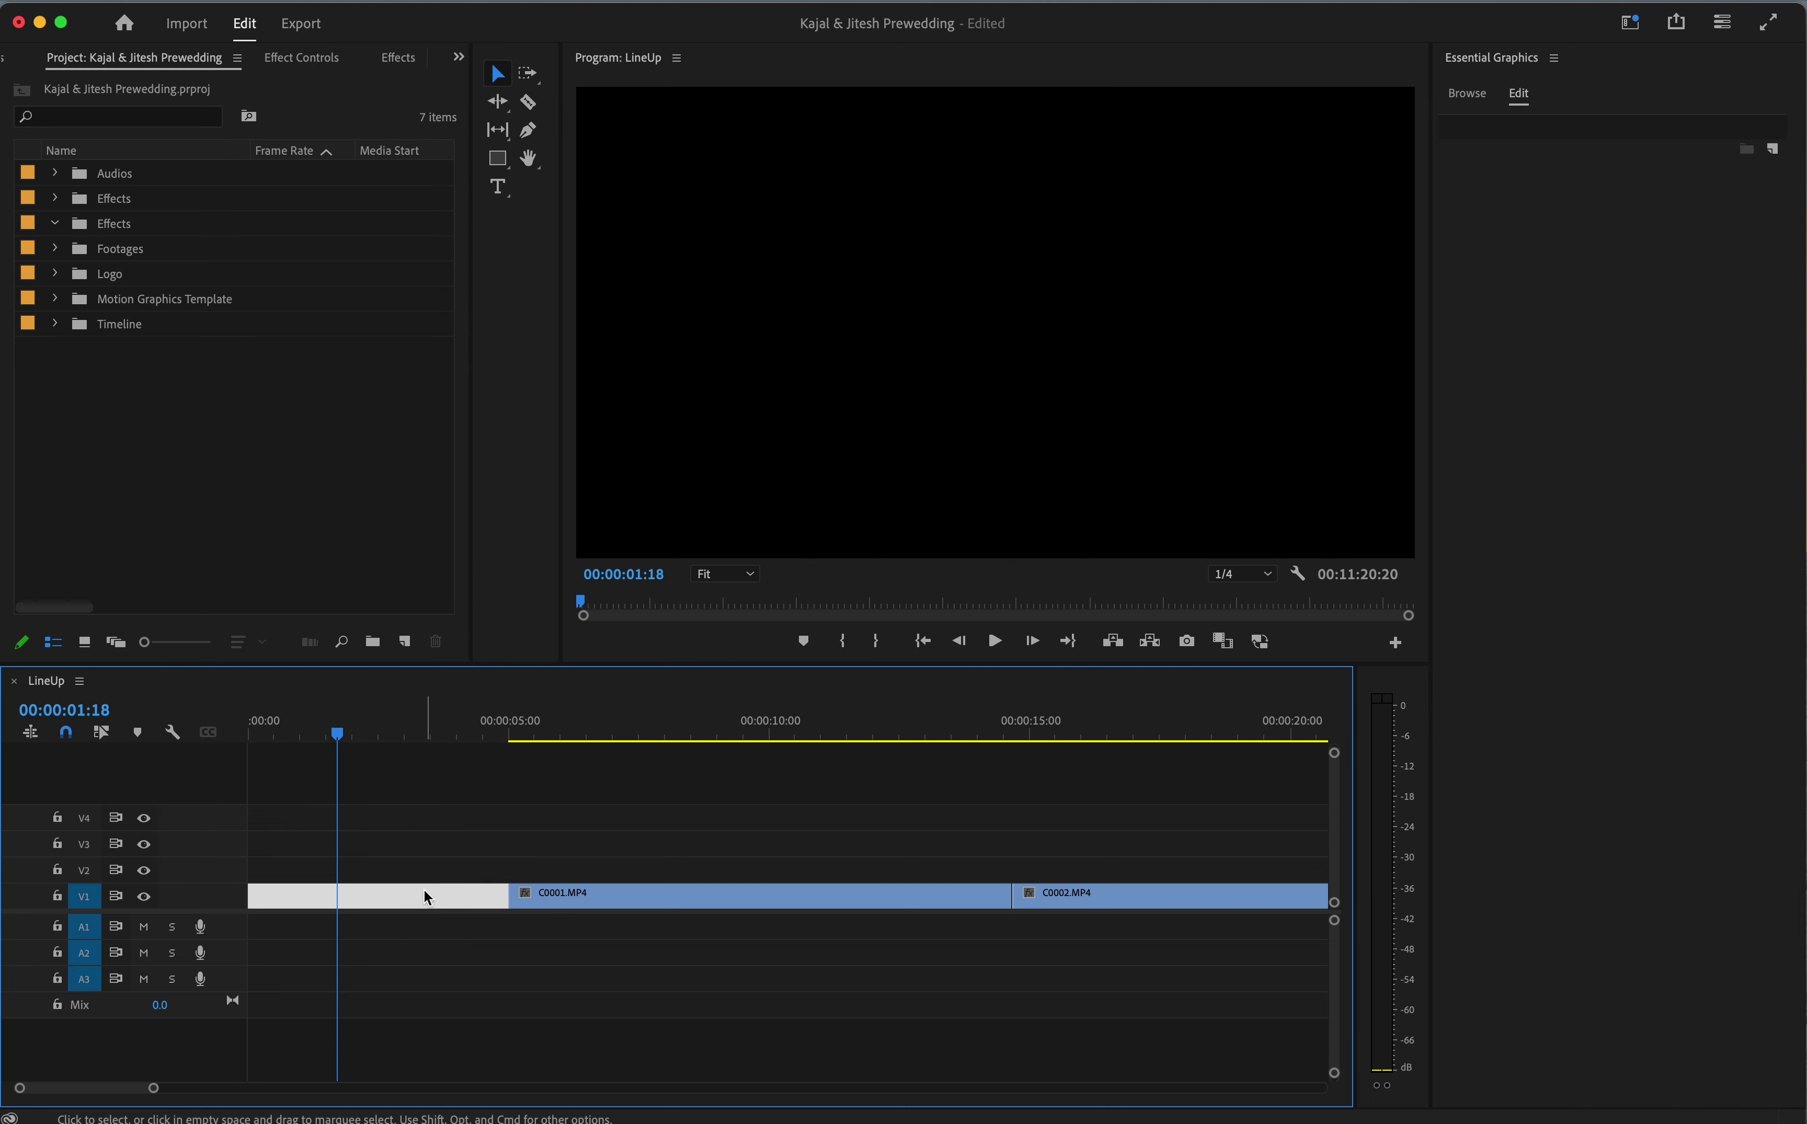
pyautogui.press('Delete')
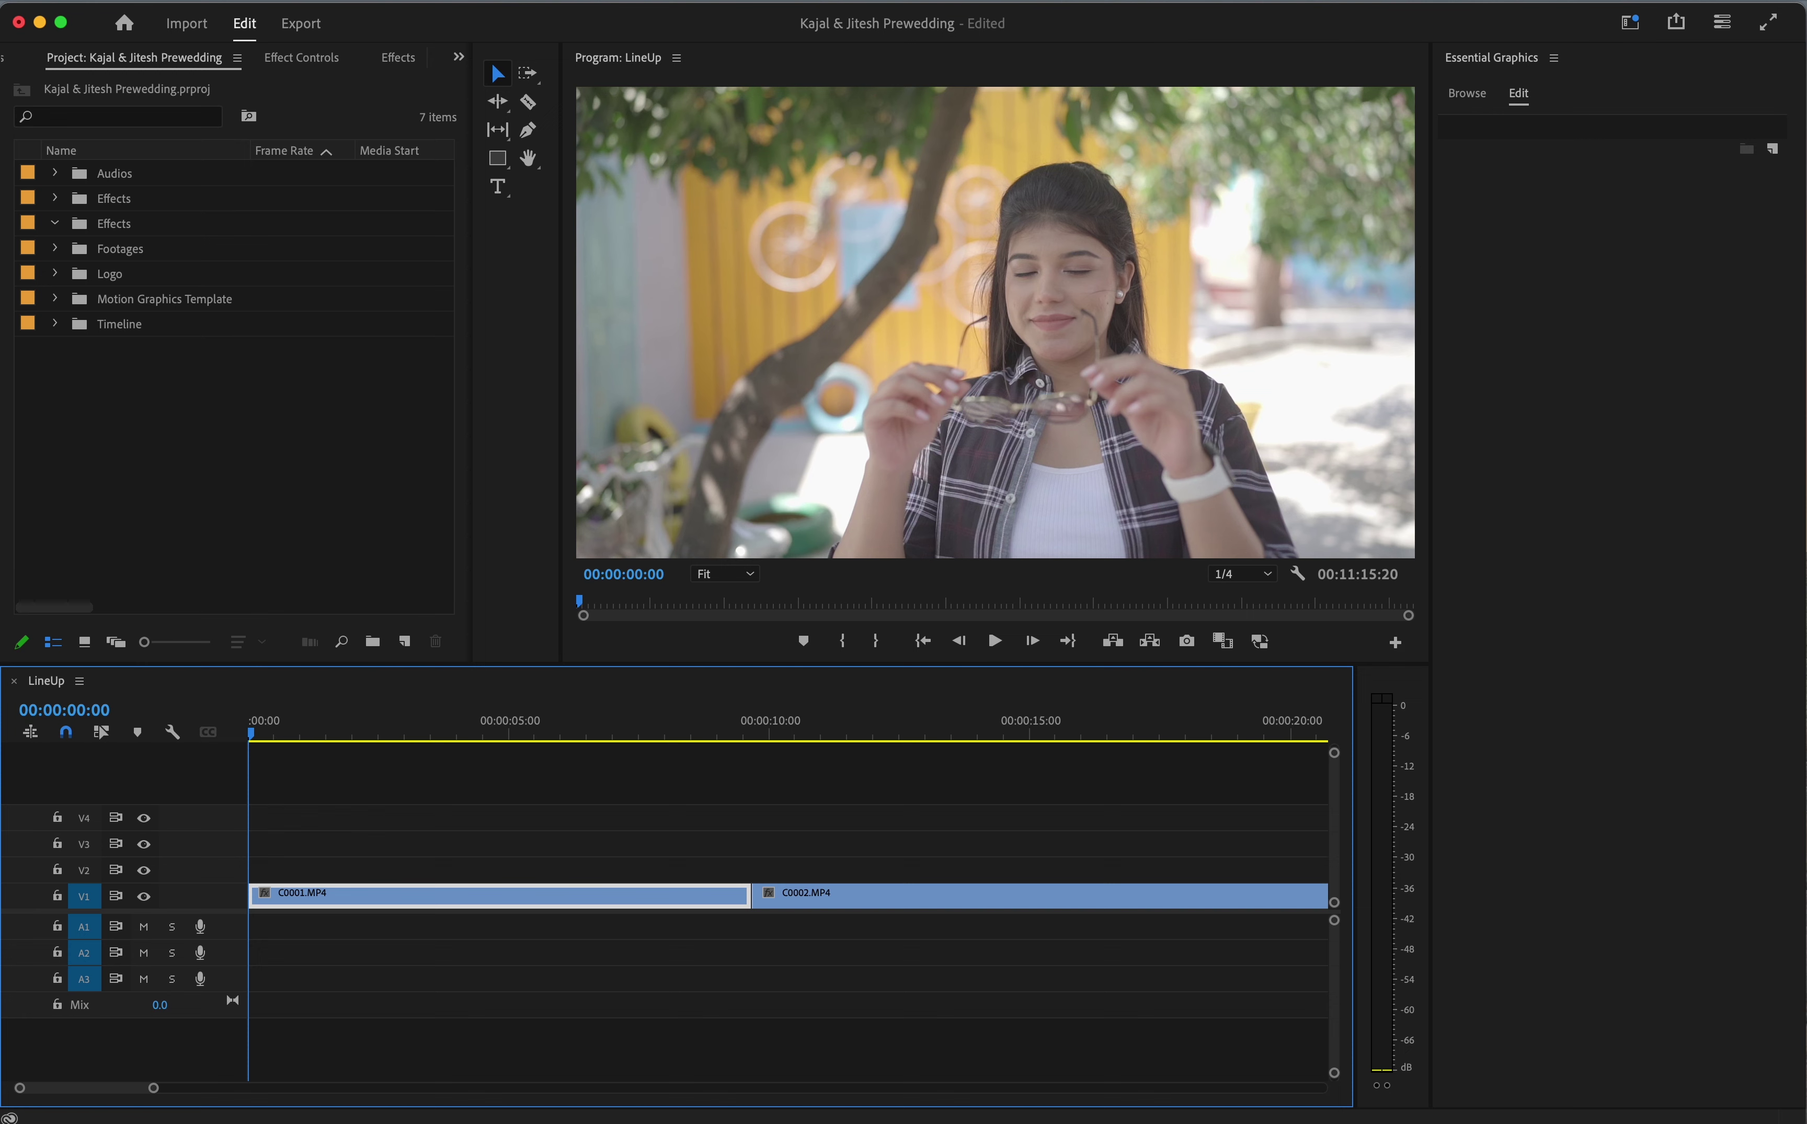
# Switch to the Editing workspace layout
pyautogui.click(653, 1)
pyautogui.moveTo(742, 19)
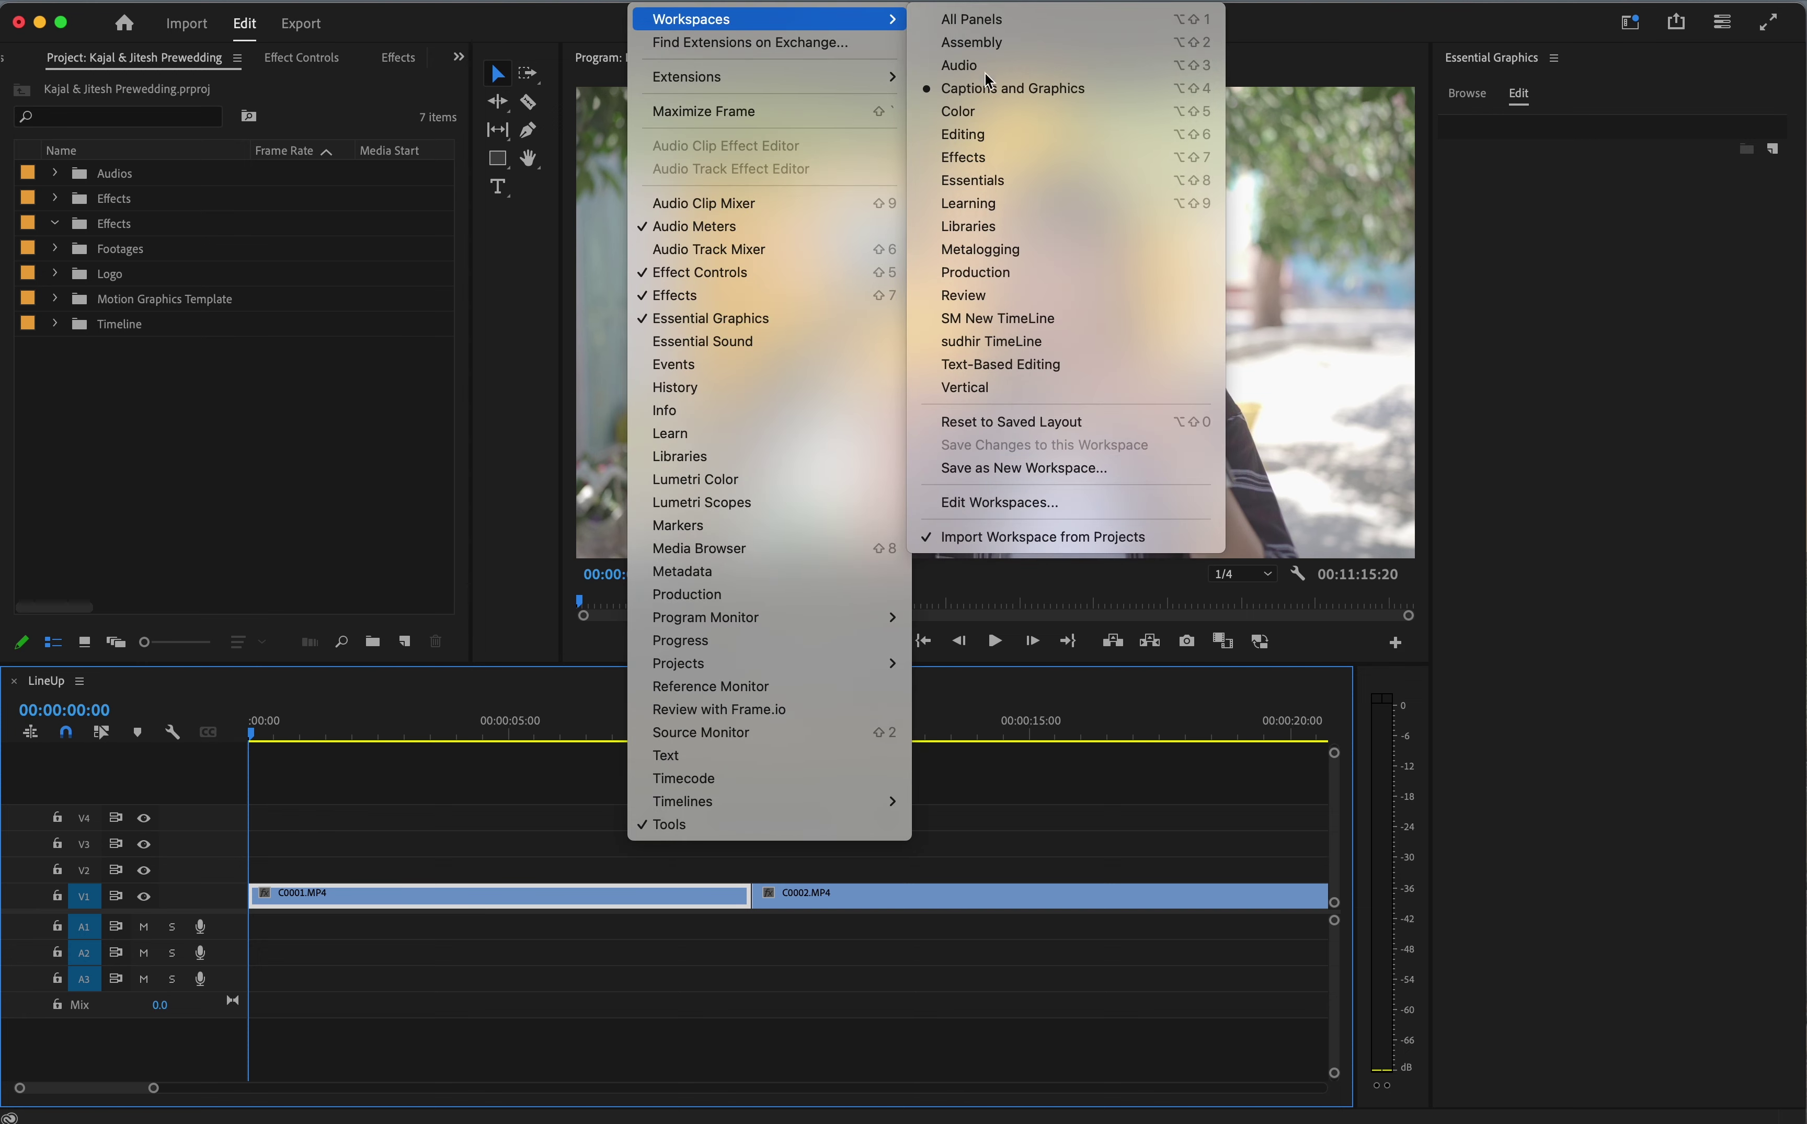
pyautogui.click(1013, 130)
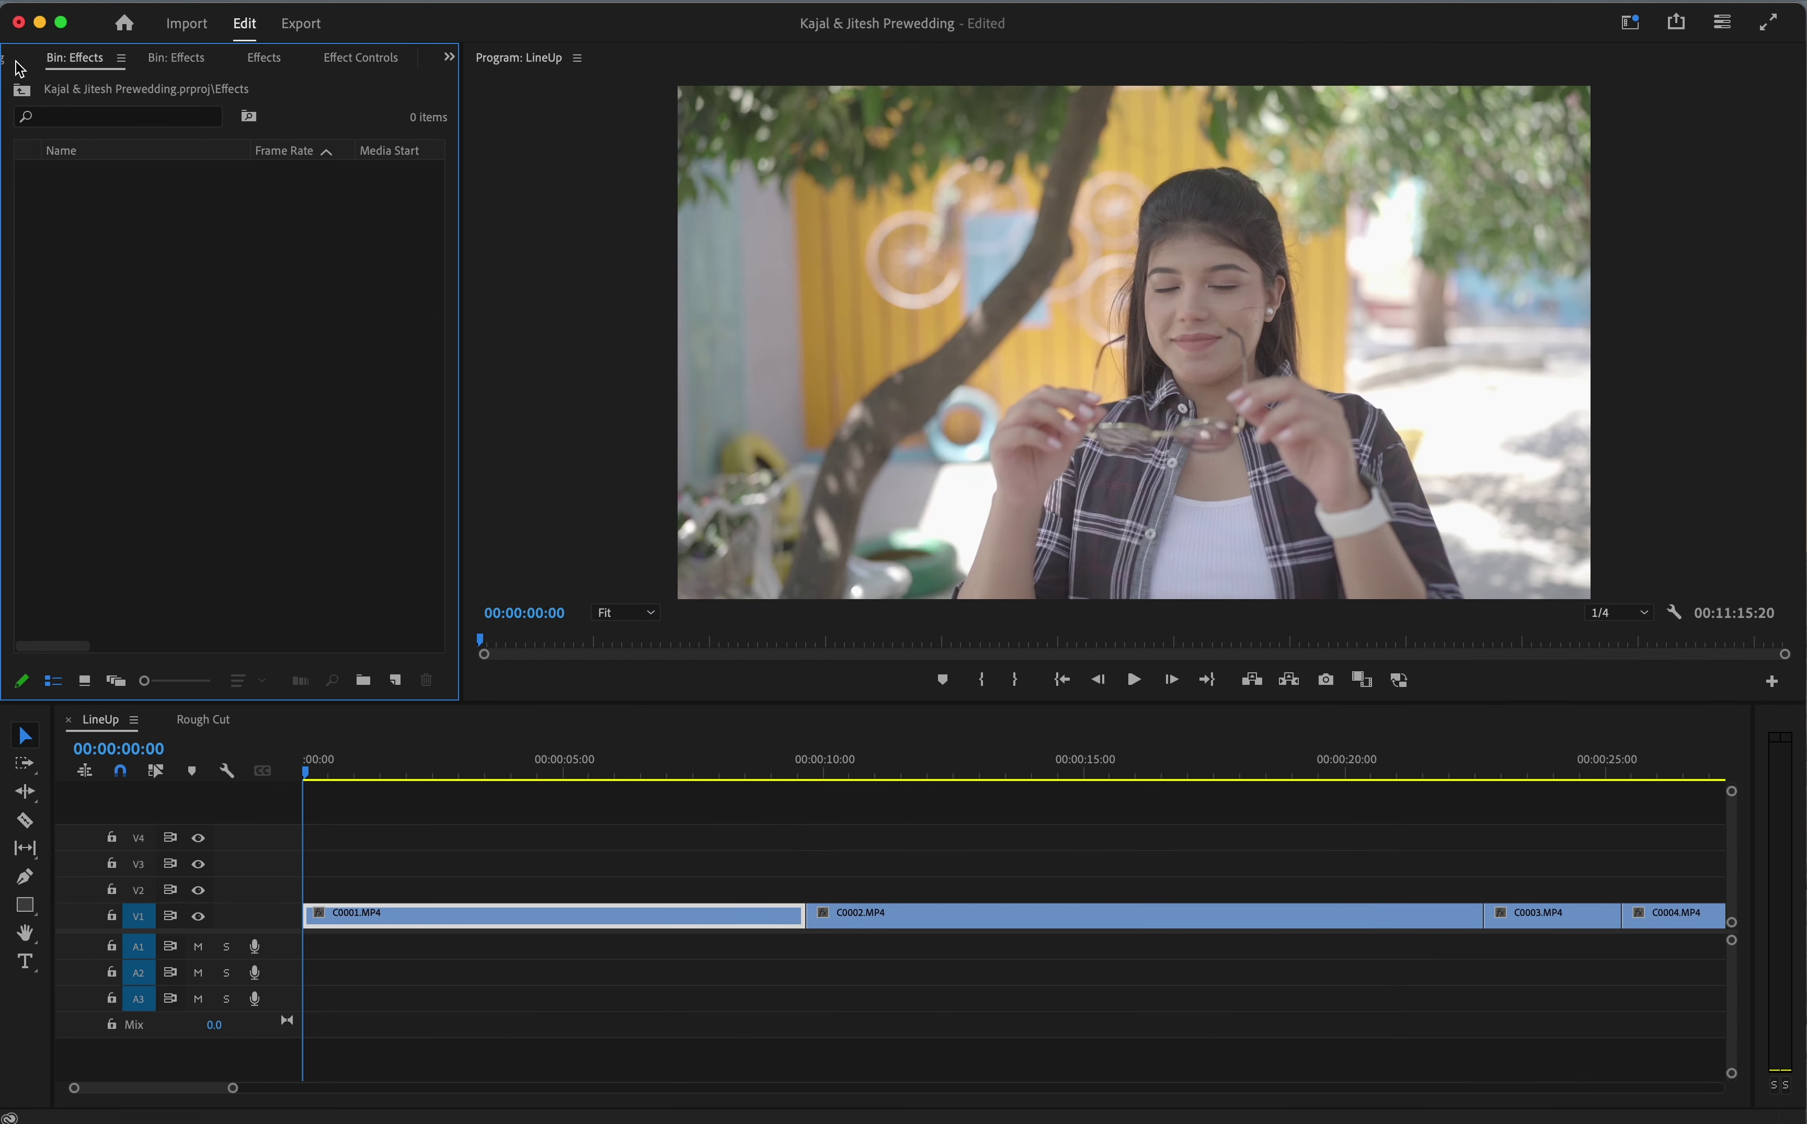
# Delete the duplicate Effects bin, then create a new bin named 'Effects 2' and open it
pyautogui.click(19, 65)
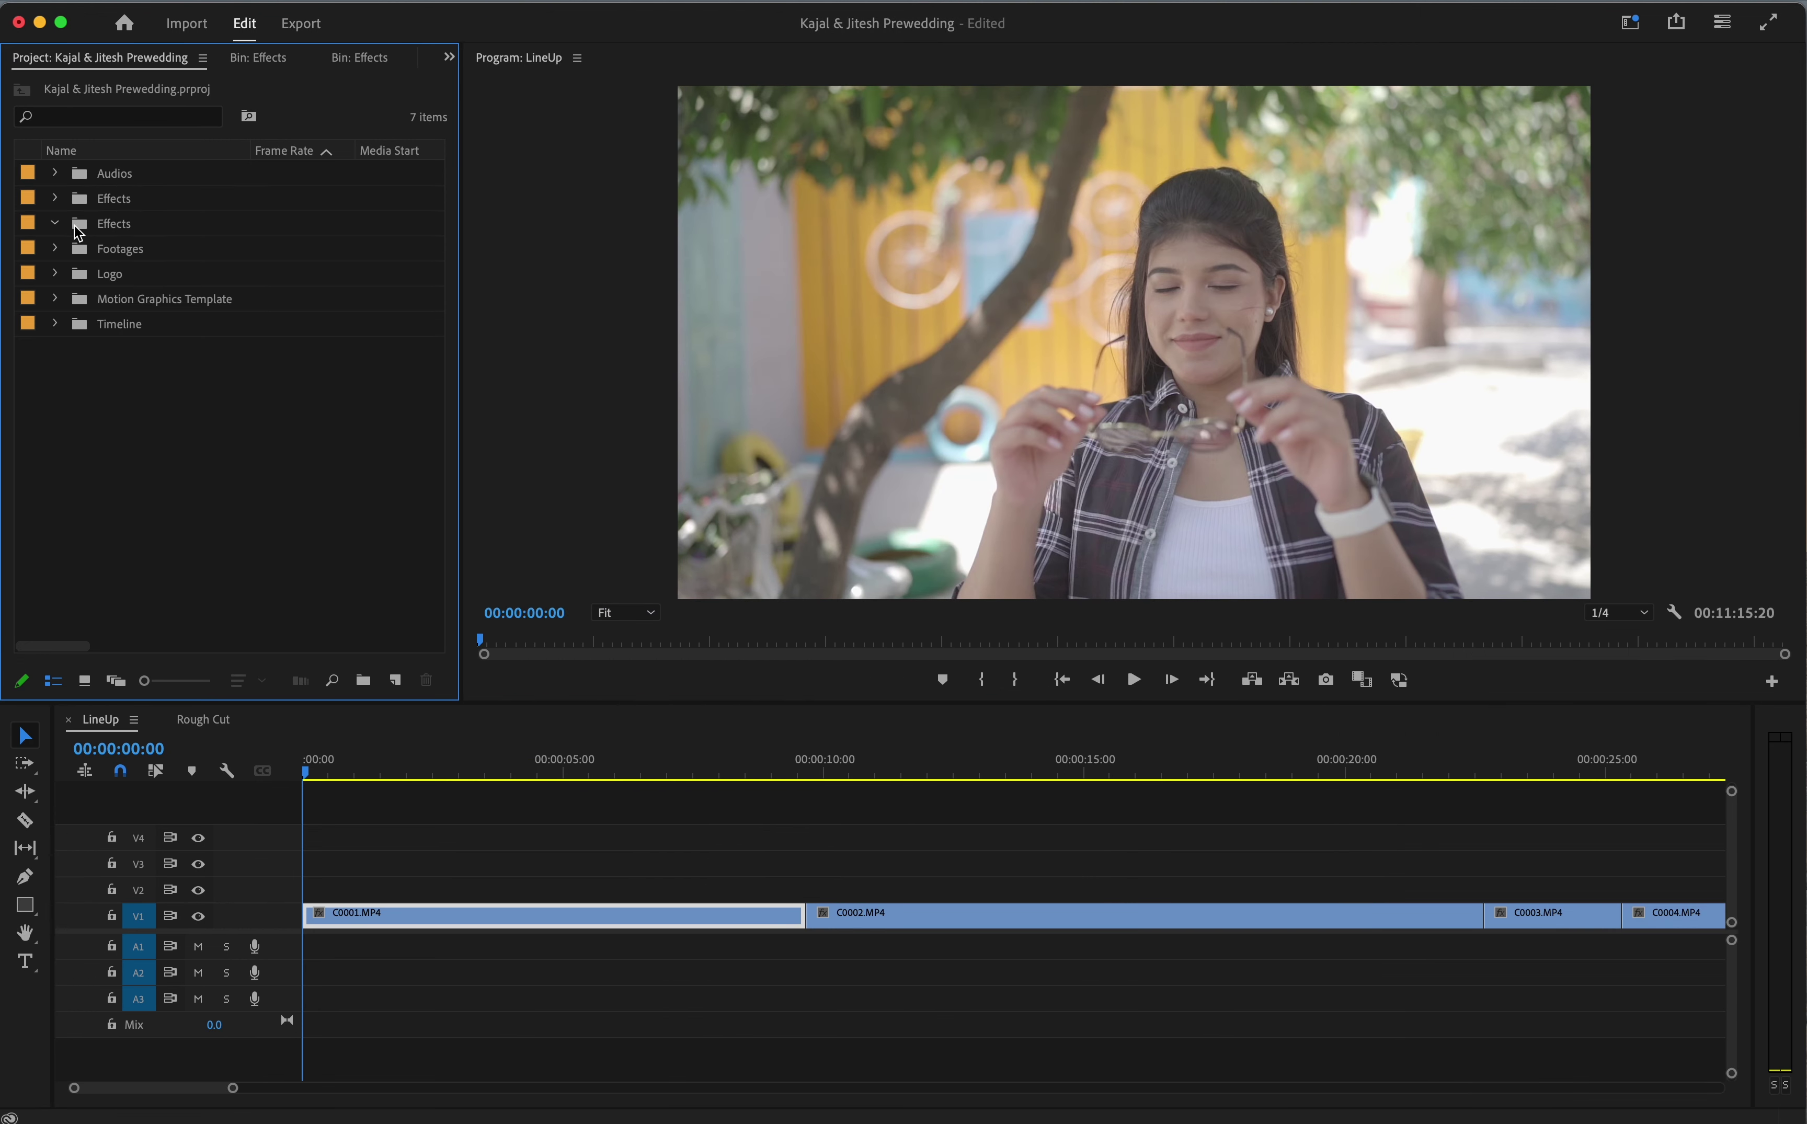
pyautogui.click(79, 229)
pyautogui.press('Delete')
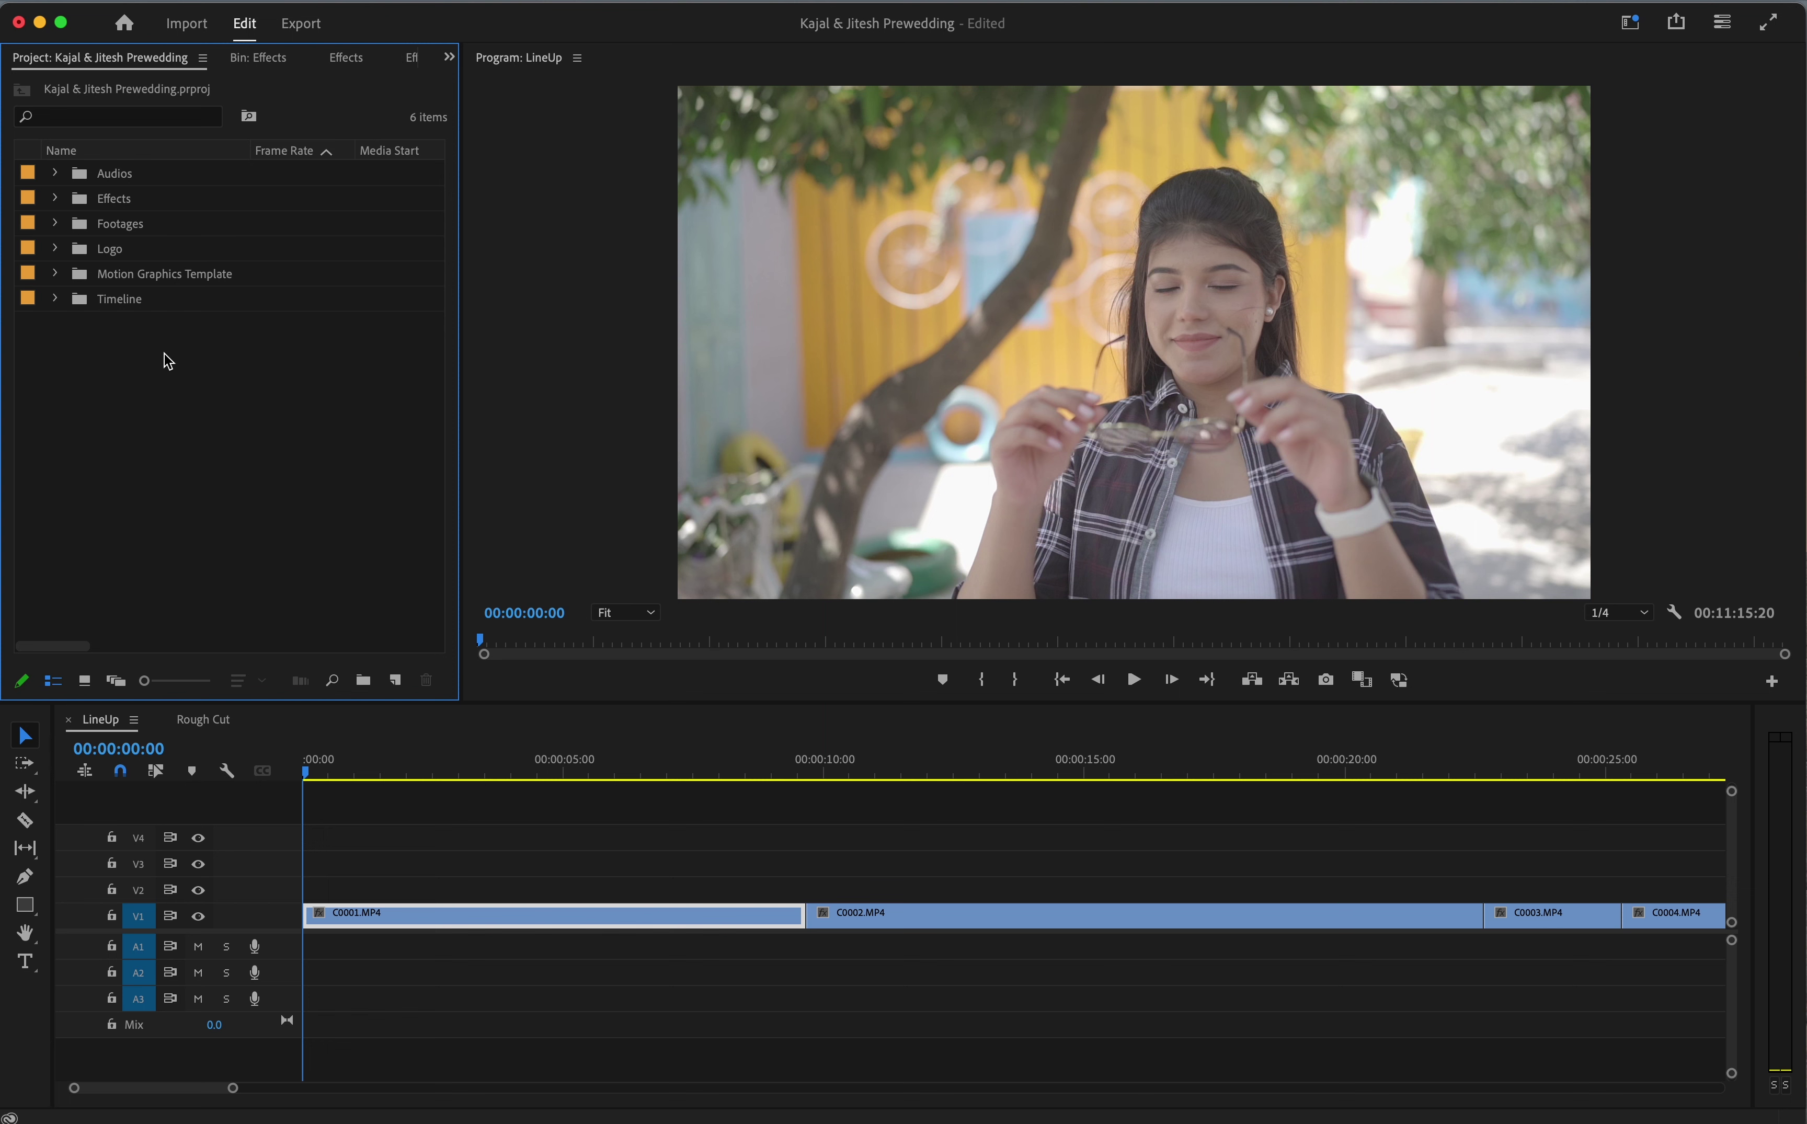
pyautogui.hotkey('ctrl', 'b')
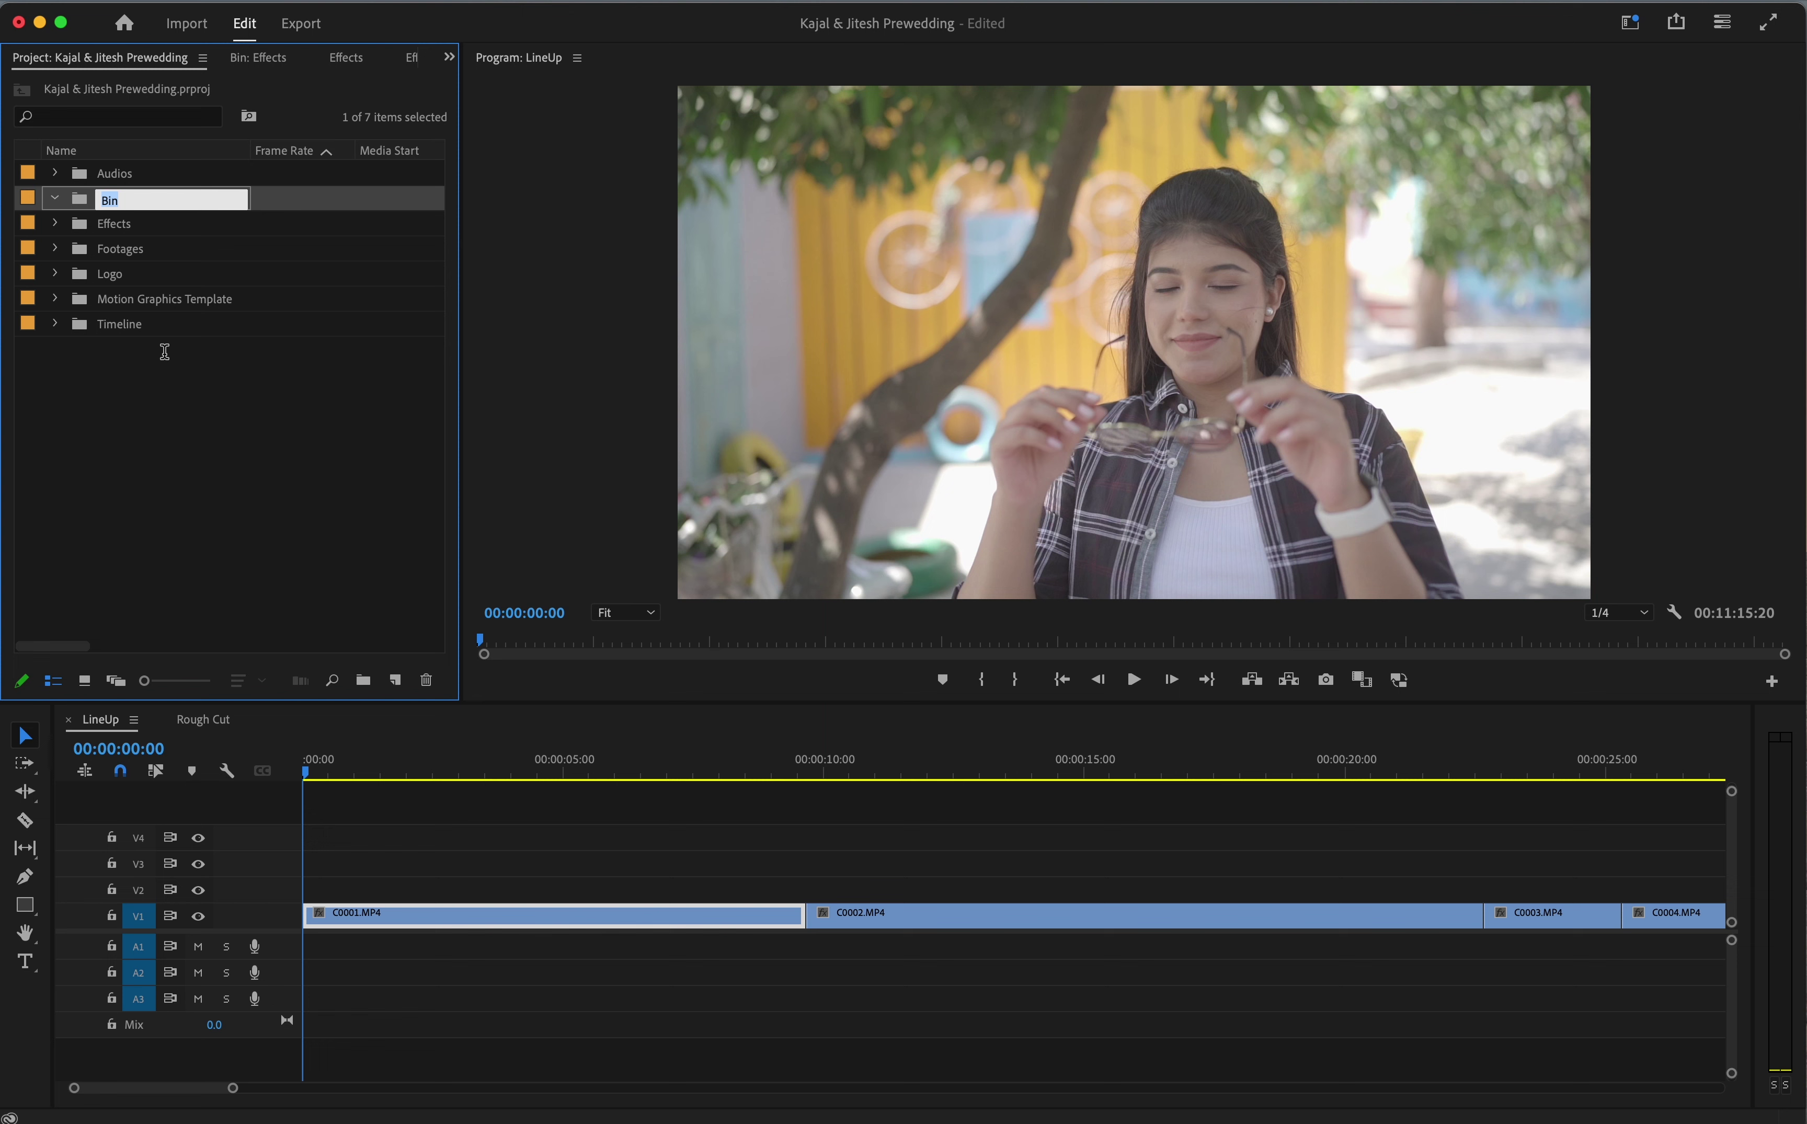
pyautogui.write('Effects')
pyautogui.click(214, 333)
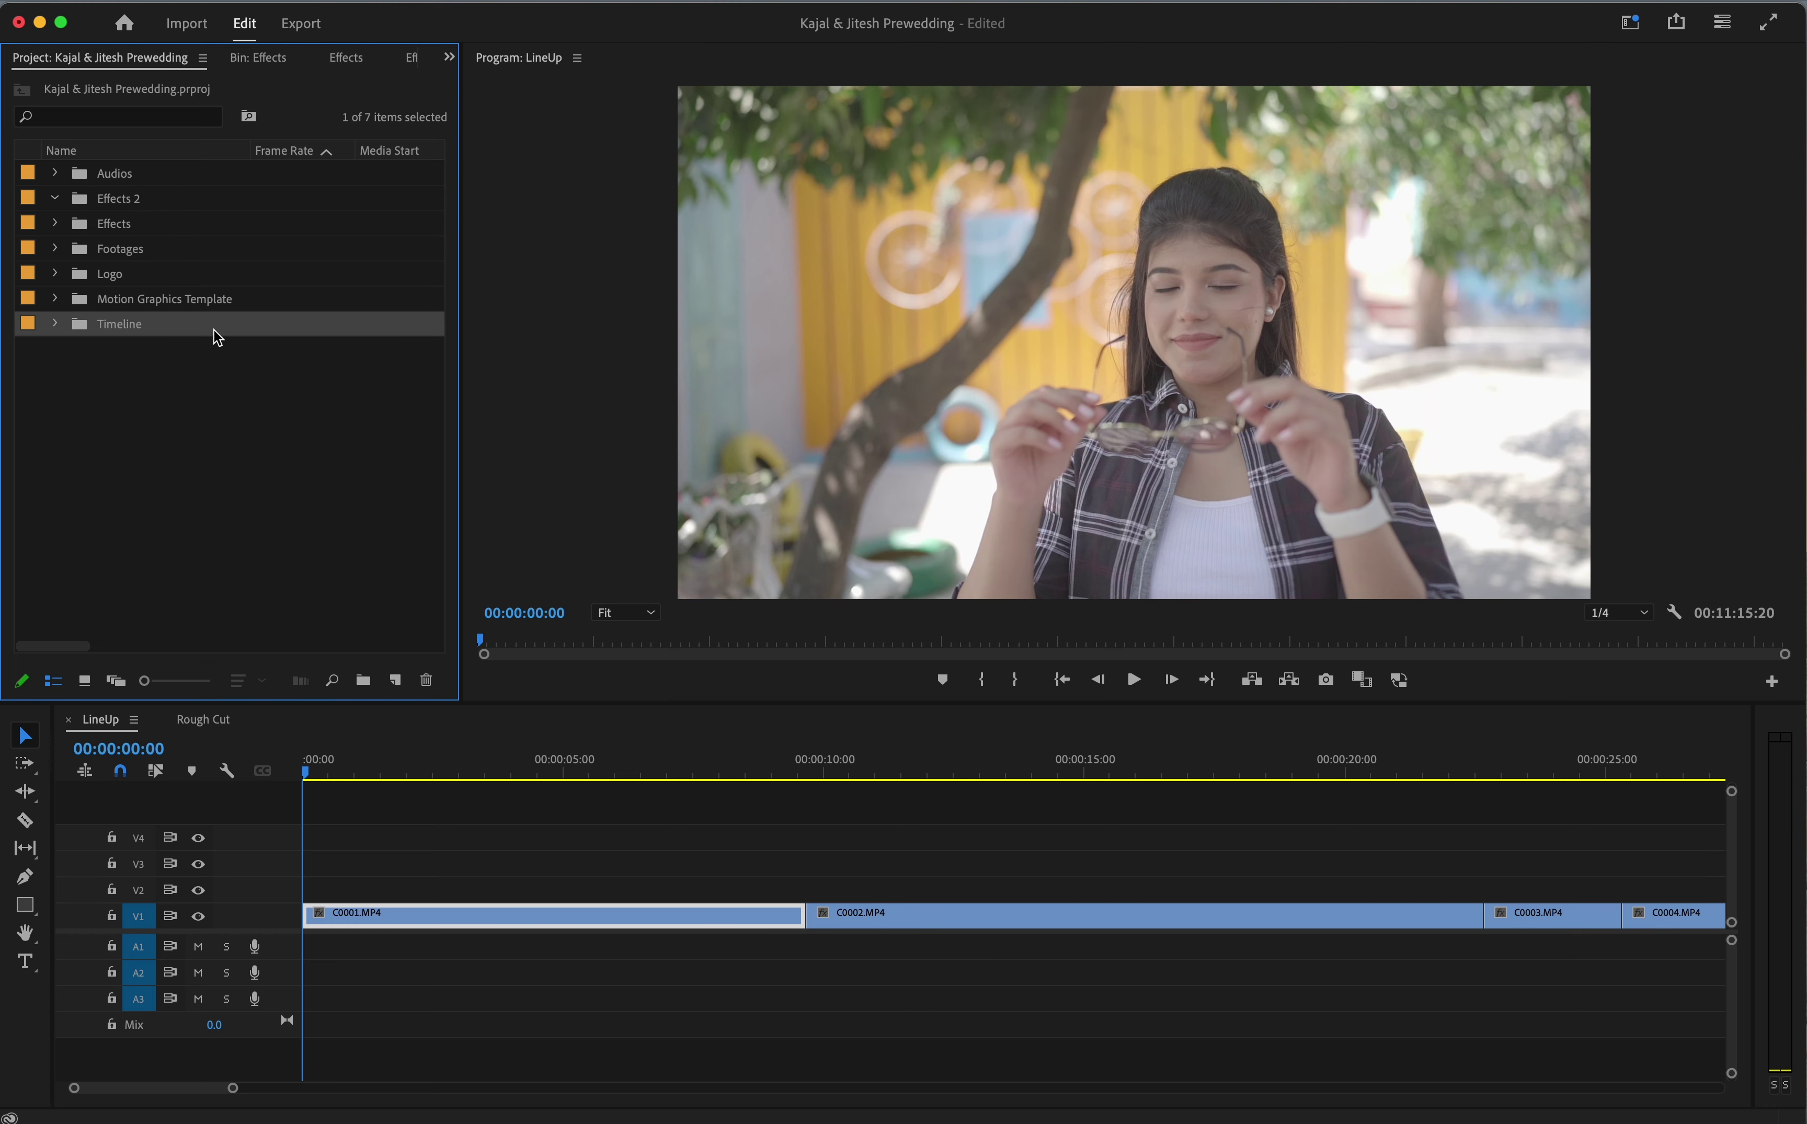
pyautogui.doubleClick(119, 199)
# Drag the 01 Simple Transitions 1920x1080 v2.1 project from Finder into Effects 2 and confirm the import
pyautogui.moveTo(622, 1115)
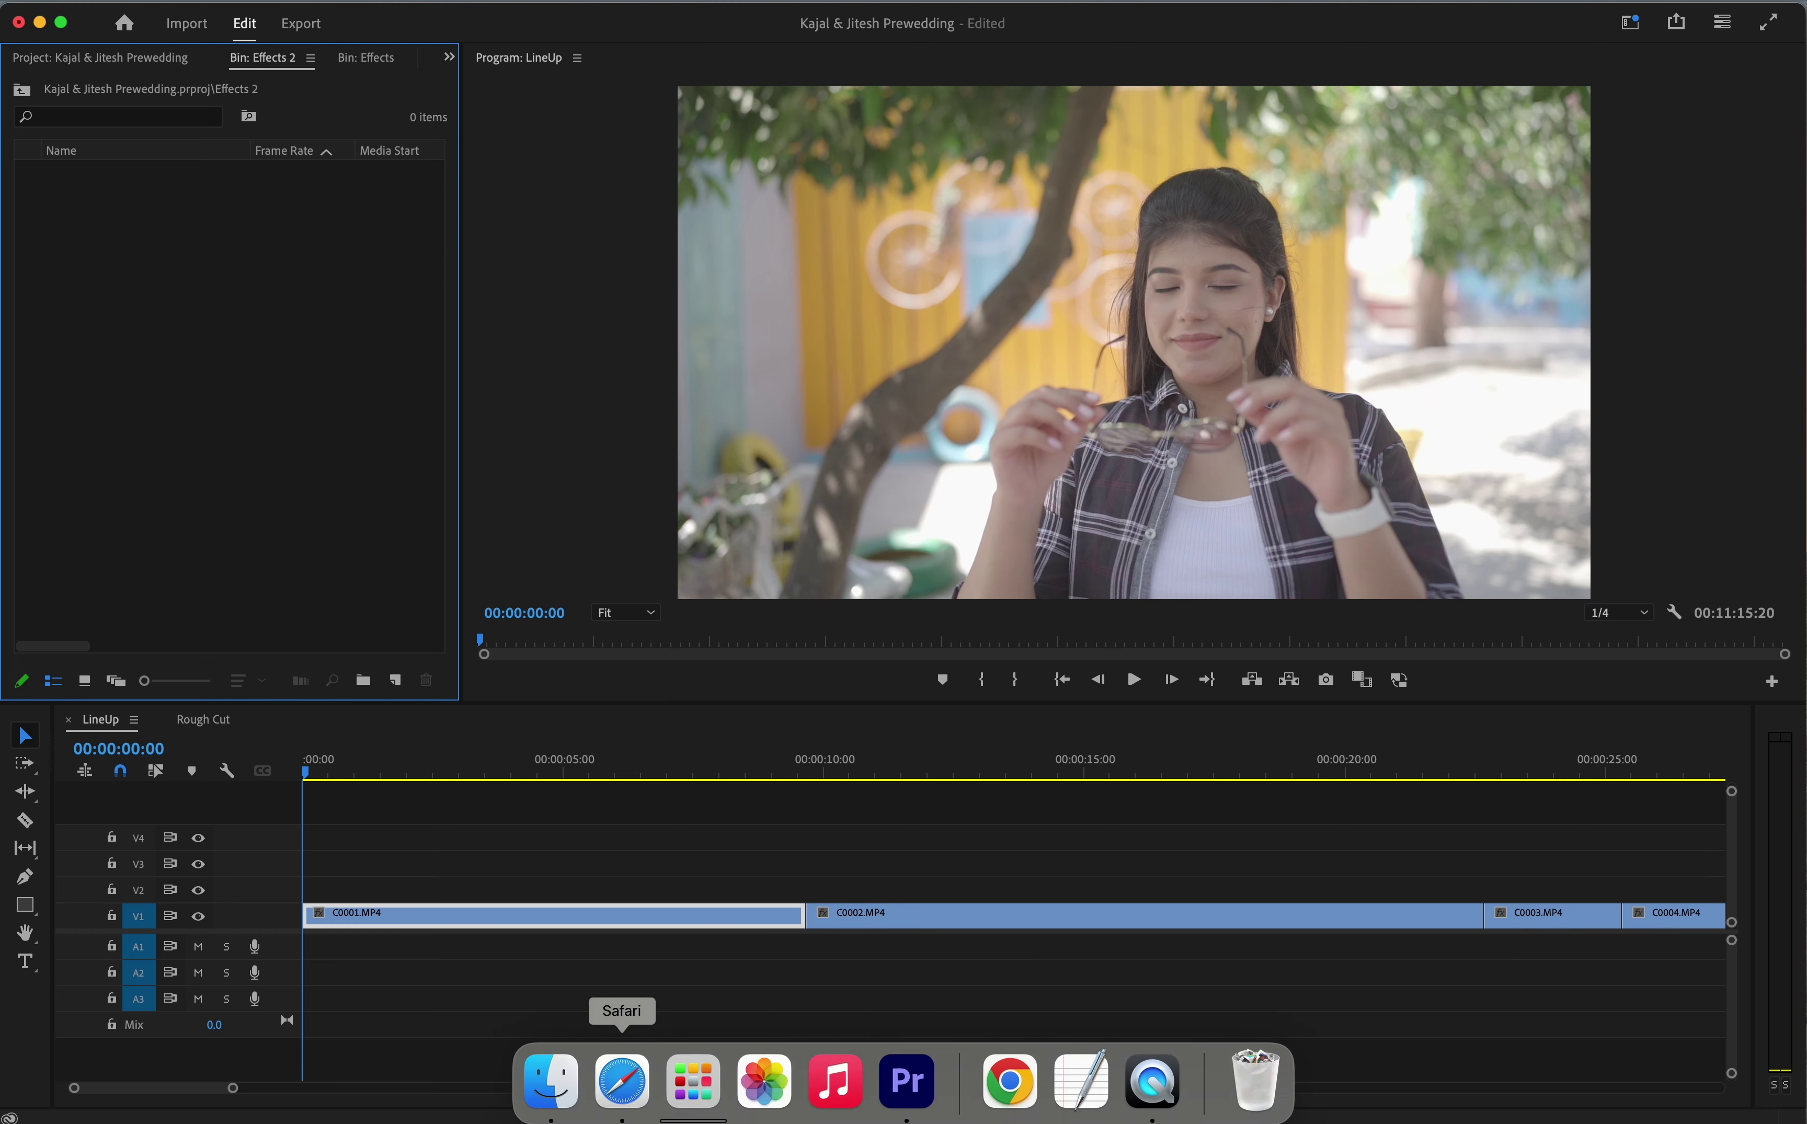
pyautogui.click(550, 1082)
pyautogui.press('Left')
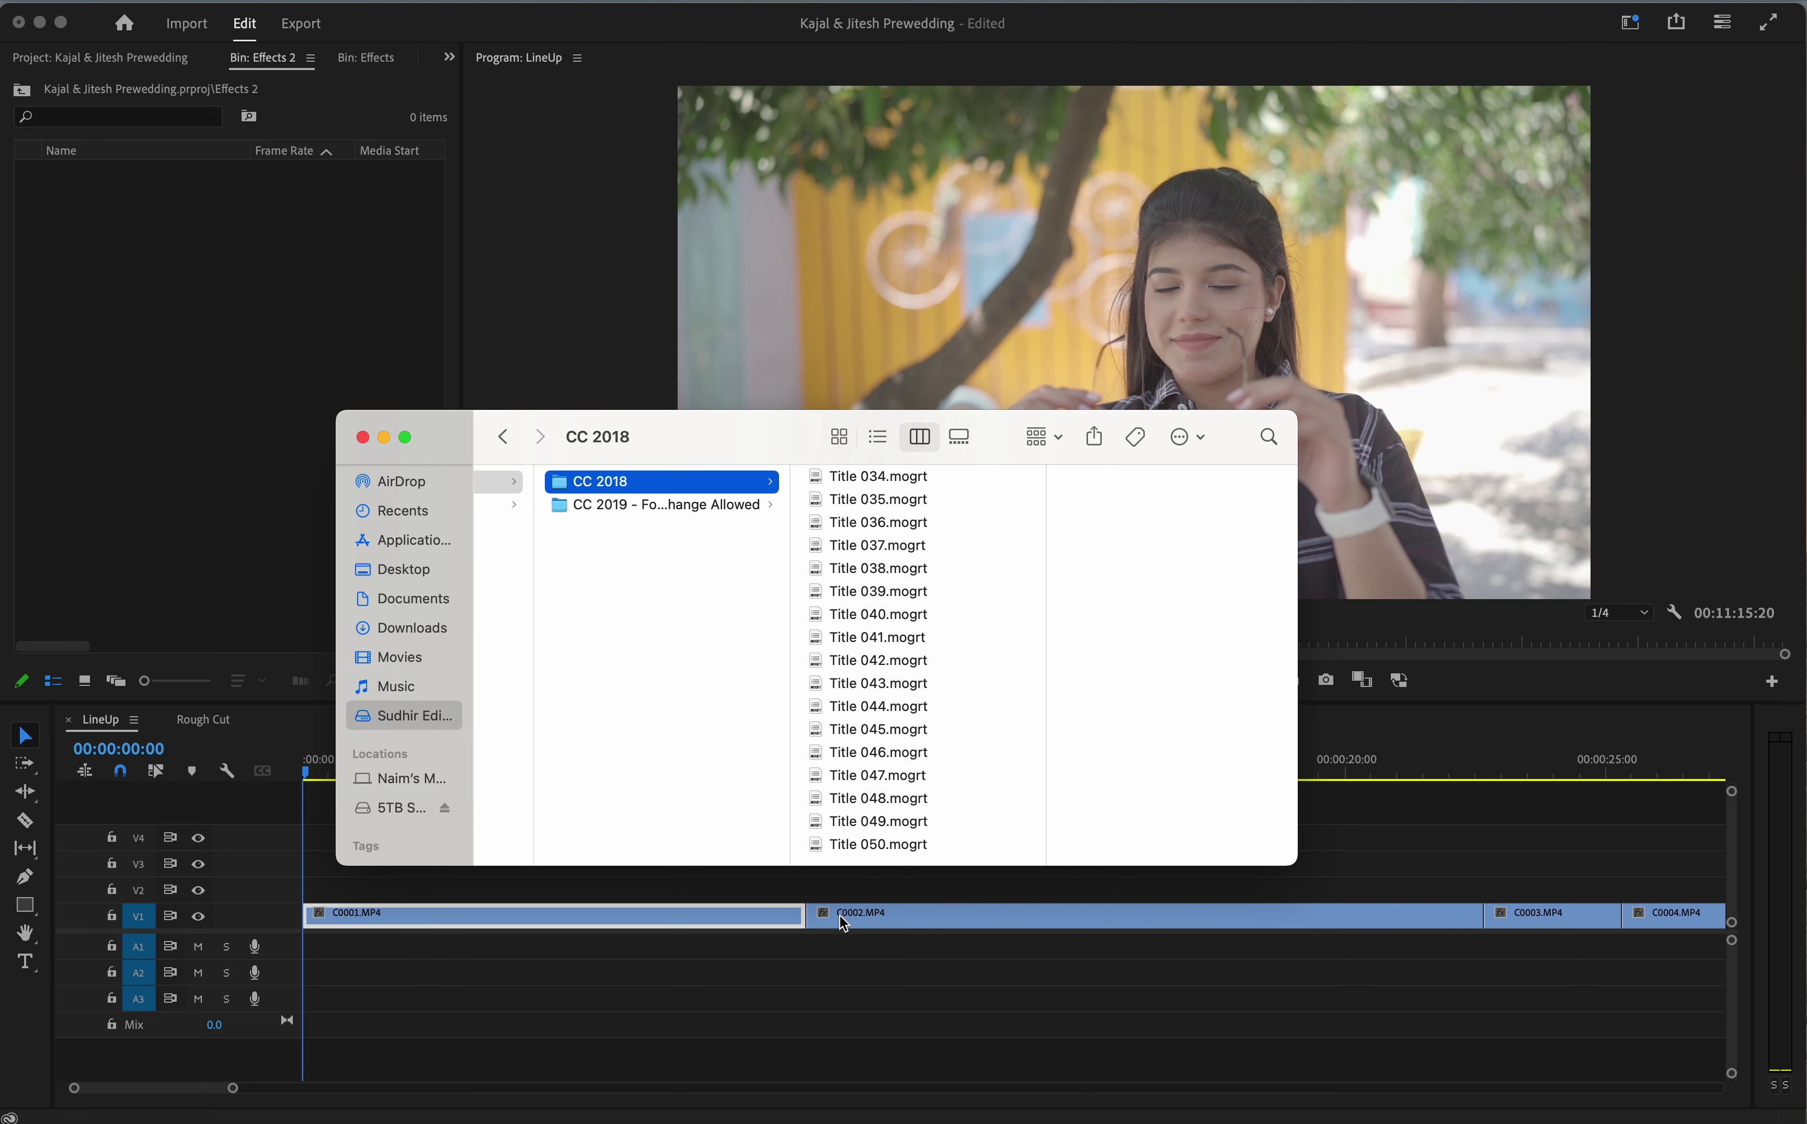
pyautogui.press('Left')
pyautogui.press('super+Up')
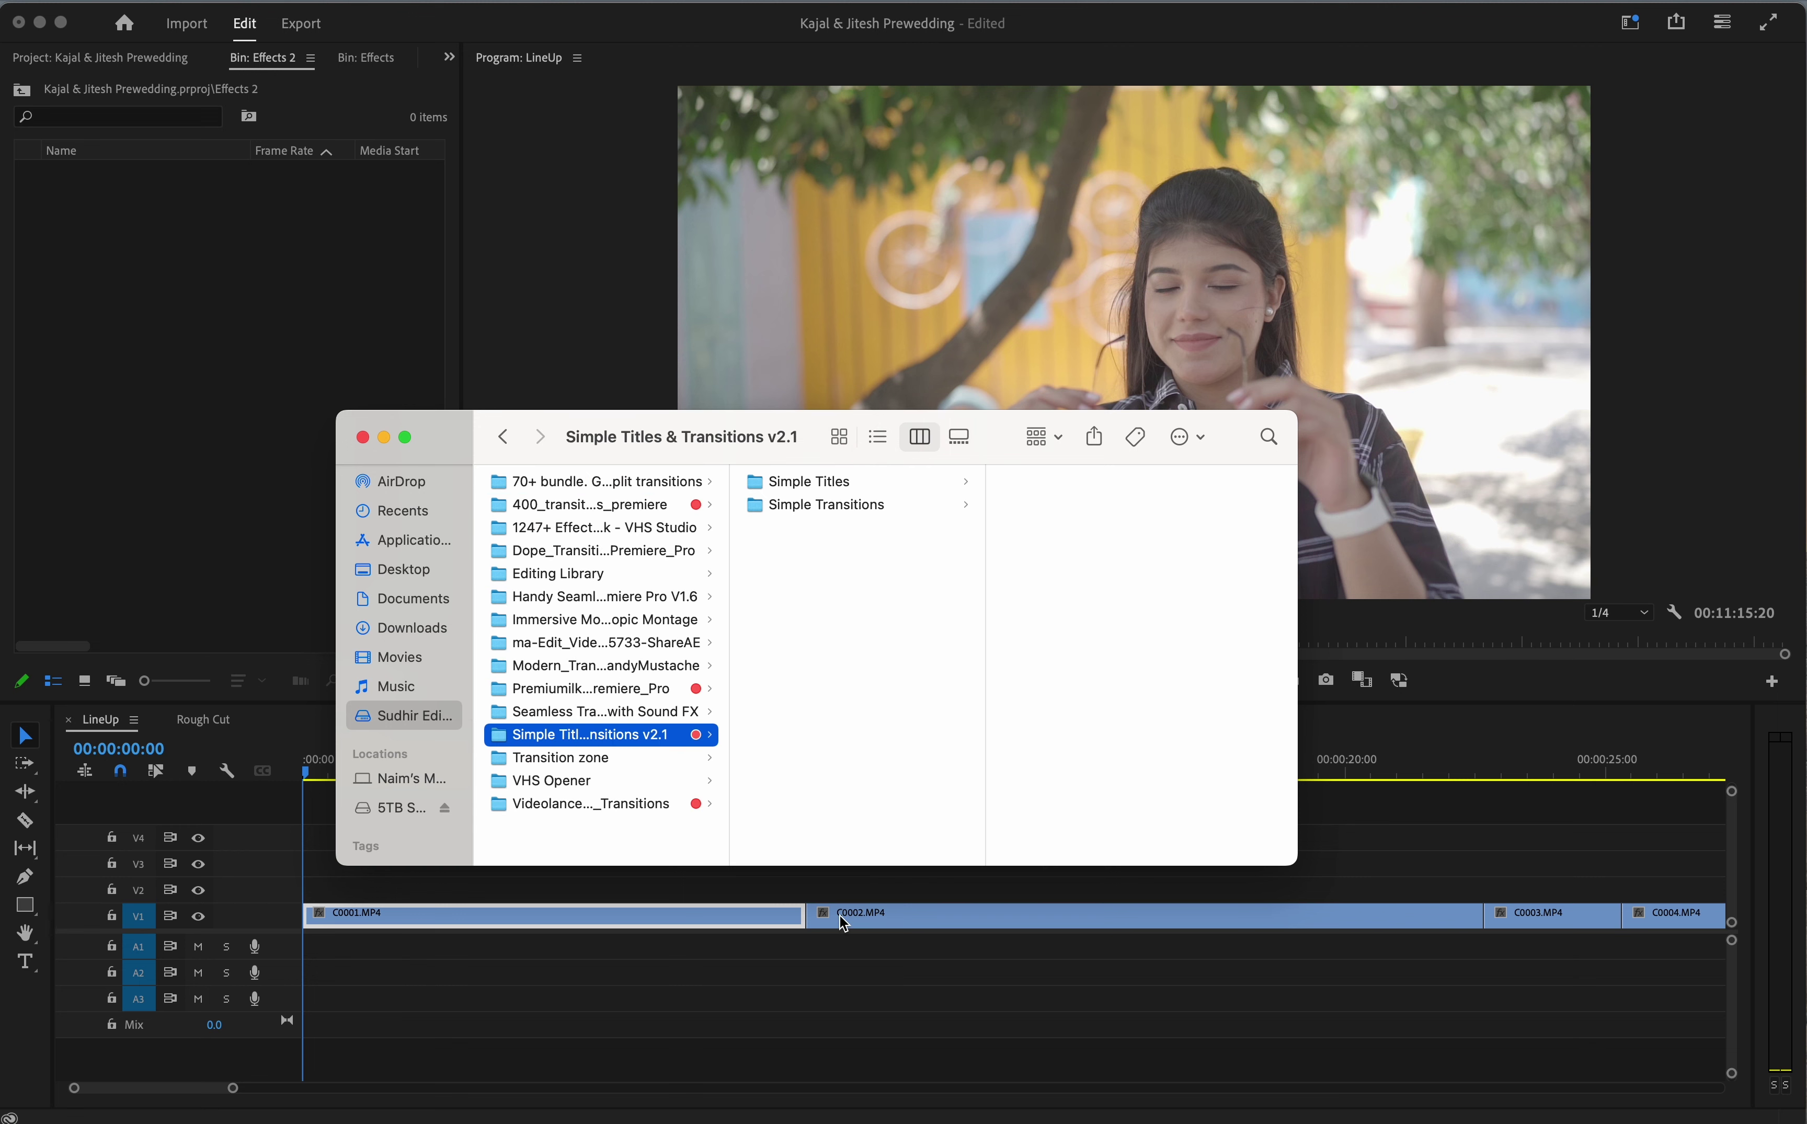
pyautogui.press('Right')
pyautogui.press('Down')
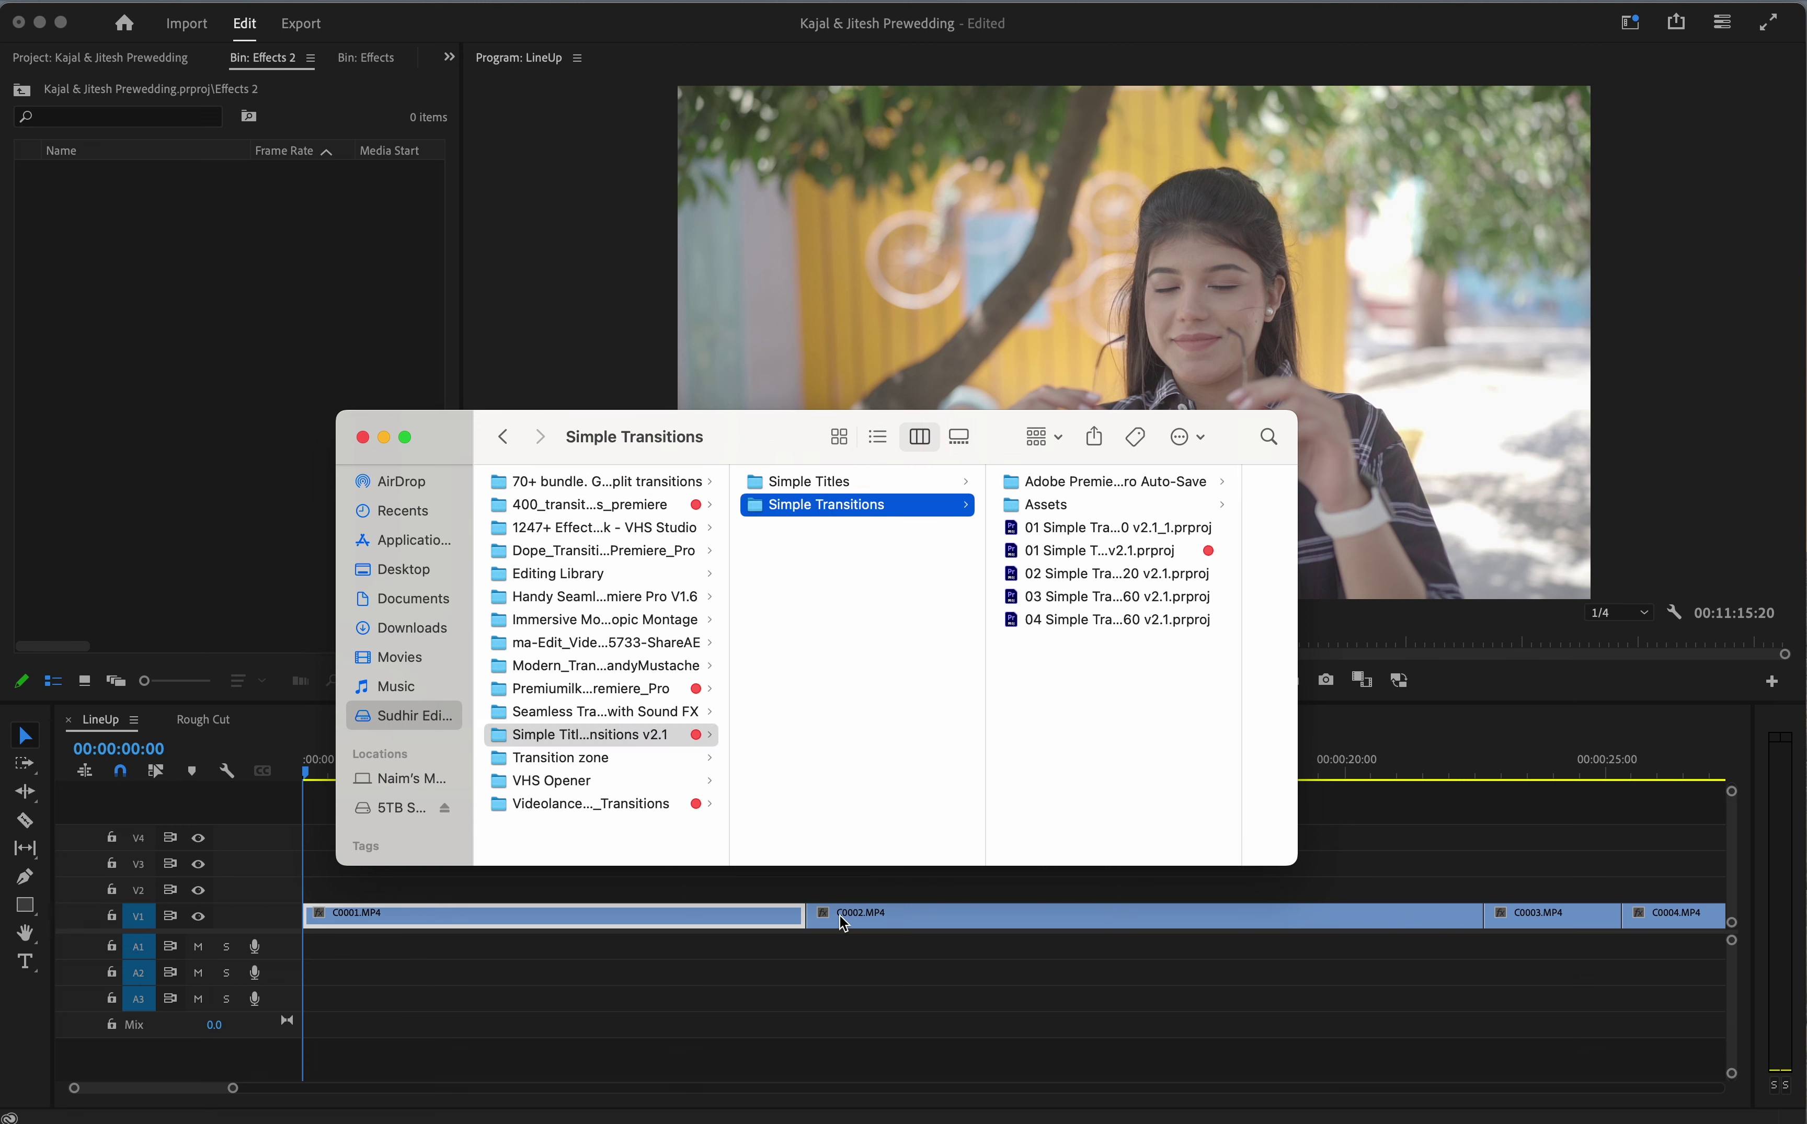
pyautogui.press('Right')
pyautogui.moveTo(891, 550); pyautogui.dragTo(206, 353)
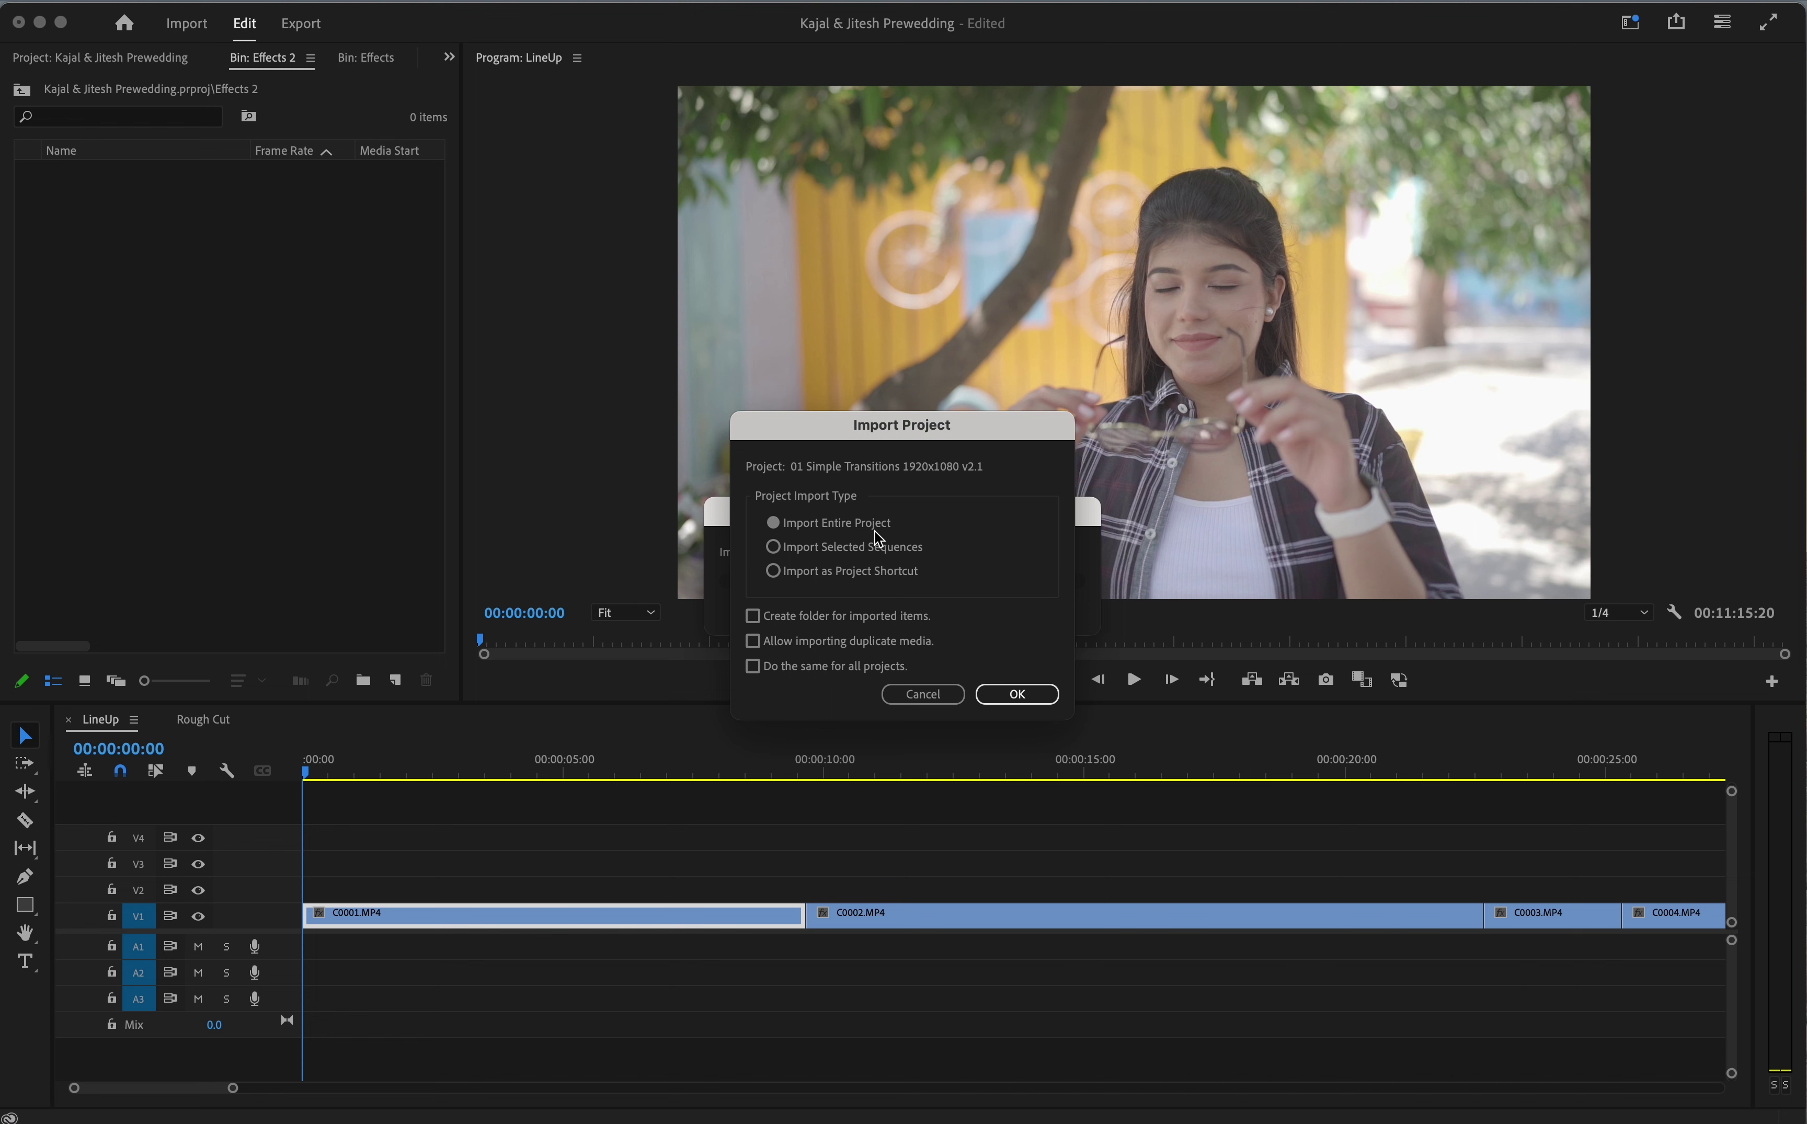
pyautogui.click(1018, 694)
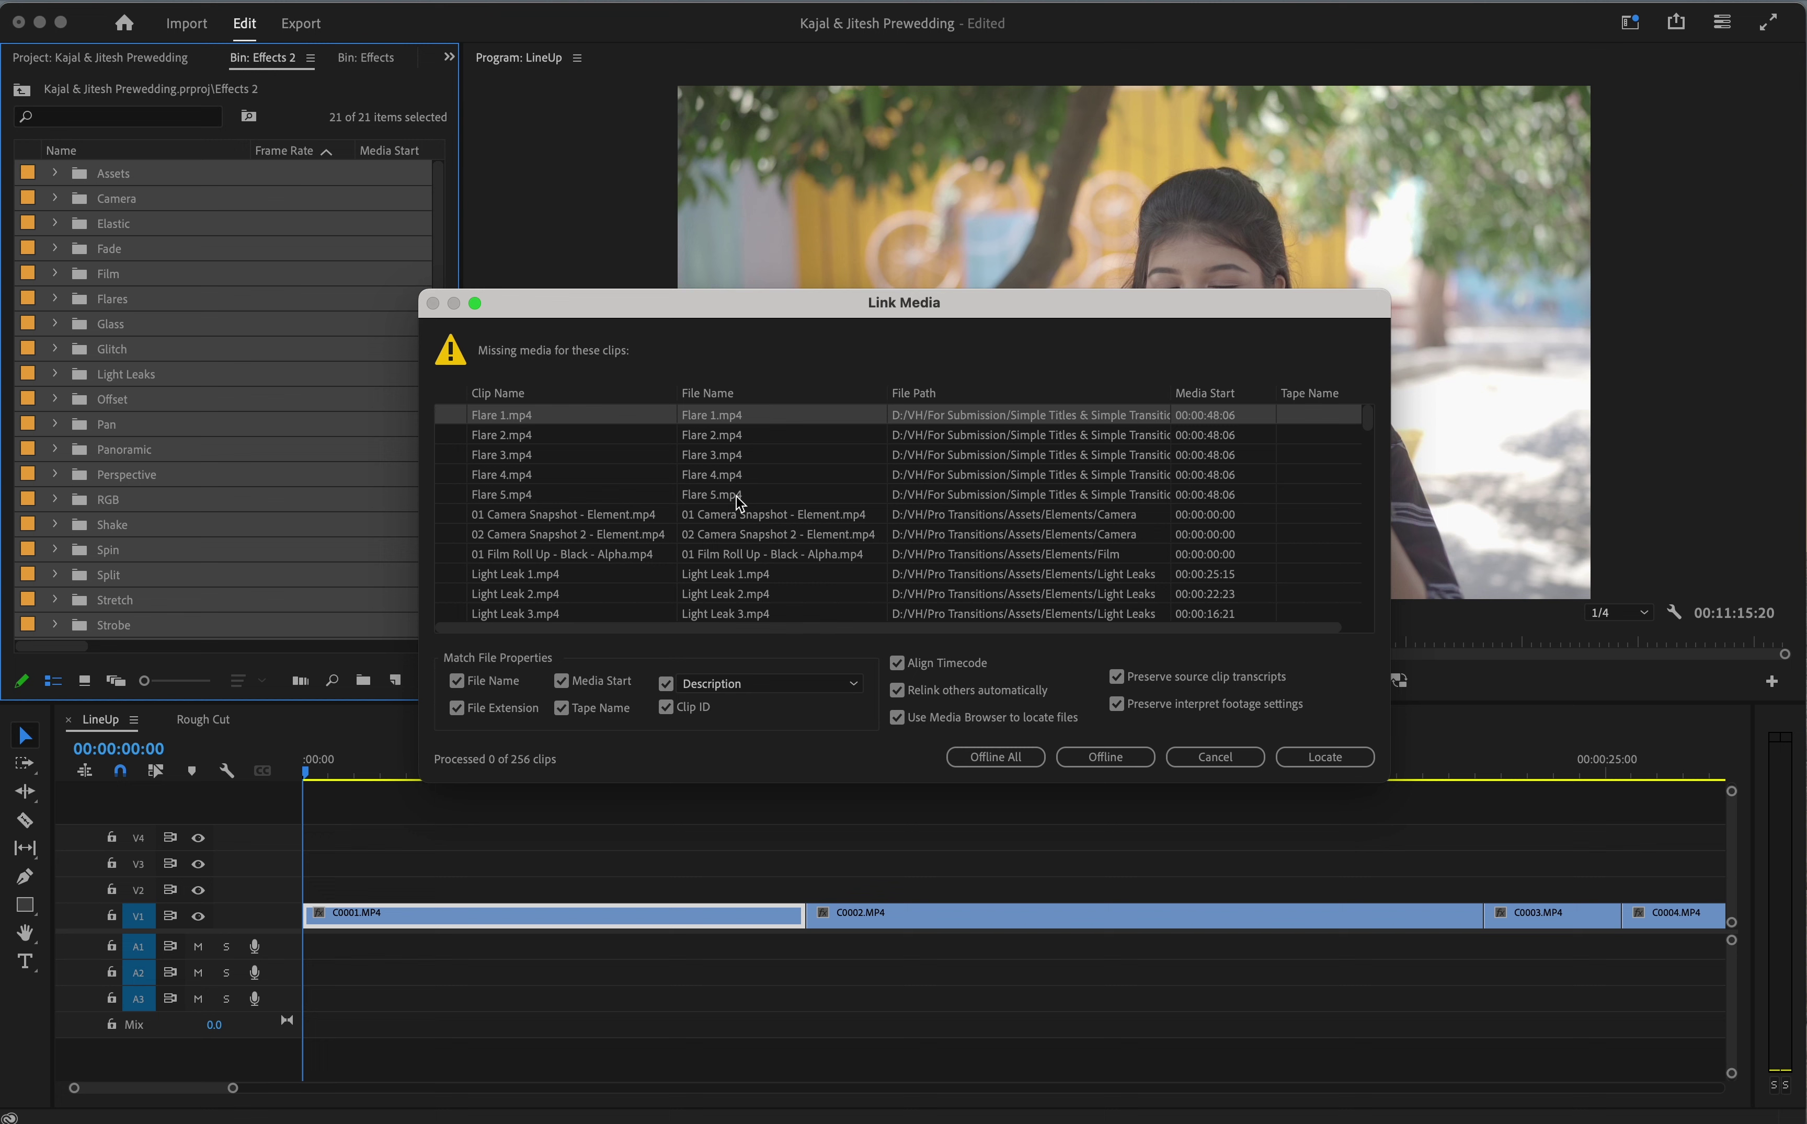
# Locate the missing Flare 1.mp4 by searching the Effects > Premiere Pro folder
pyautogui.click(1332, 755)
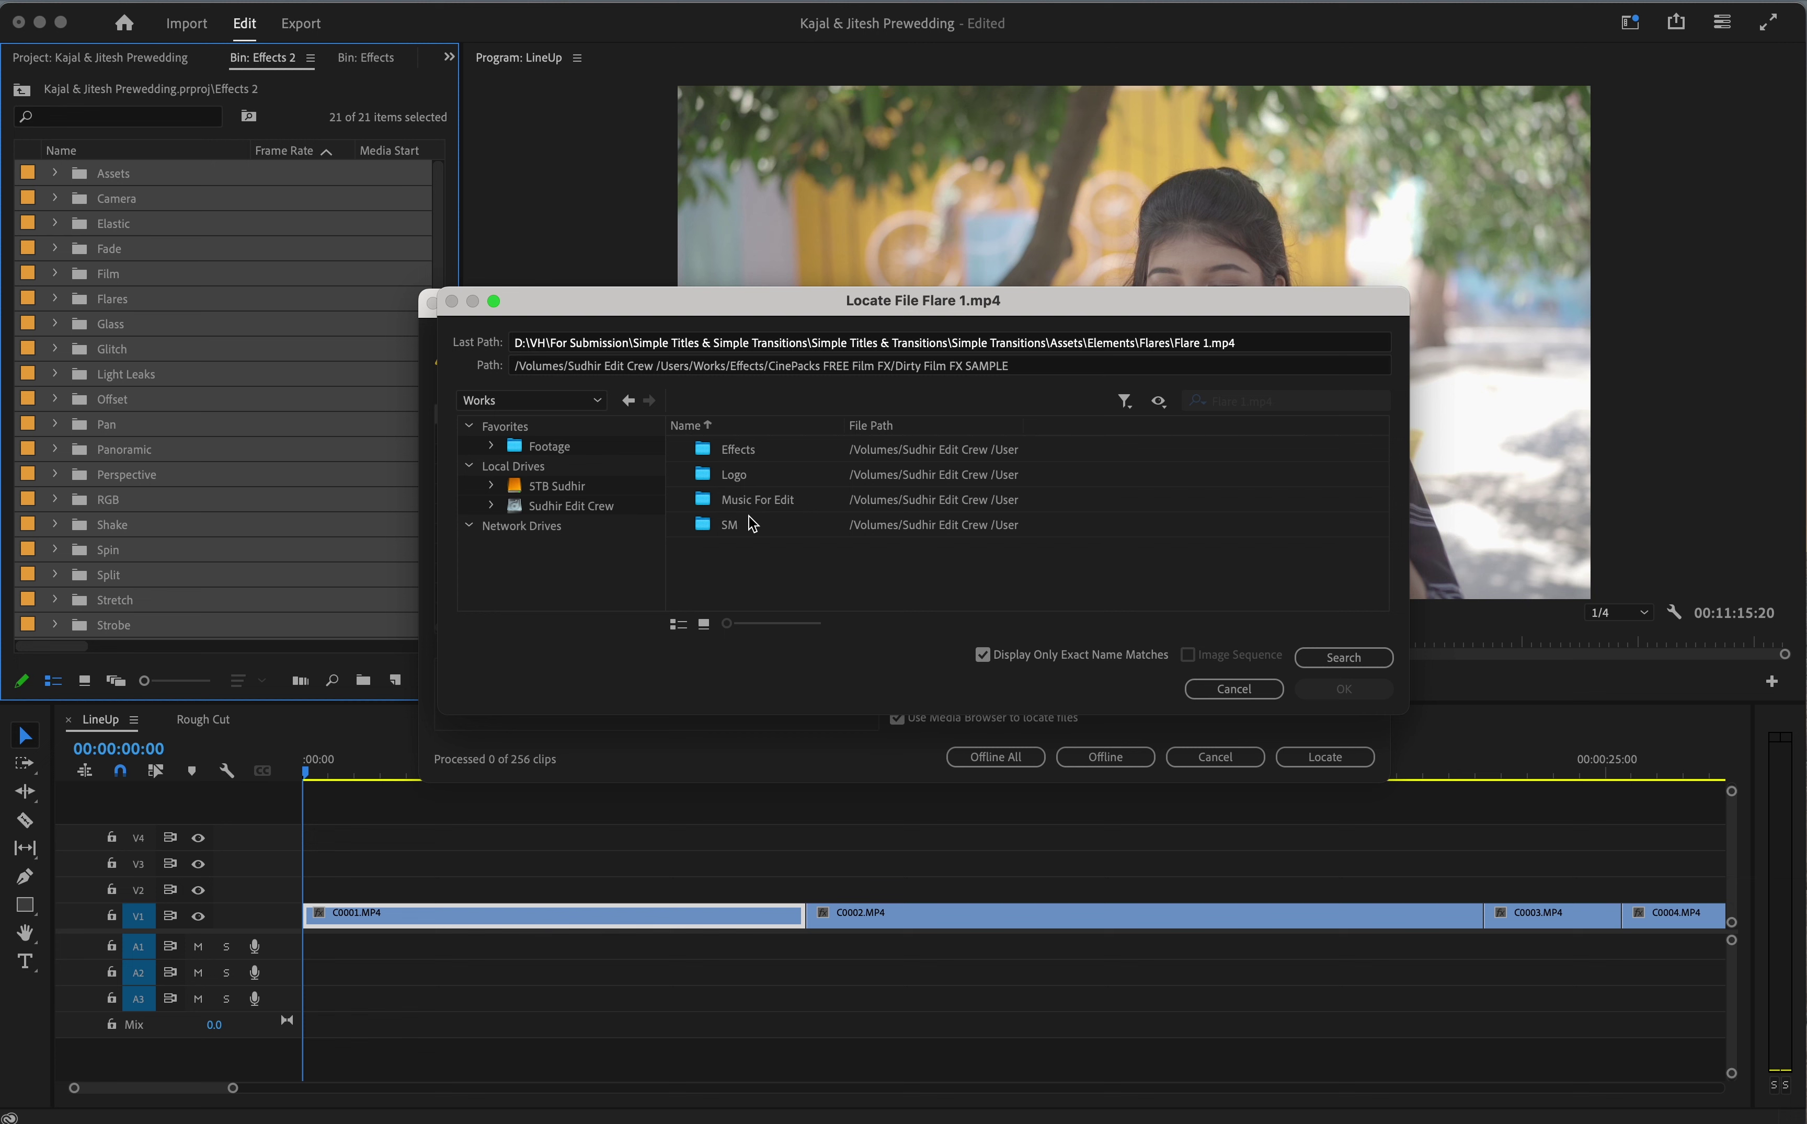
pyautogui.doubleClick(757, 449)
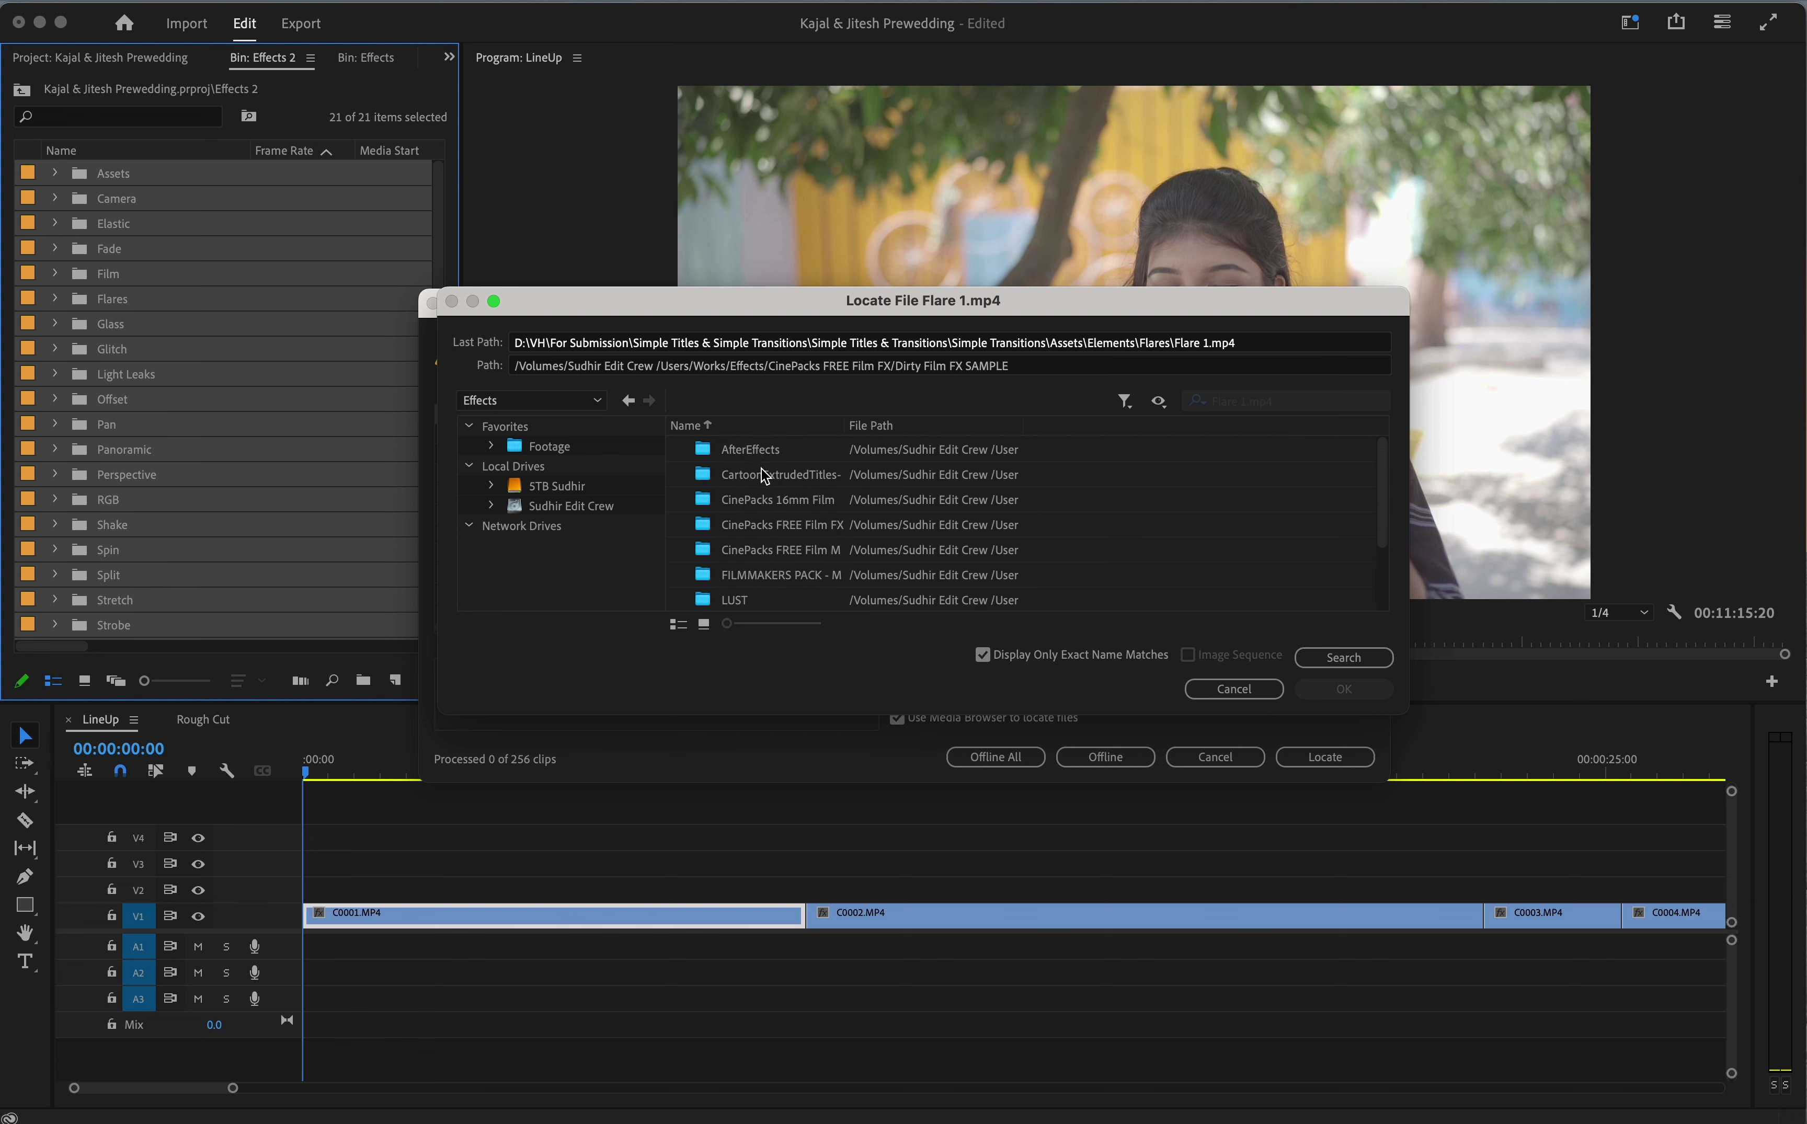
pyautogui.scroll(-3, 771, 500)
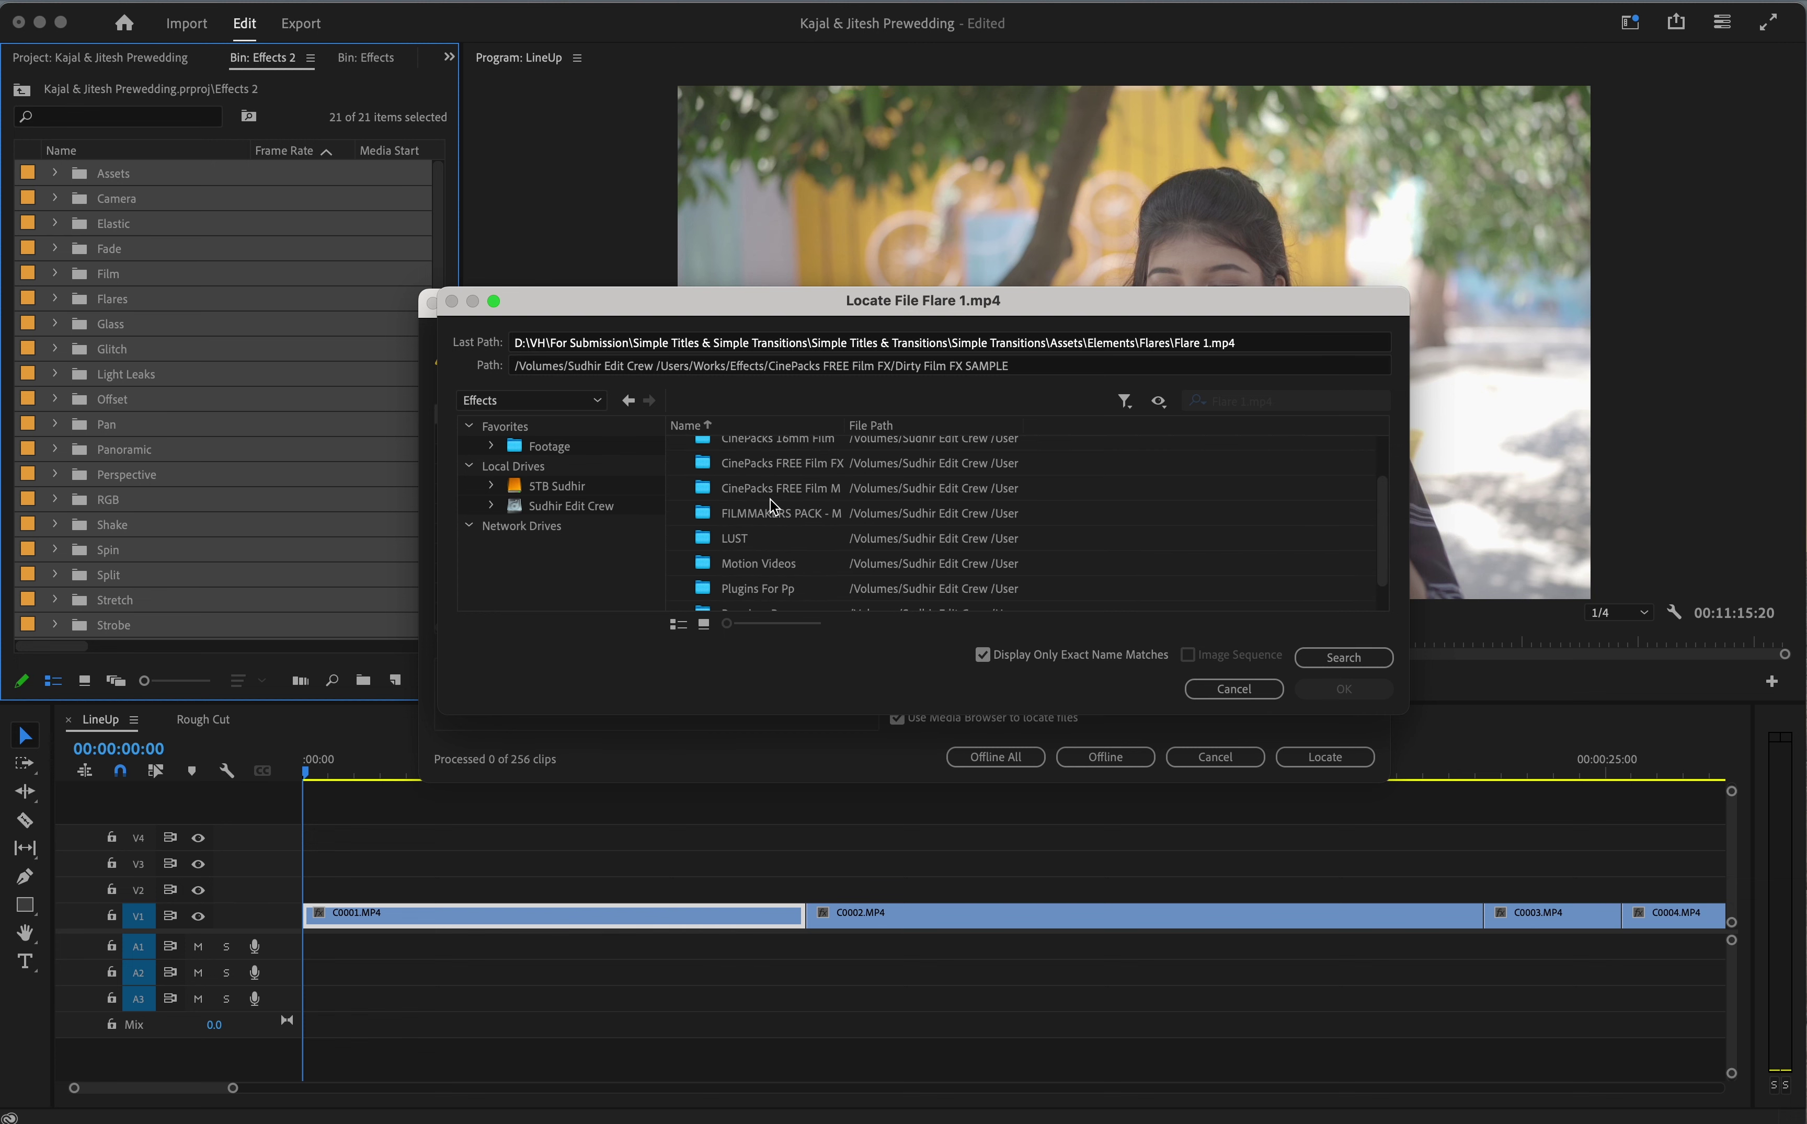
pyautogui.scroll(-1, 771, 594)
pyautogui.doubleClick(773, 599)
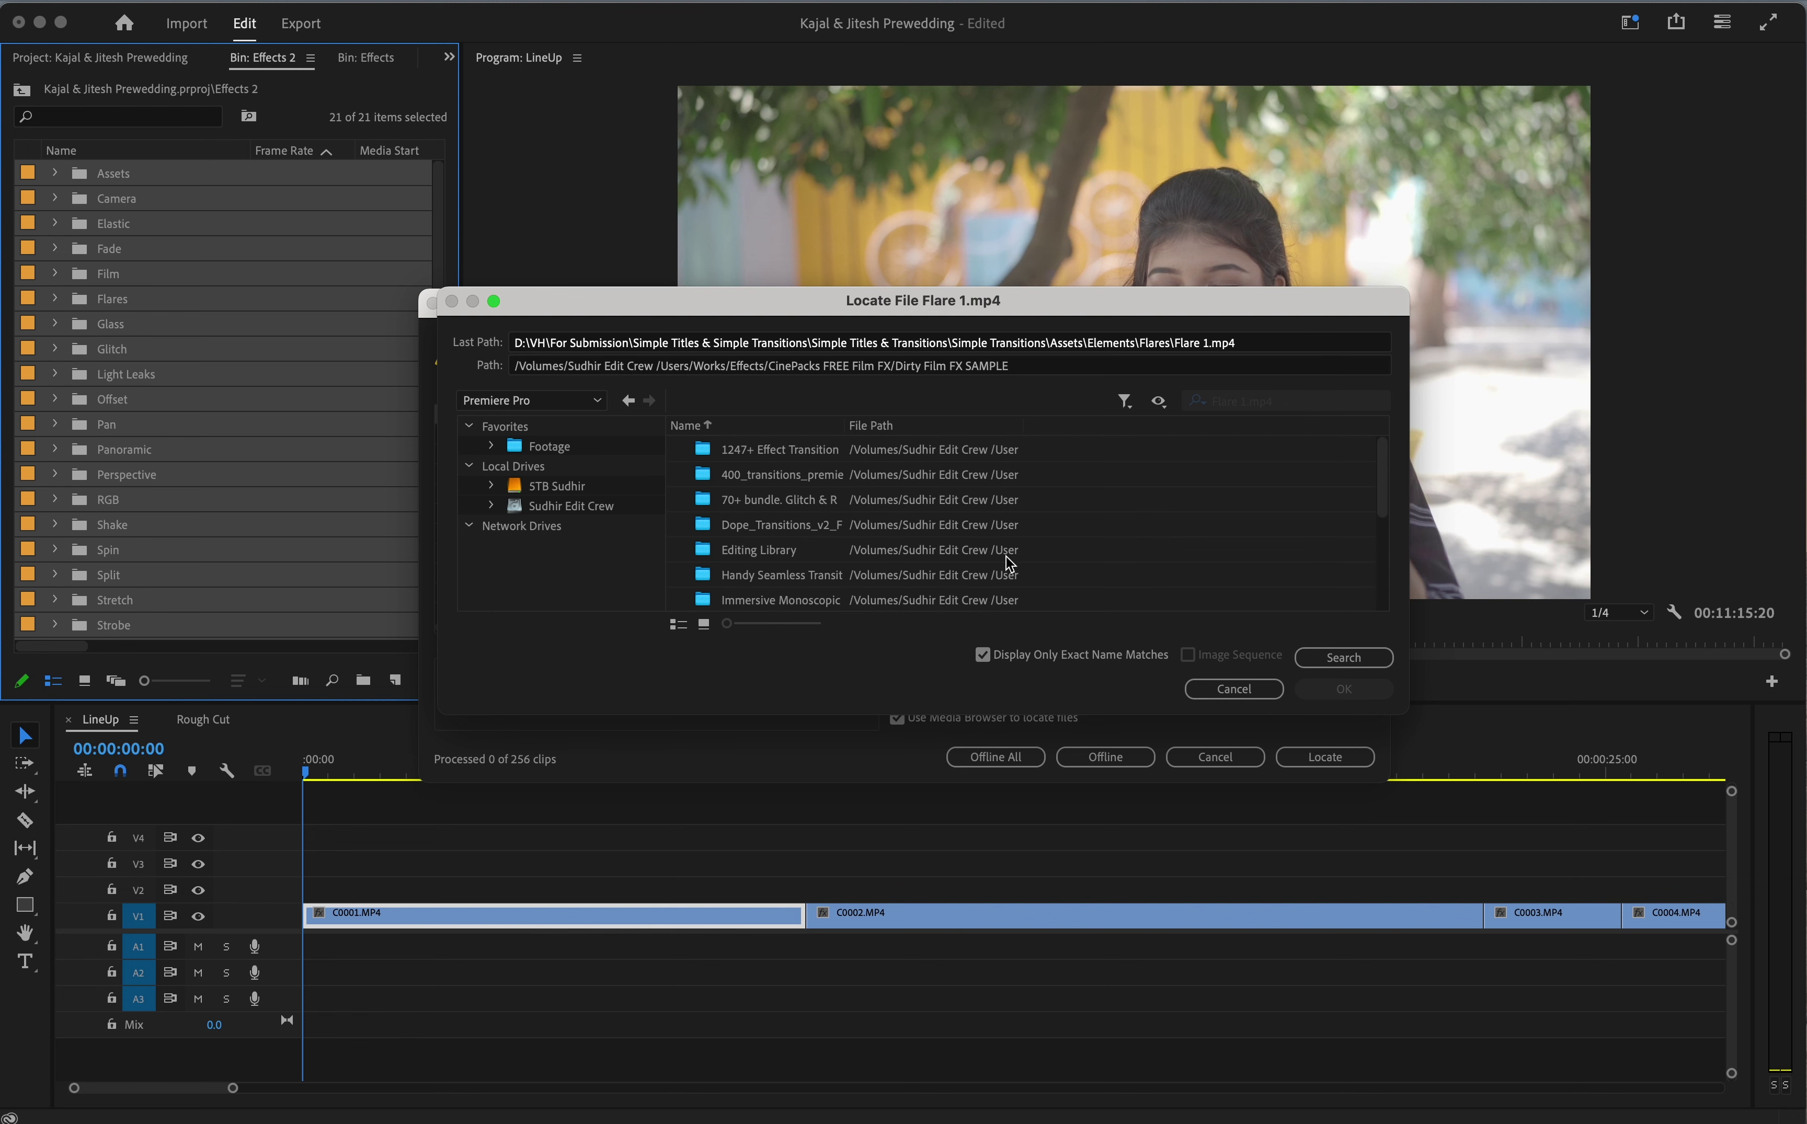
pyautogui.click(1360, 655)
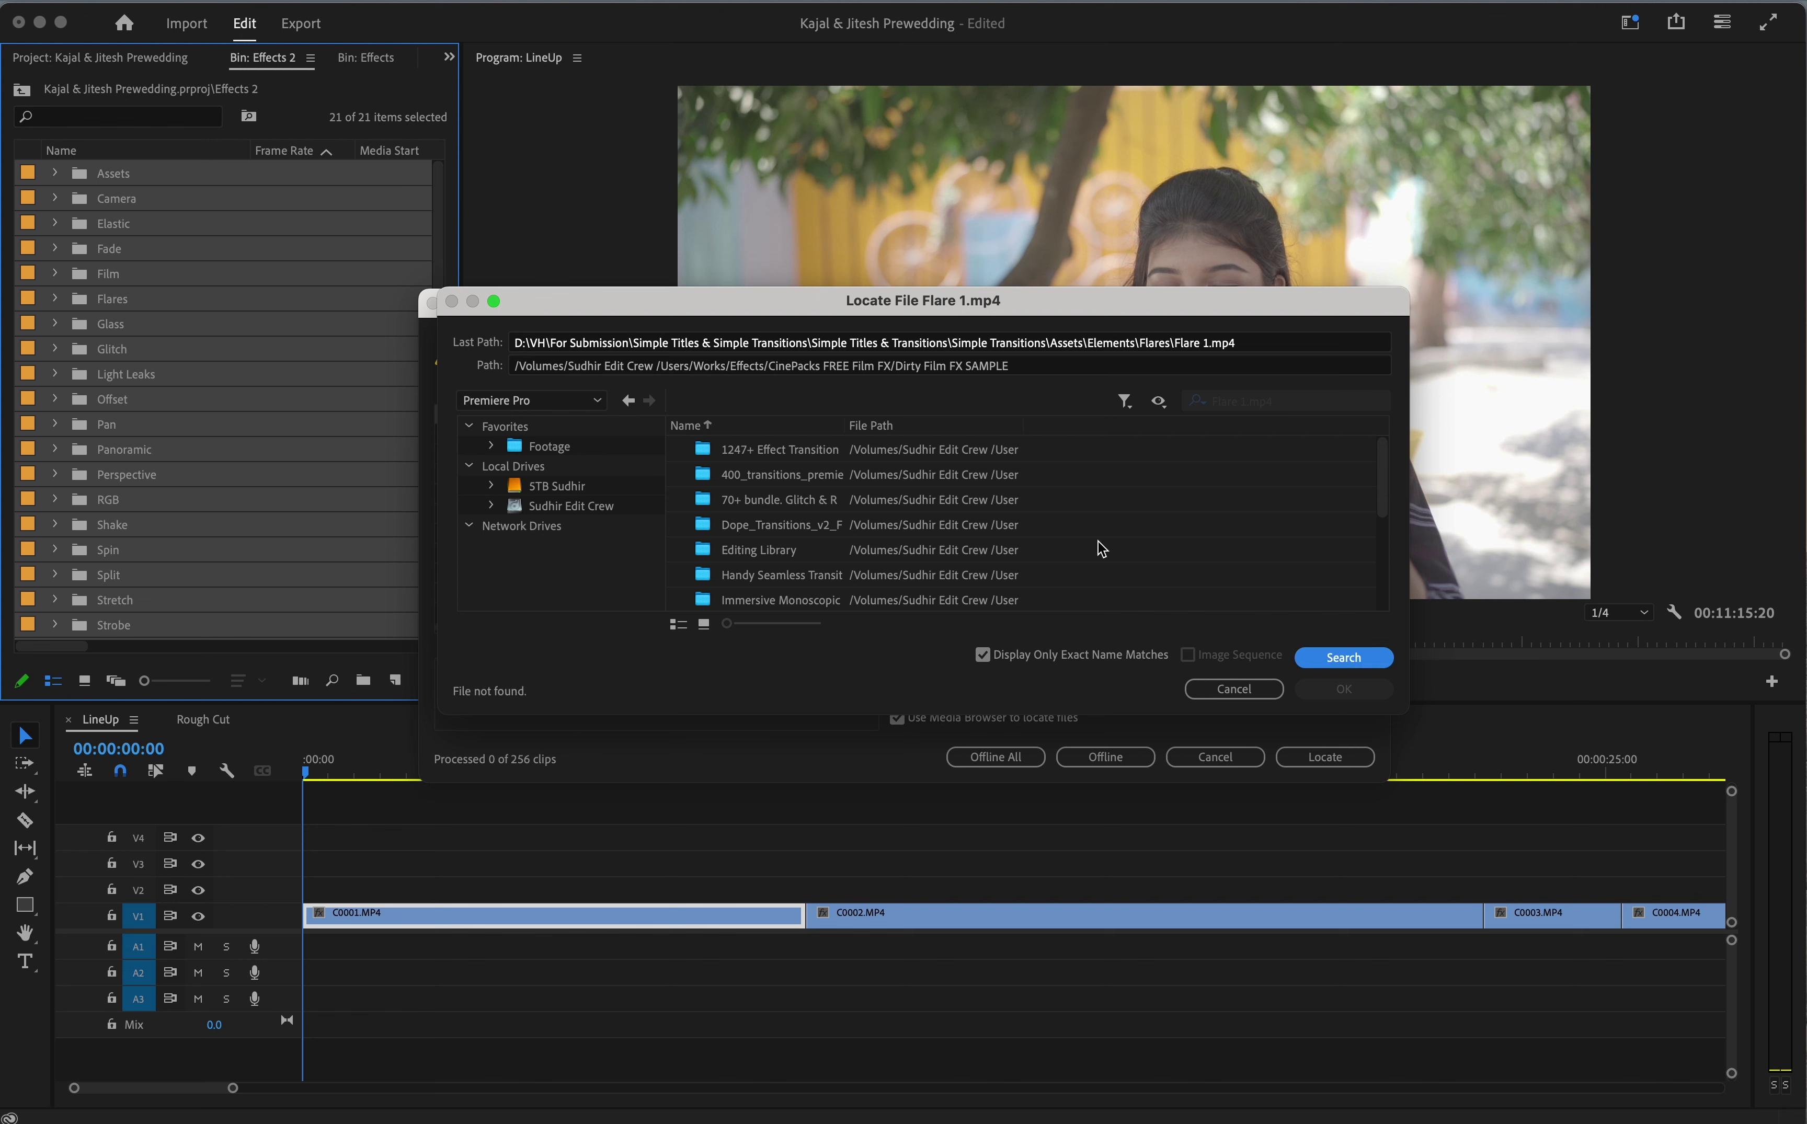
# Search the seamless transition pack folder for 01 Camera Snapshot - Element.mp4 and accept it
pyautogui.scroll(-5, 808, 556)
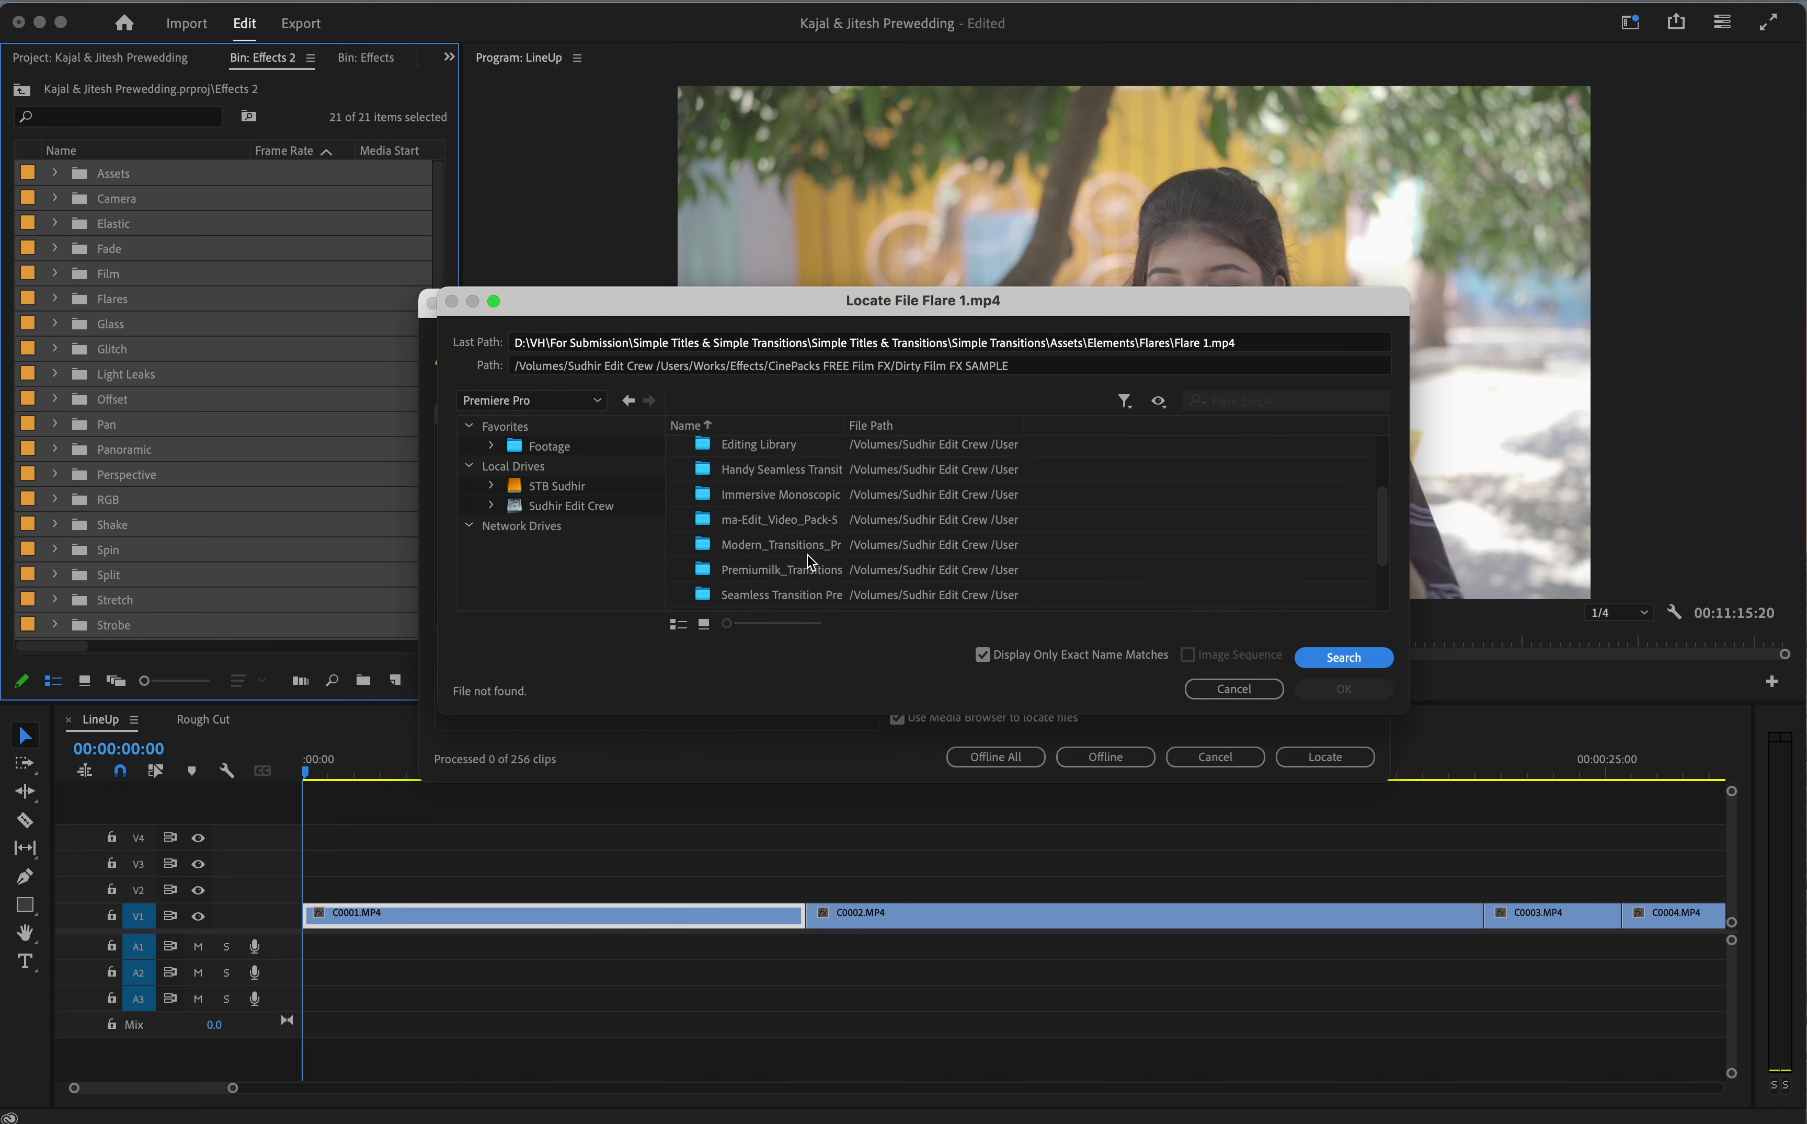
pyautogui.click(762, 587)
pyautogui.doubleClick(762, 587)
pyautogui.click(1365, 659)
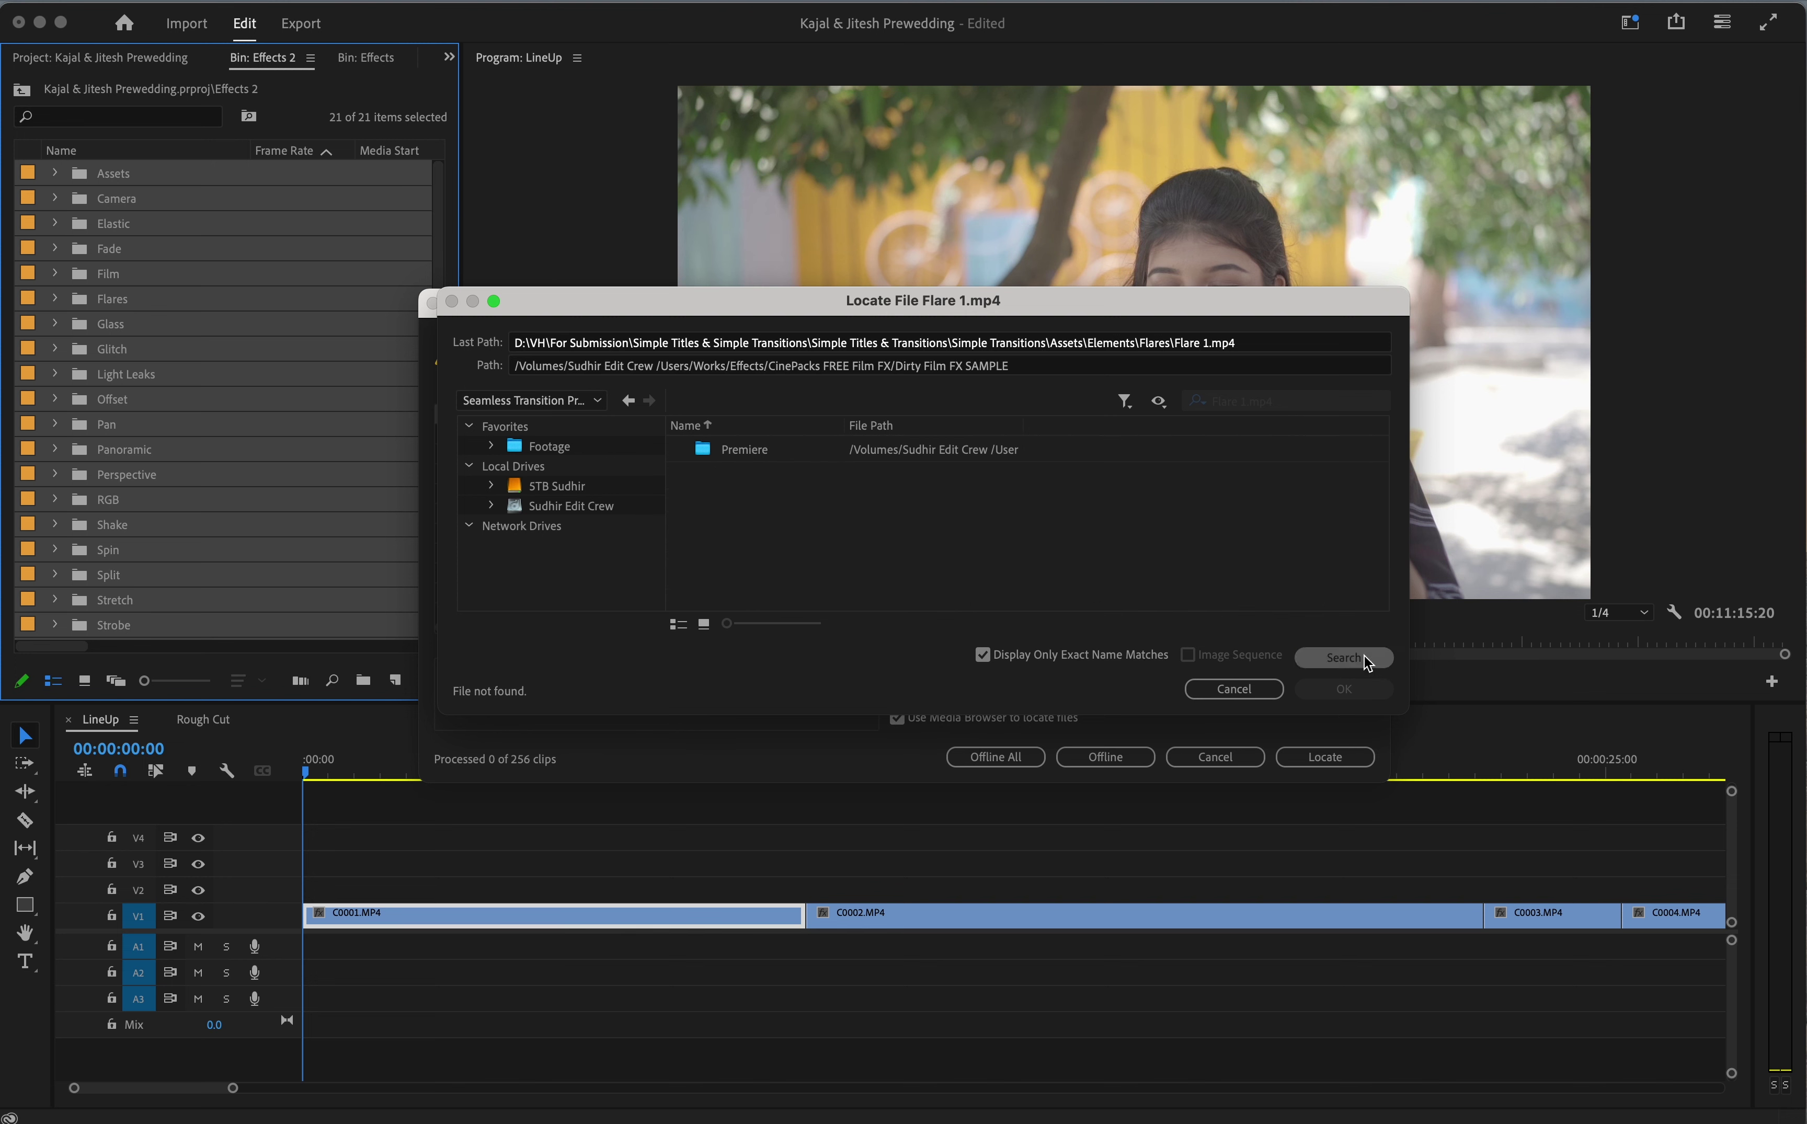
pyautogui.click(1343, 657)
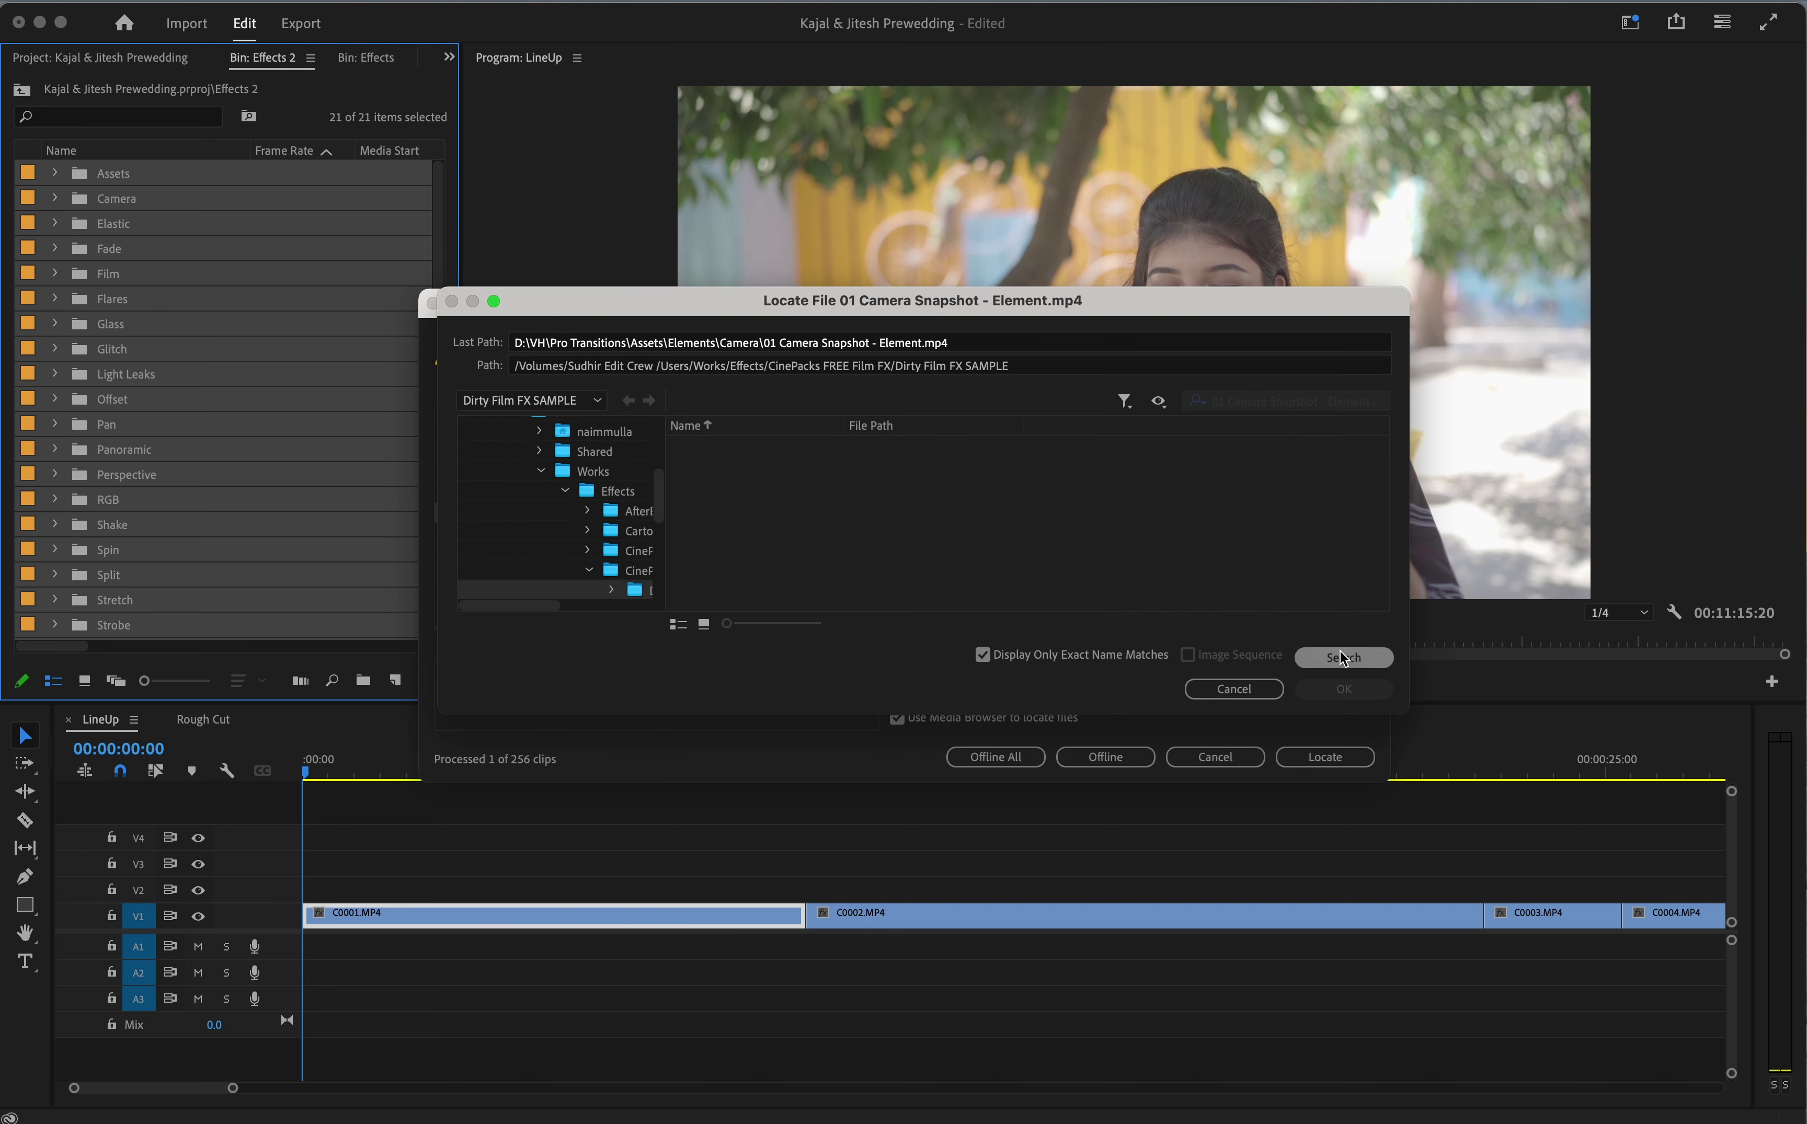
pyautogui.click(1320, 685)
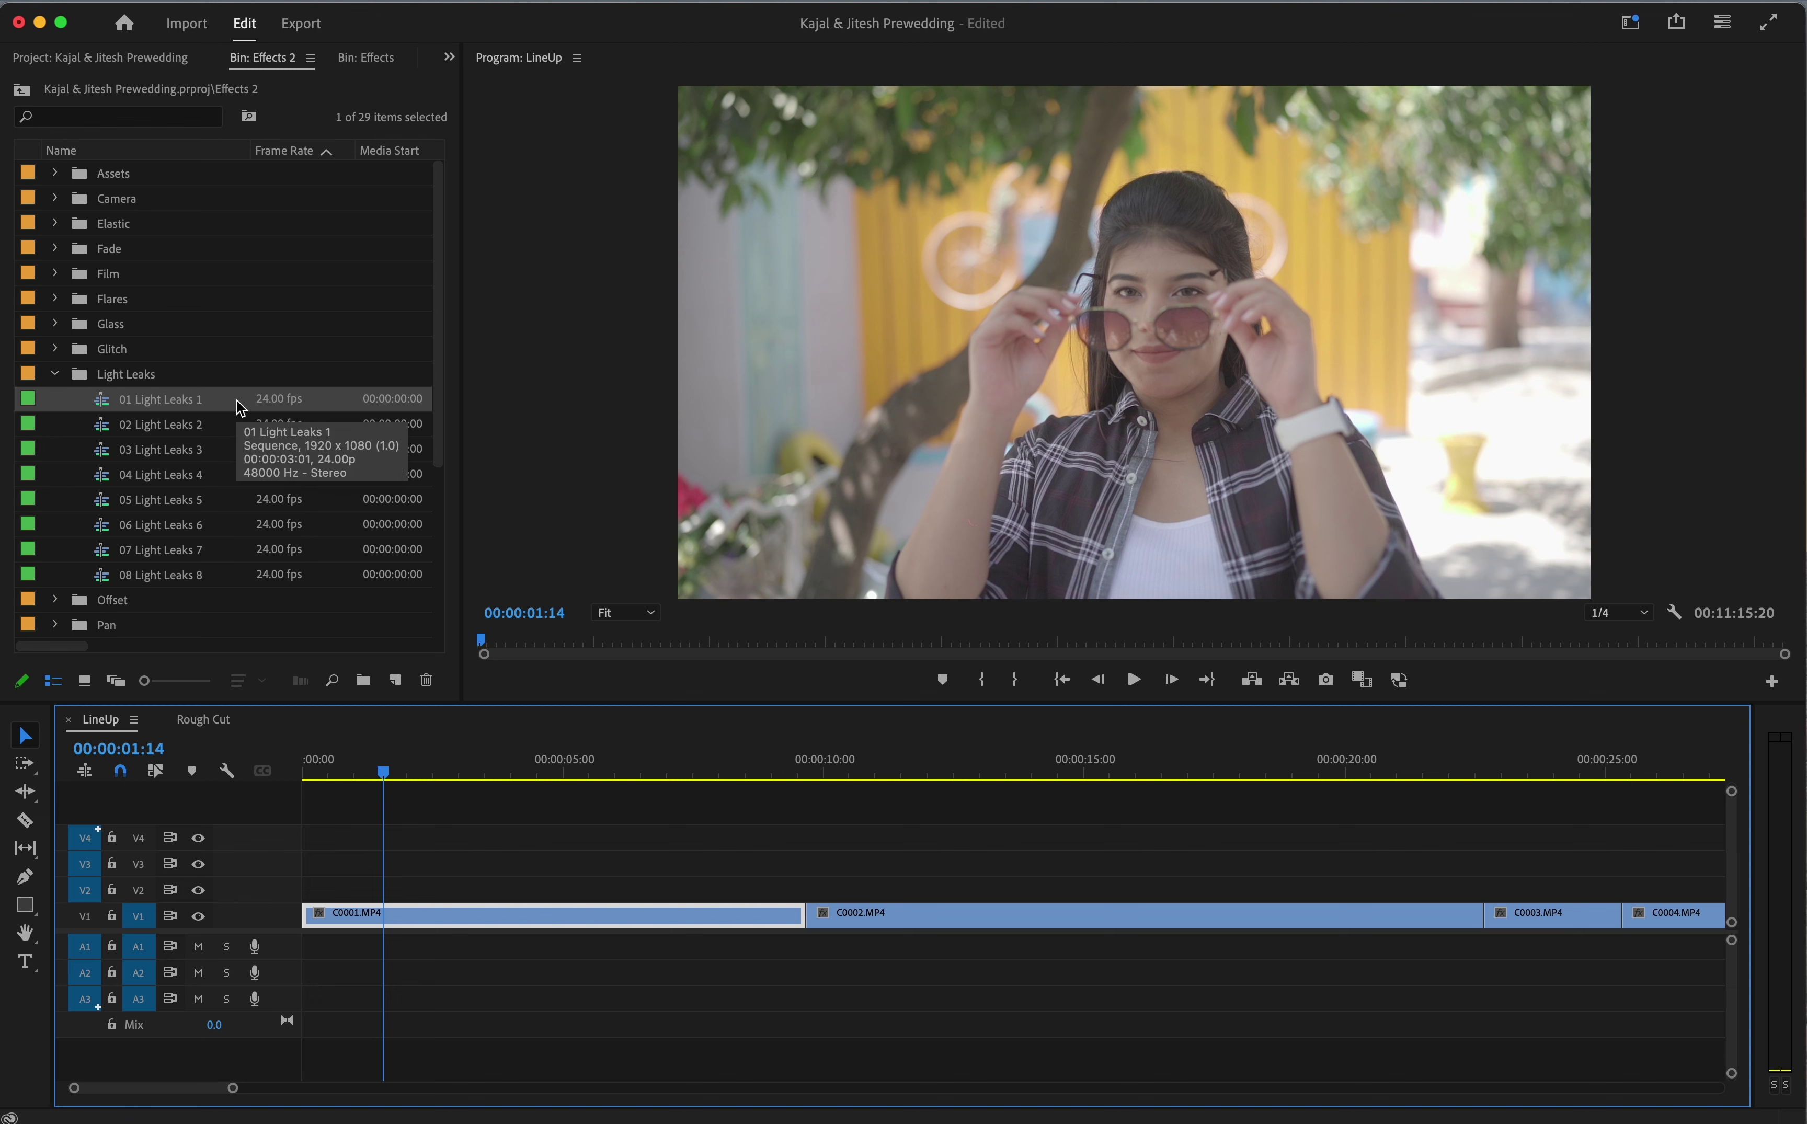
# Collapse the Light Leaks and Assets folders and expand the Camera transition folder
pyautogui.click(58, 366)
pyautogui.click(56, 367)
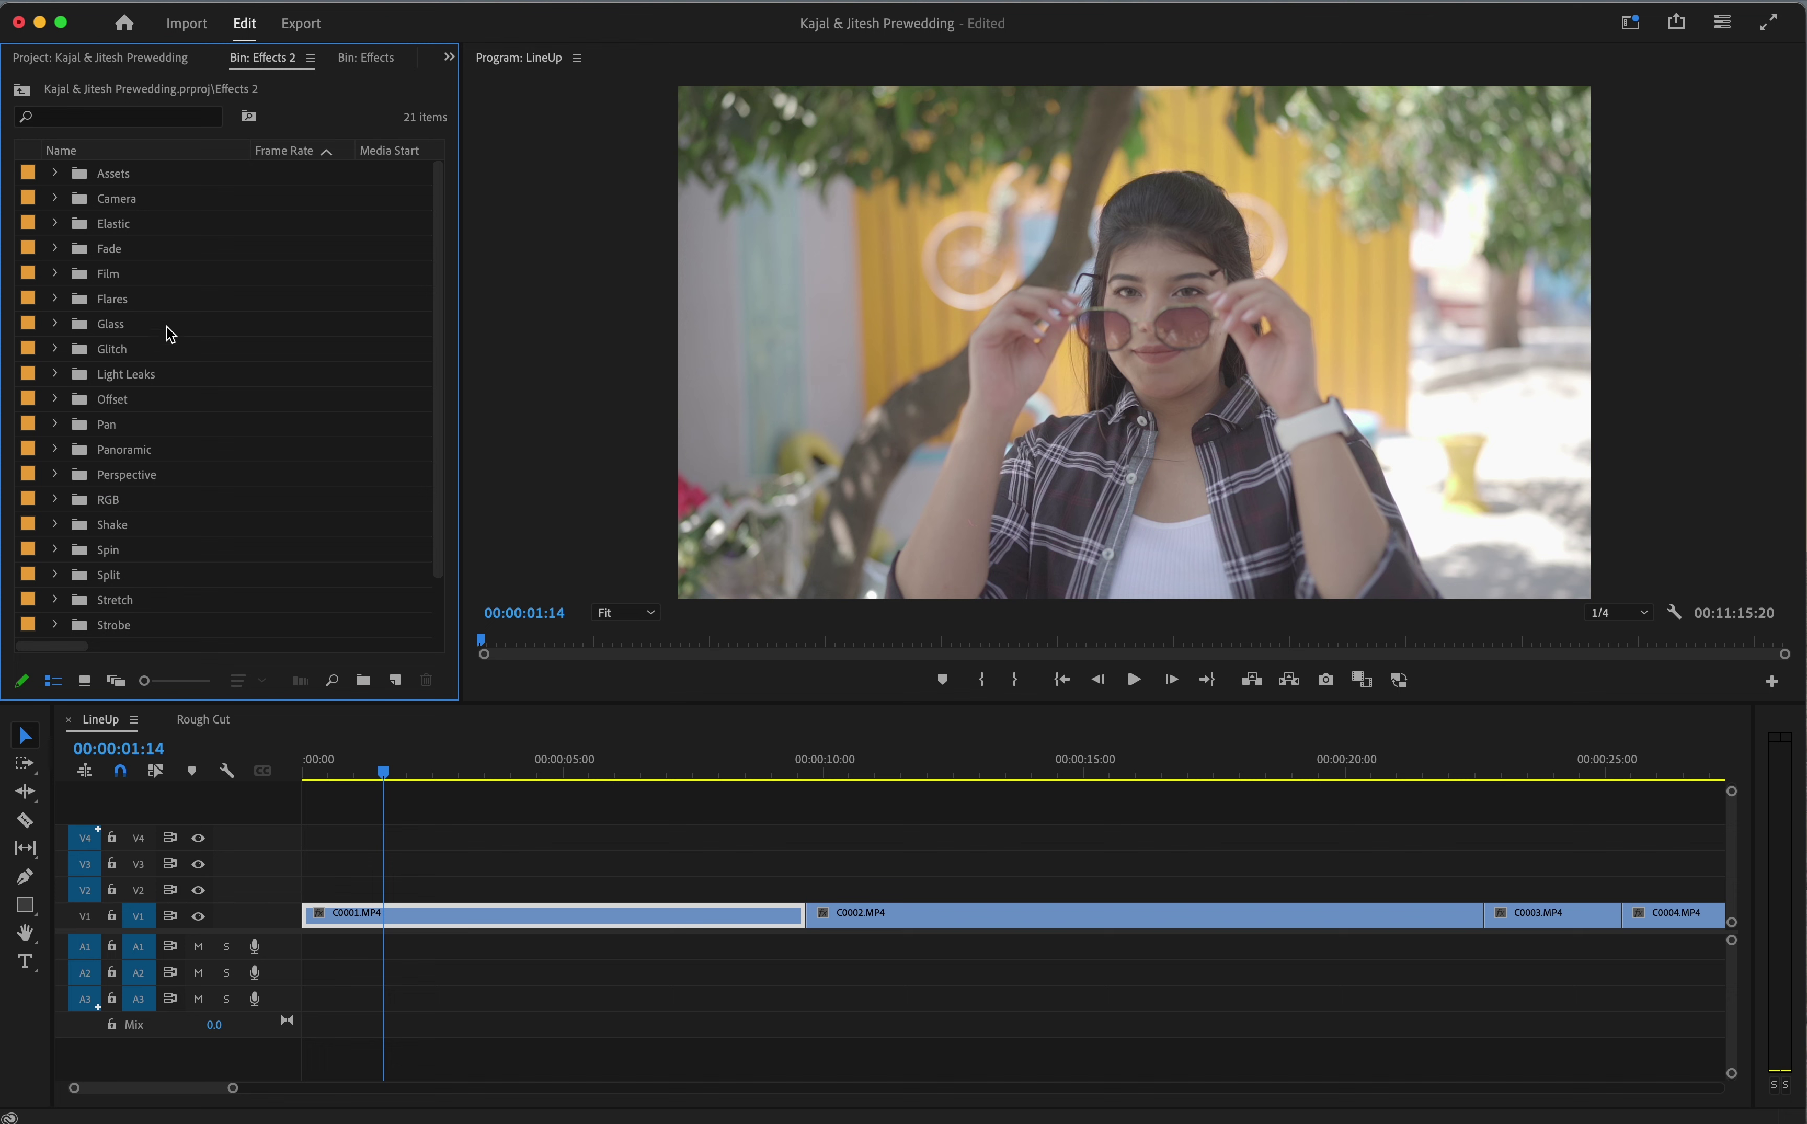
pyautogui.click(54, 173)
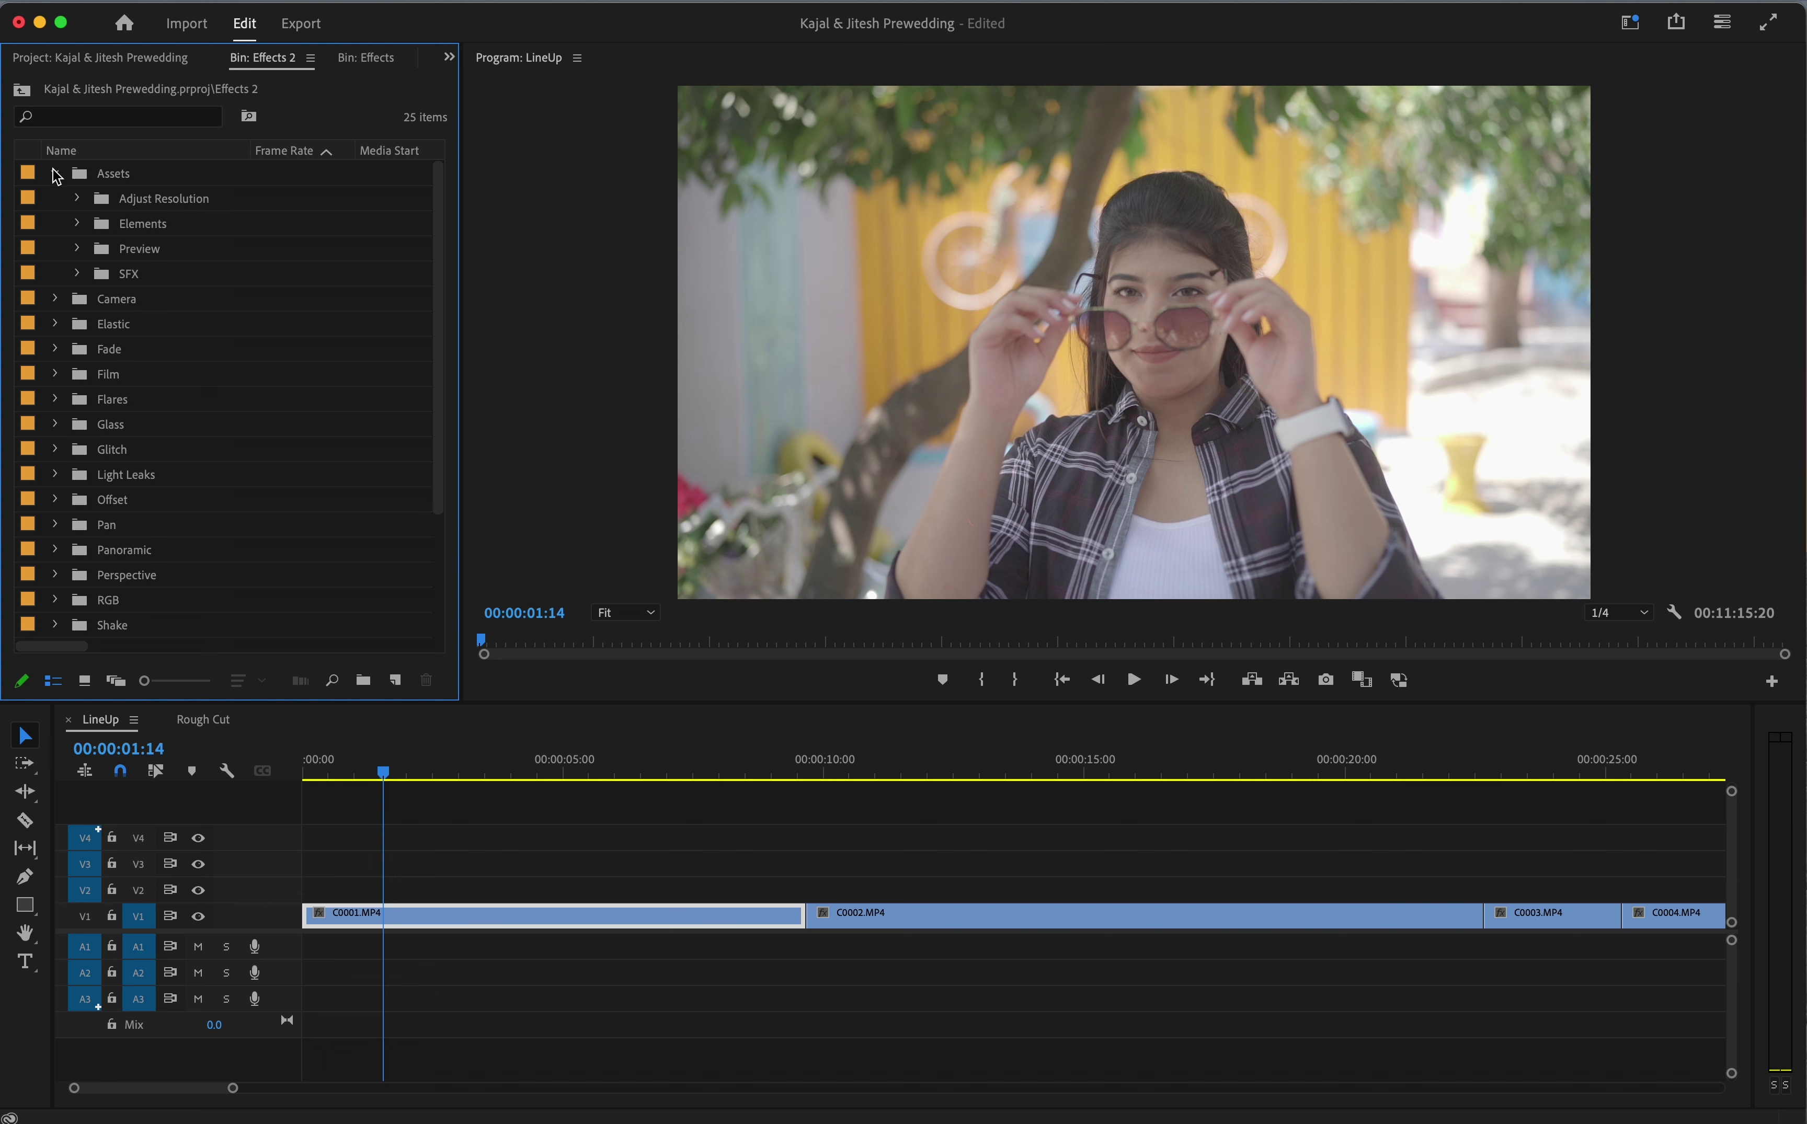
pyautogui.click(78, 199)
pyautogui.click(78, 199)
pyautogui.click(54, 173)
pyautogui.click(110, 177)
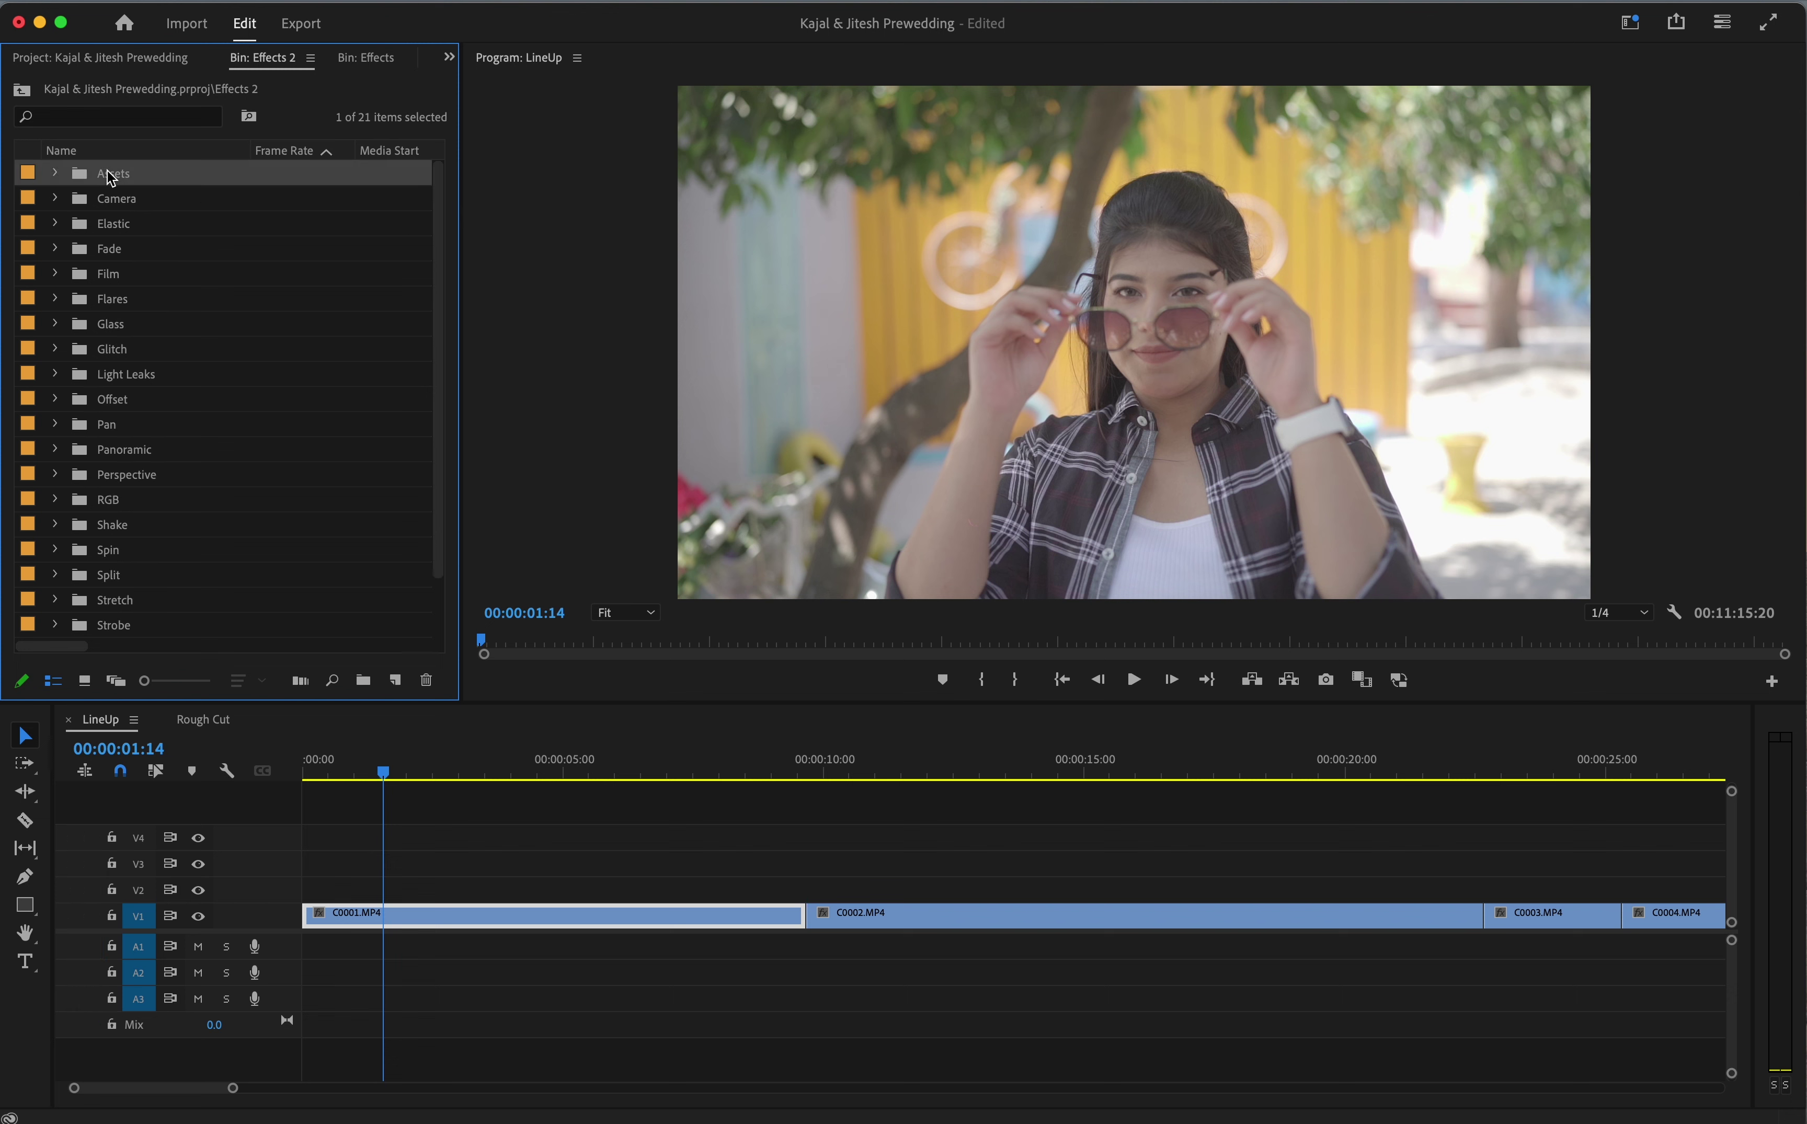
pyautogui.click(80, 205)
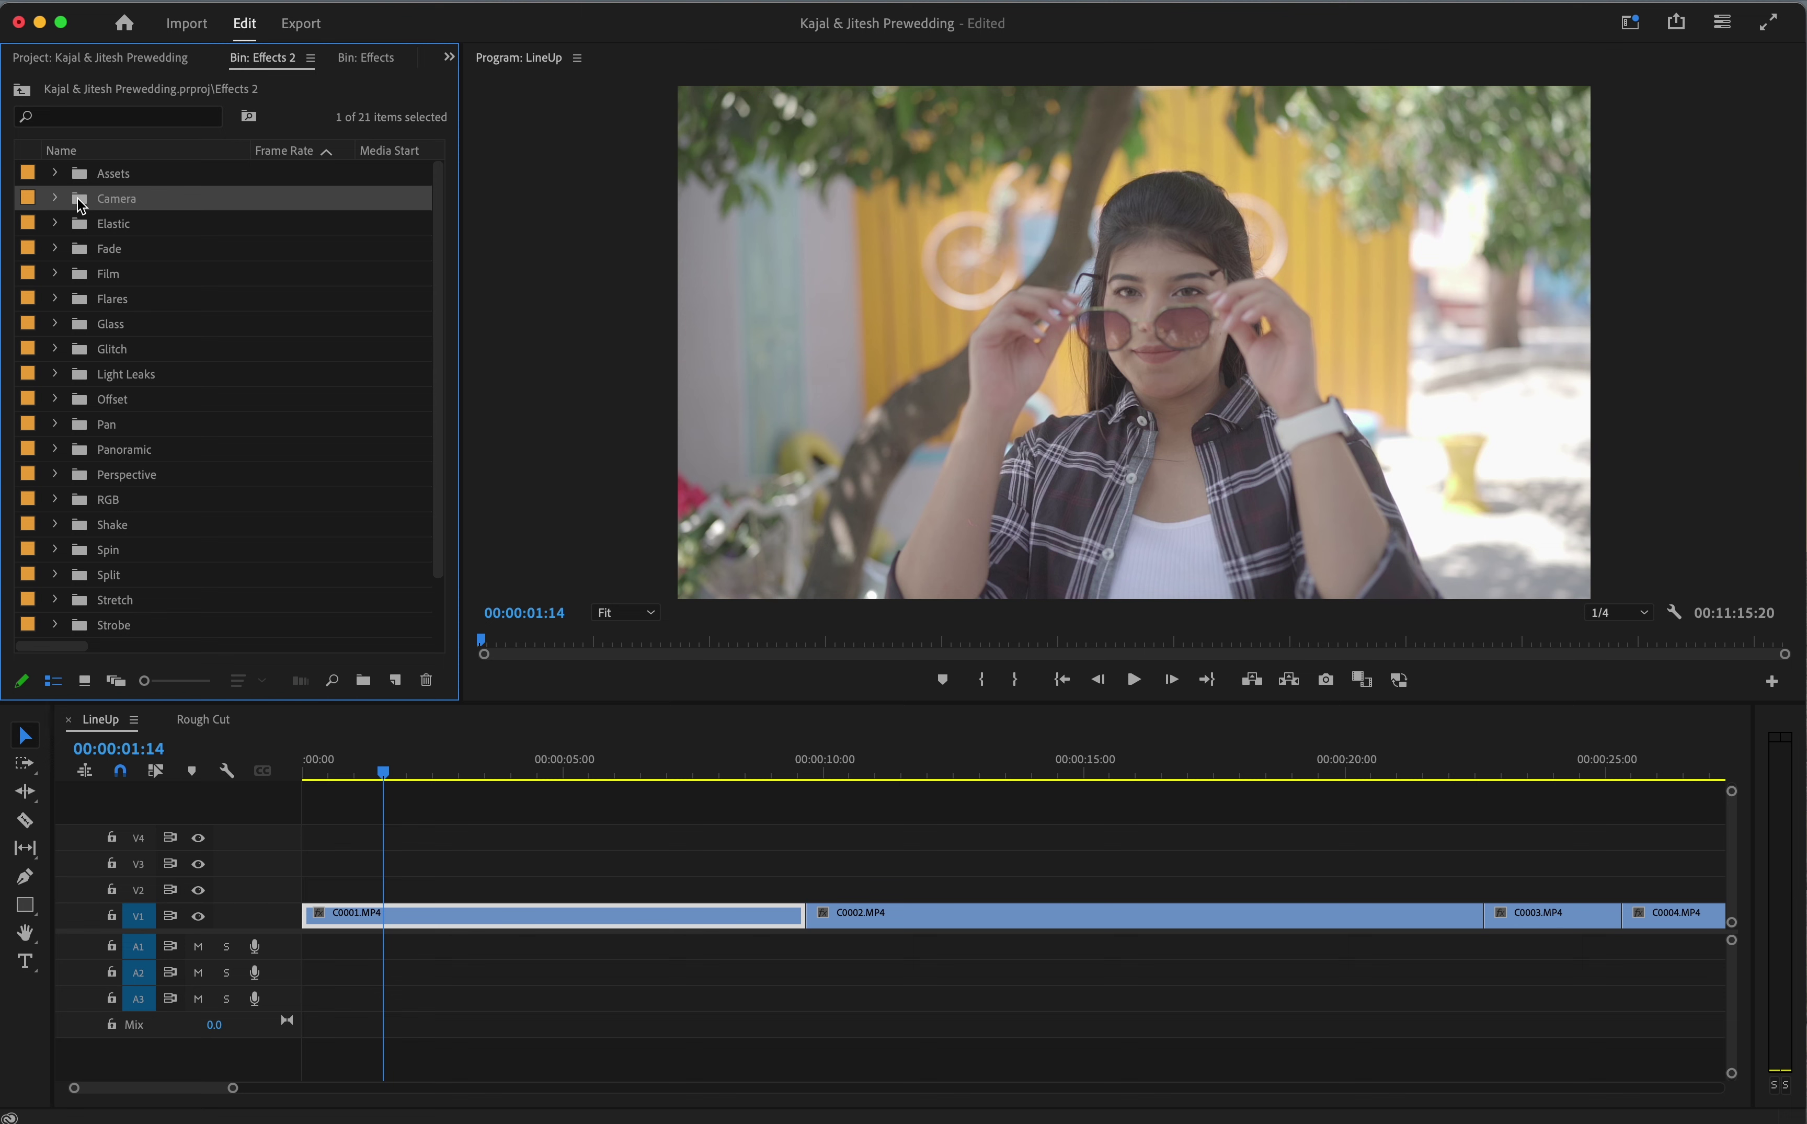
pyautogui.click(58, 200)
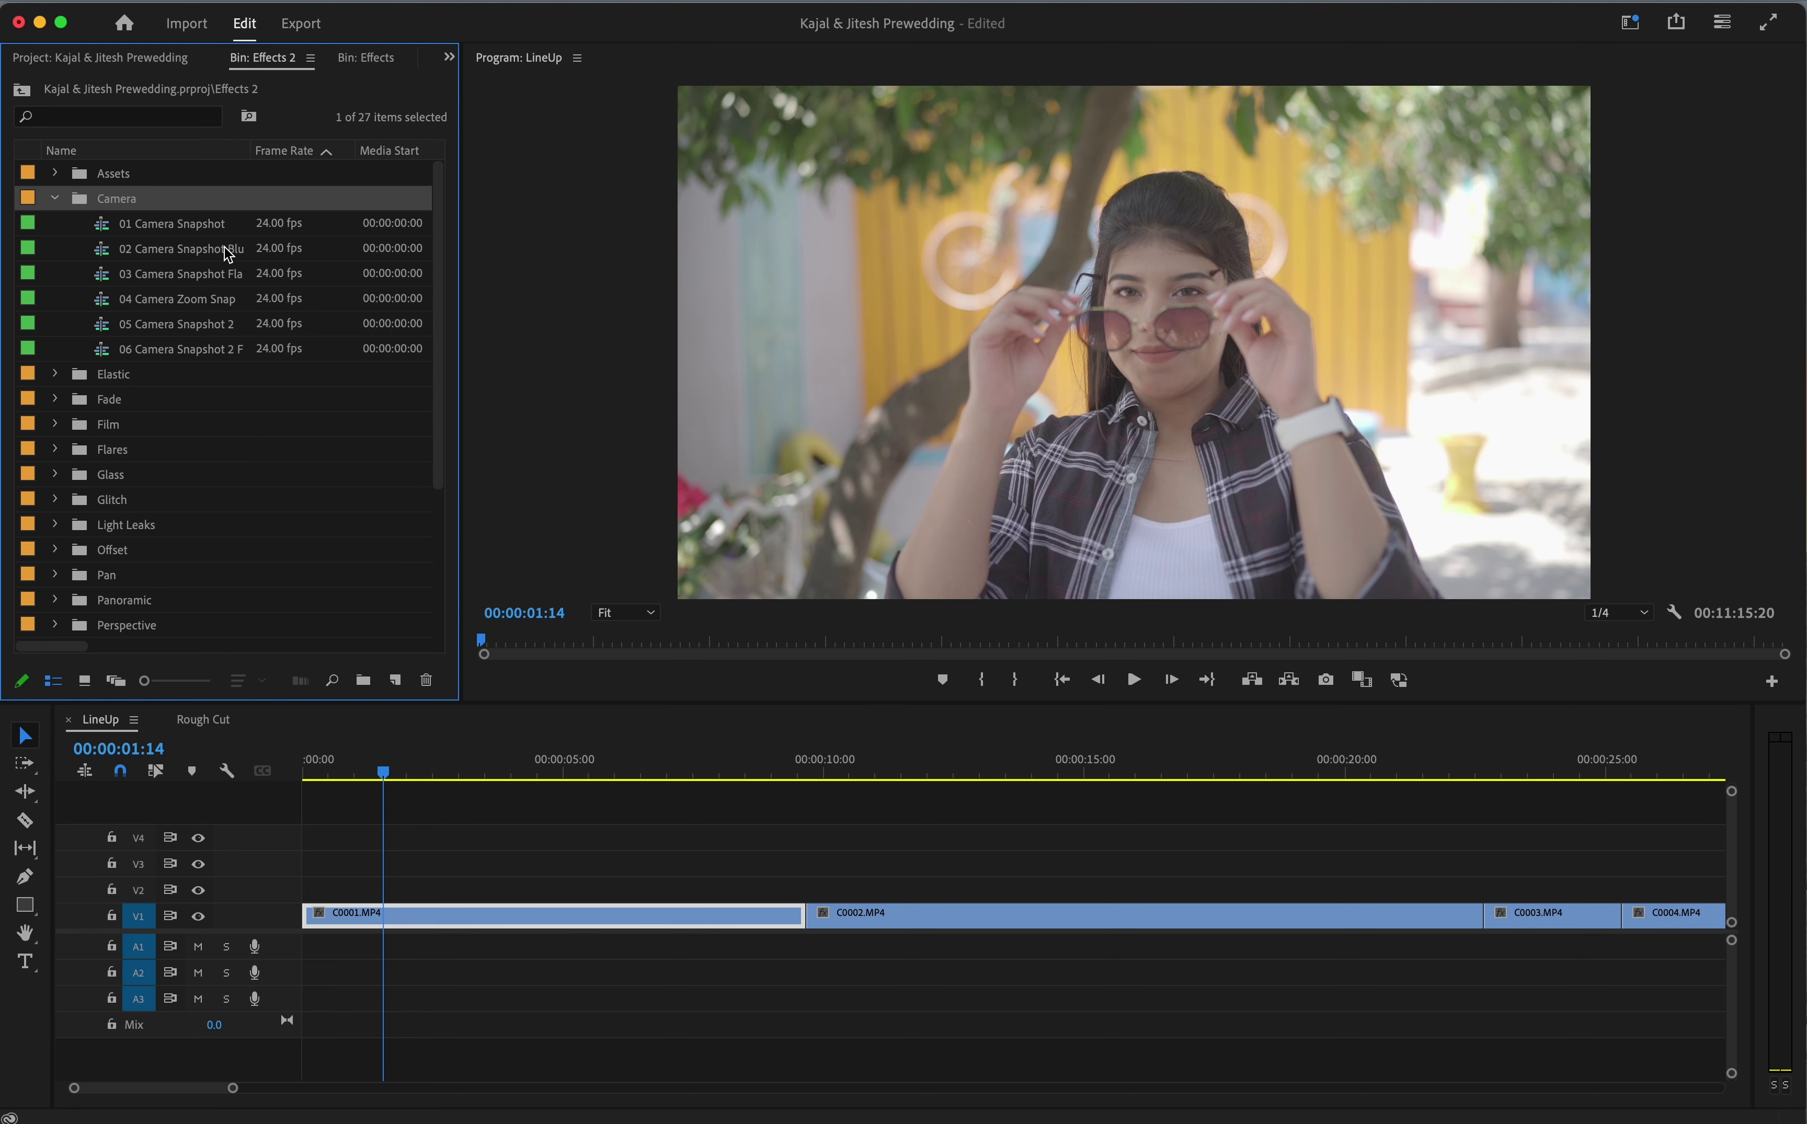
# Place 01 Camera Snapshot near 9 seconds and the blurred snapshot over the next cut, previewing each
pyautogui.click(180, 223)
pyautogui.moveTo(179, 221); pyautogui.dragTo(813, 869)
pyautogui.click(734, 766)
pyautogui.press('space')
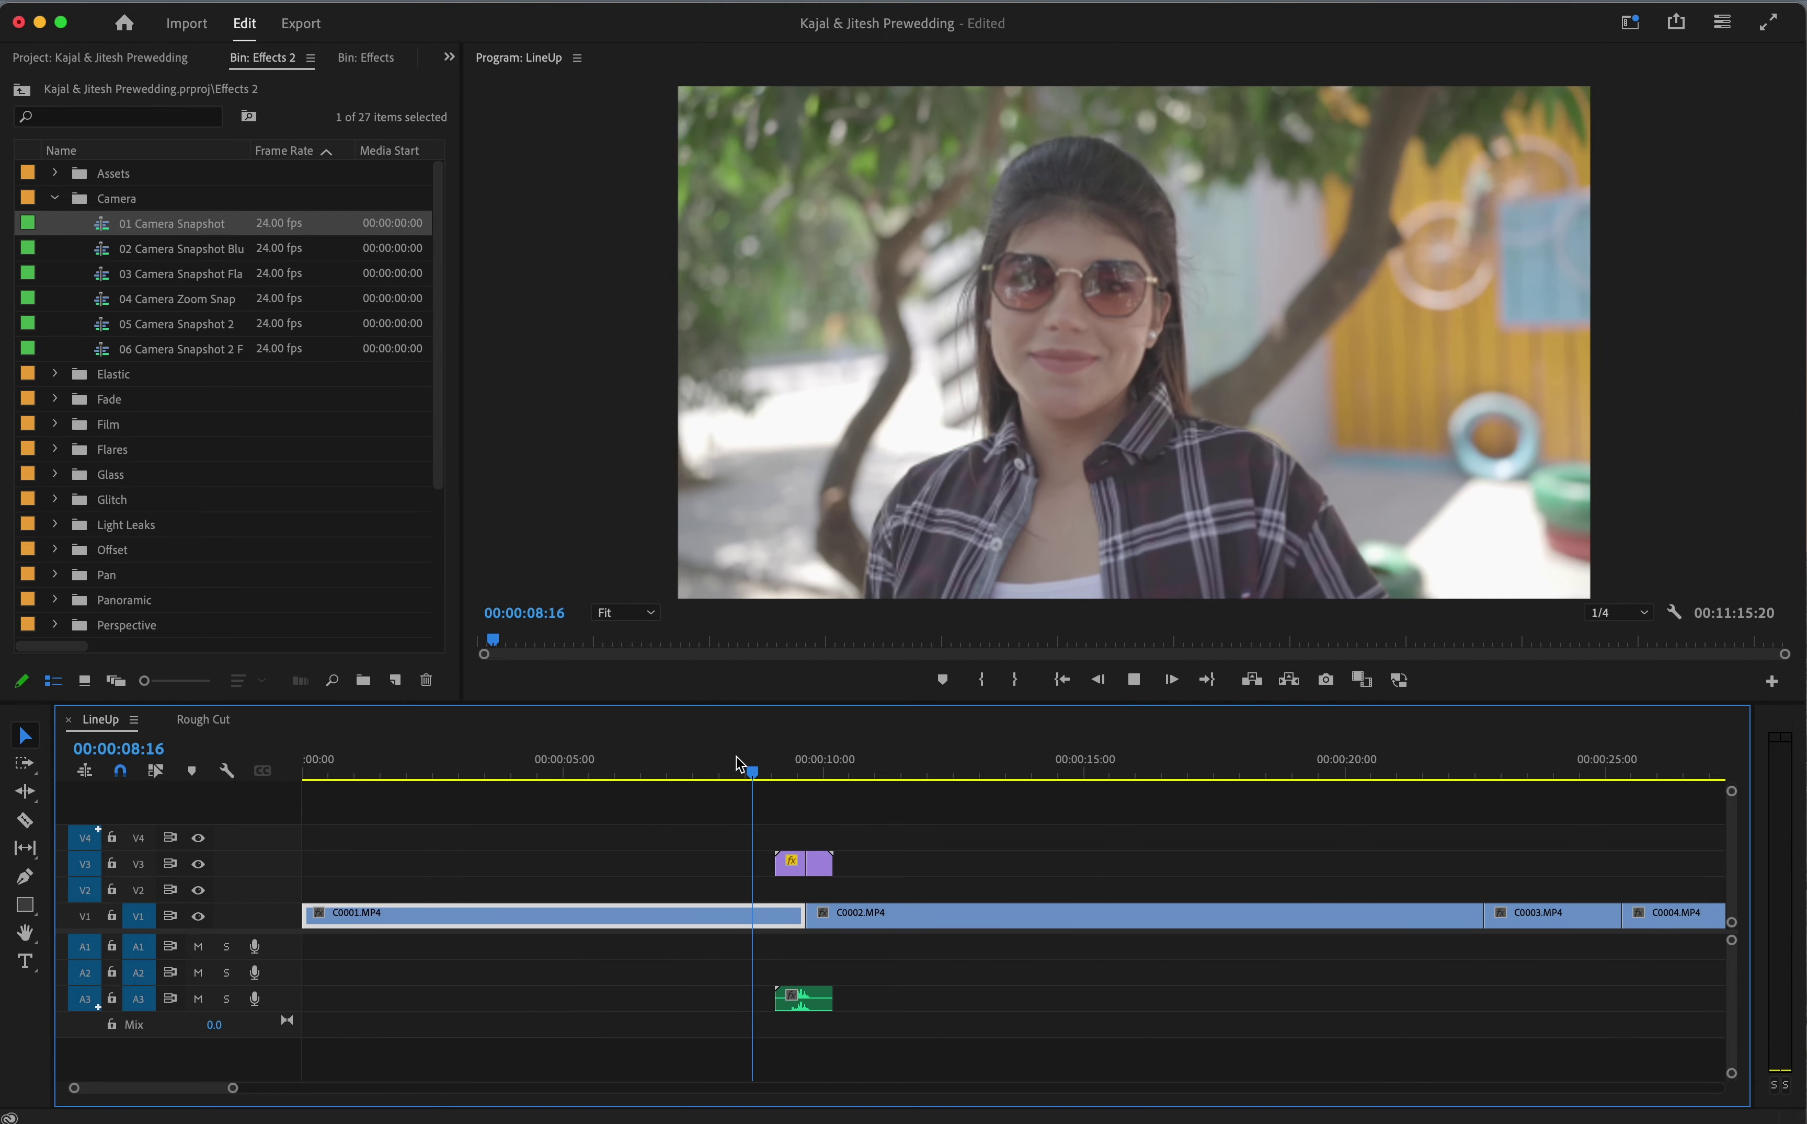
pyautogui.press('space')
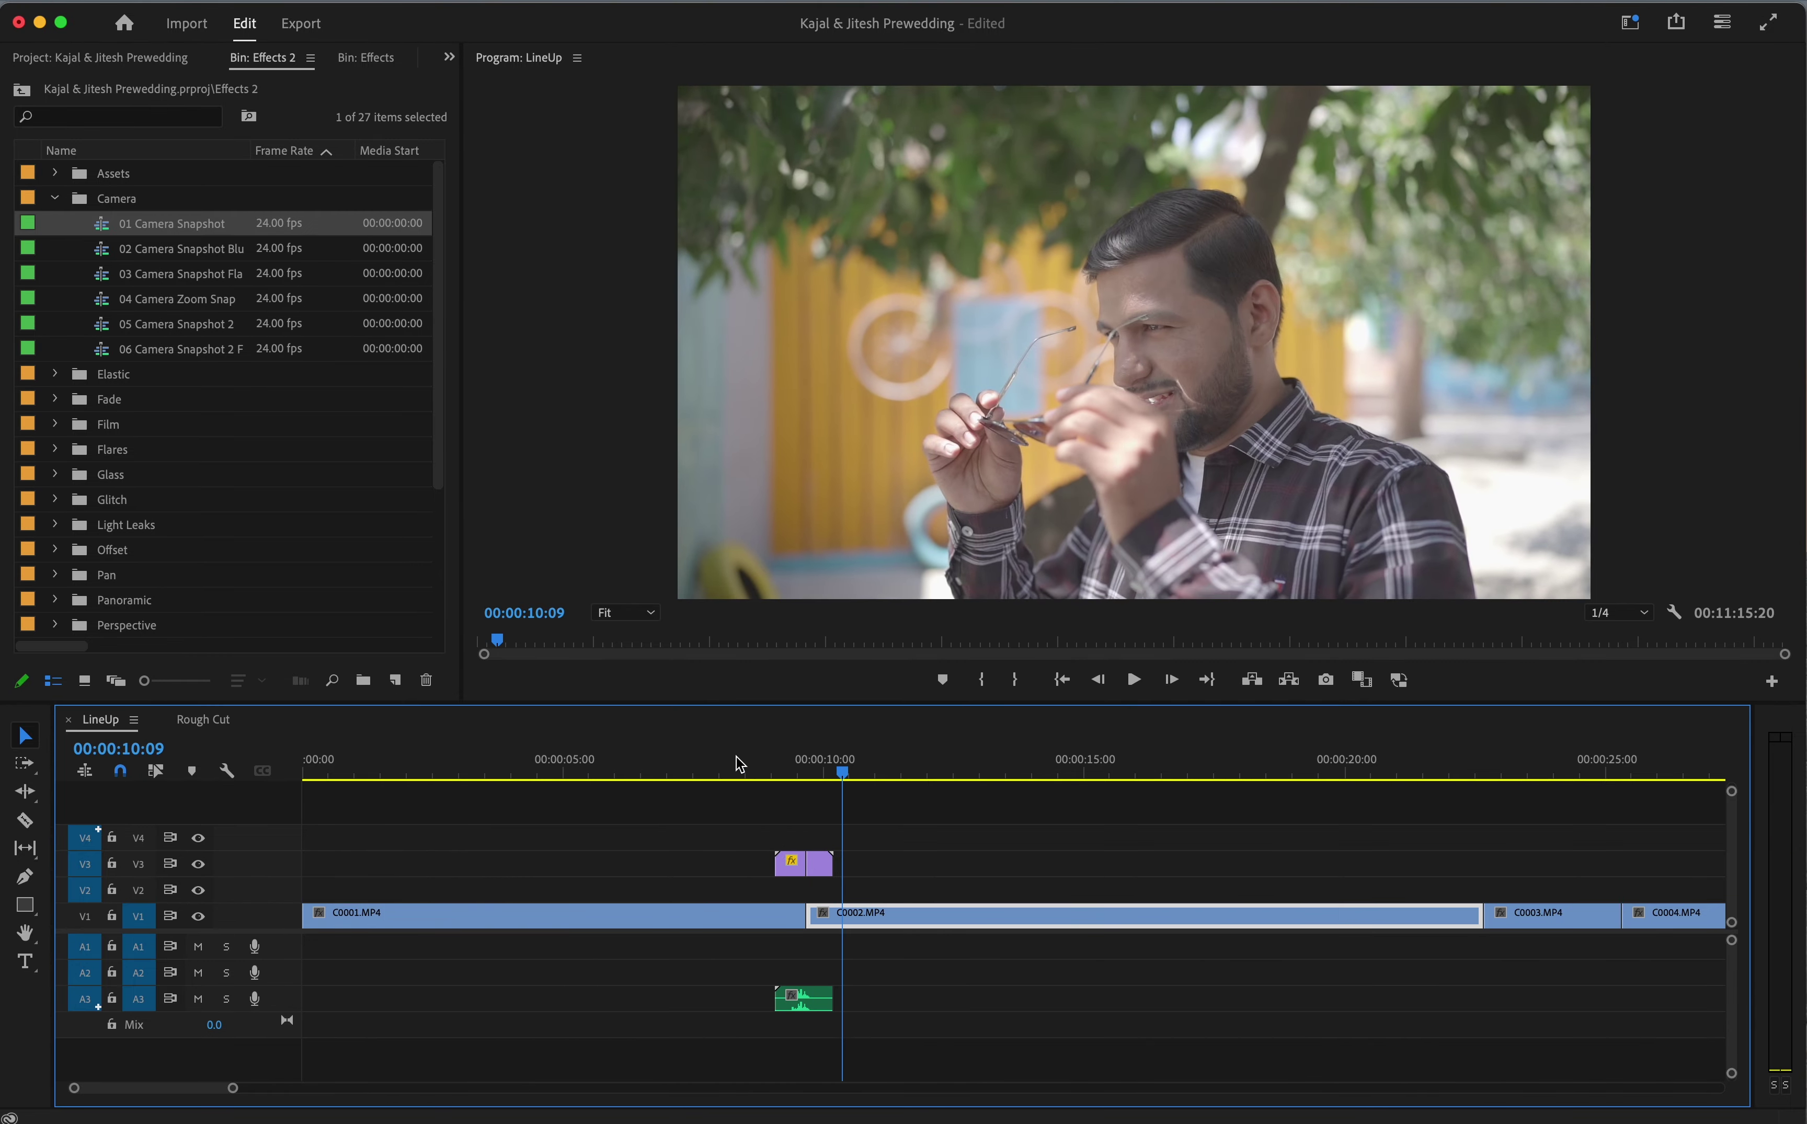
pyautogui.moveTo(159, 249); pyautogui.dragTo(928, 863)
pyautogui.click(895, 777)
pyautogui.press('space')
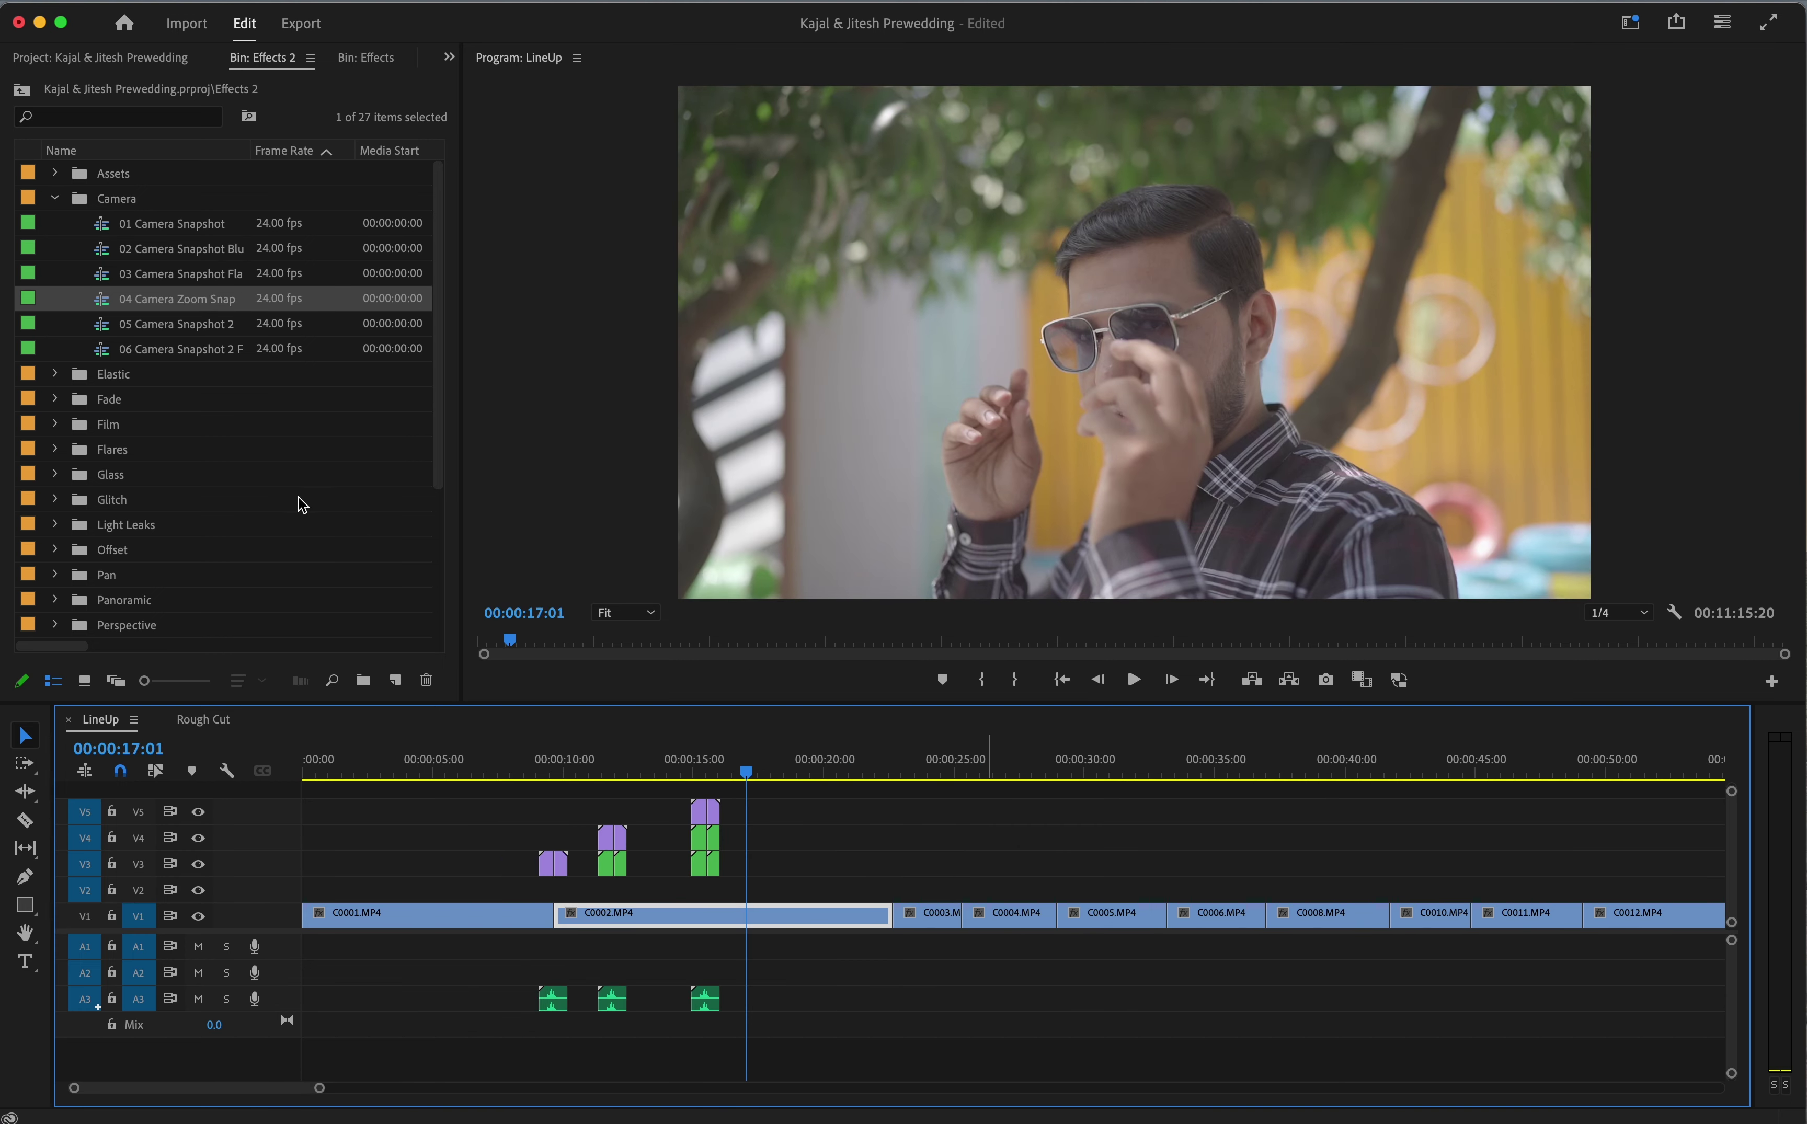
# Place 01 Elastic Pan Left near 22 seconds, preview it, and set playback resolution to Full
pyautogui.click(54, 375)
pyautogui.moveTo(141, 391); pyautogui.dragTo(896, 881)
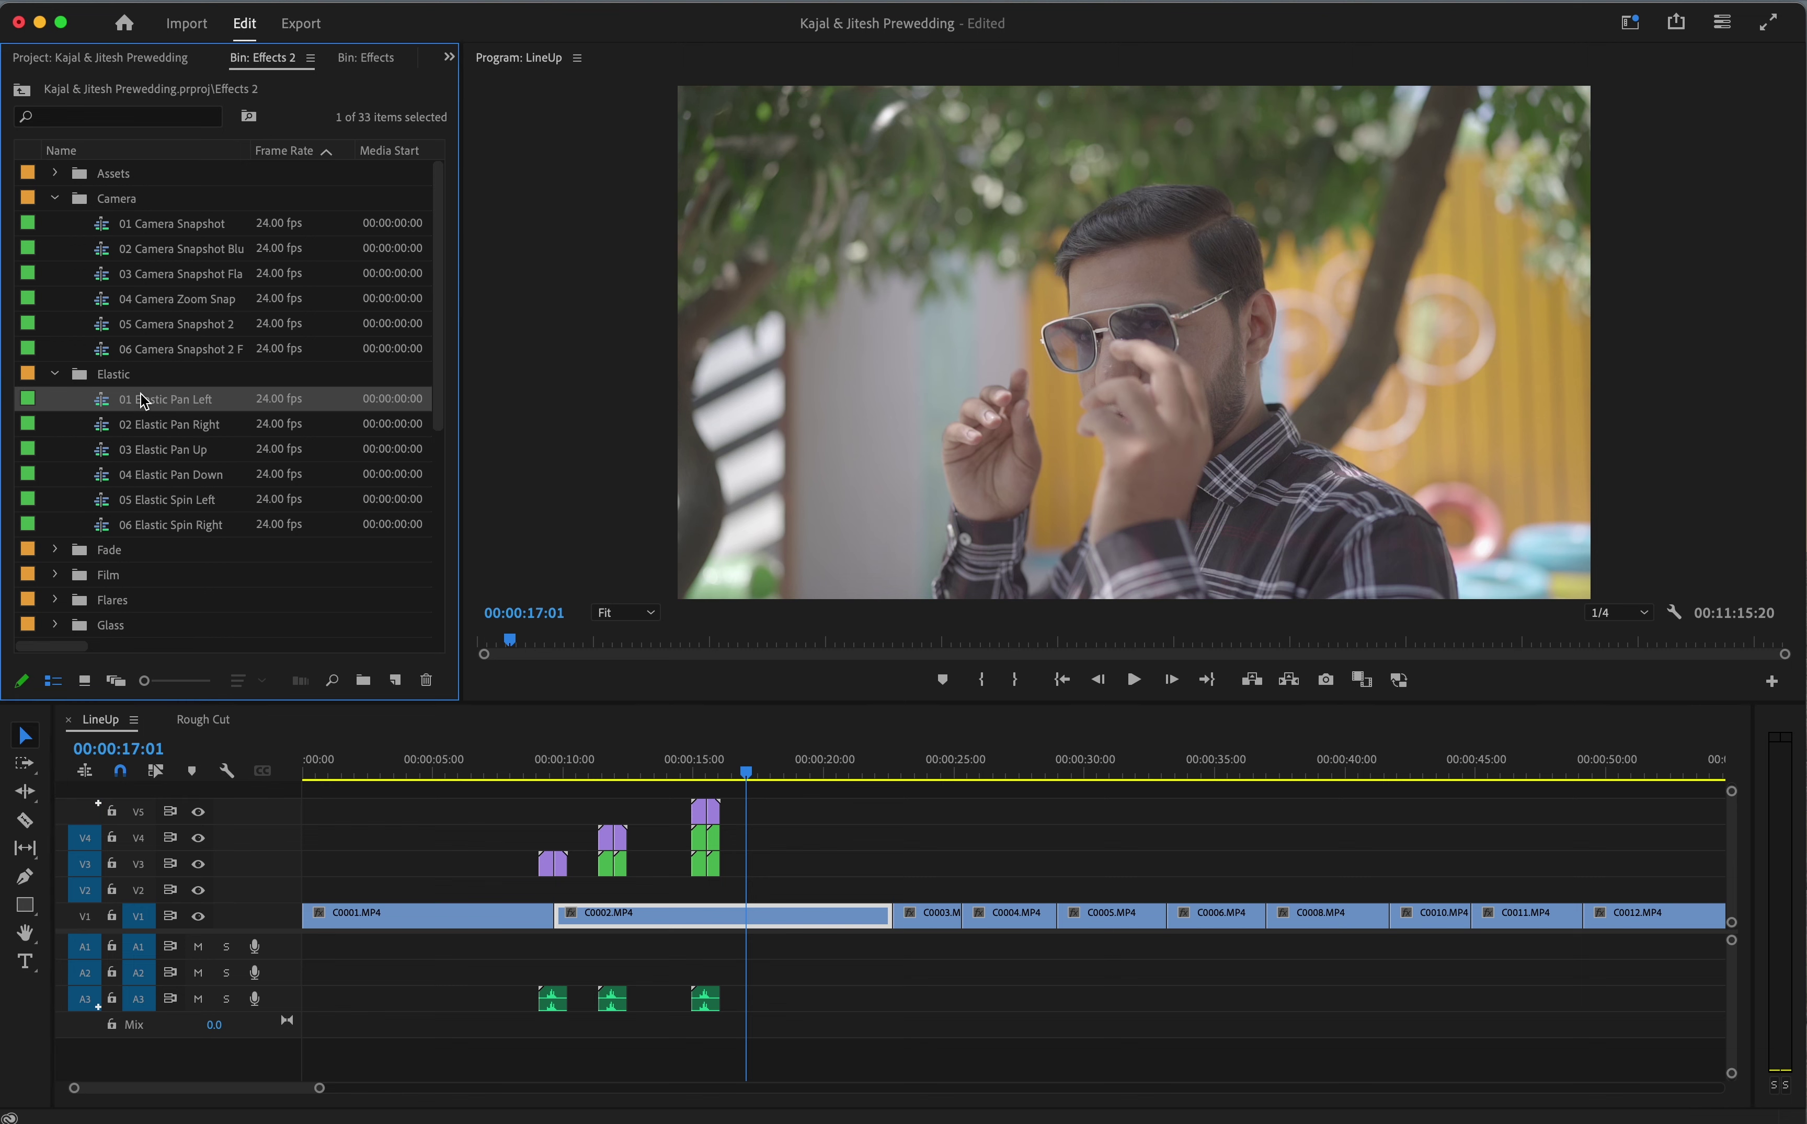
pyautogui.press('Down')
pyautogui.press('space')
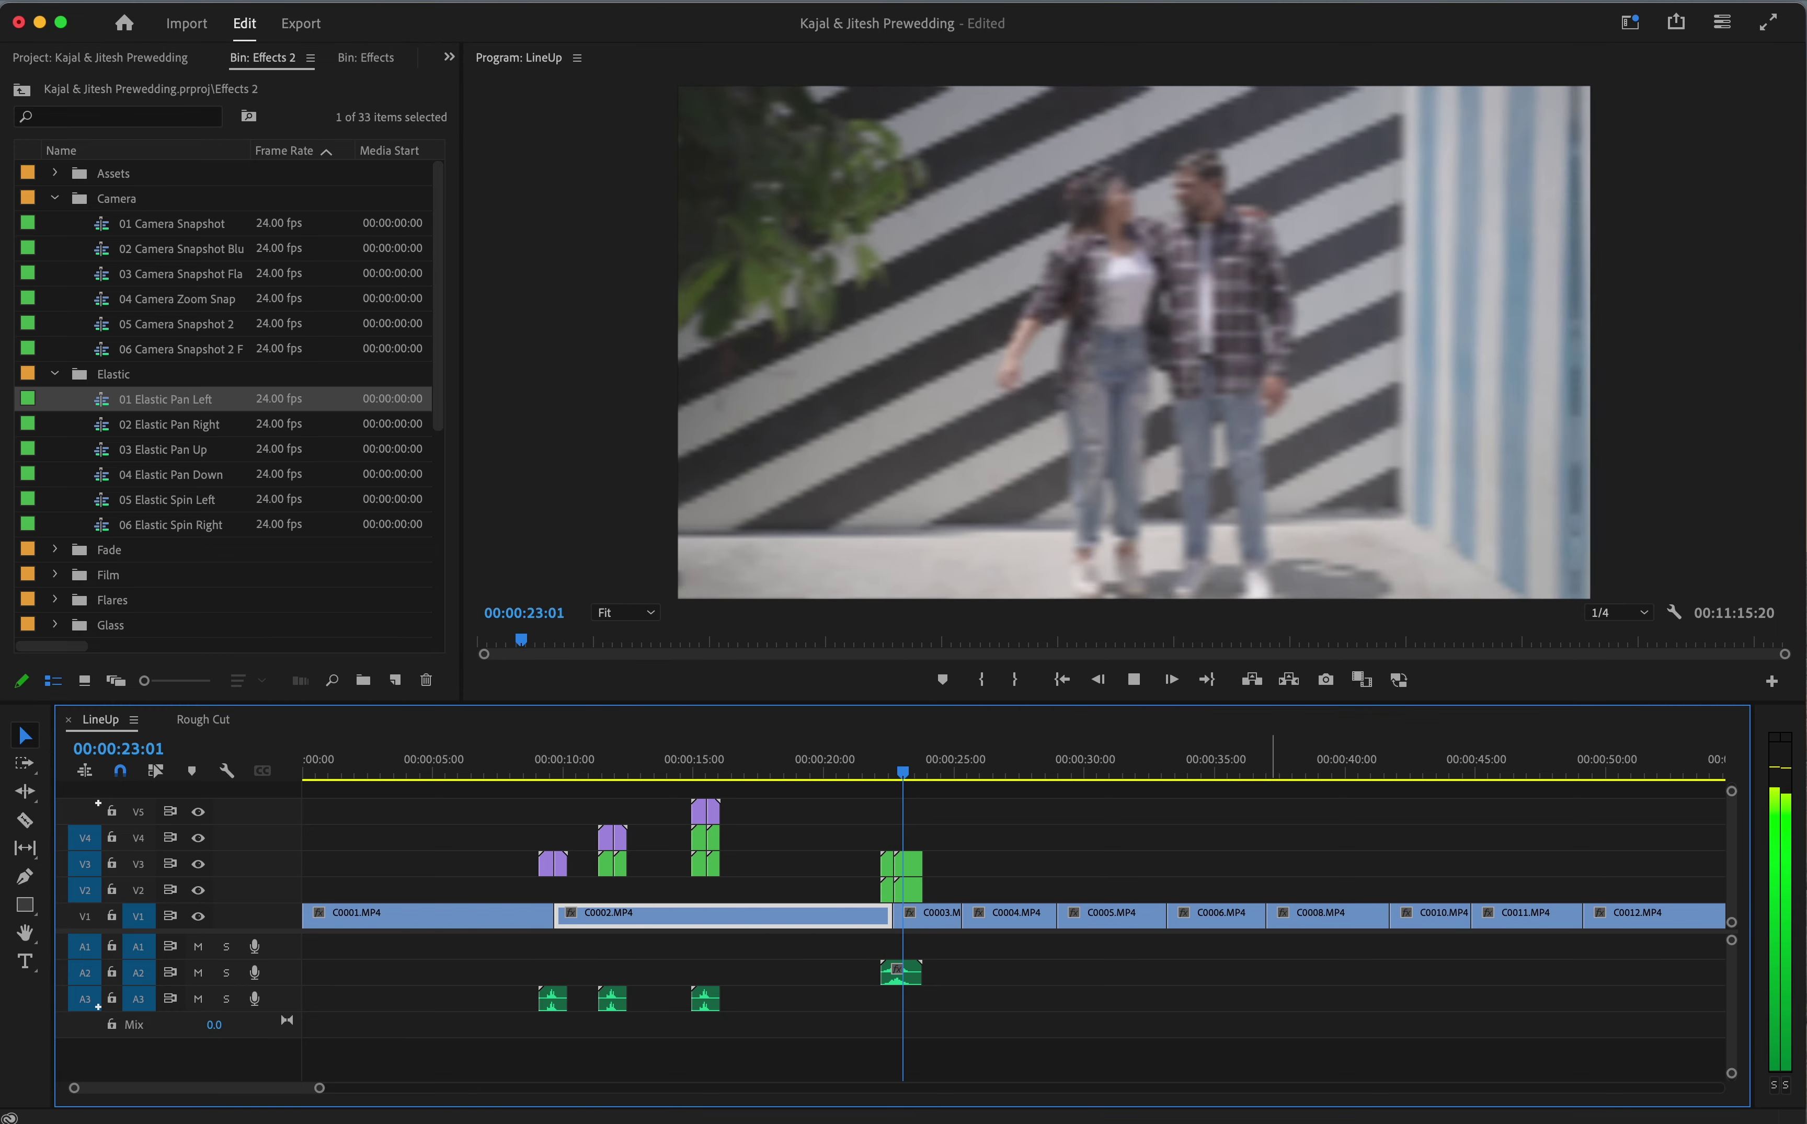
pyautogui.press('space')
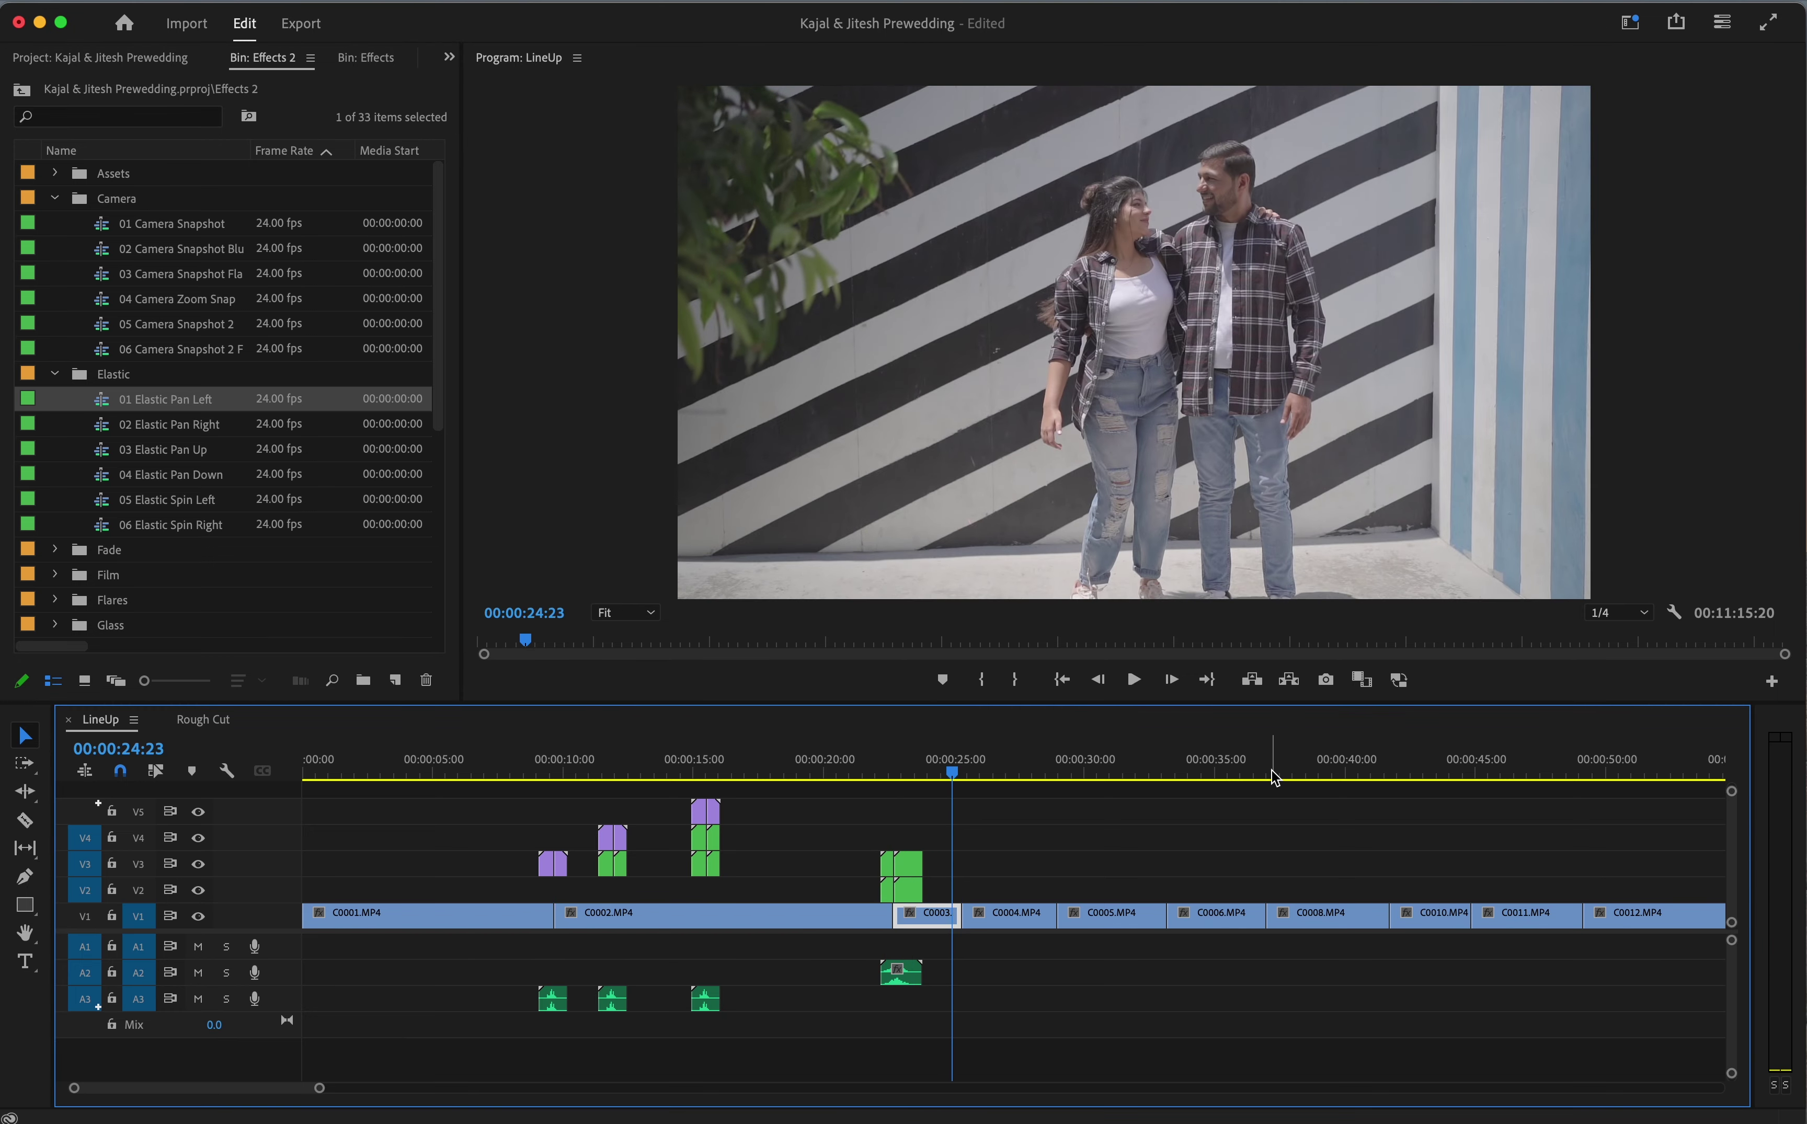
pyautogui.click(1626, 613)
pyautogui.click(1609, 628)
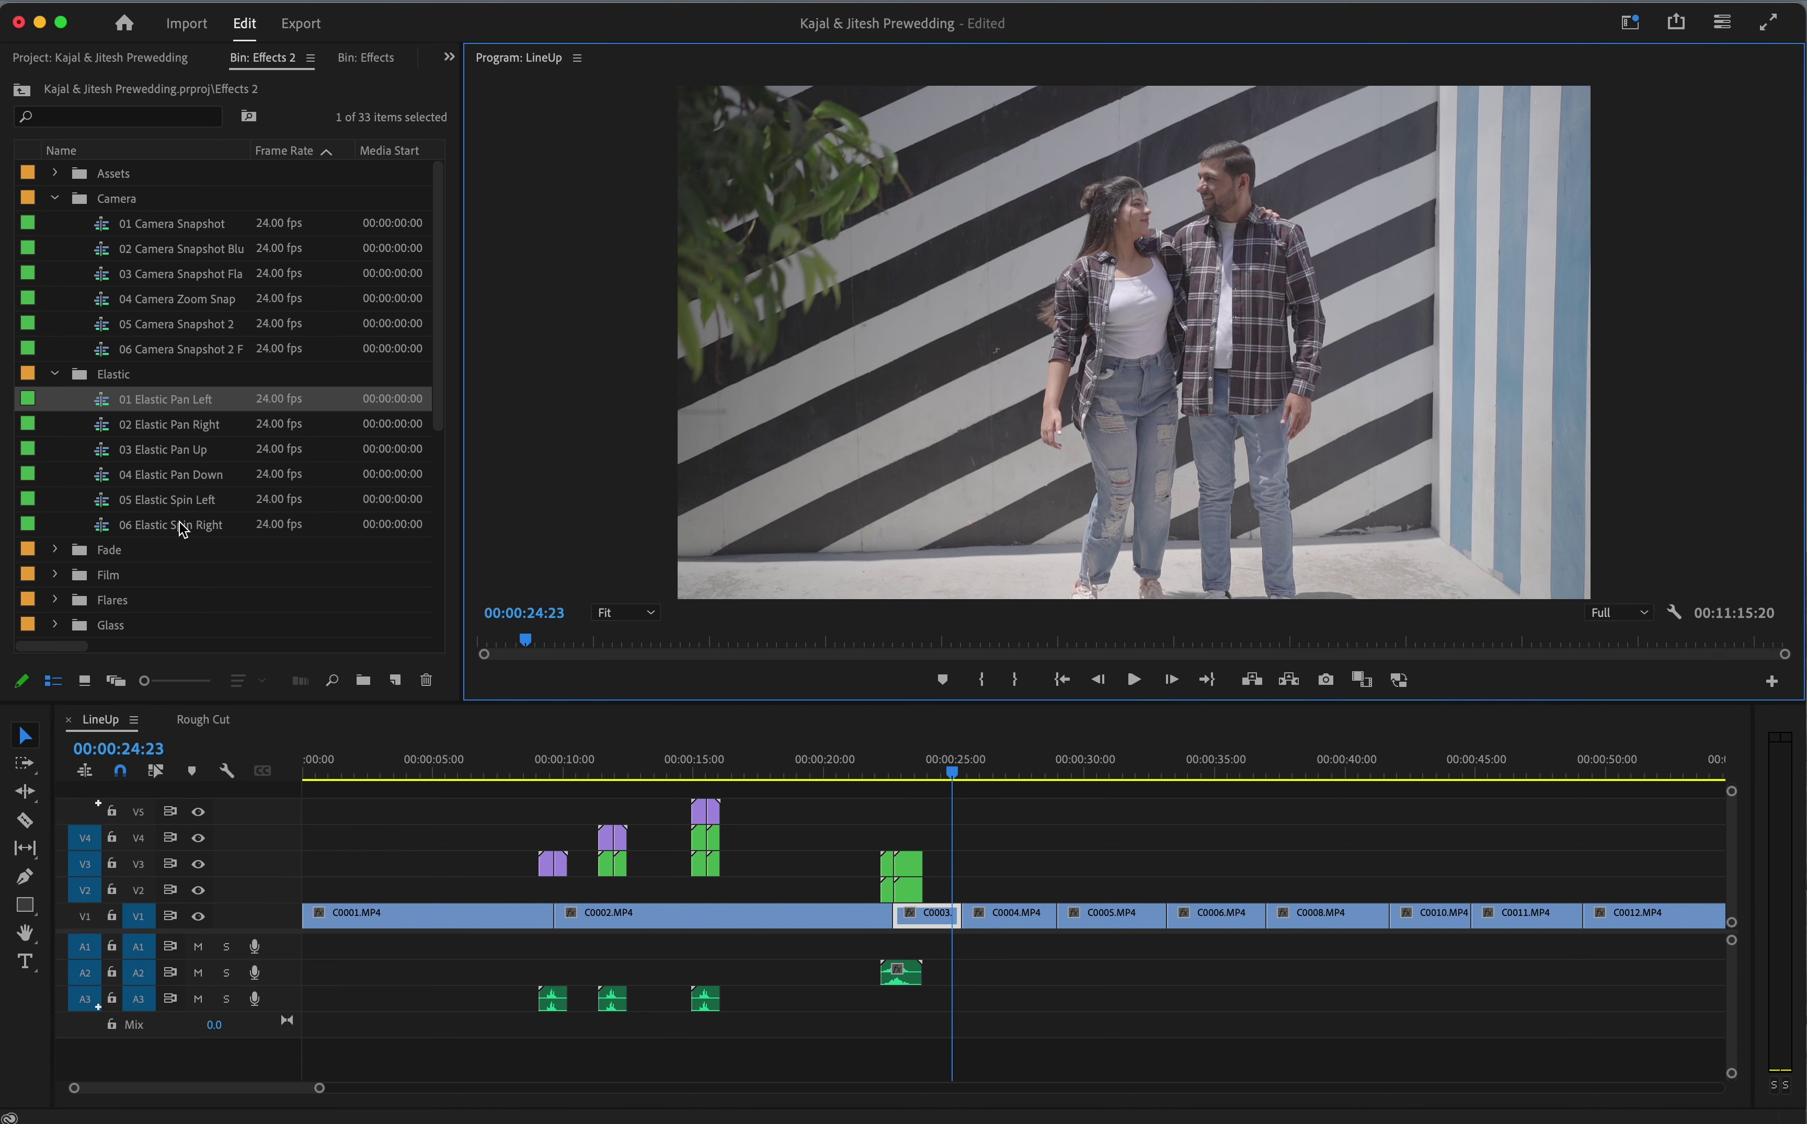
# Add 01 Fade Blur near 25 seconds and 02 Fade Blur Flash over the C0004–C0005 cut, previewing each
pyautogui.click(55, 549)
pyautogui.moveTo(155, 574); pyautogui.dragTo(1067, 878)
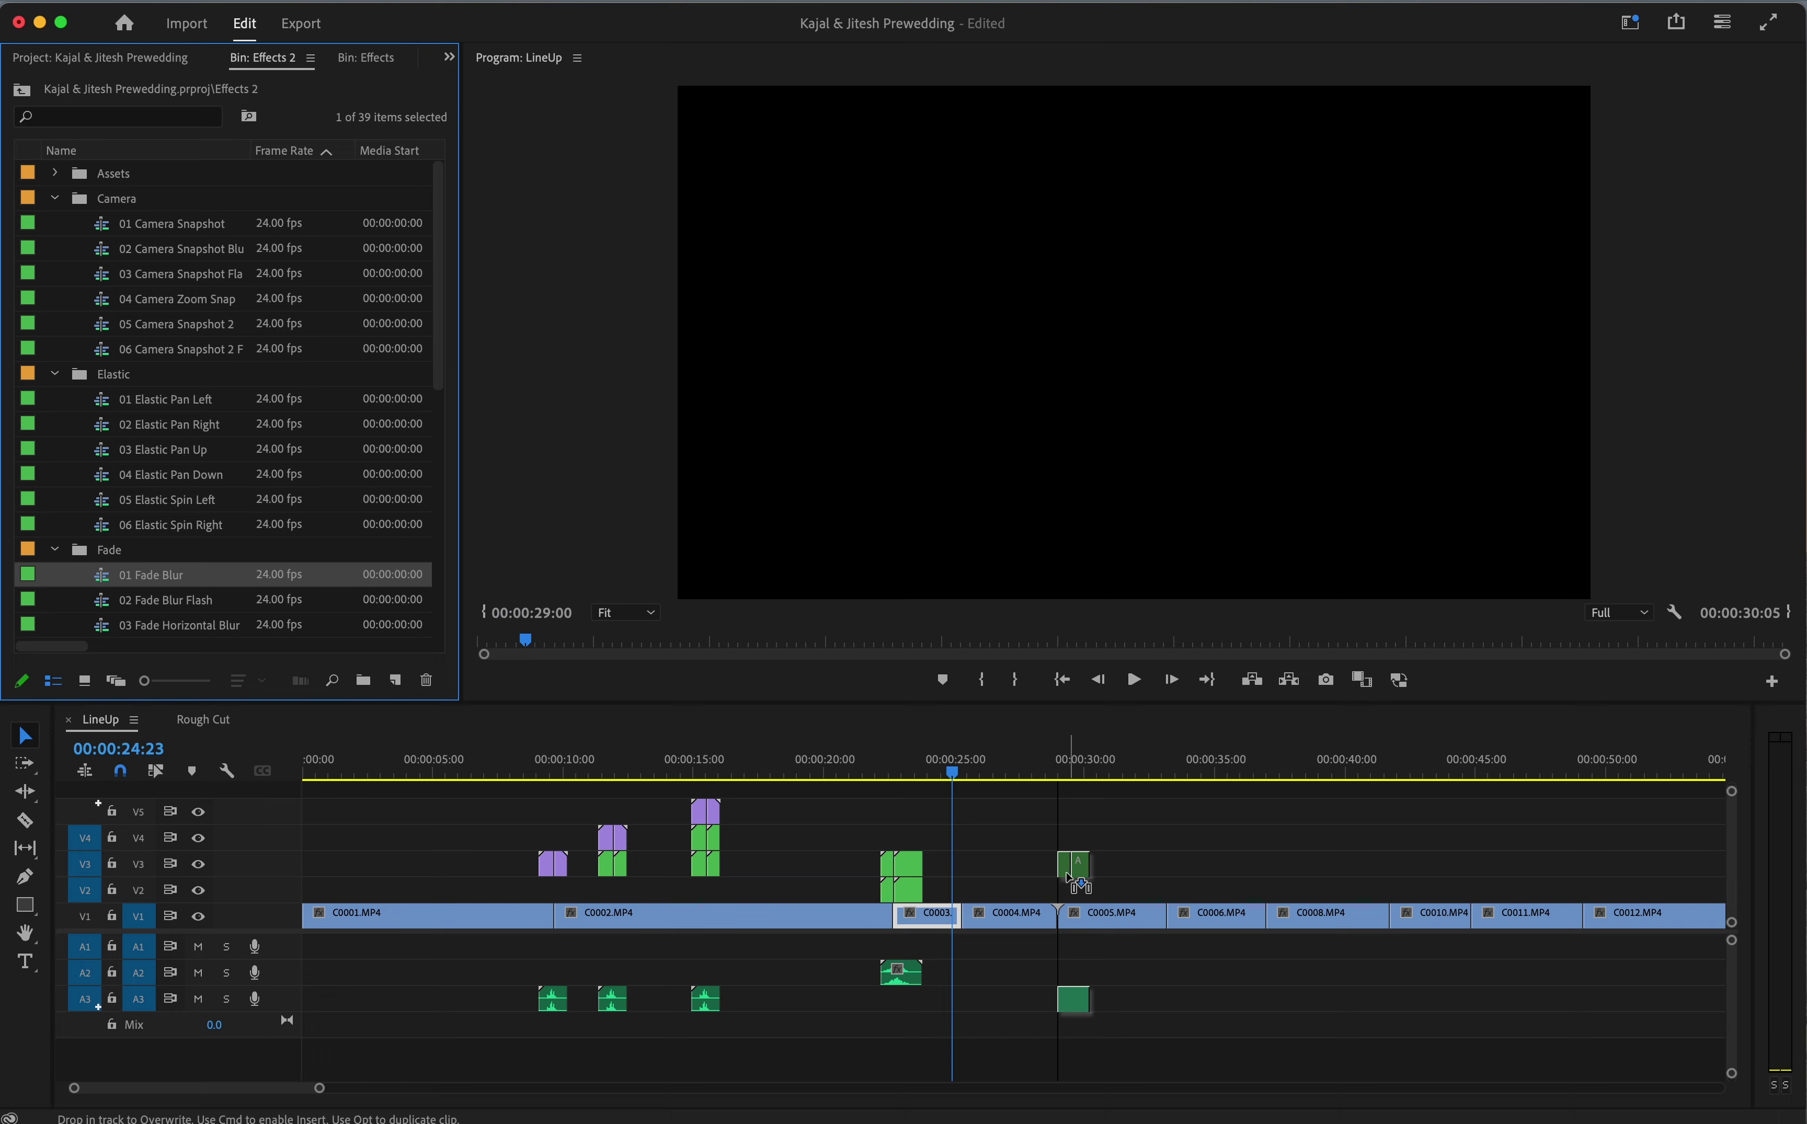
pyautogui.moveTo(1067, 879); pyautogui.dragTo(959, 898)
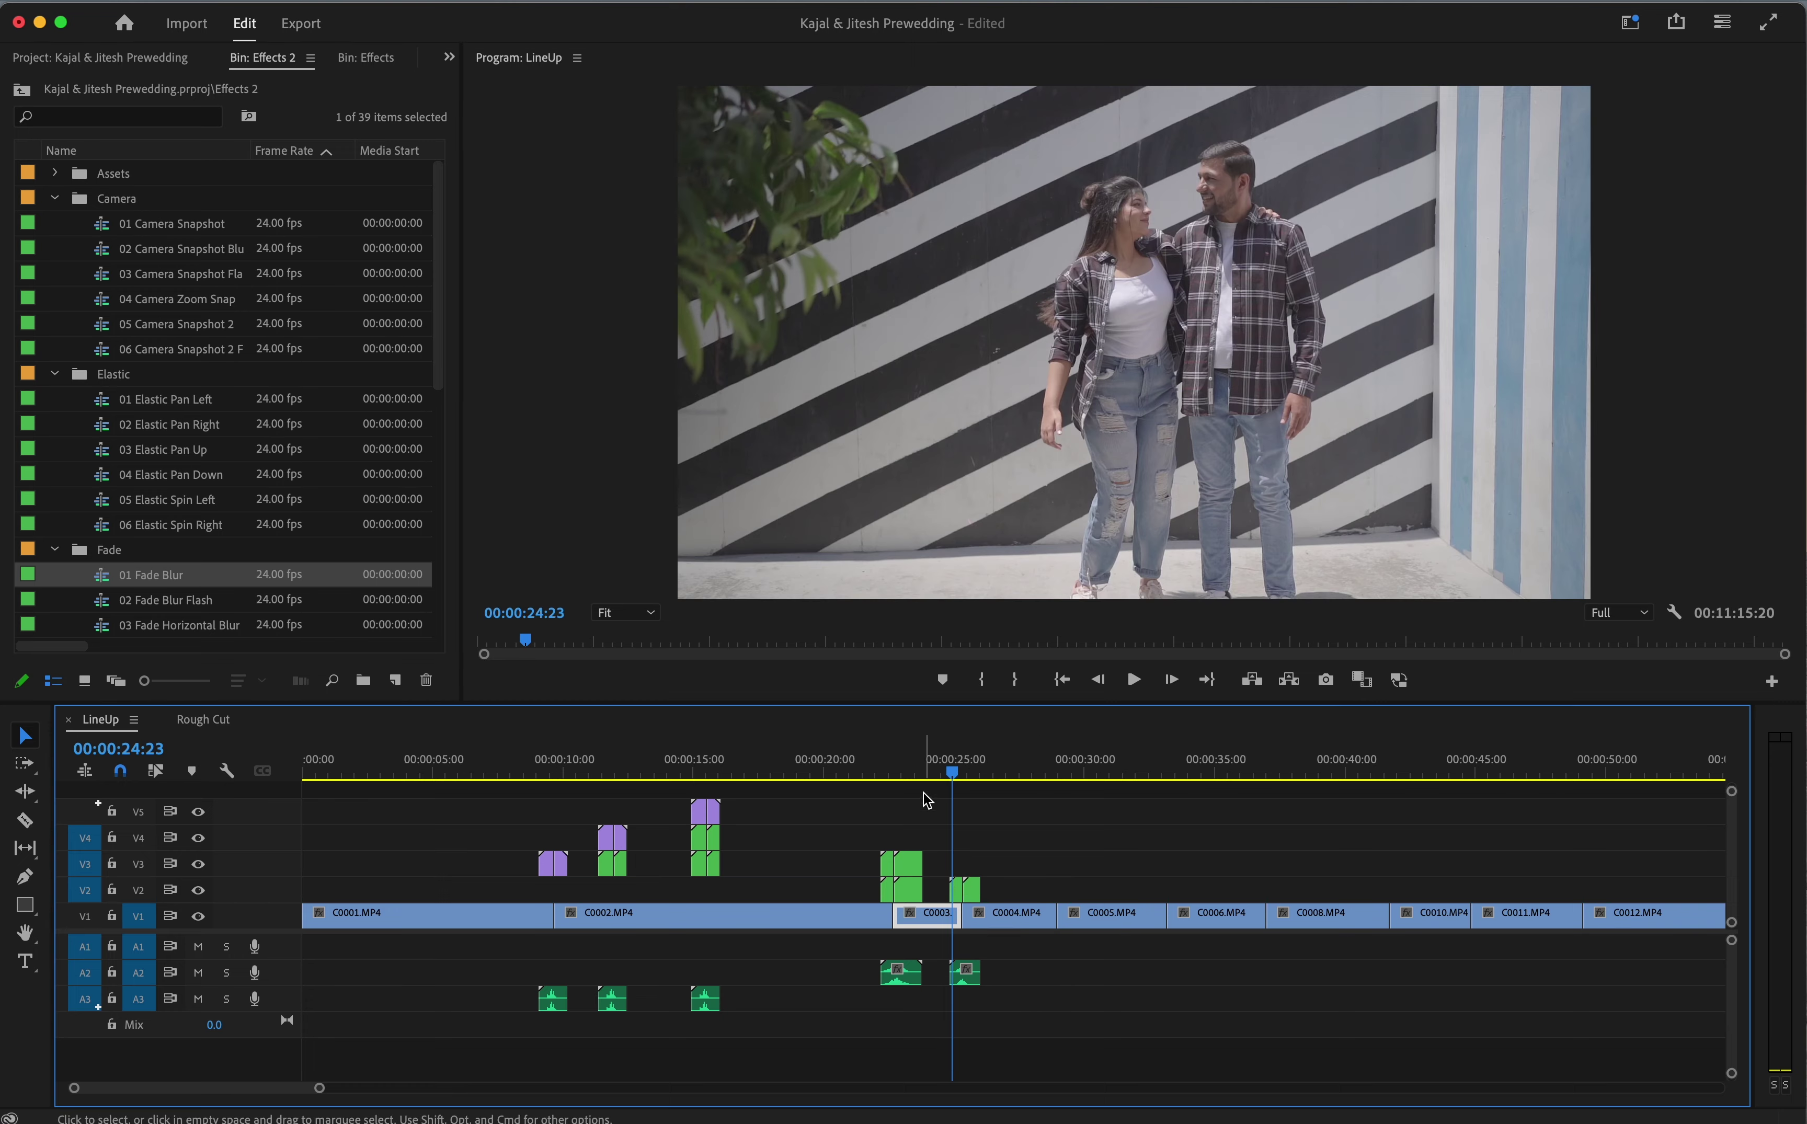
pyautogui.press('space')
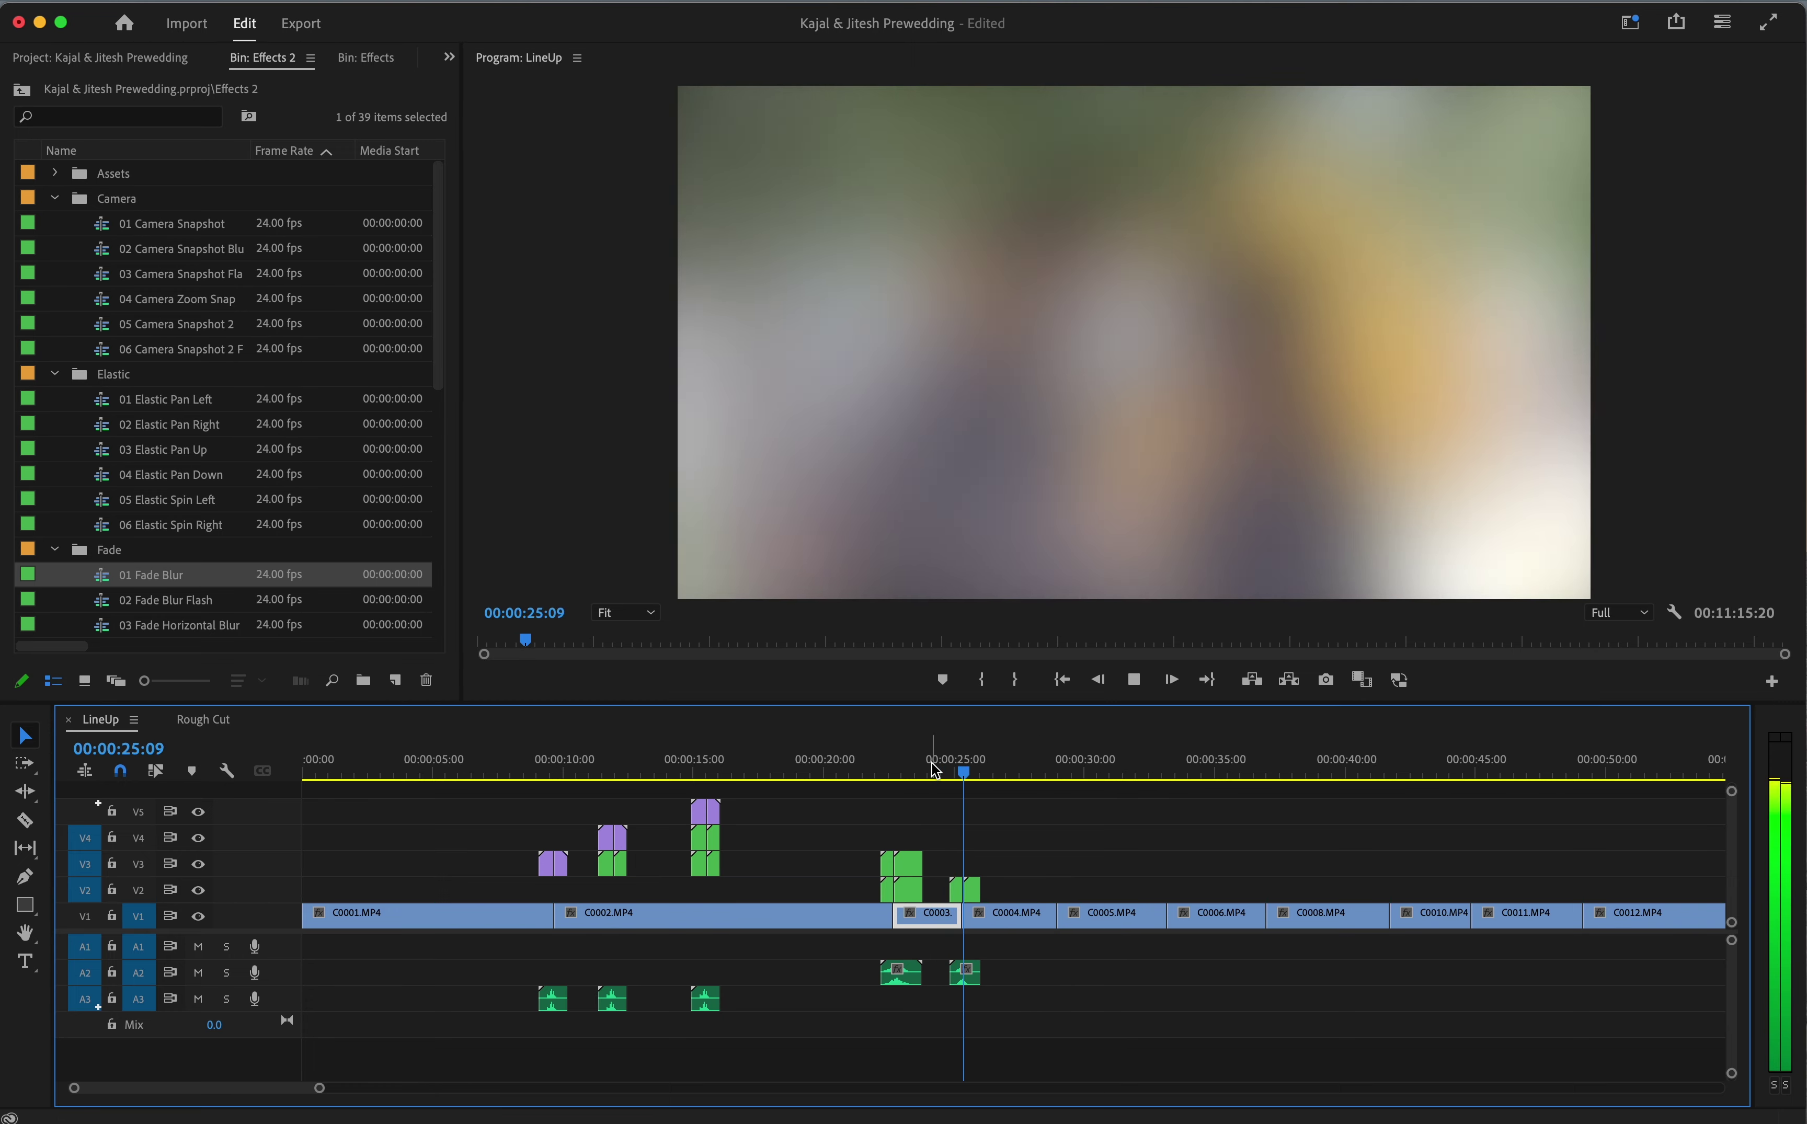
pyautogui.press('space')
pyautogui.click(196, 609)
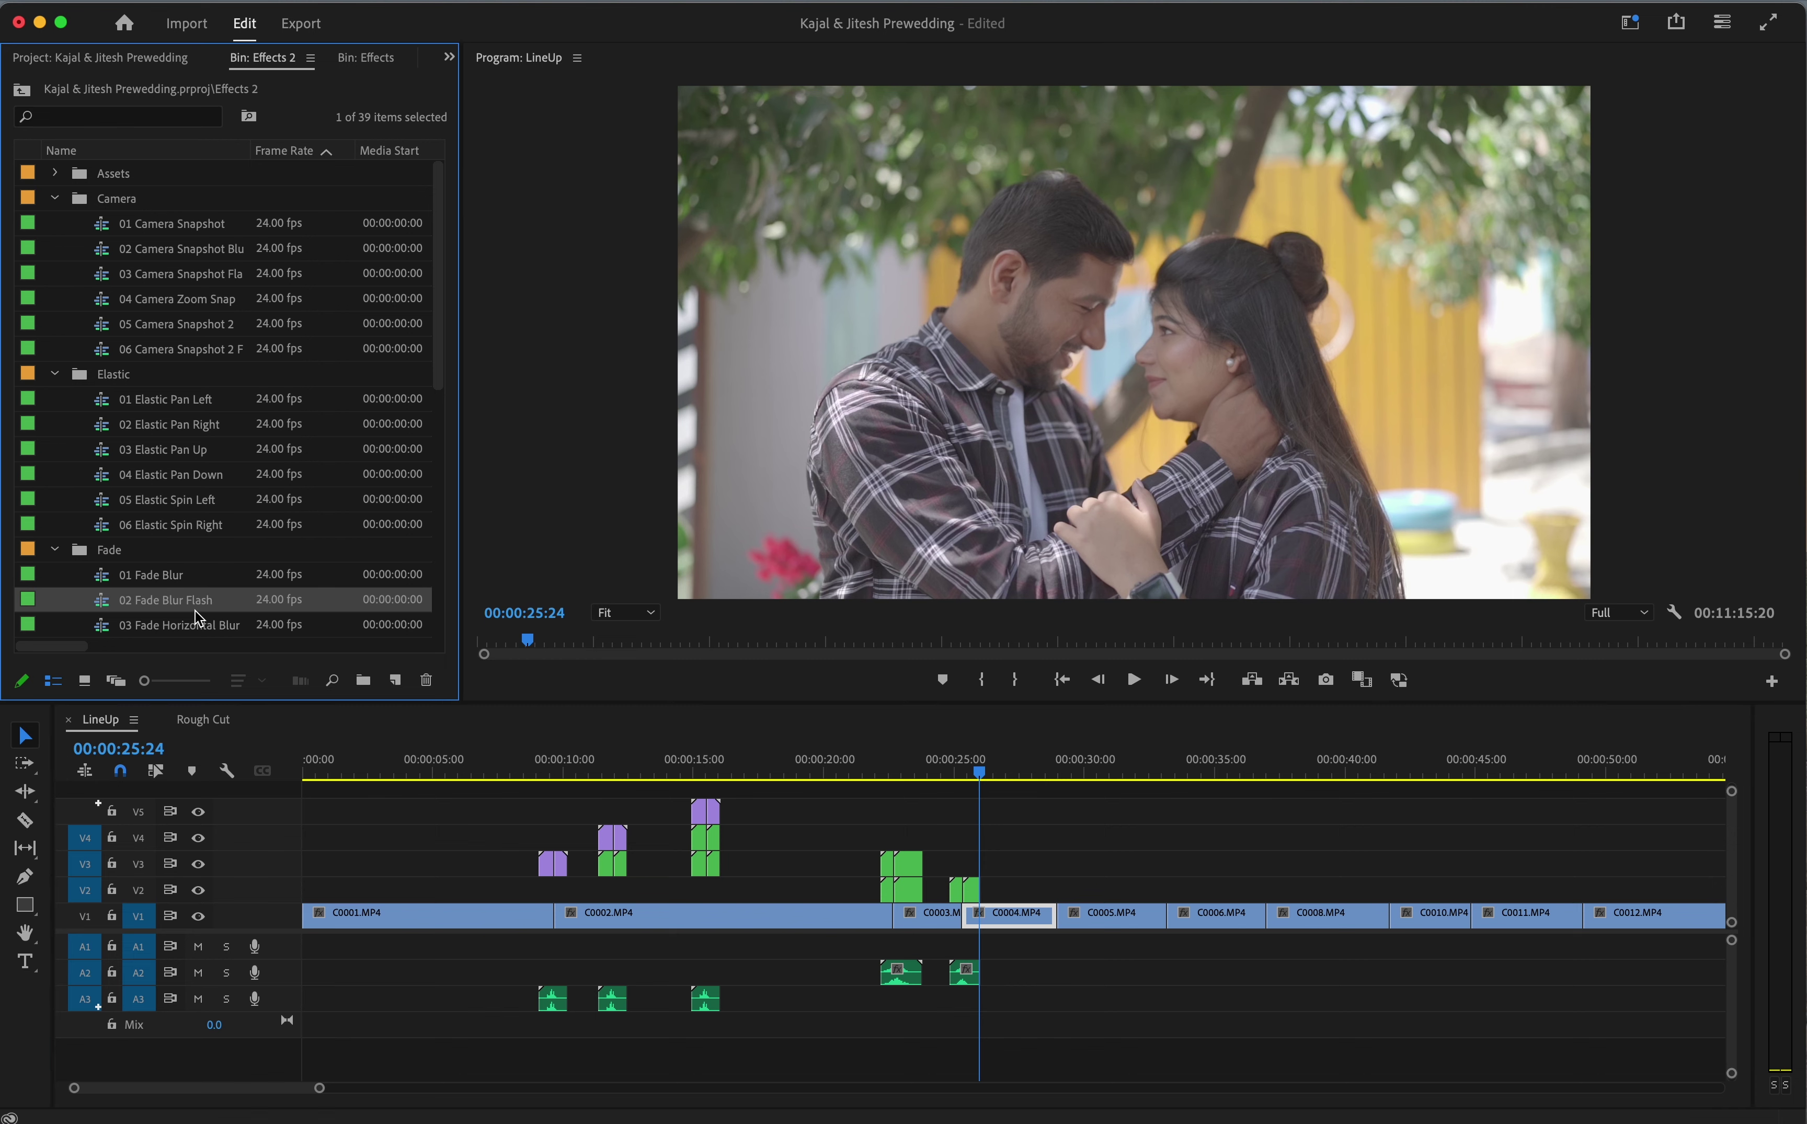
pyautogui.moveTo(197, 617); pyautogui.dragTo(1059, 885)
pyautogui.click(1047, 769)
pyautogui.press('space')
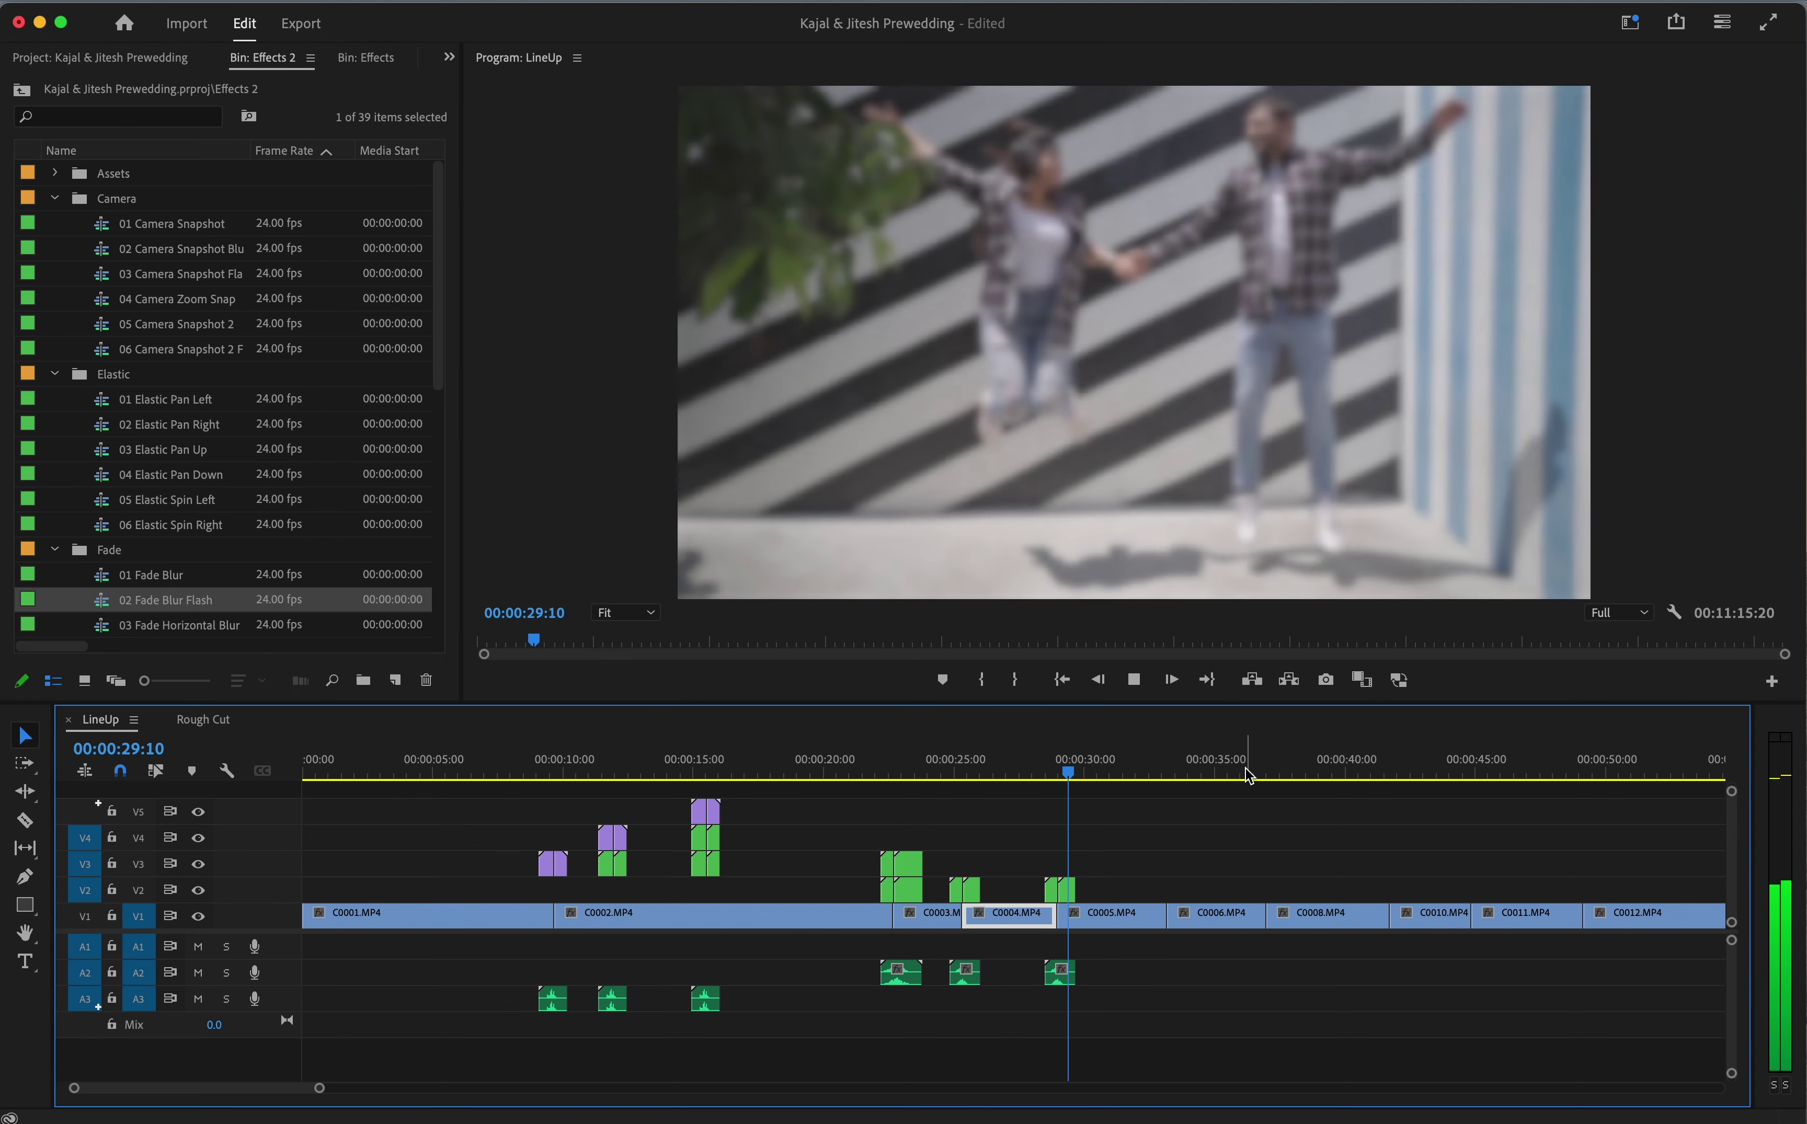
pyautogui.press('space')
# Add the vertical optic Fade transition after C0005 and play it back
pyautogui.scroll(-5, 350, 513)
pyautogui.click(173, 355)
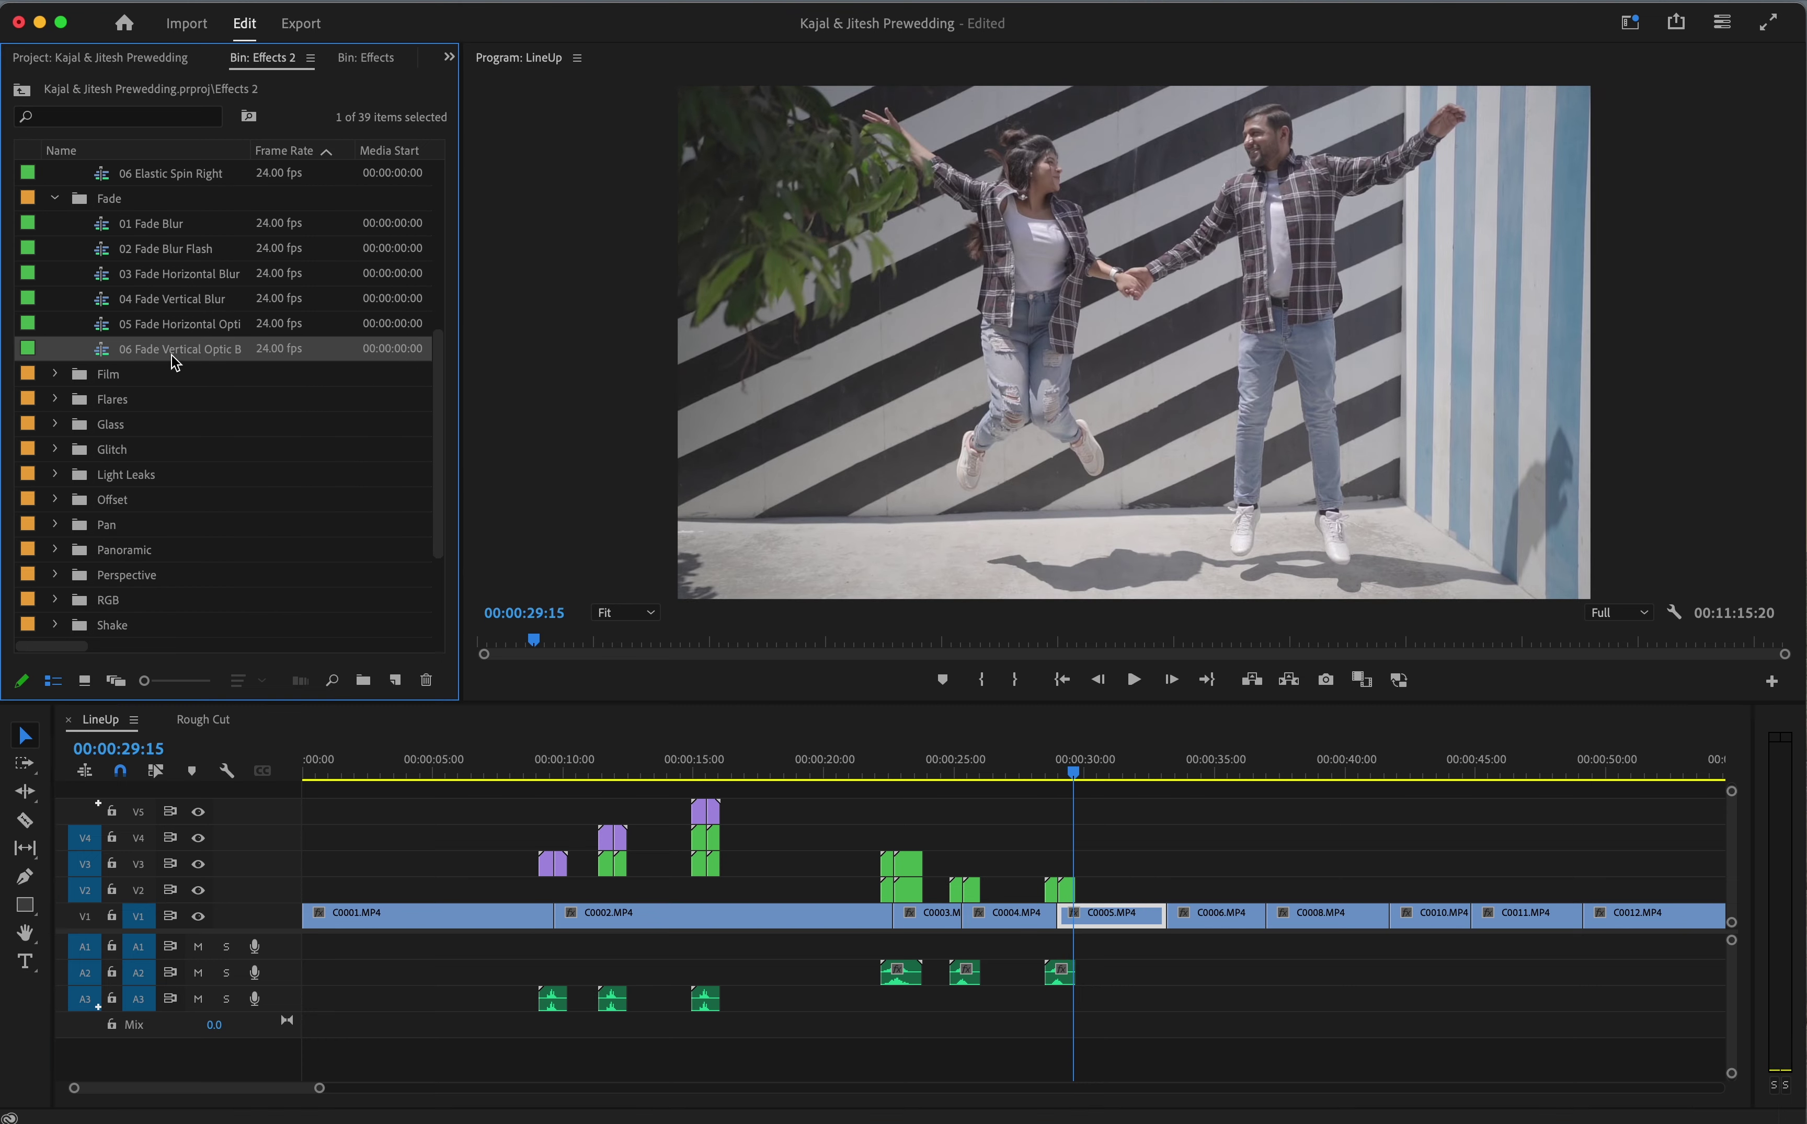
pyautogui.moveTo(173, 357); pyautogui.dragTo(1170, 881)
pyautogui.click(1157, 766)
pyautogui.press('space')
pyautogui.press('space')
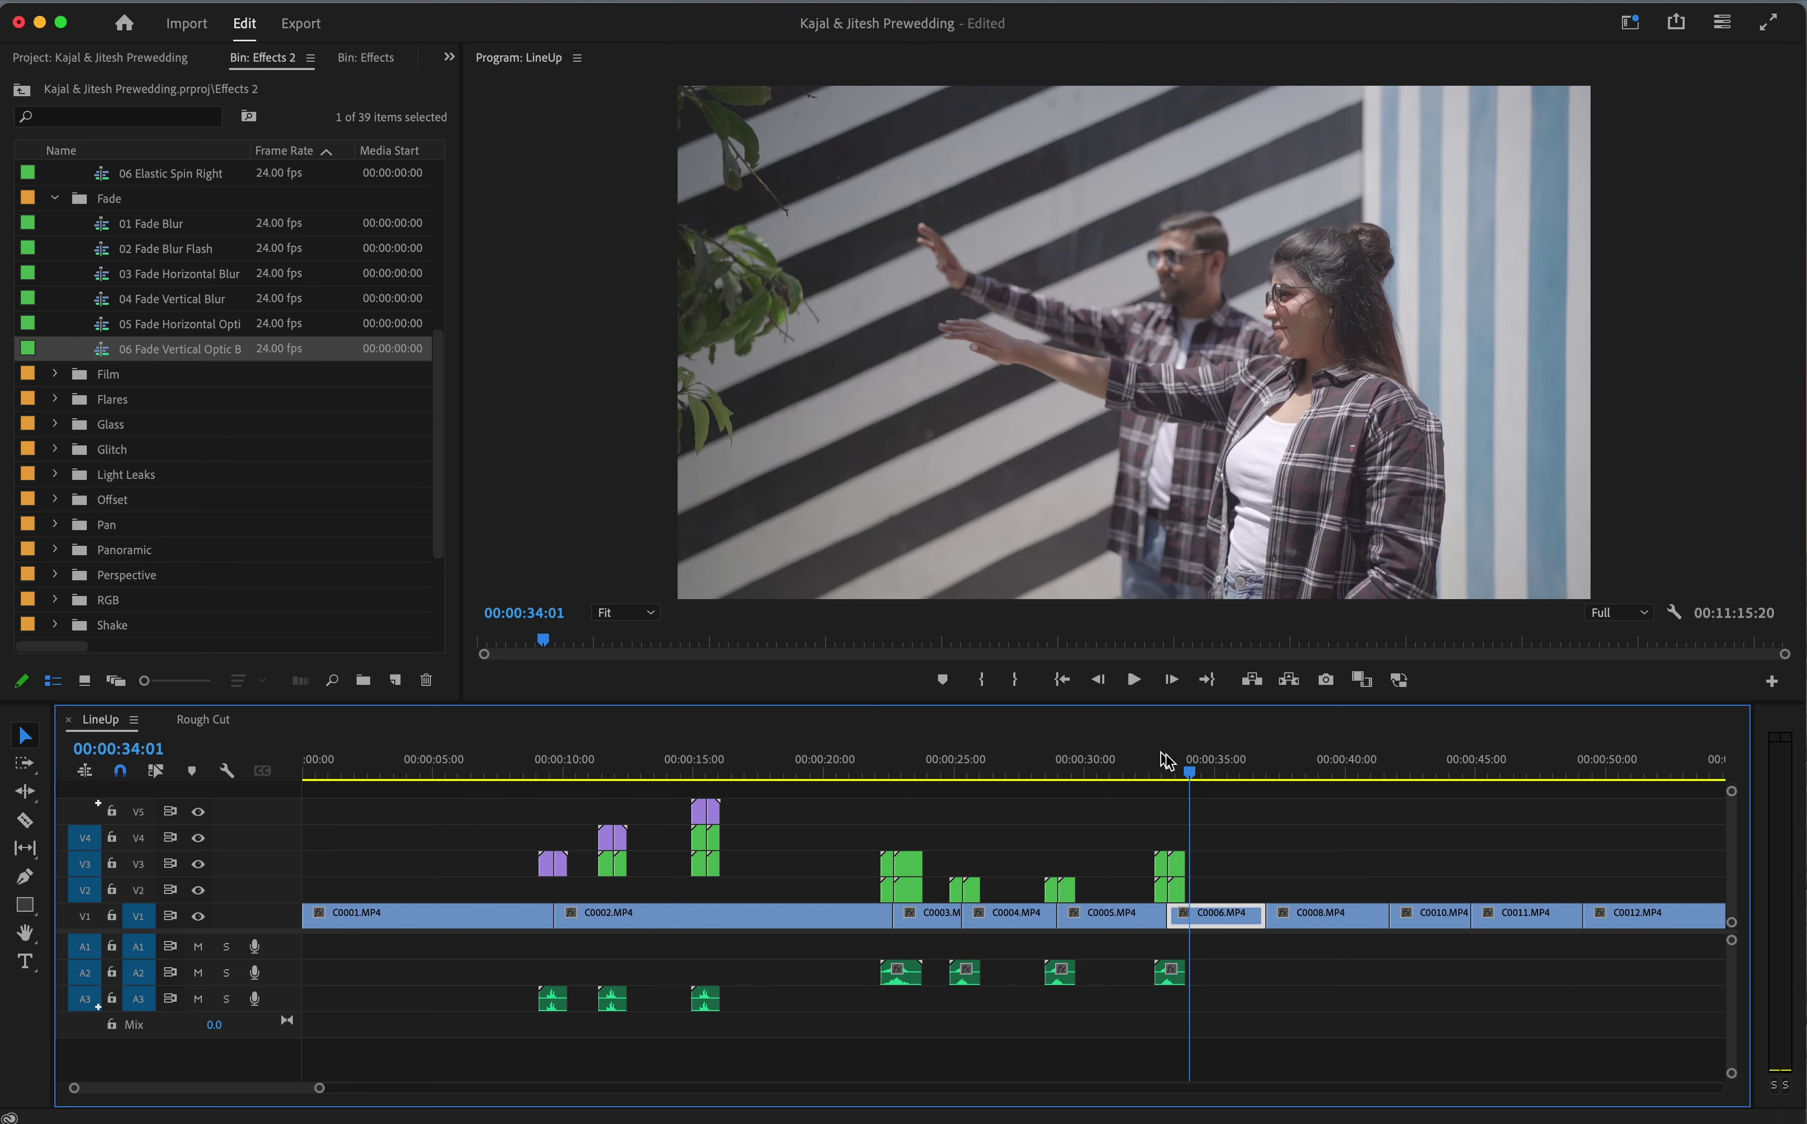
# Place 01 Film Roll Up - Black near 36 s and 01 Flare 1 near 41 s, previewing each
pyautogui.click(55, 374)
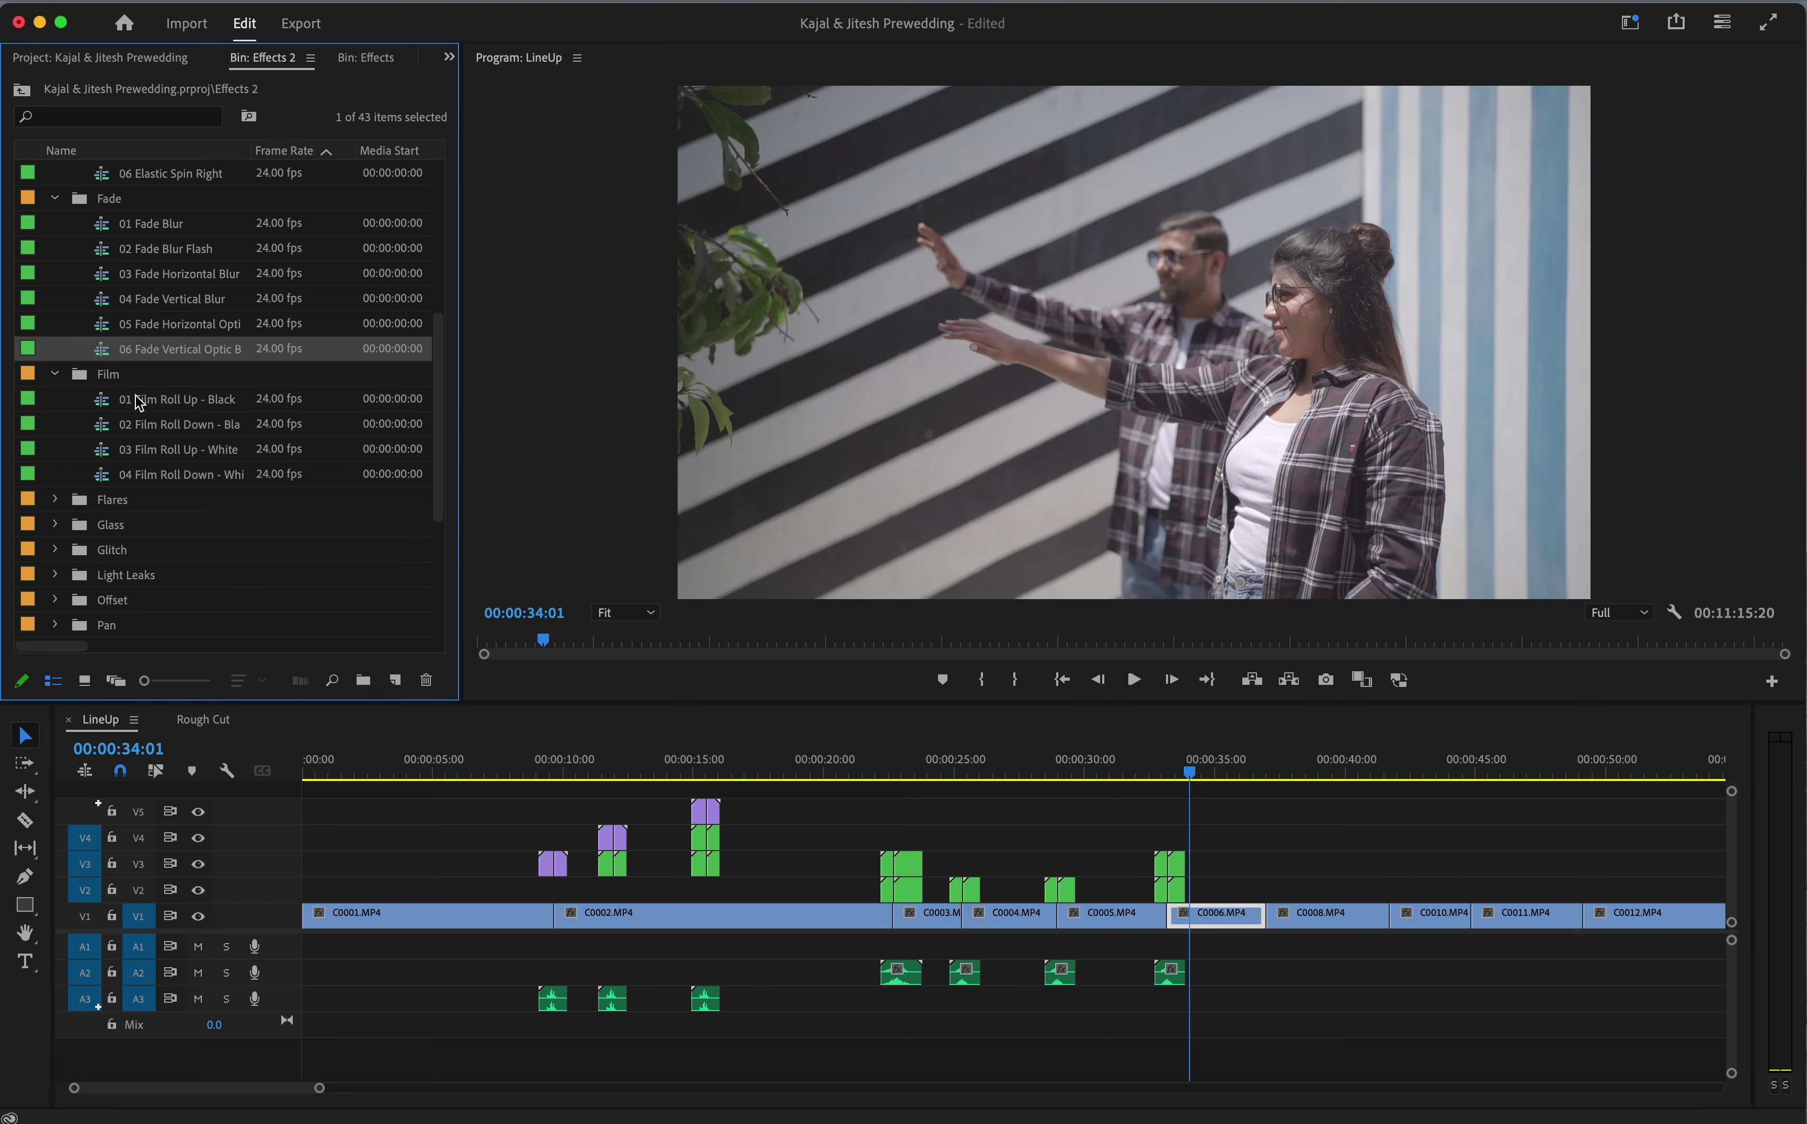
pyautogui.moveTo(139, 403); pyautogui.dragTo(1284, 888)
pyautogui.click(1229, 752)
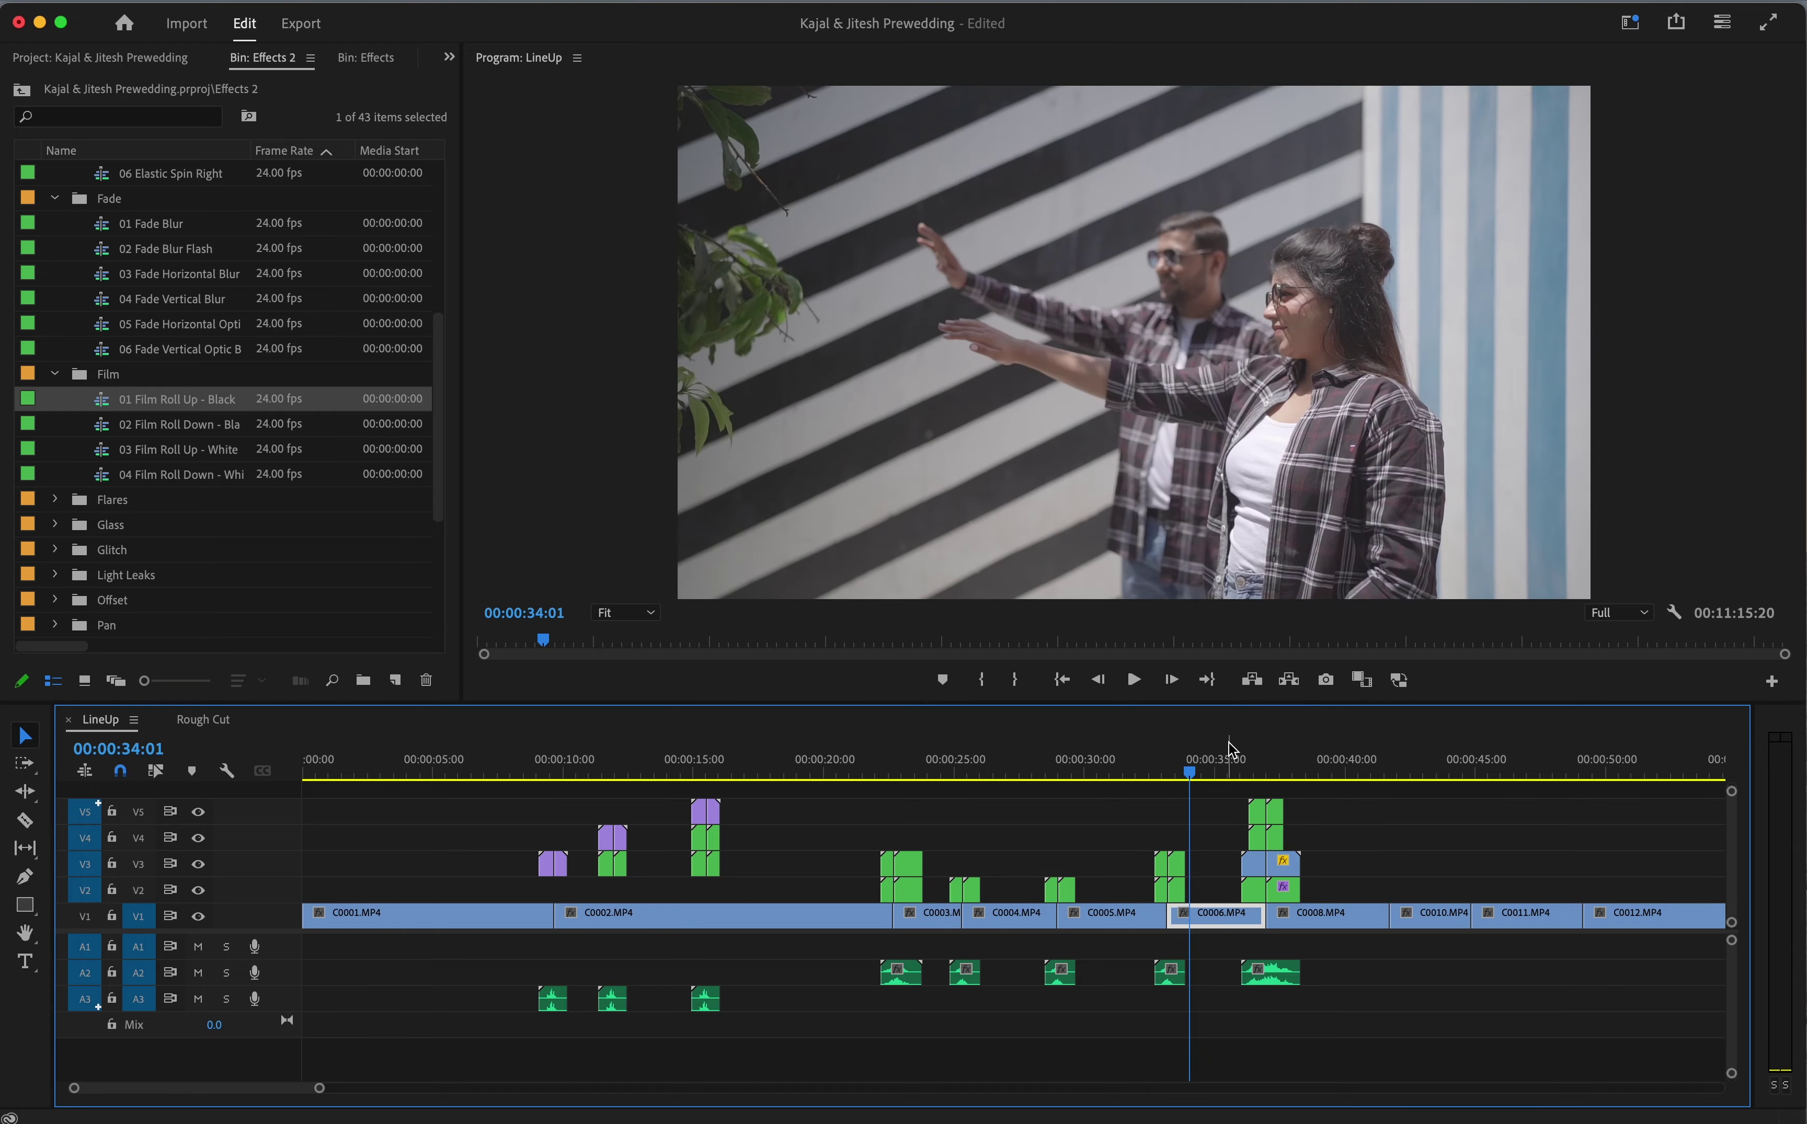
pyautogui.press('space')
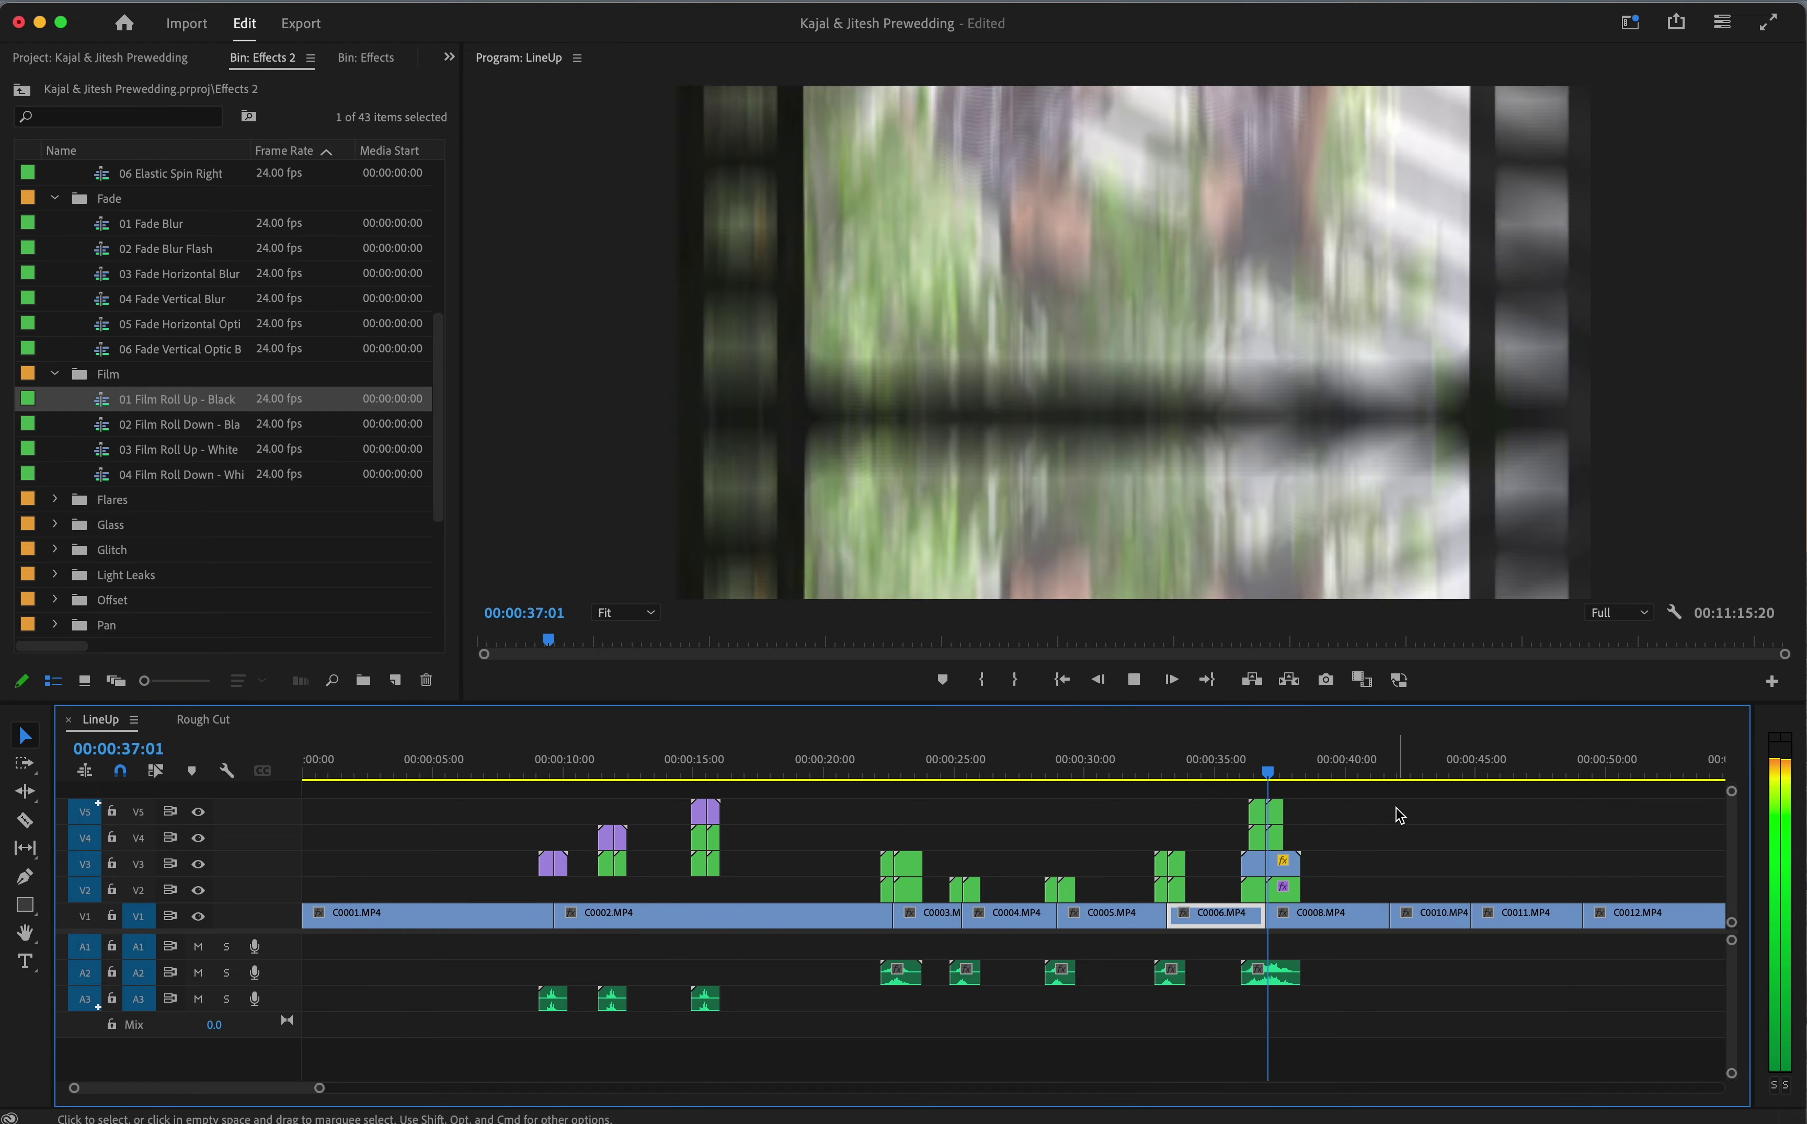
pyautogui.press('space')
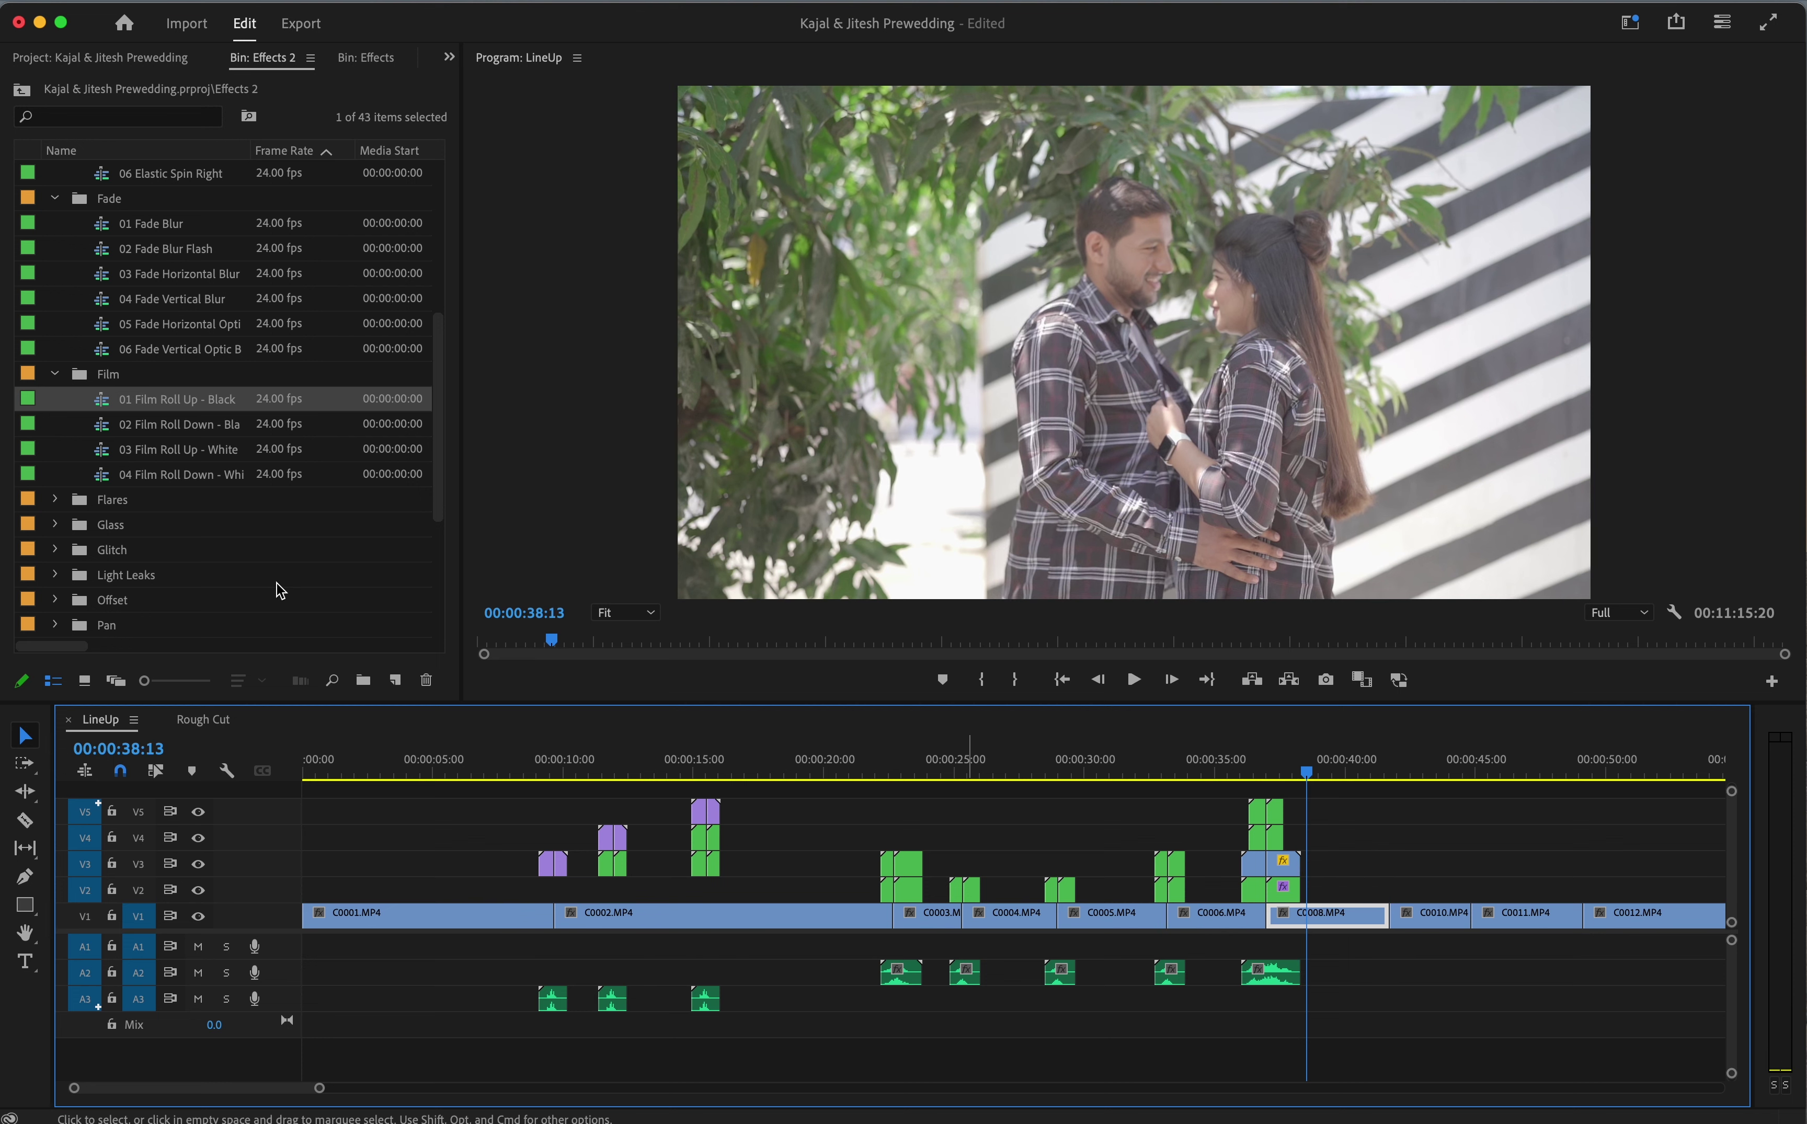
pyautogui.click(55, 499)
pyautogui.moveTo(104, 524); pyautogui.dragTo(1409, 892)
pyautogui.press('space')
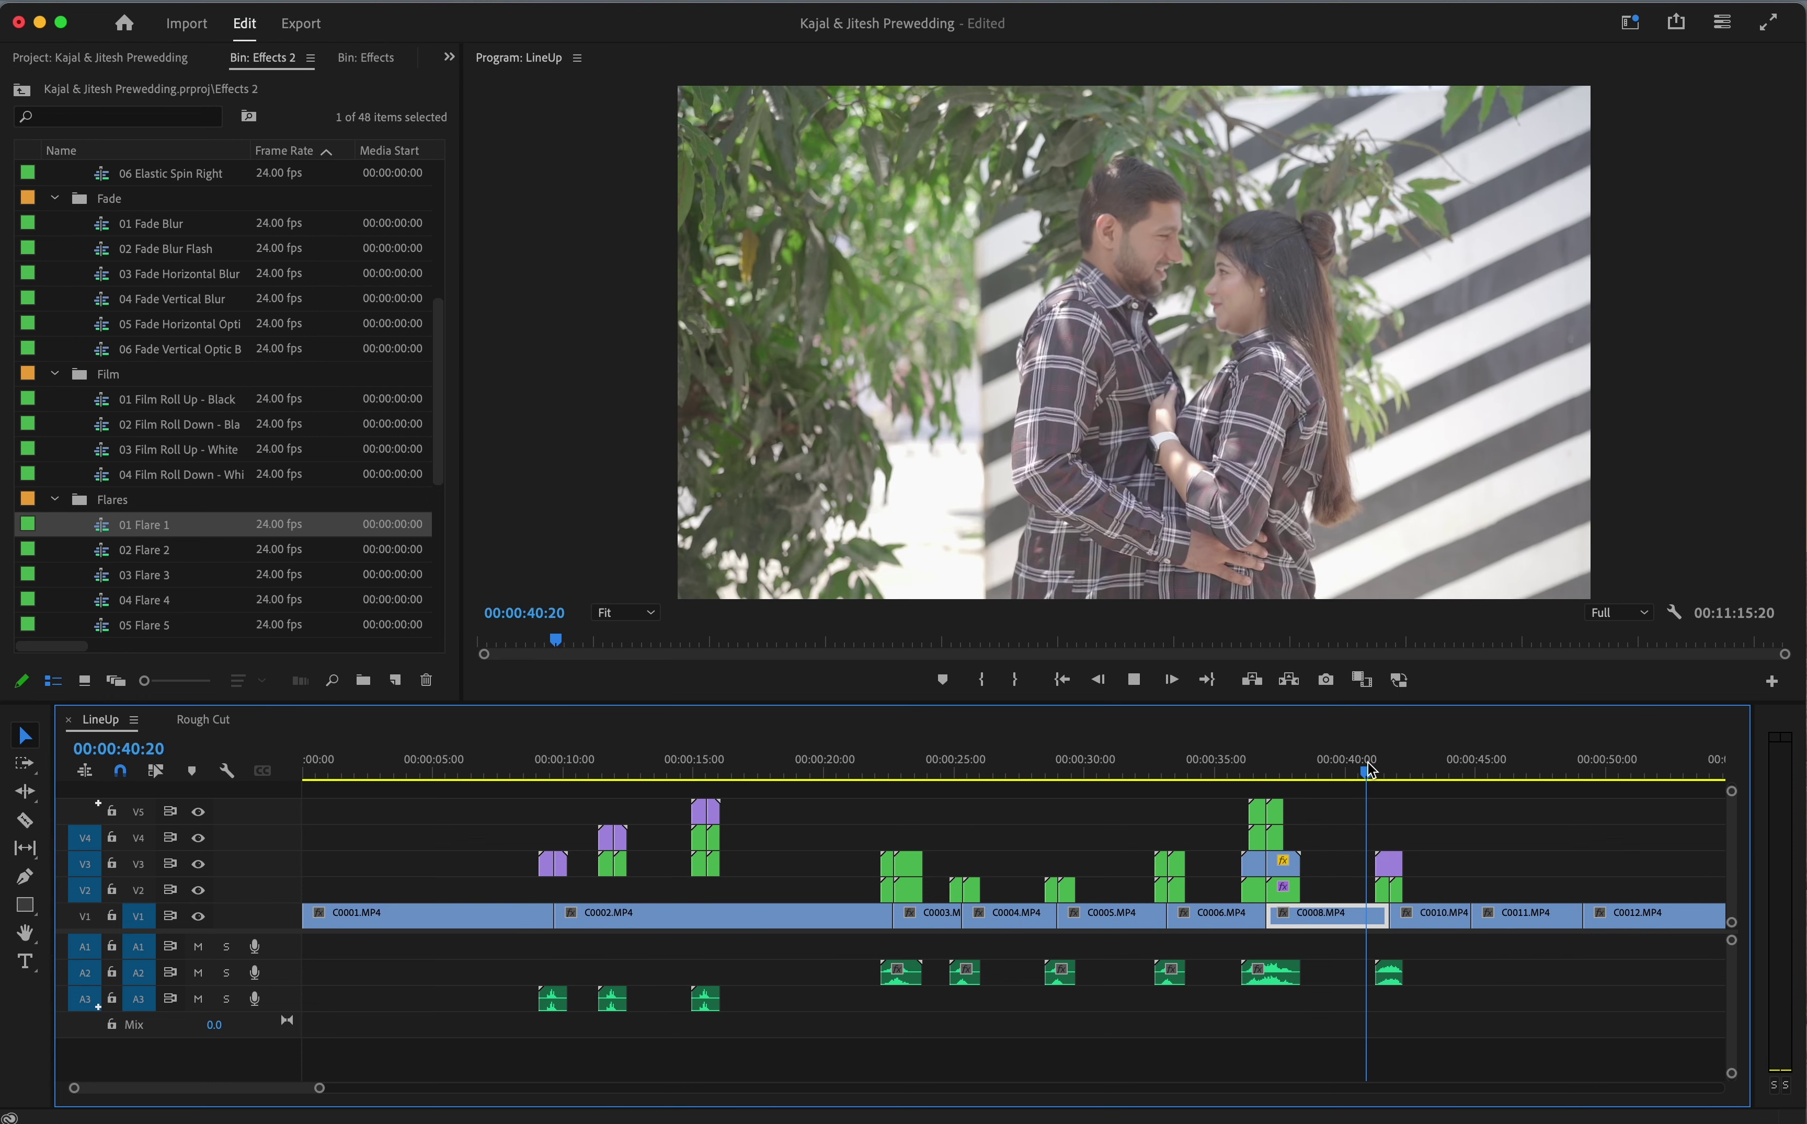
pyautogui.press('space')
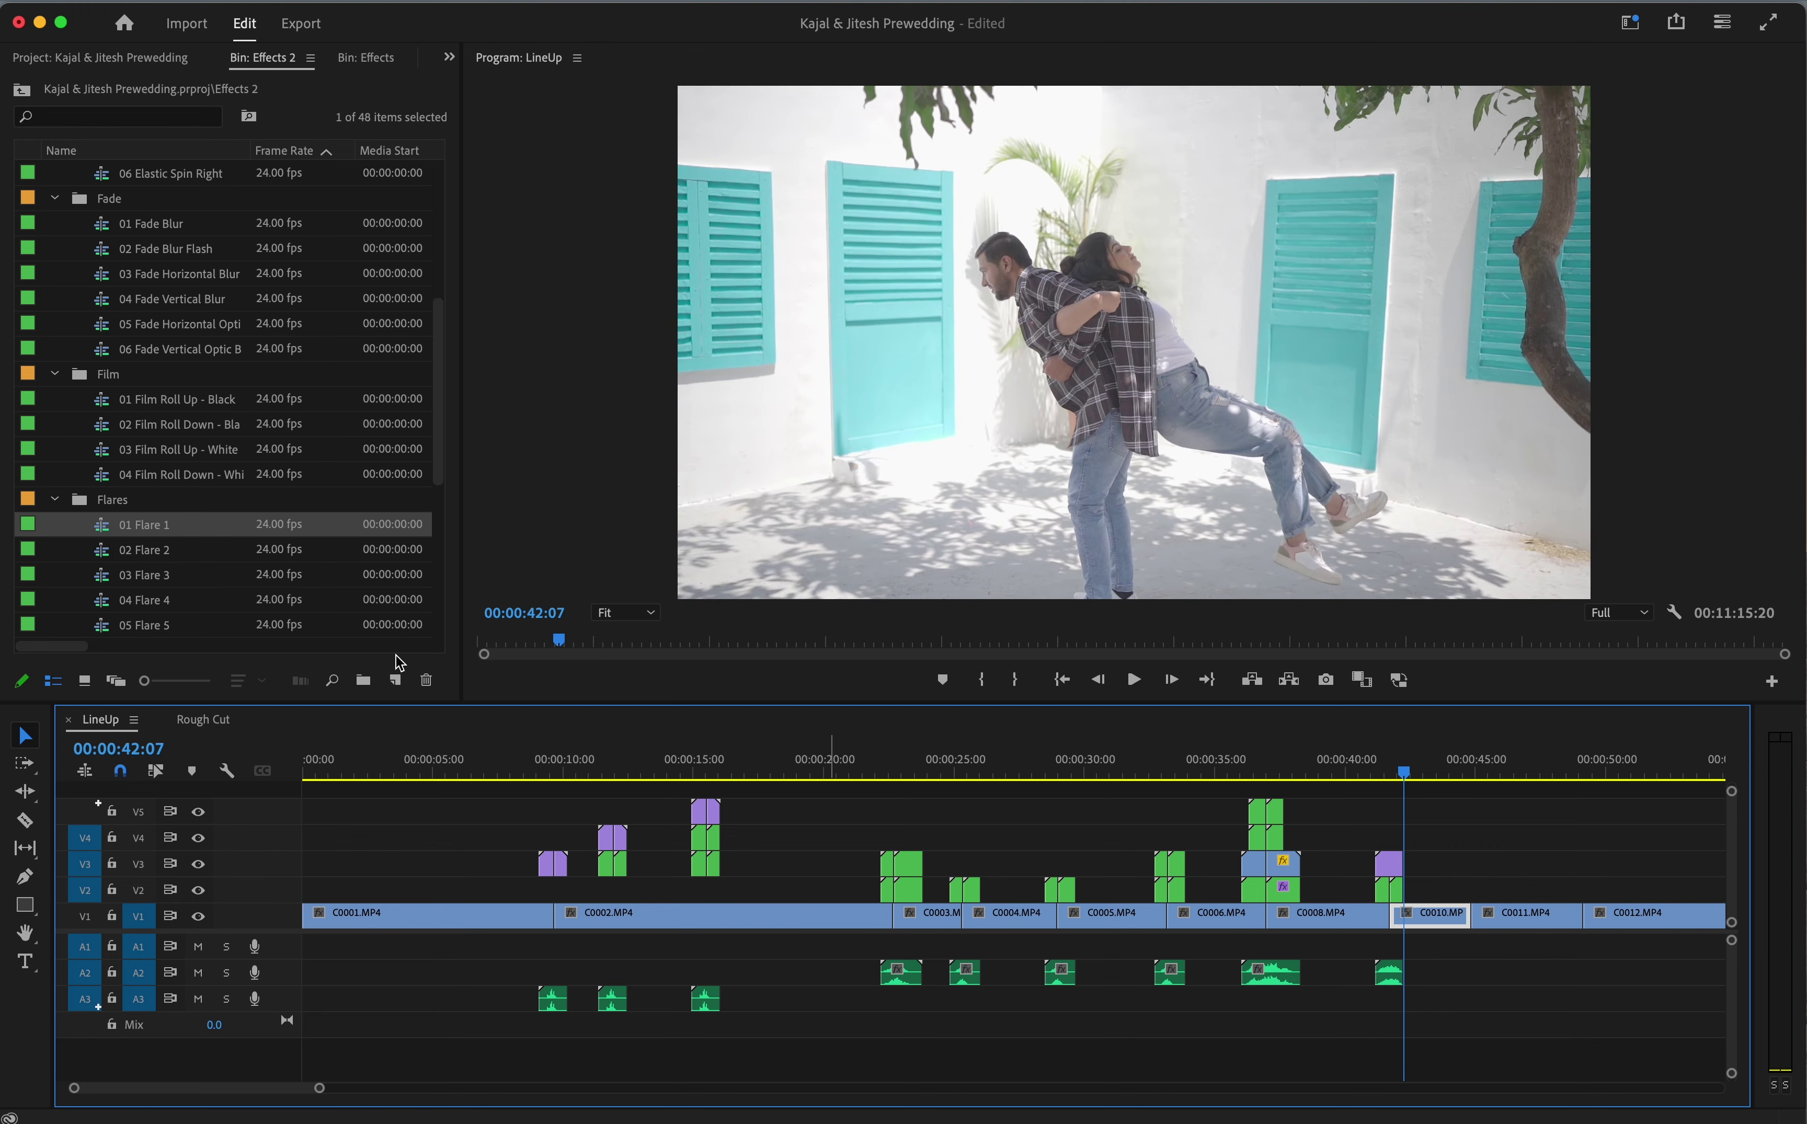
# Add 01 Glass Shards Left near 44 s and 07 Glass Panel Left at the next cut, previewing both
pyautogui.scroll(-1, 218, 609)
pyautogui.scroll(-5, 218, 606)
pyautogui.click(55, 299)
pyautogui.moveTo(111, 327); pyautogui.dragTo(1477, 889)
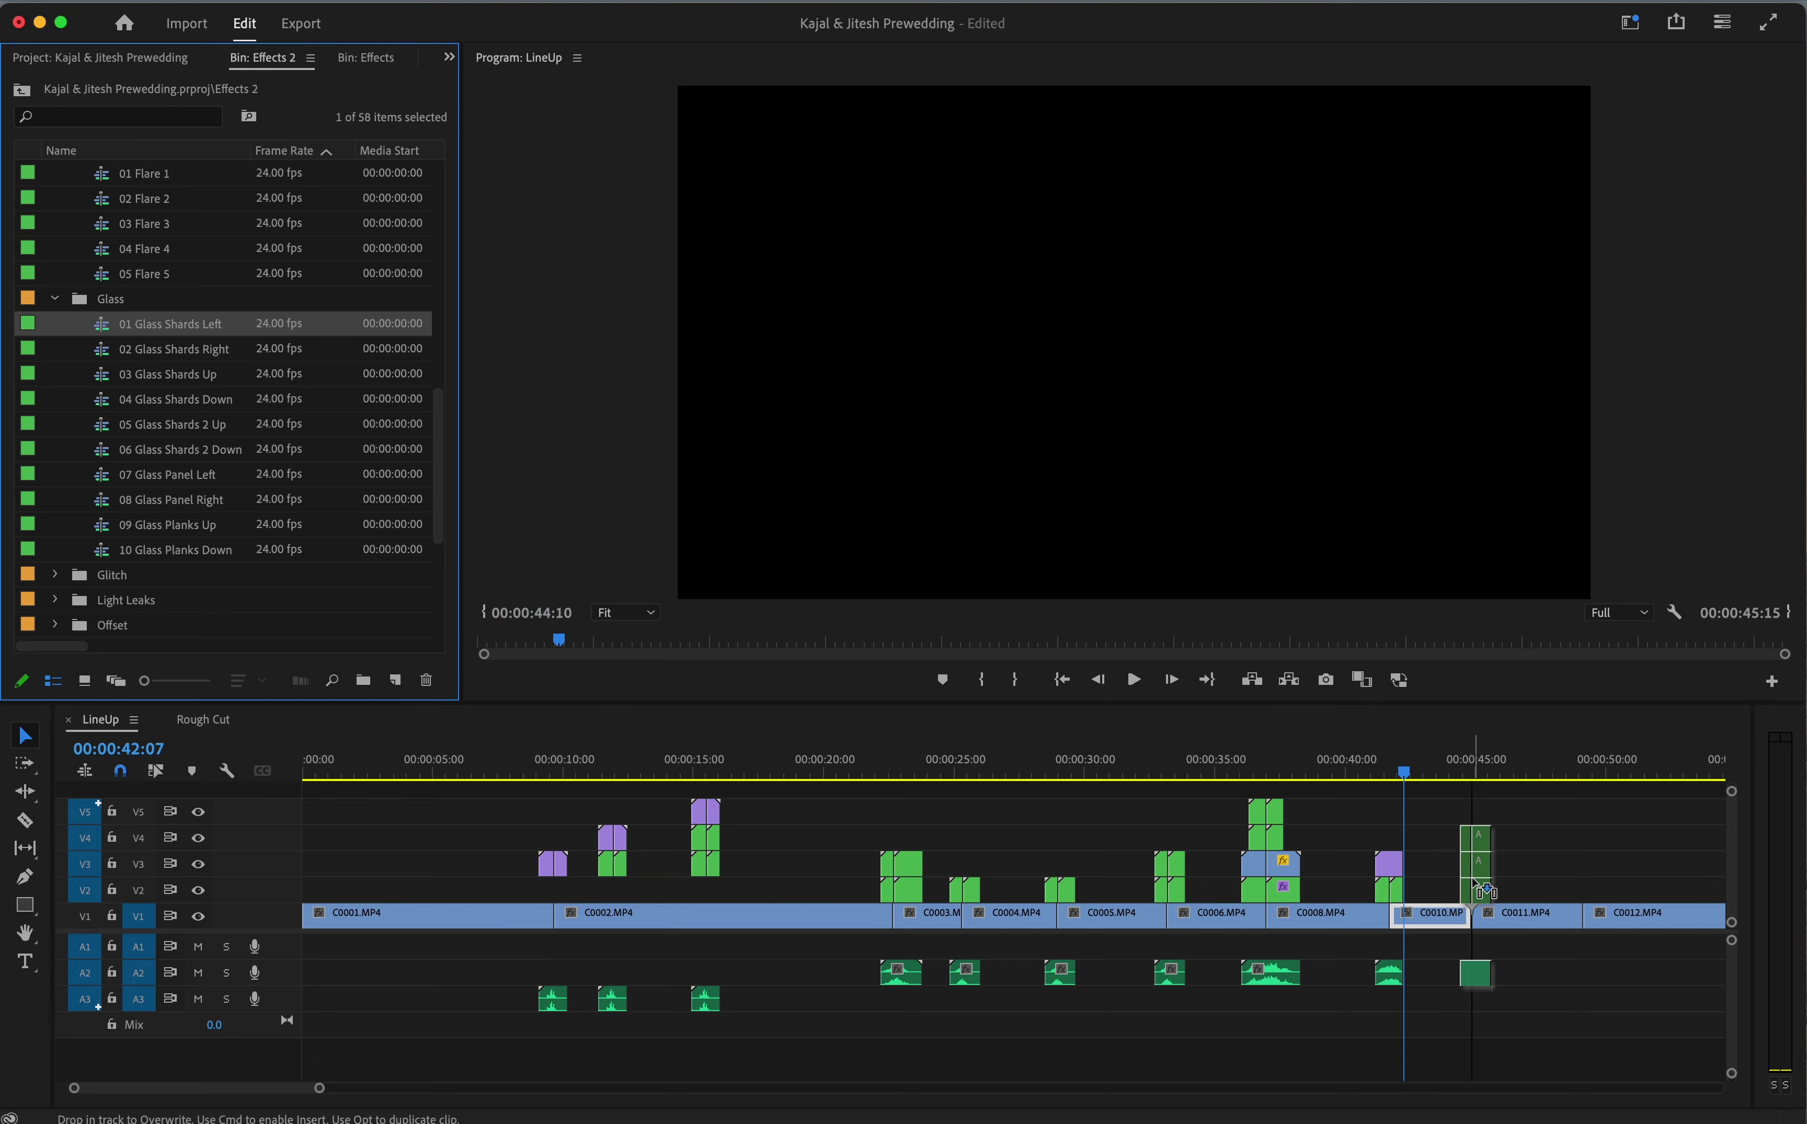
pyautogui.click(1441, 739)
pyautogui.press('space')
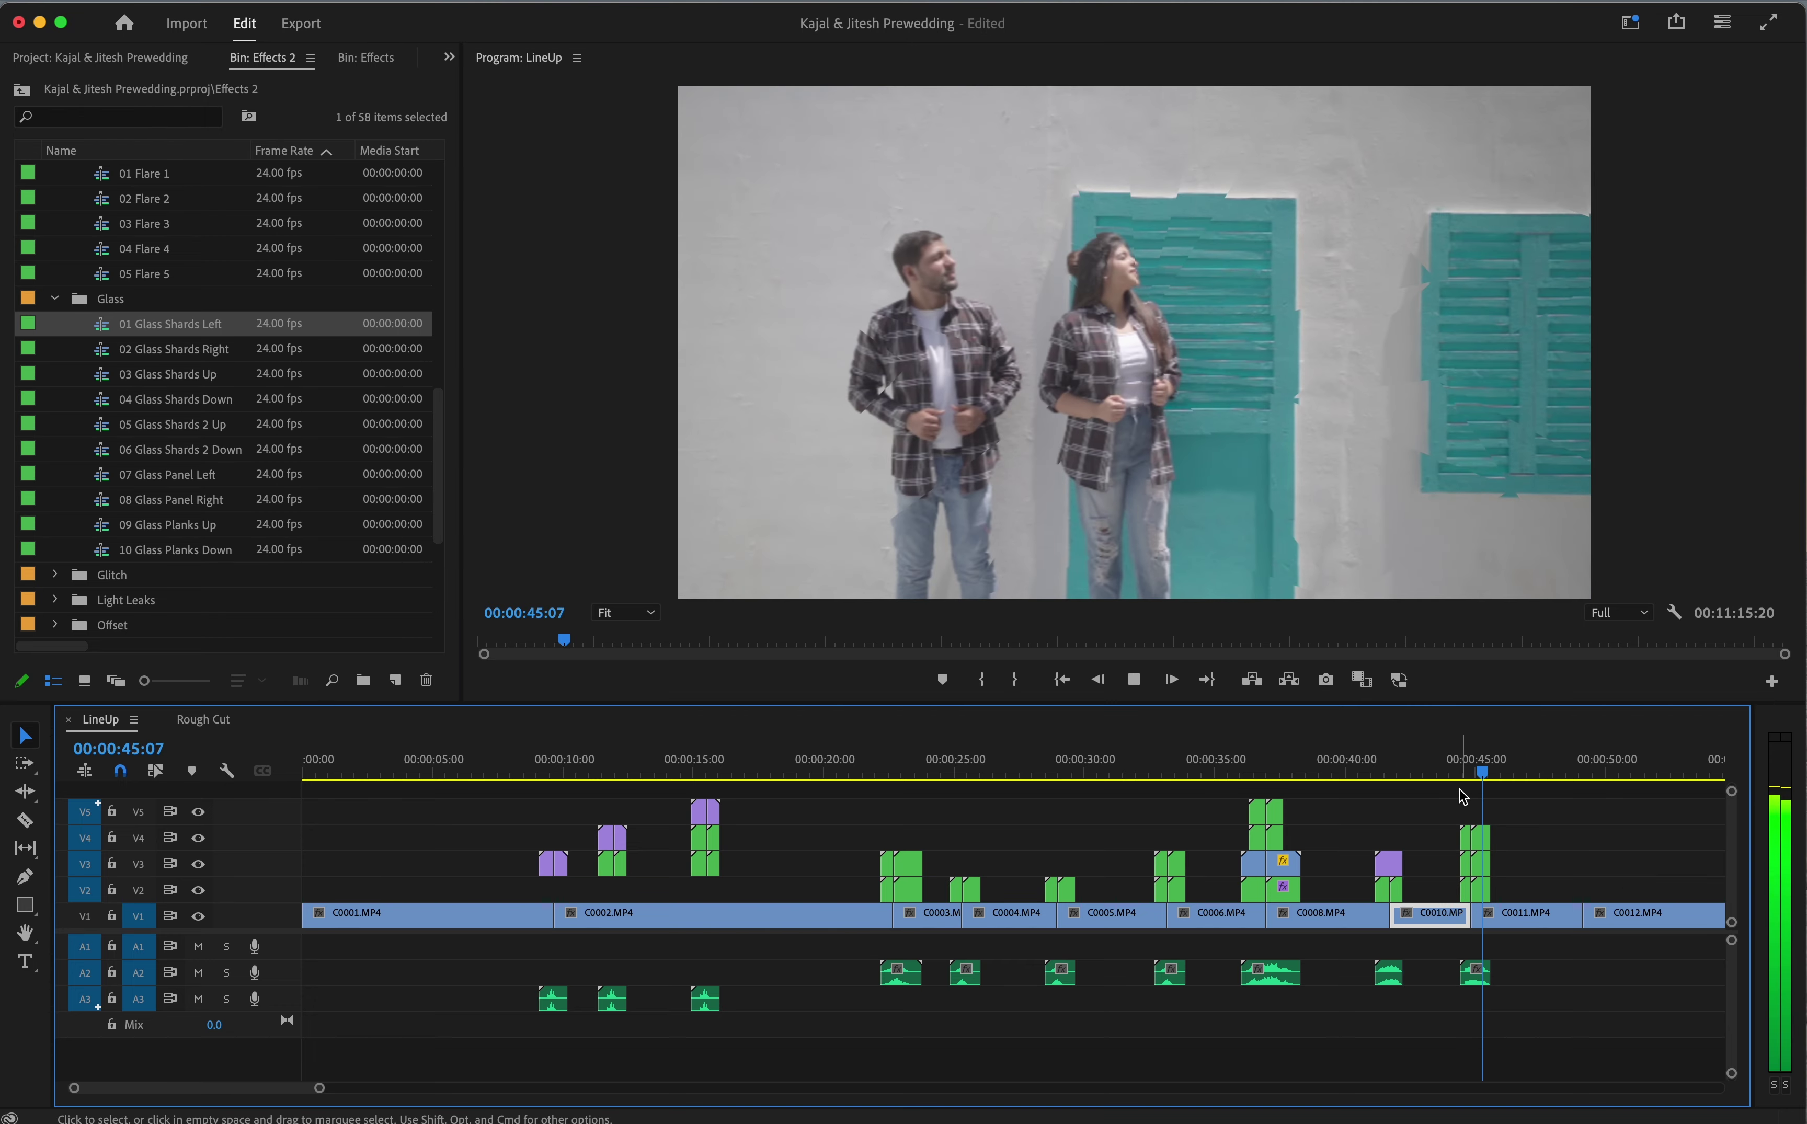
pyautogui.press('space')
pyautogui.moveTo(216, 476); pyautogui.dragTo(1592, 833)
pyautogui.click(1558, 767)
pyautogui.press('space')
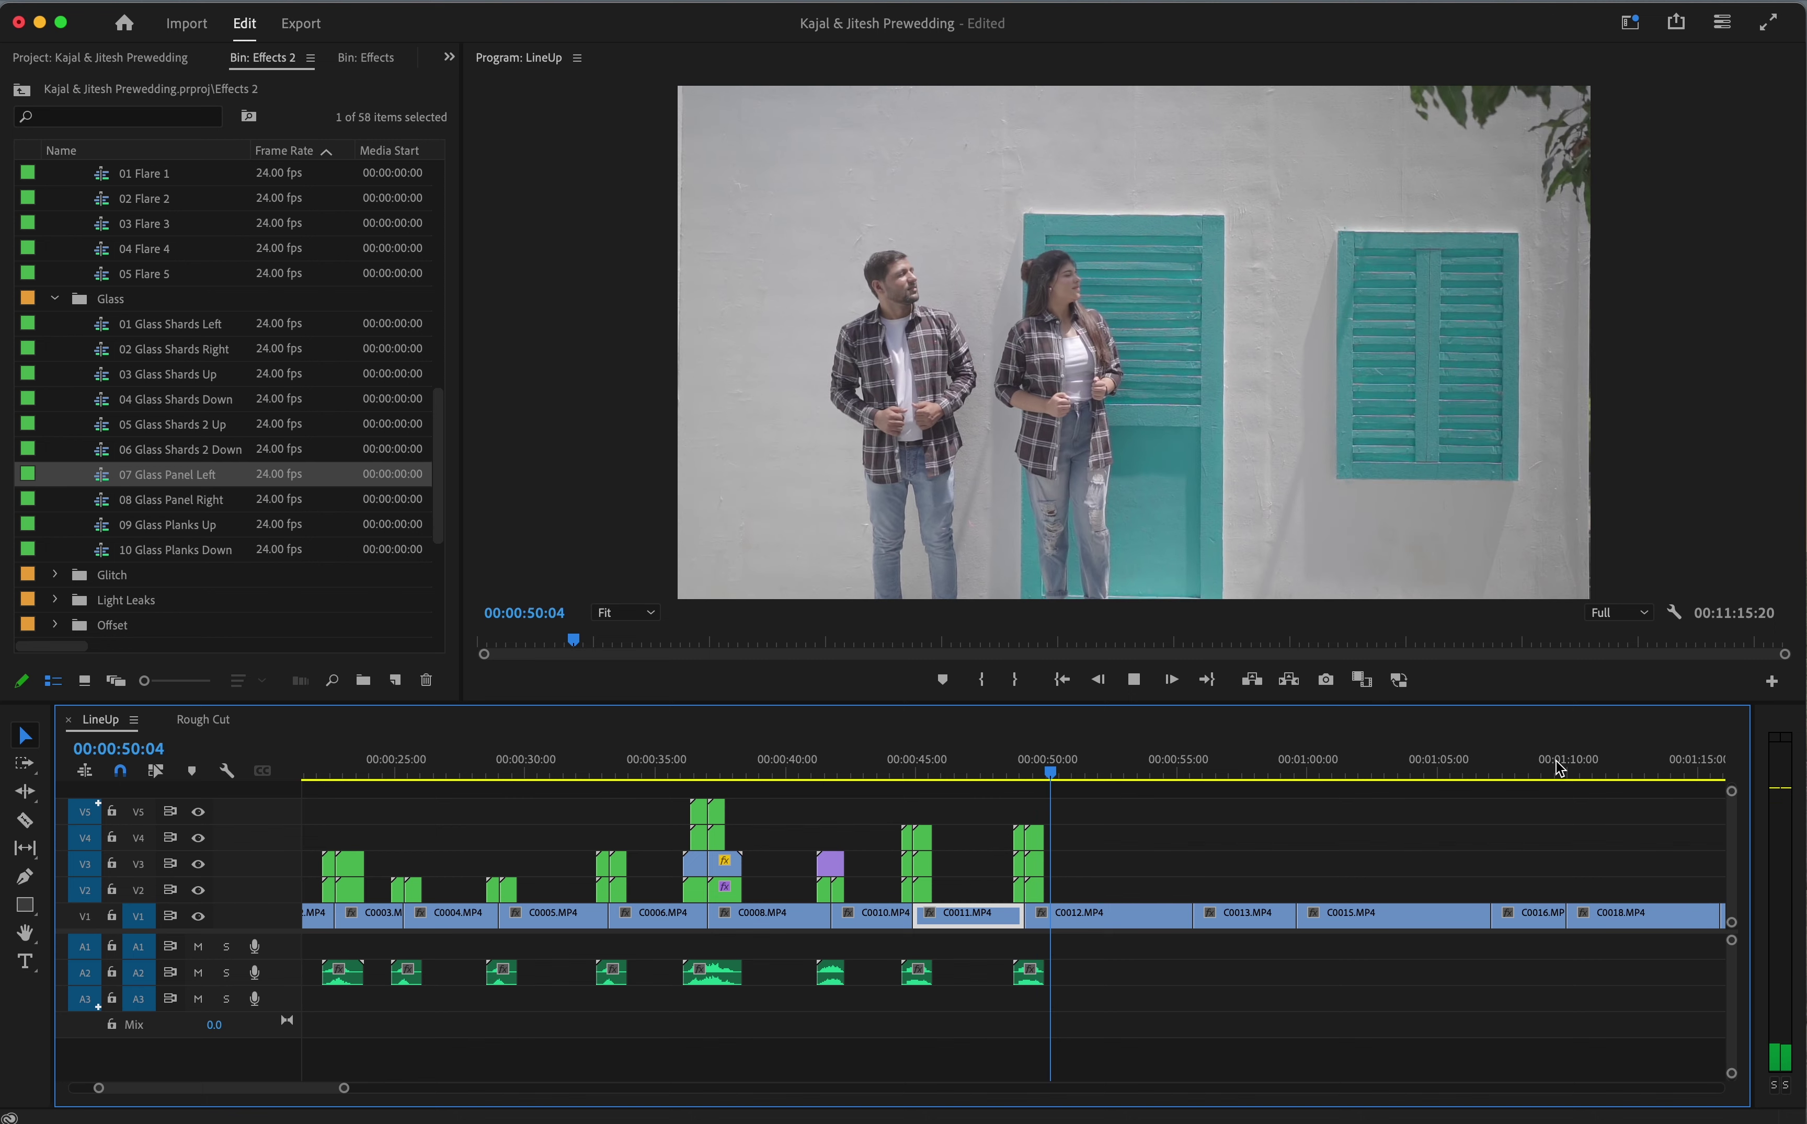
pyautogui.click(992, 774)
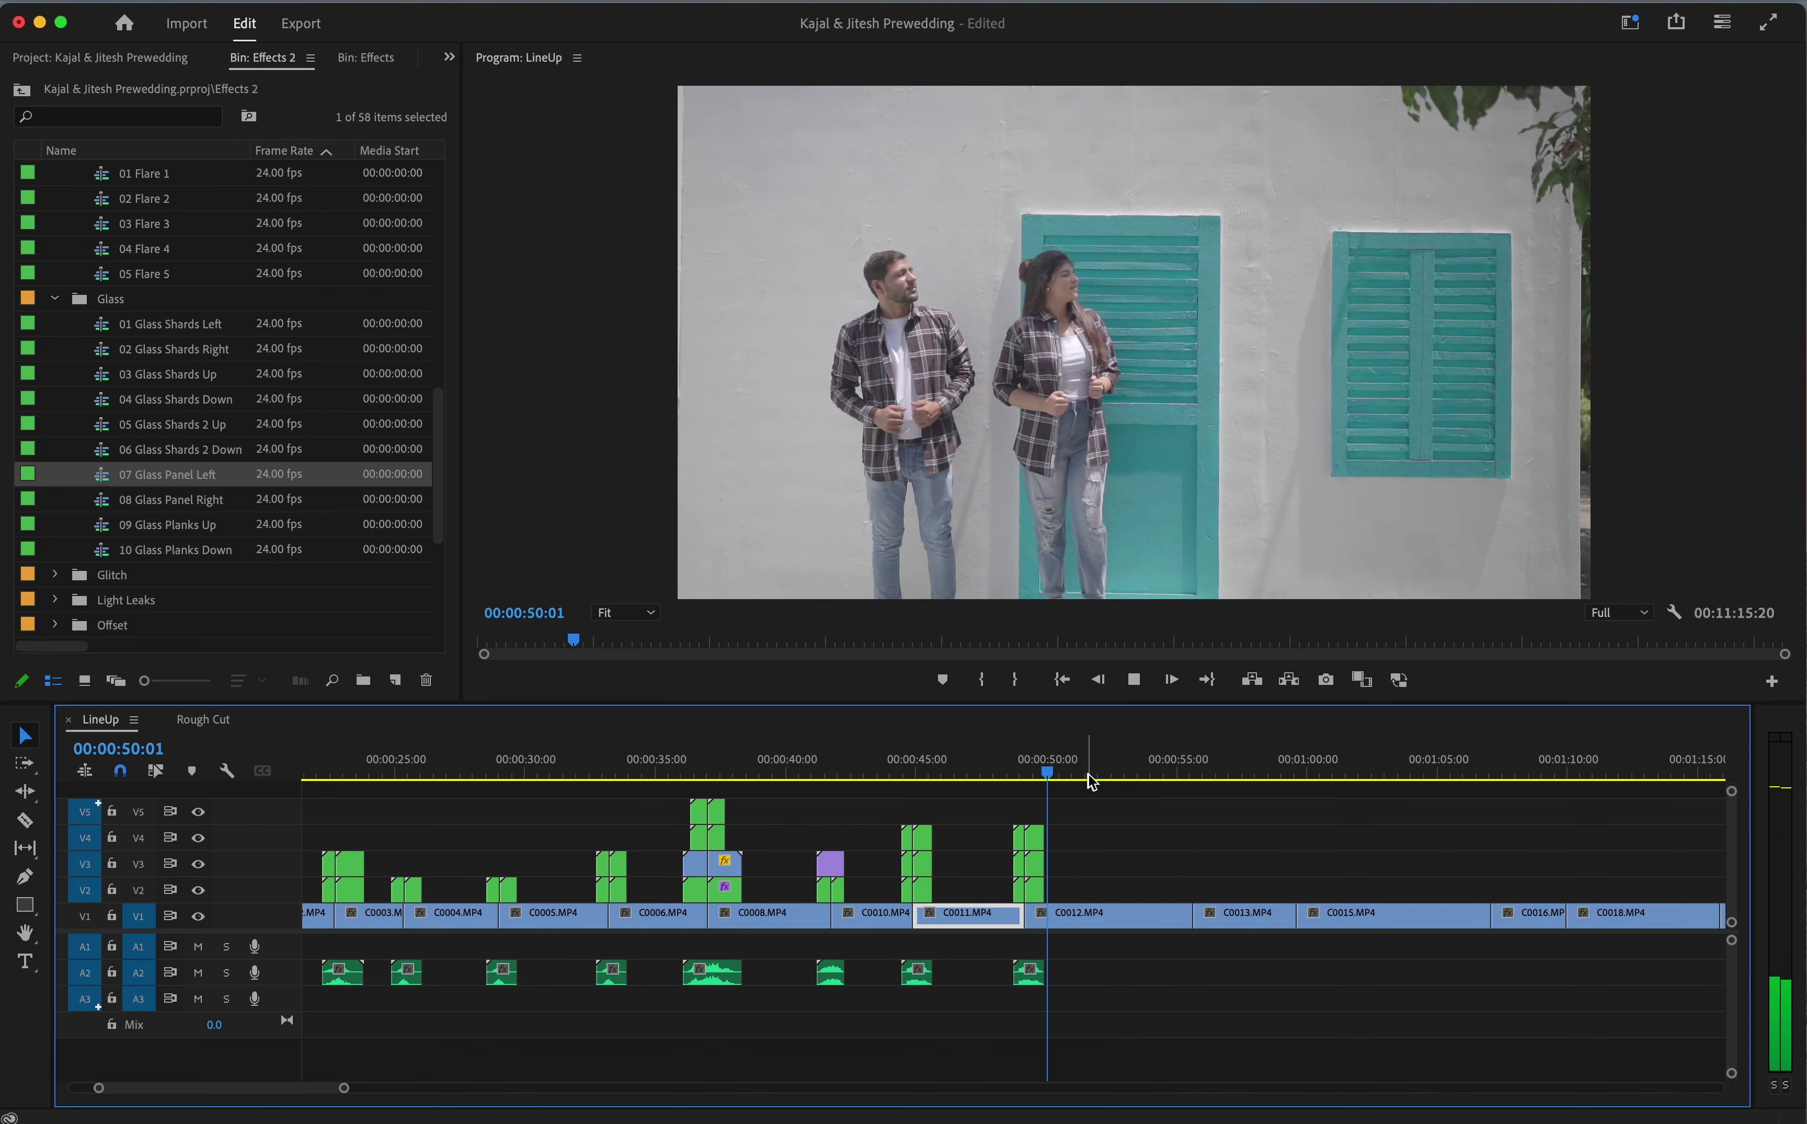
pyautogui.press('space')
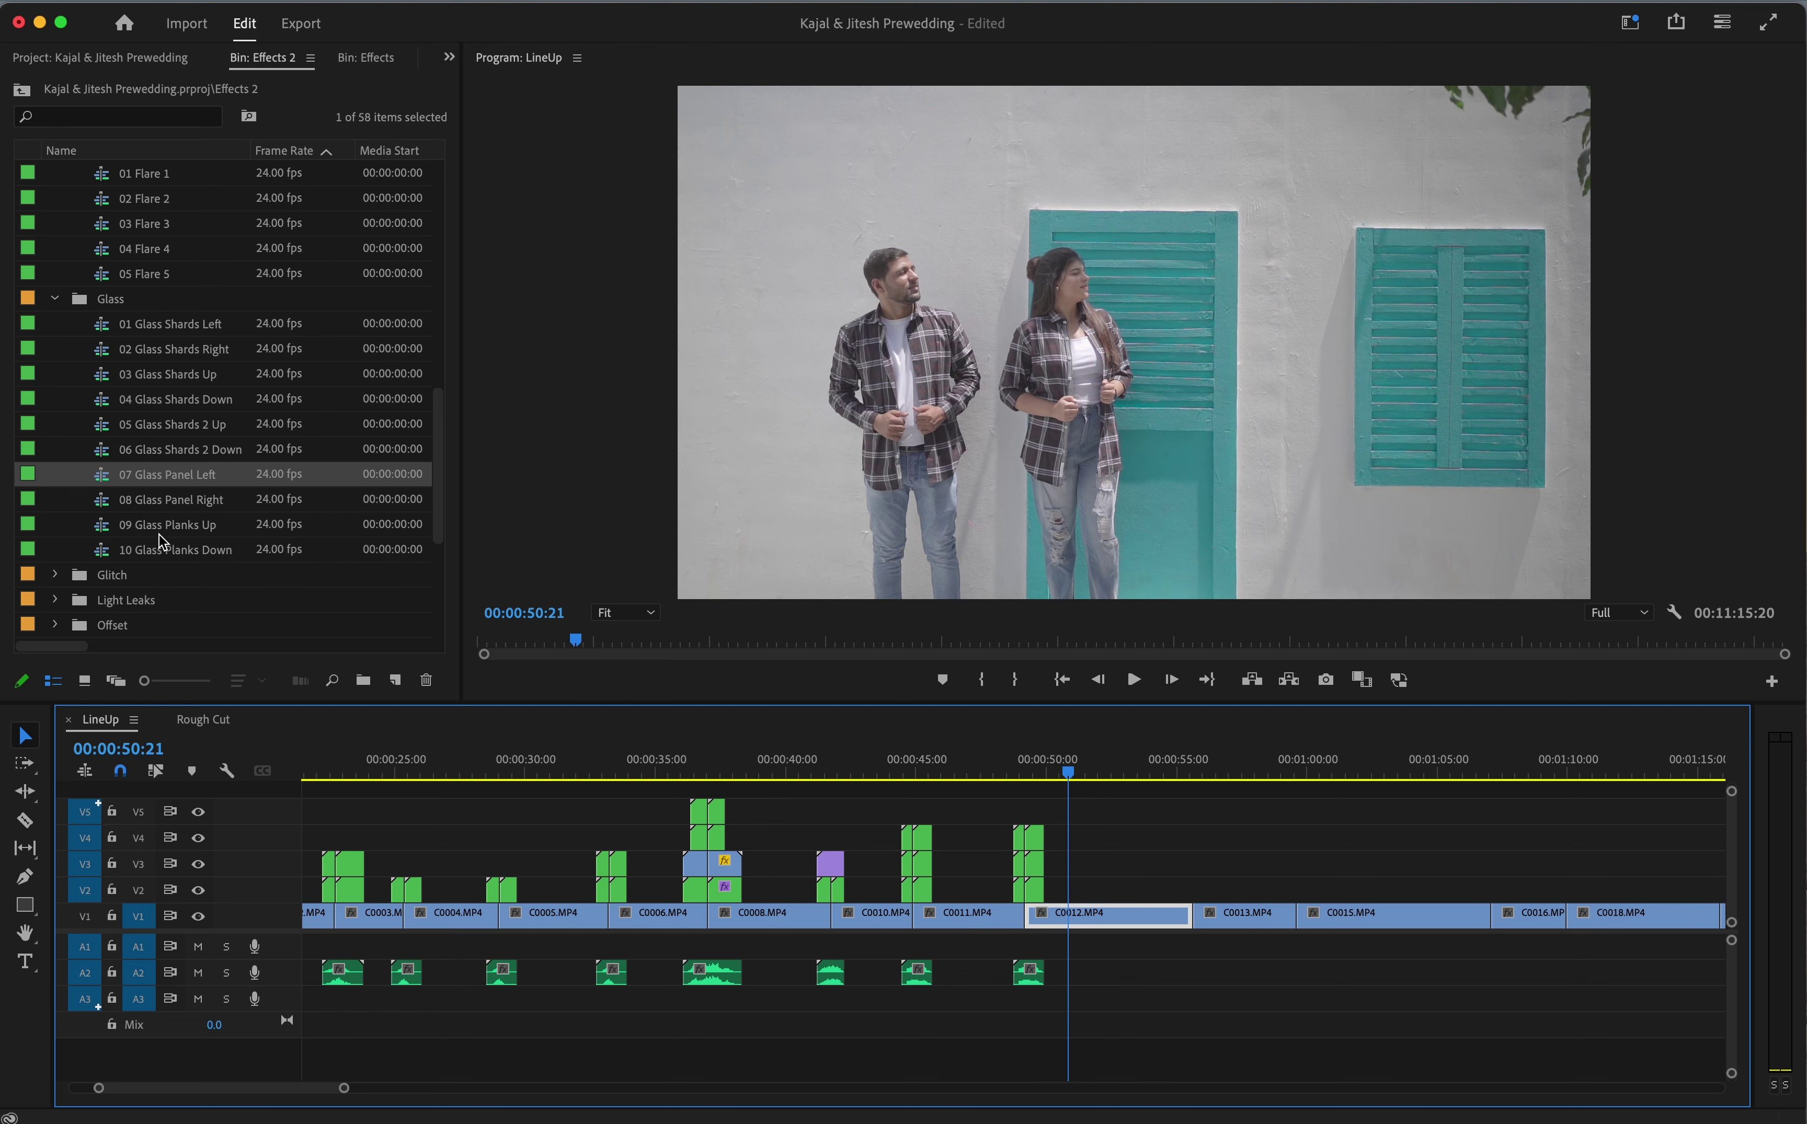
pyautogui.scroll(-3, 160, 539)
# Place 01 Glitch Short near 0:55 and 05 Glitch Blocks Pan Down near 0:59, previewing both
pyautogui.click(57, 424)
pyautogui.moveTo(152, 449); pyautogui.dragTo(1197, 902)
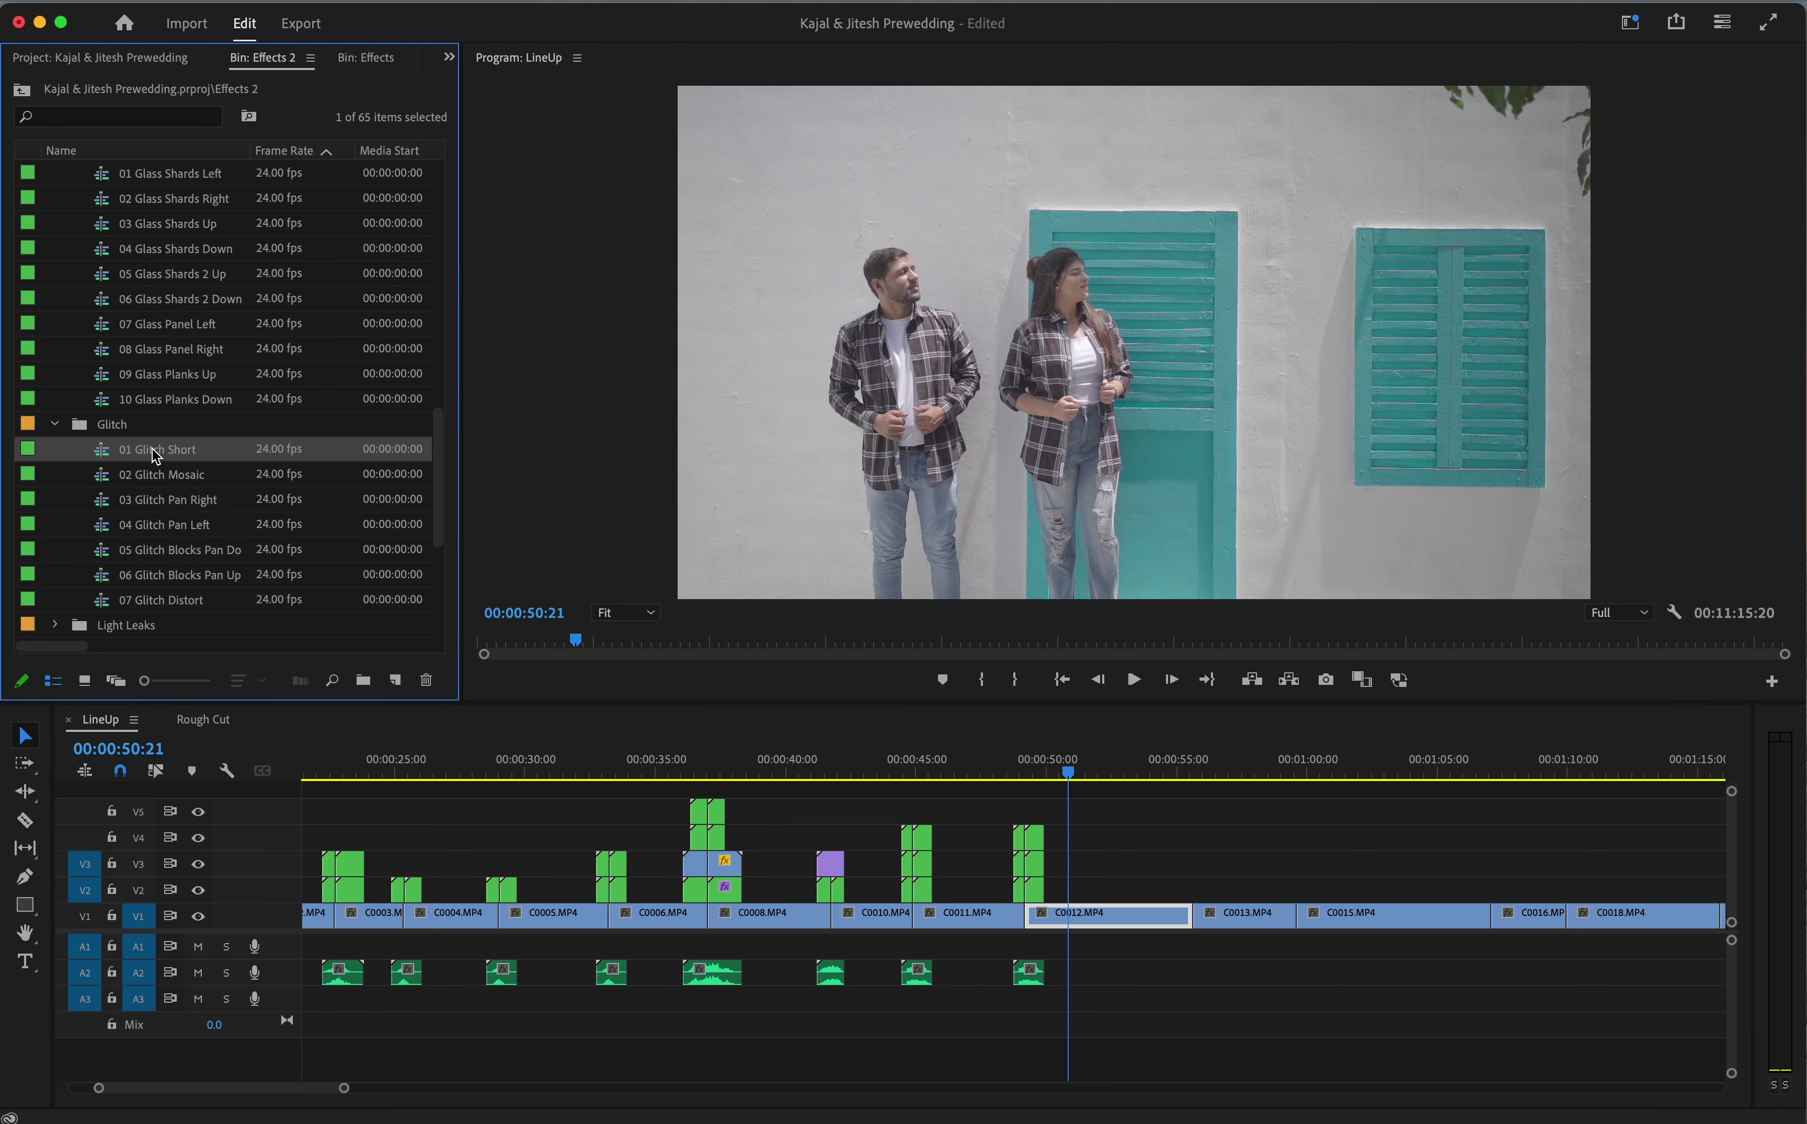
pyautogui.click(1180, 773)
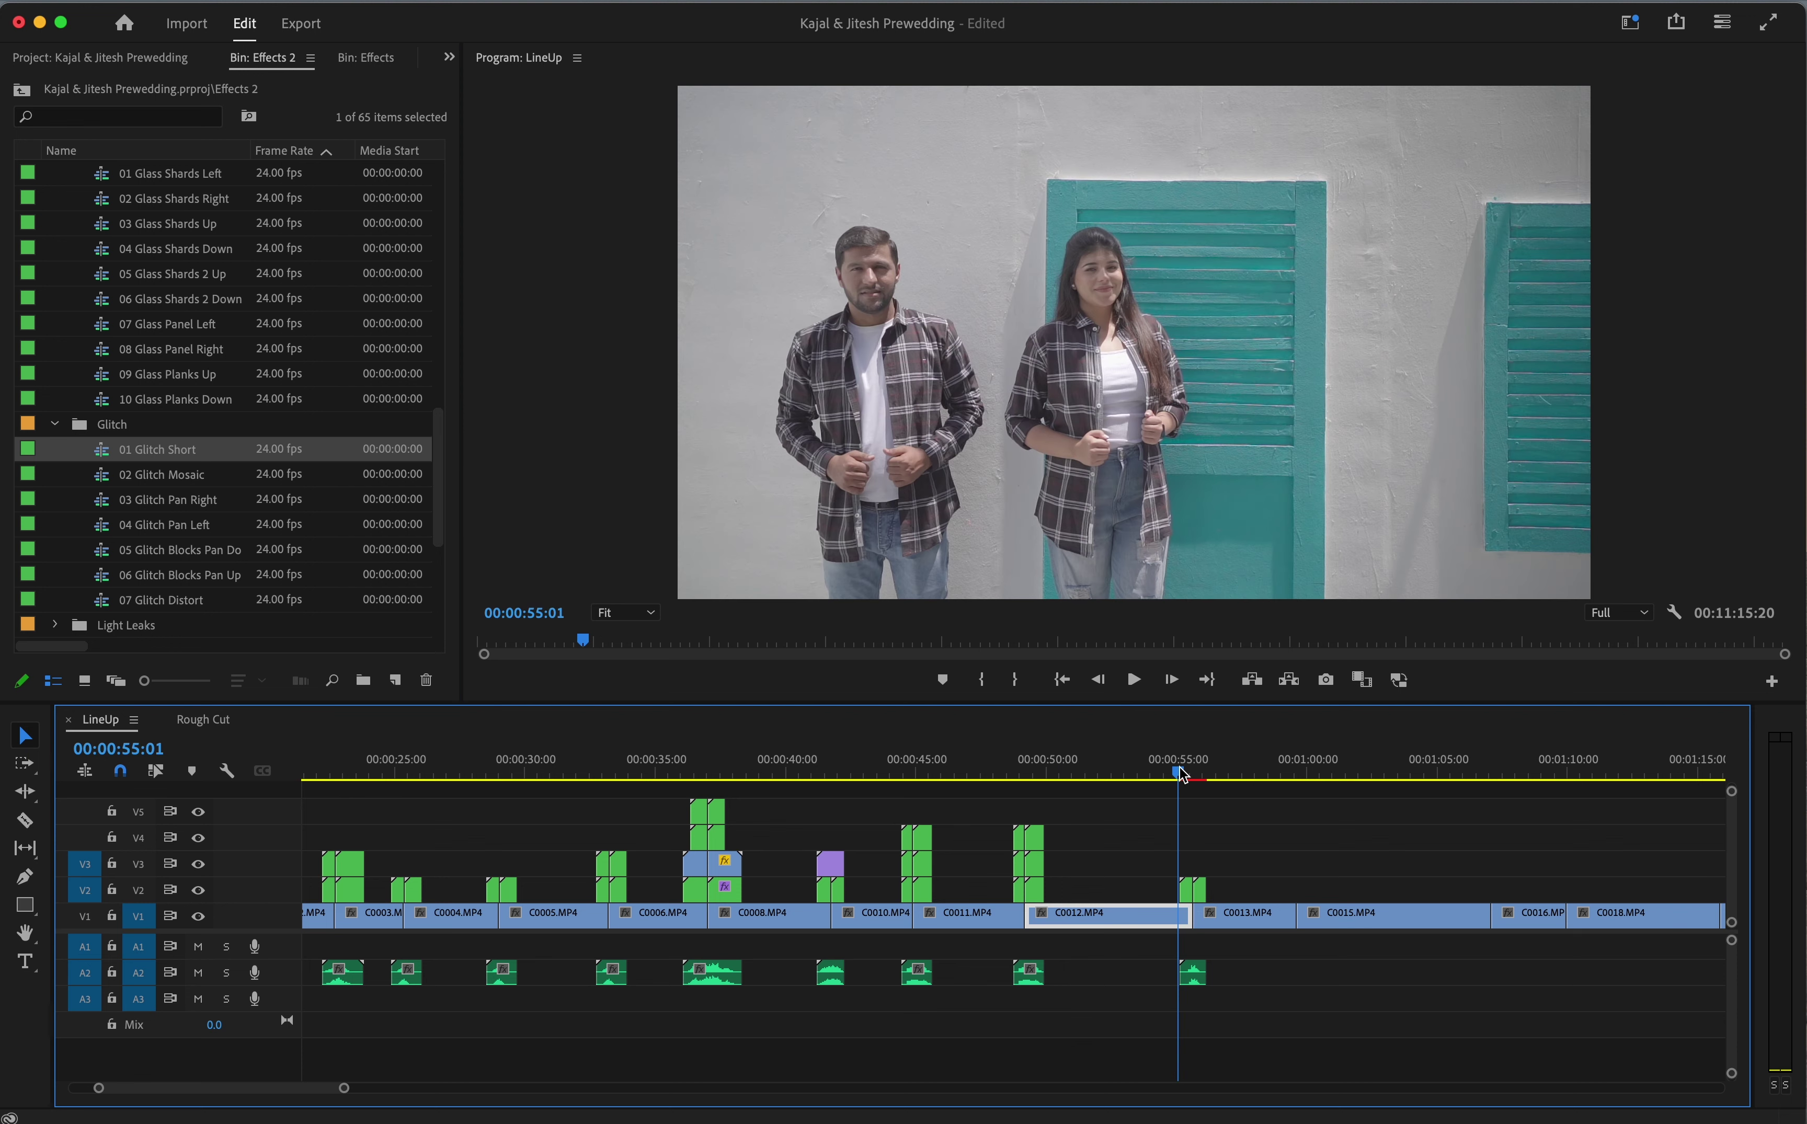
pyautogui.press('space')
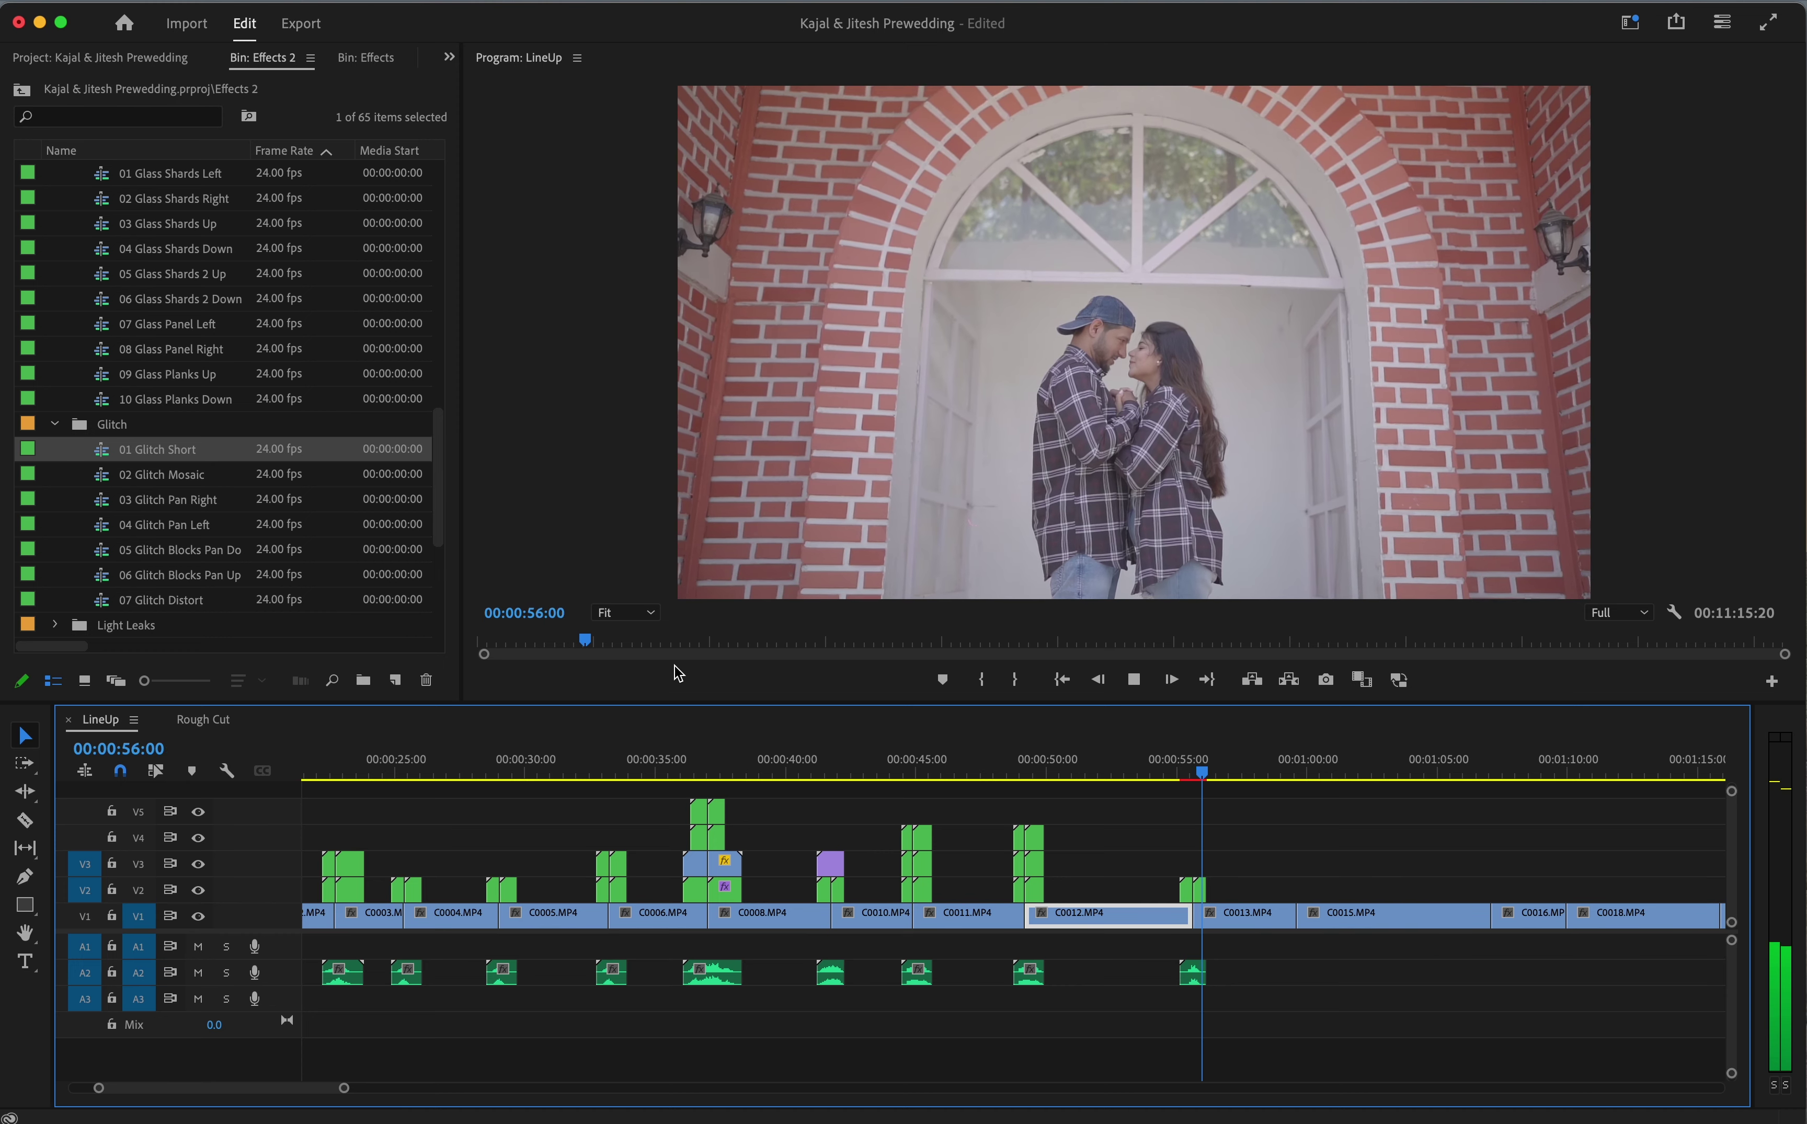
pyautogui.moveTo(178, 549)
pyautogui.mouseDown()
pyautogui.moveTo(1315, 827)
pyautogui.moveTo(1314, 878)
pyautogui.mouseUp()
pyautogui.press('space')
pyautogui.scroll(-1, 234, 556)
pyautogui.scroll(-4, 235, 556)
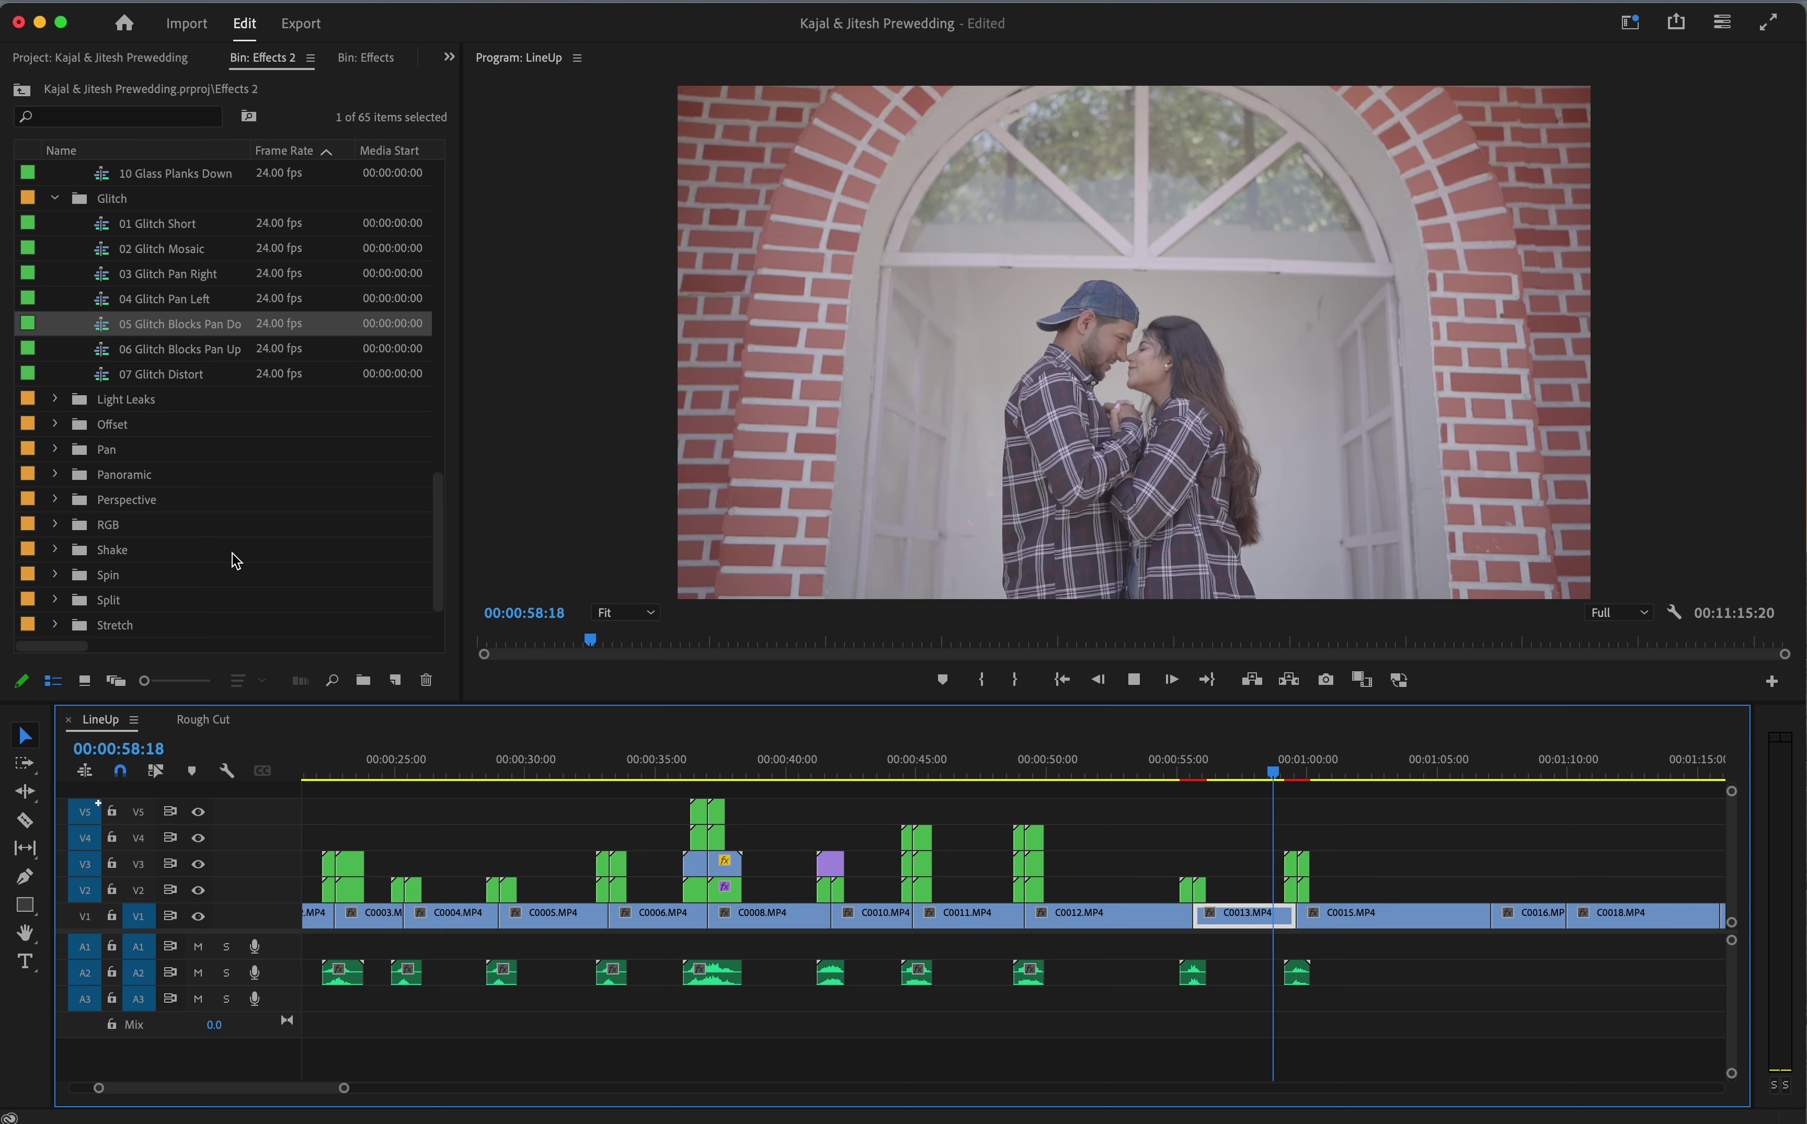
pyautogui.press('space')
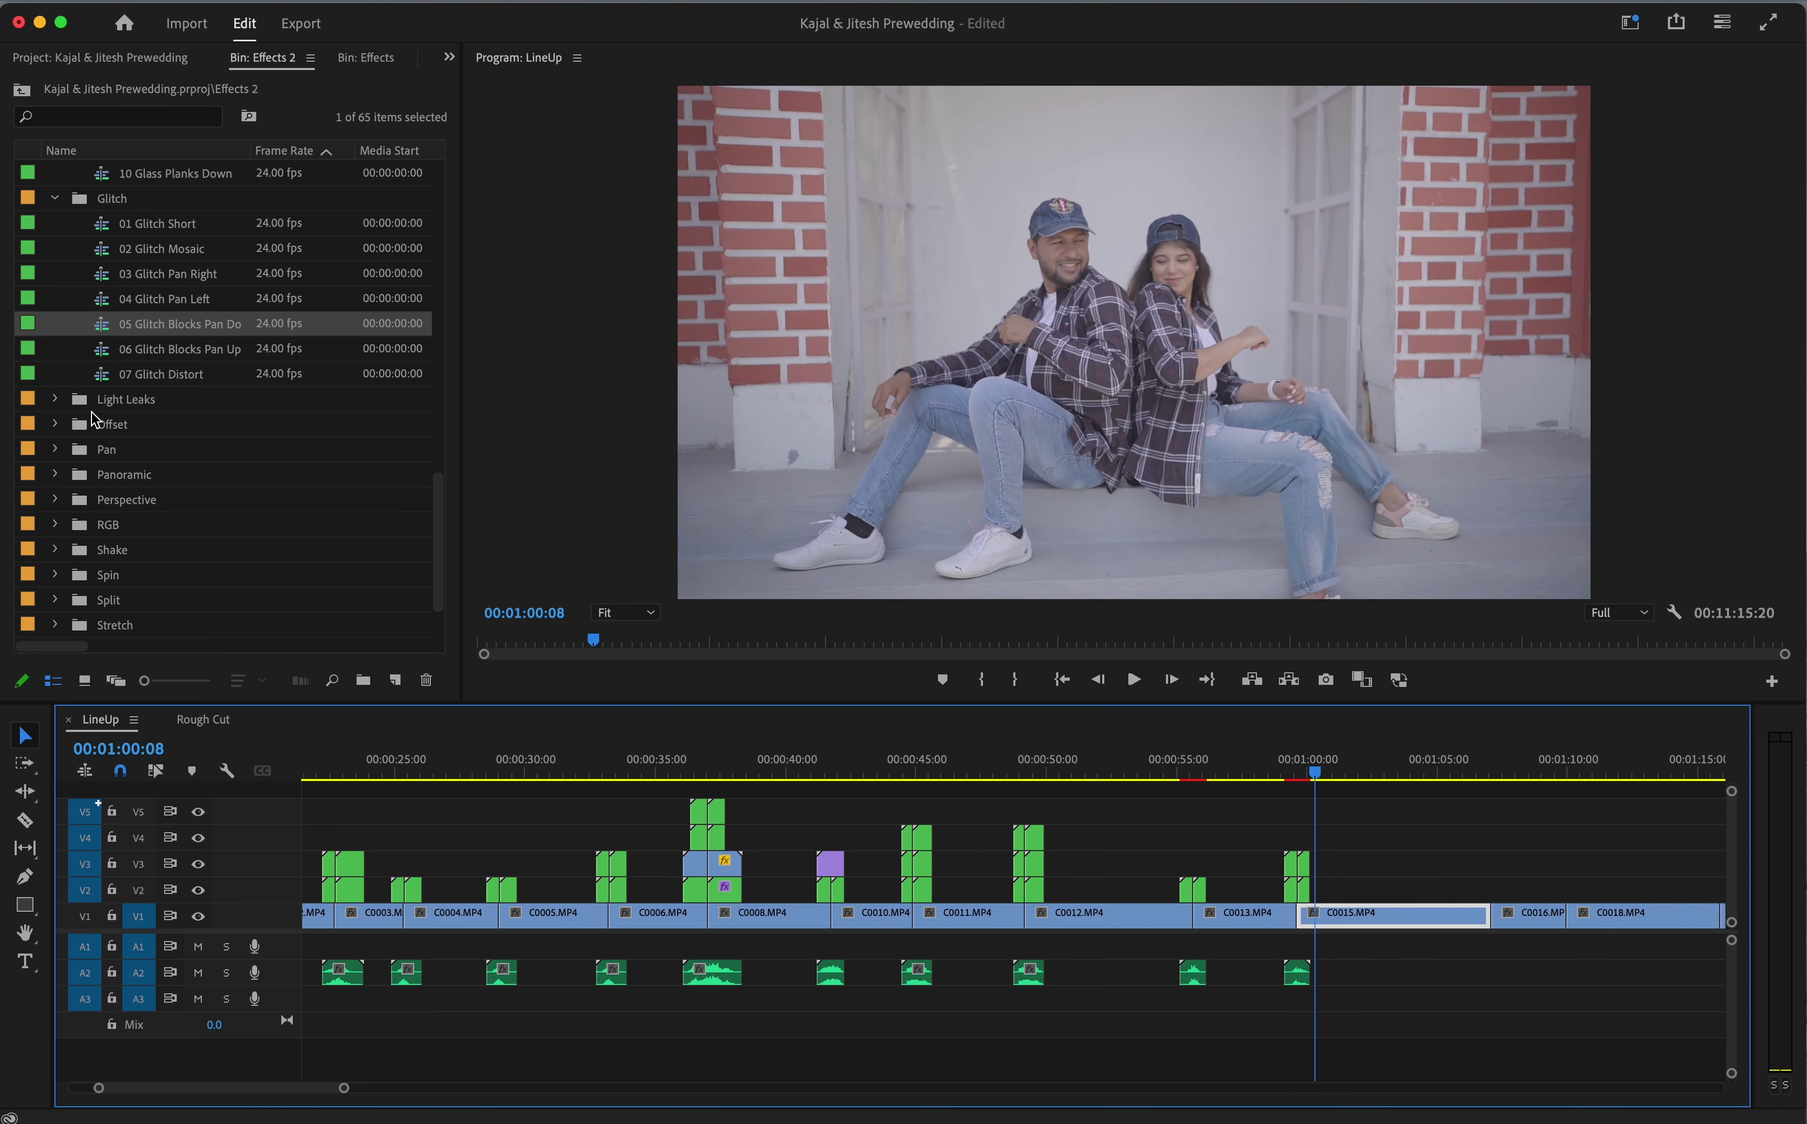
# Place 02 Light Leaks 2 over the cut near 1:05 and preview it
pyautogui.click(54, 399)
pyautogui.moveTo(125, 444); pyautogui.dragTo(1489, 888)
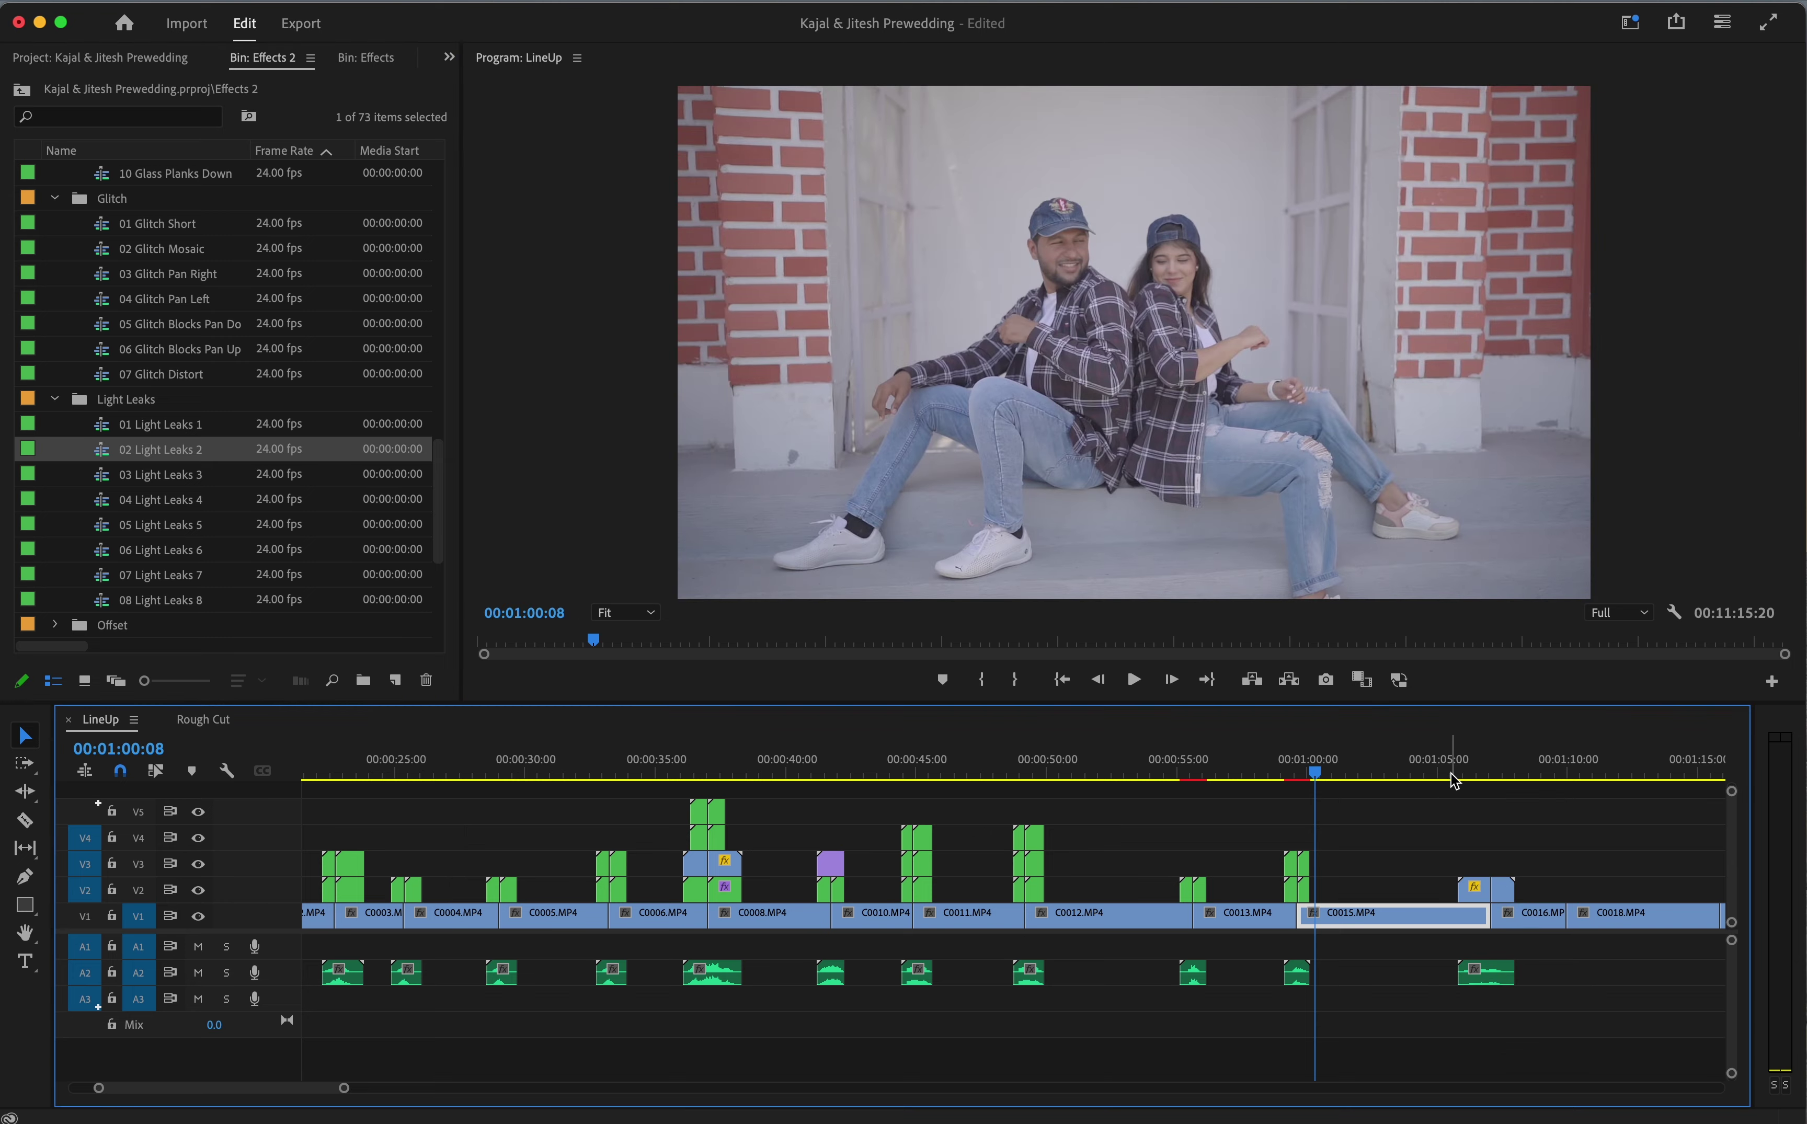
pyautogui.click(1448, 777)
pyautogui.press('space')
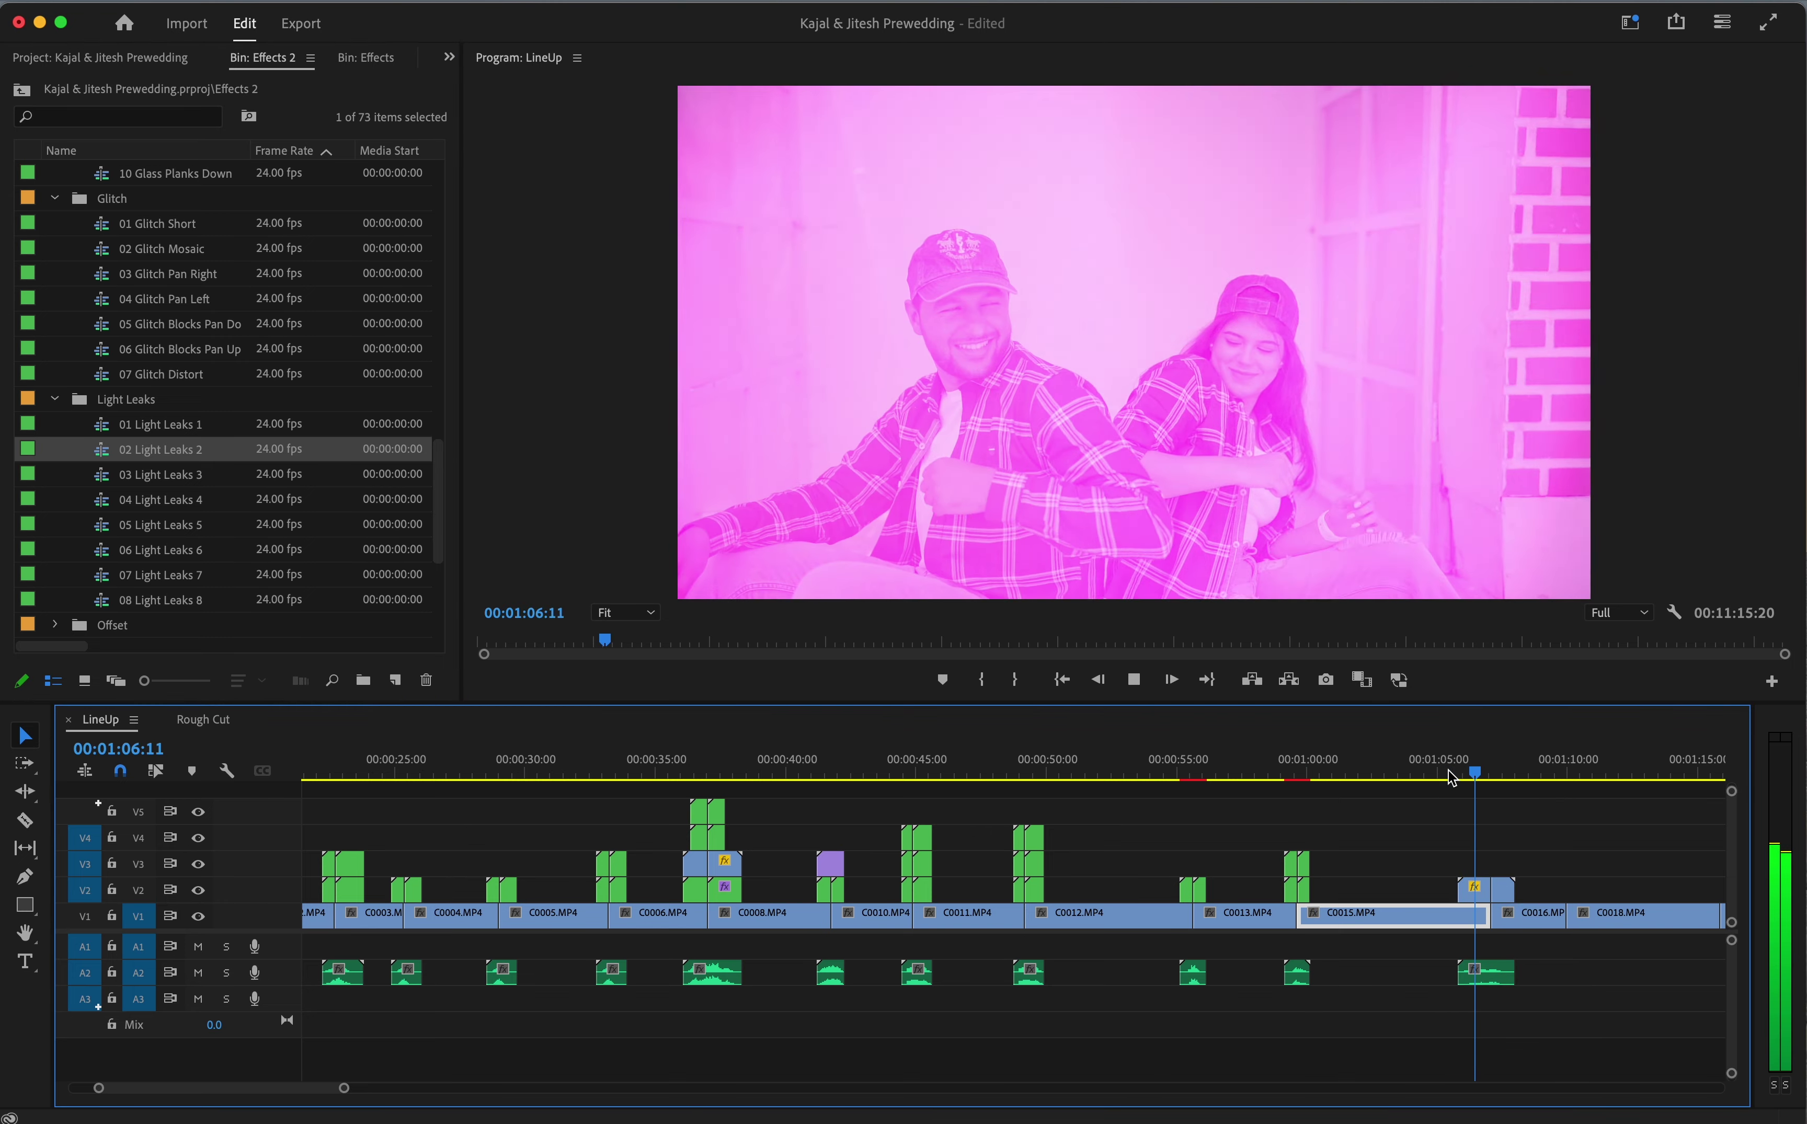
pyautogui.press('space')
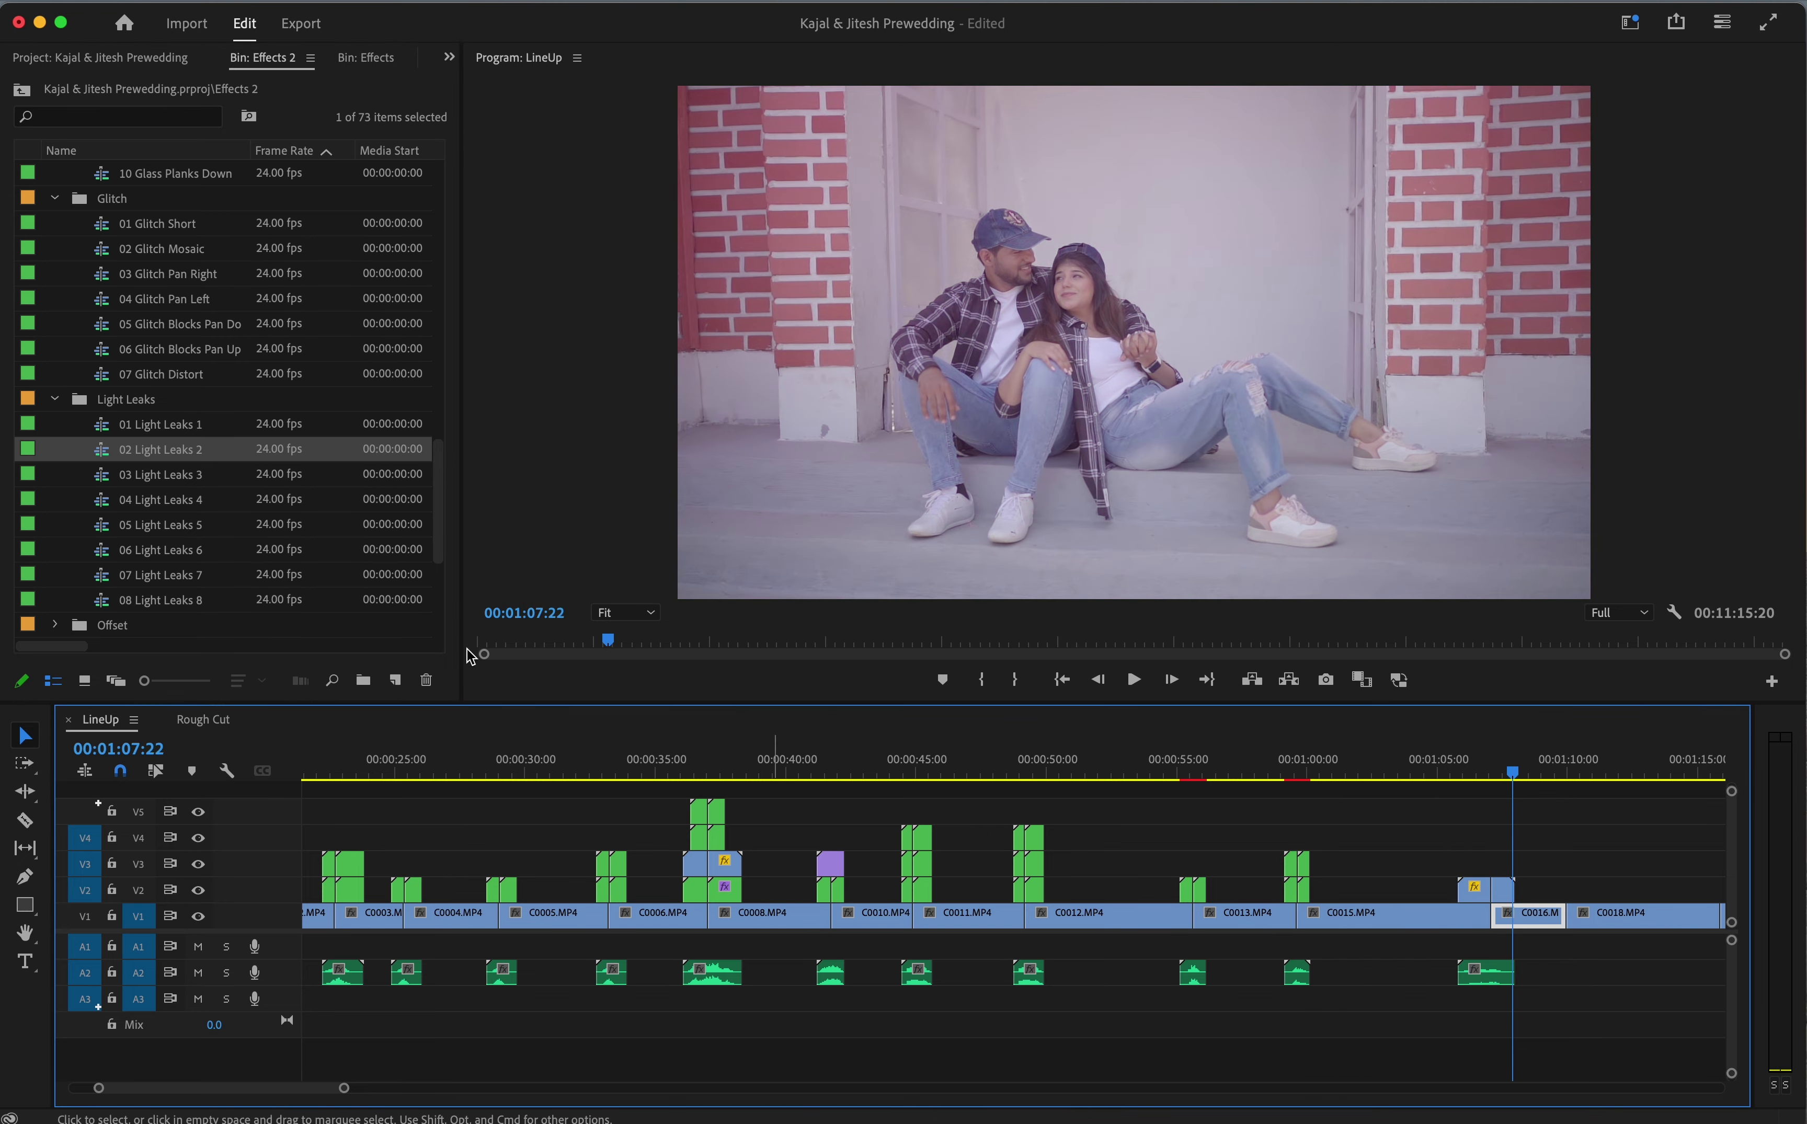
pyautogui.scroll(-5, 111, 553)
pyautogui.click(55, 348)
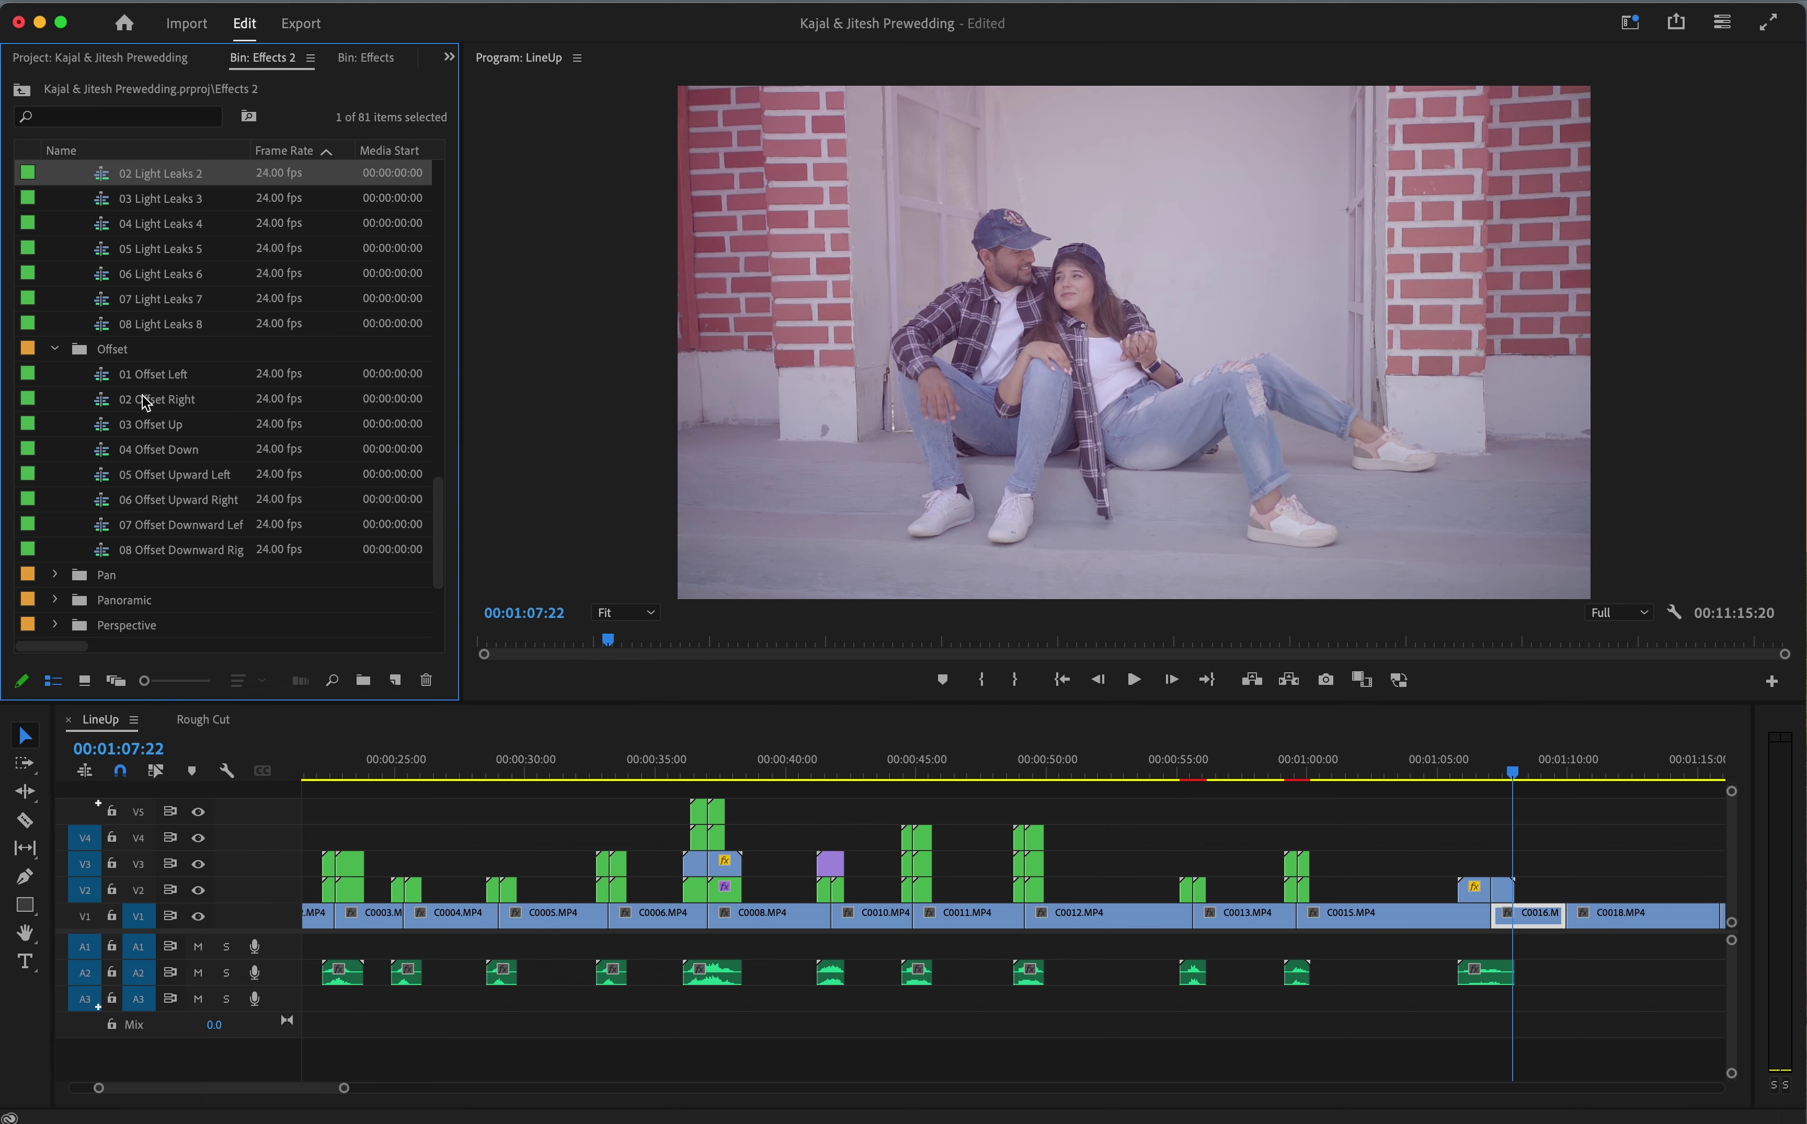
# Place 03 Offset Up near 1:10 and 08 Offset Downward Right near 1:15, previewing them
pyautogui.moveTo(149, 424); pyautogui.dragTo(1573, 888)
pyautogui.press('space')
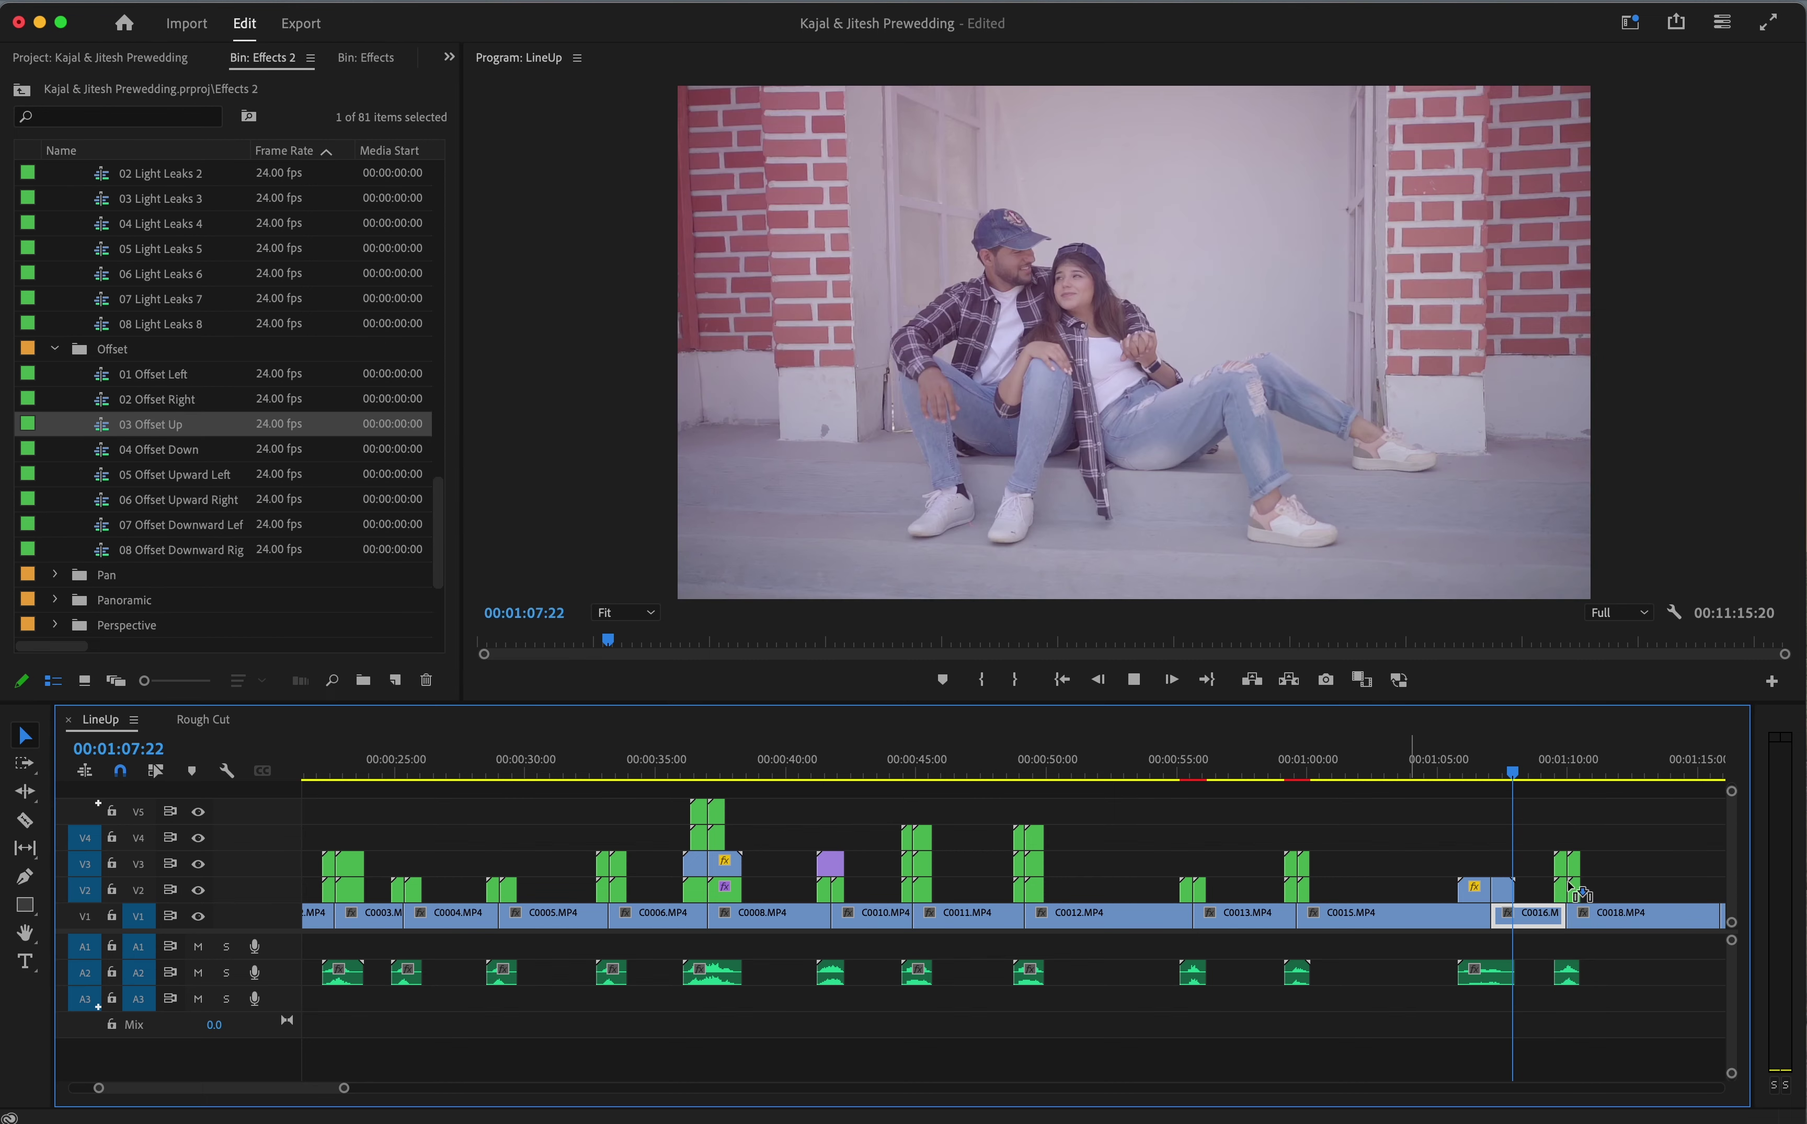
pyautogui.press('-')
pyautogui.press('=')
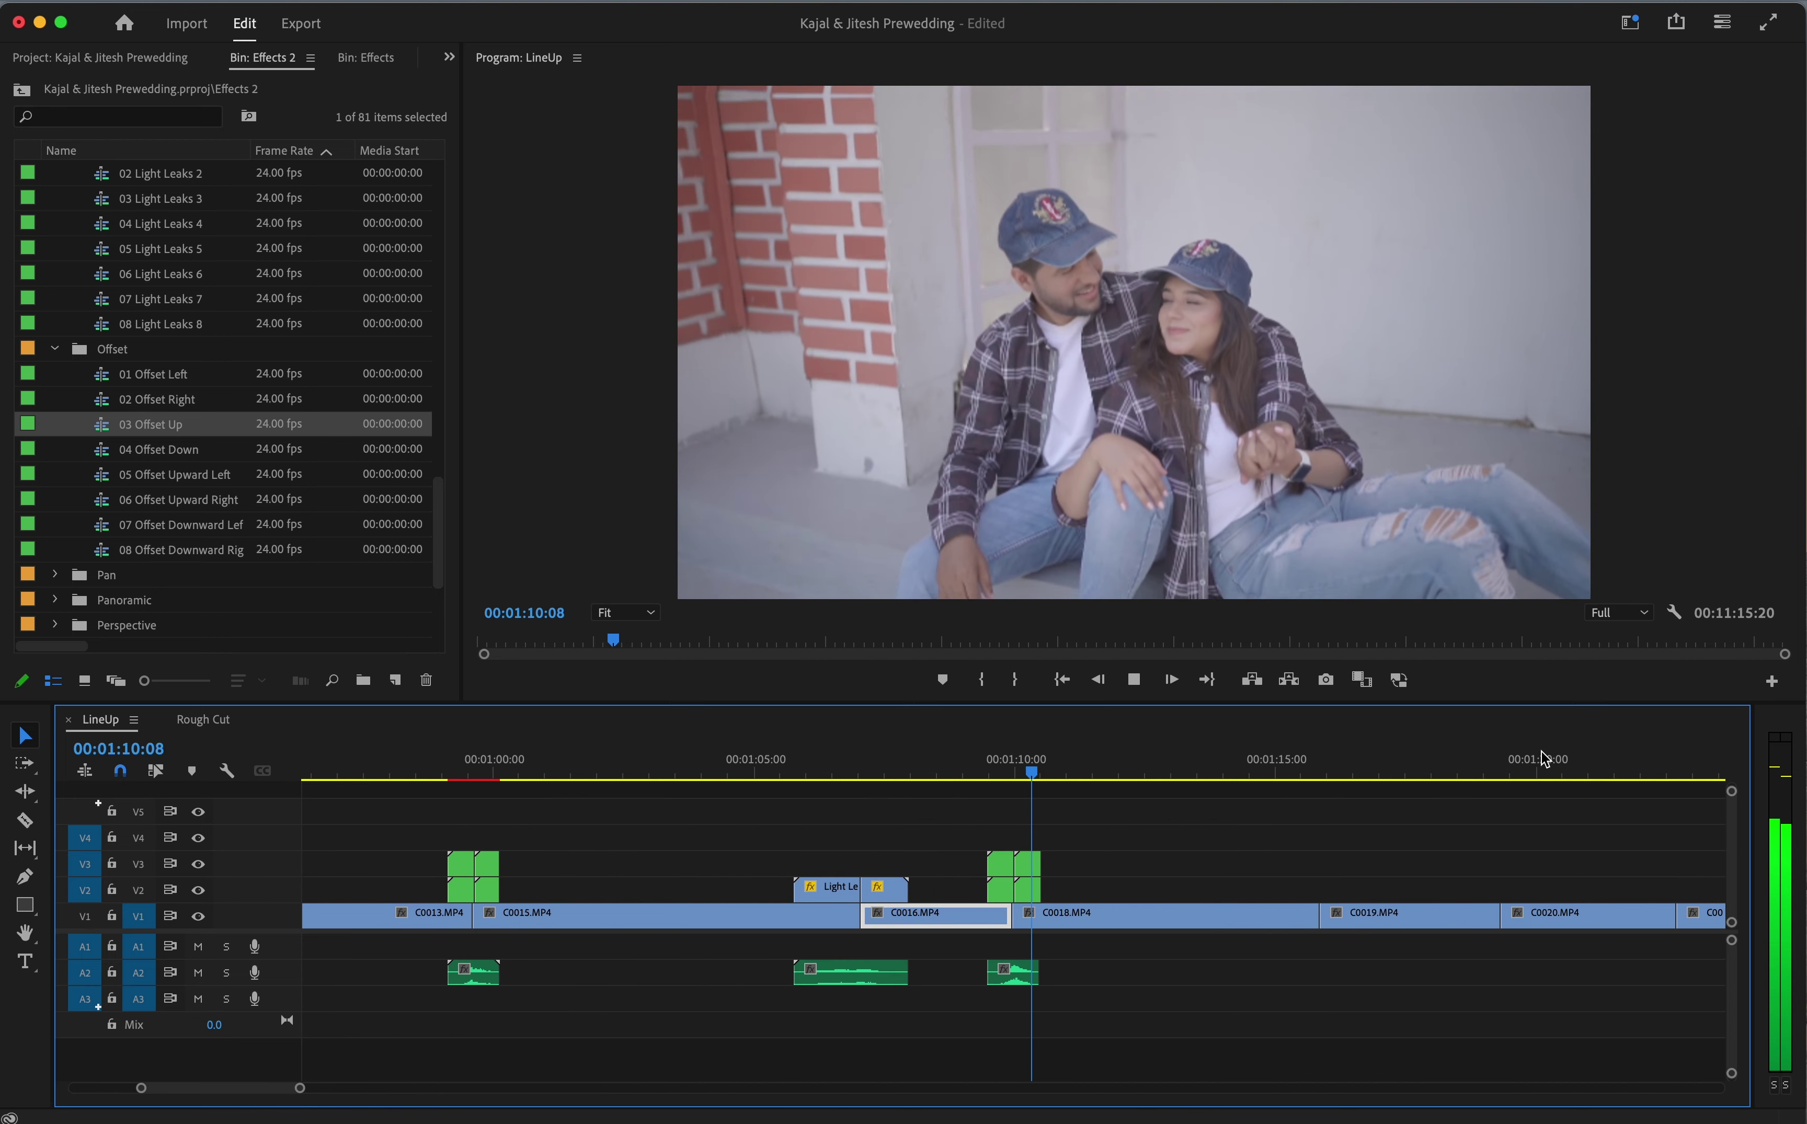
pyautogui.press('space')
pyautogui.moveTo(191, 550); pyautogui.dragTo(1311, 878)
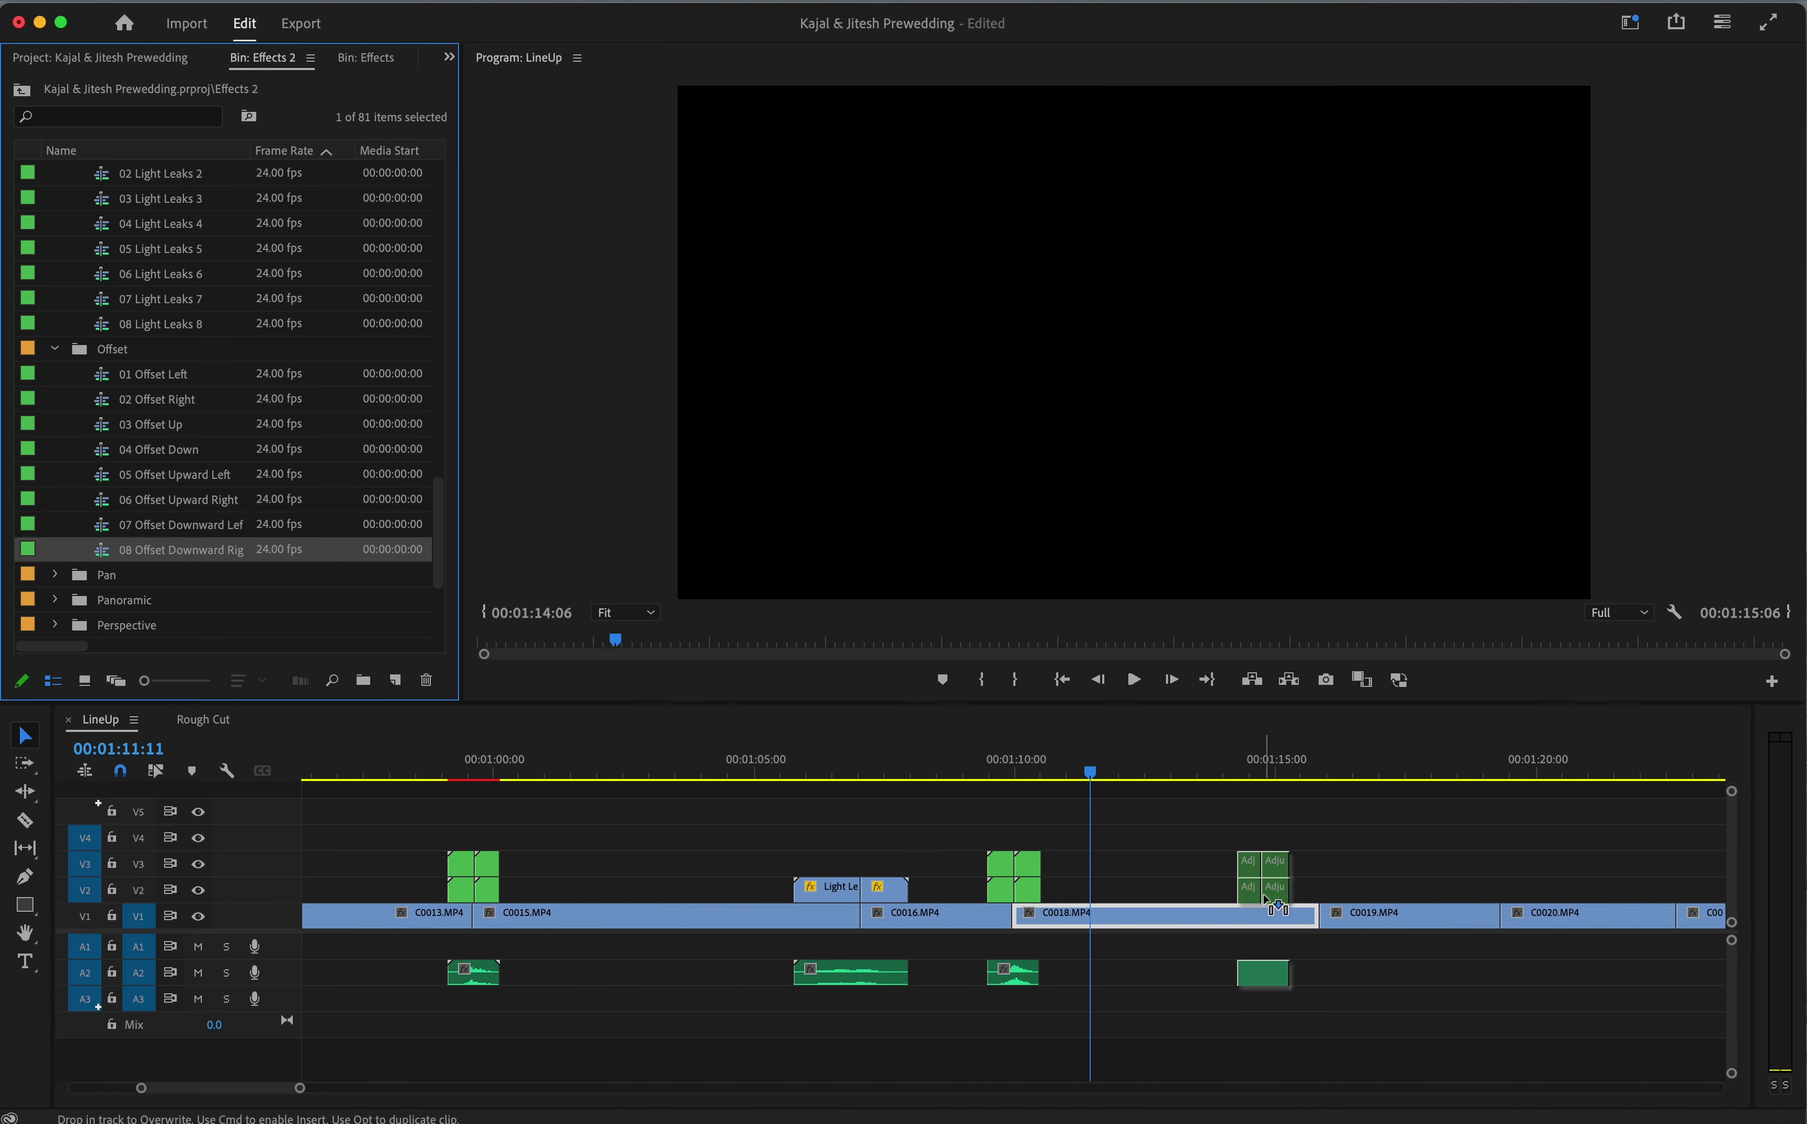
pyautogui.press('Down')
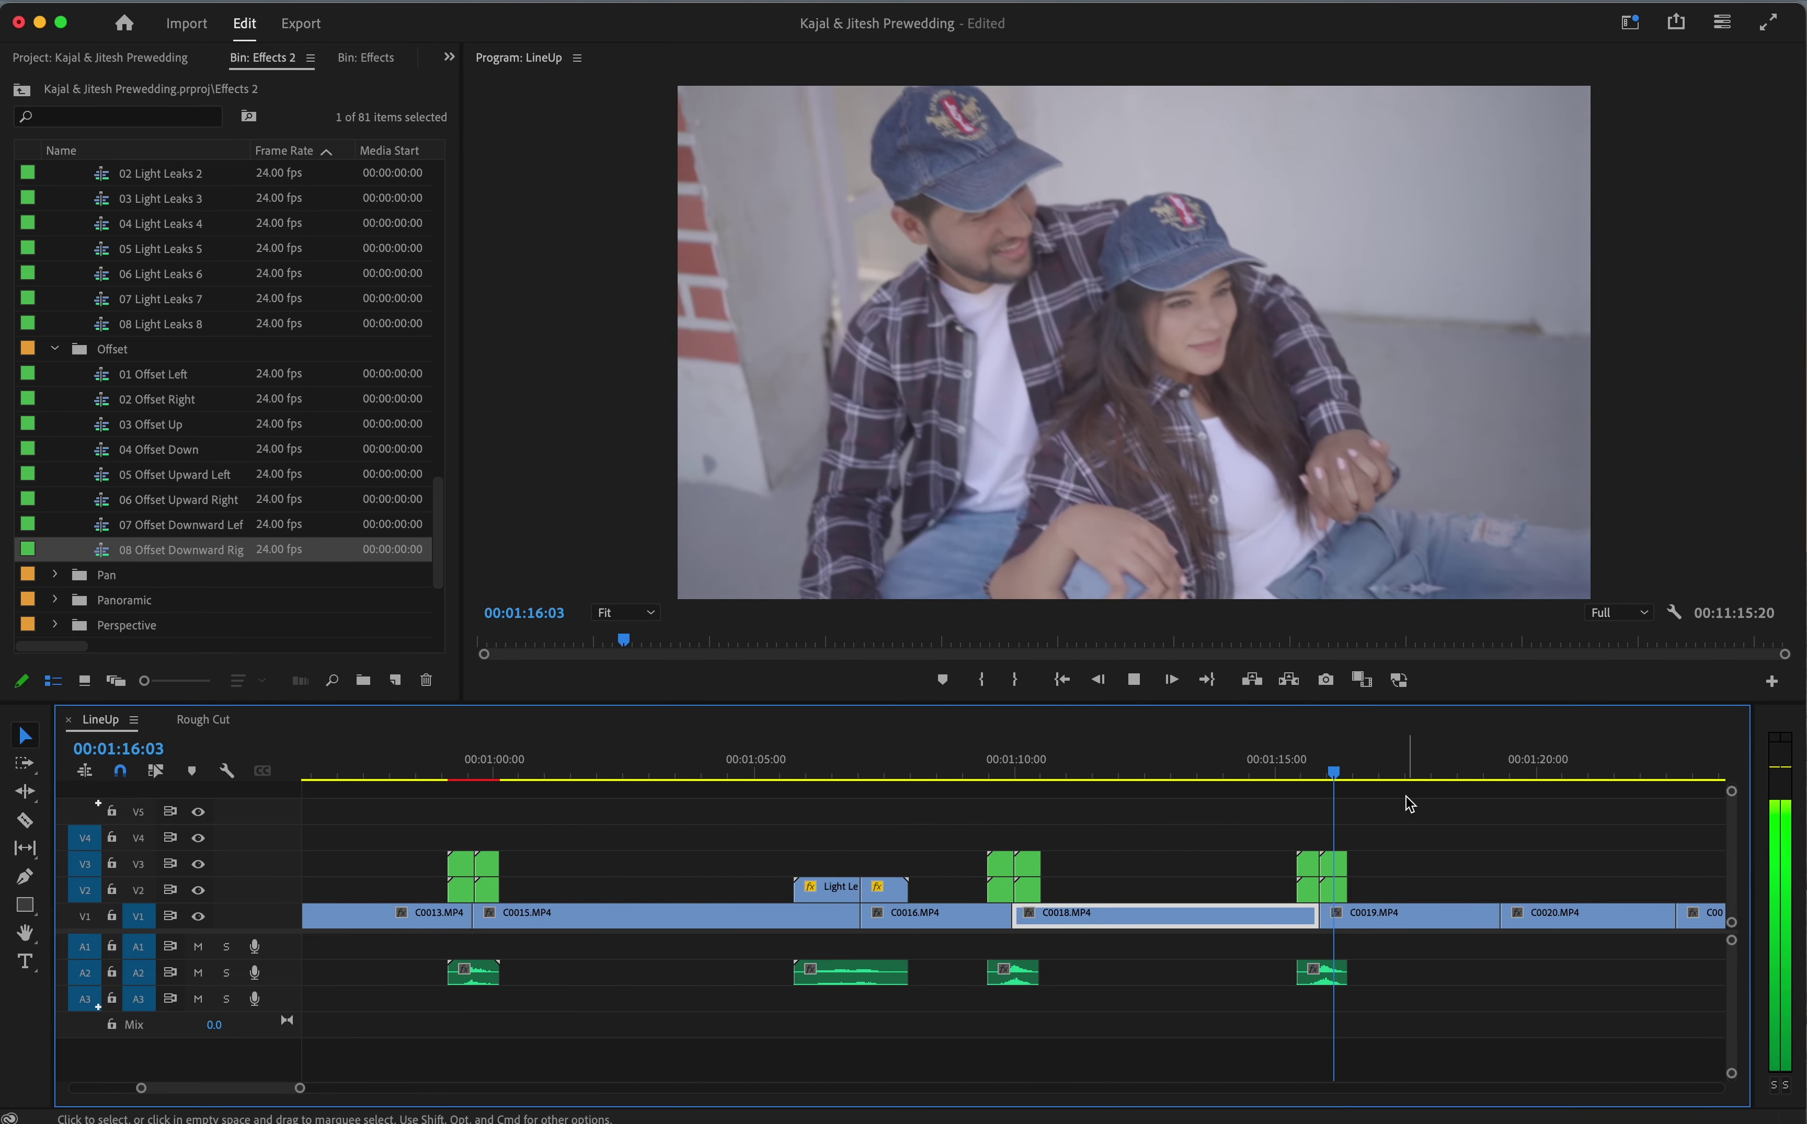
pyautogui.press('-')
pyautogui.press('-')
pyautogui.press('space')
pyautogui.scroll(-2, 84, 617)
pyautogui.scroll(-2, 83, 617)
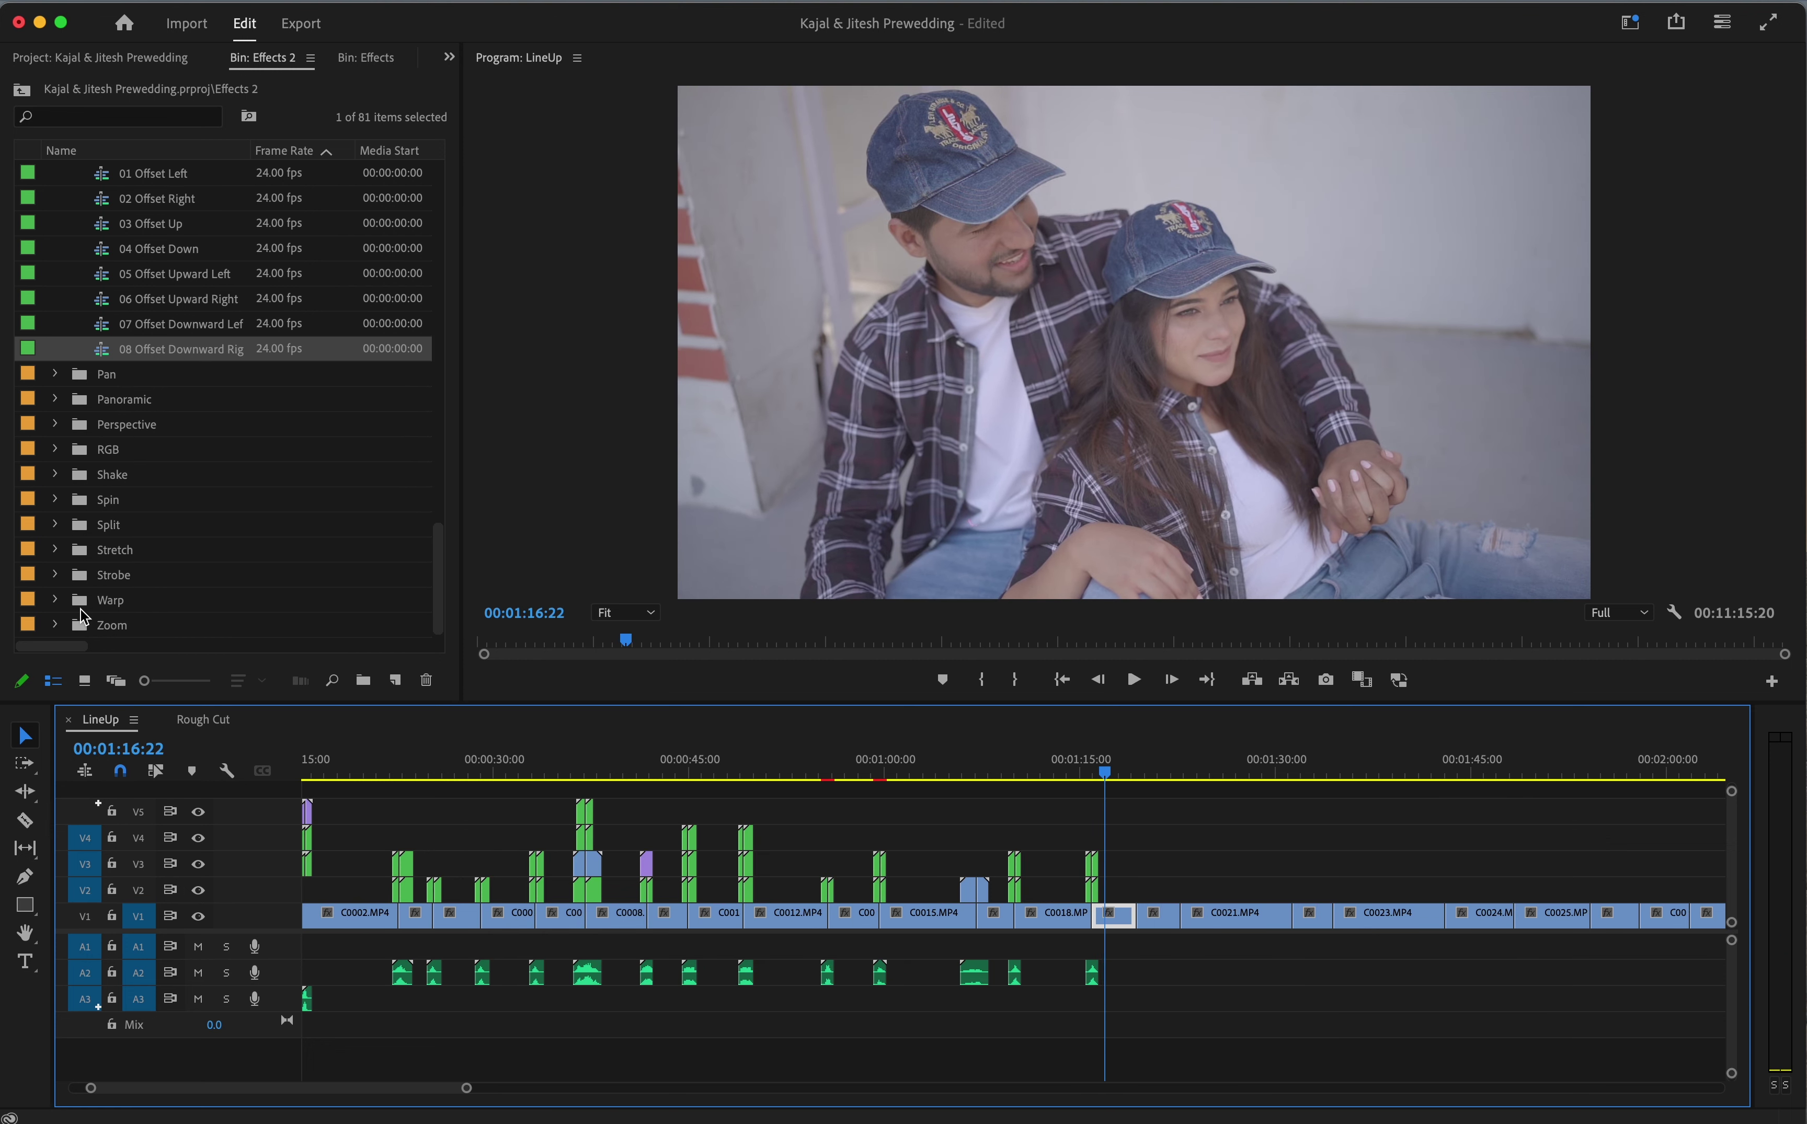
# Add 03 Pan Up after C0019 and 08 Pan Downward Right after C0020, previewing each
pyautogui.click(55, 375)
pyautogui.moveTo(160, 449)
pyautogui.mouseDown()
pyautogui.moveTo(1125, 772)
pyautogui.moveTo(1146, 903)
pyautogui.mouseUp()
pyautogui.press('space')
pyautogui.press('=')
pyautogui.moveTo(404, 575)
pyautogui.mouseDown()
pyautogui.moveTo(1170, 850)
pyautogui.moveTo(1186, 897)
pyautogui.mouseUp()
pyautogui.press('space')
pyautogui.press('-')
pyautogui.press('space')
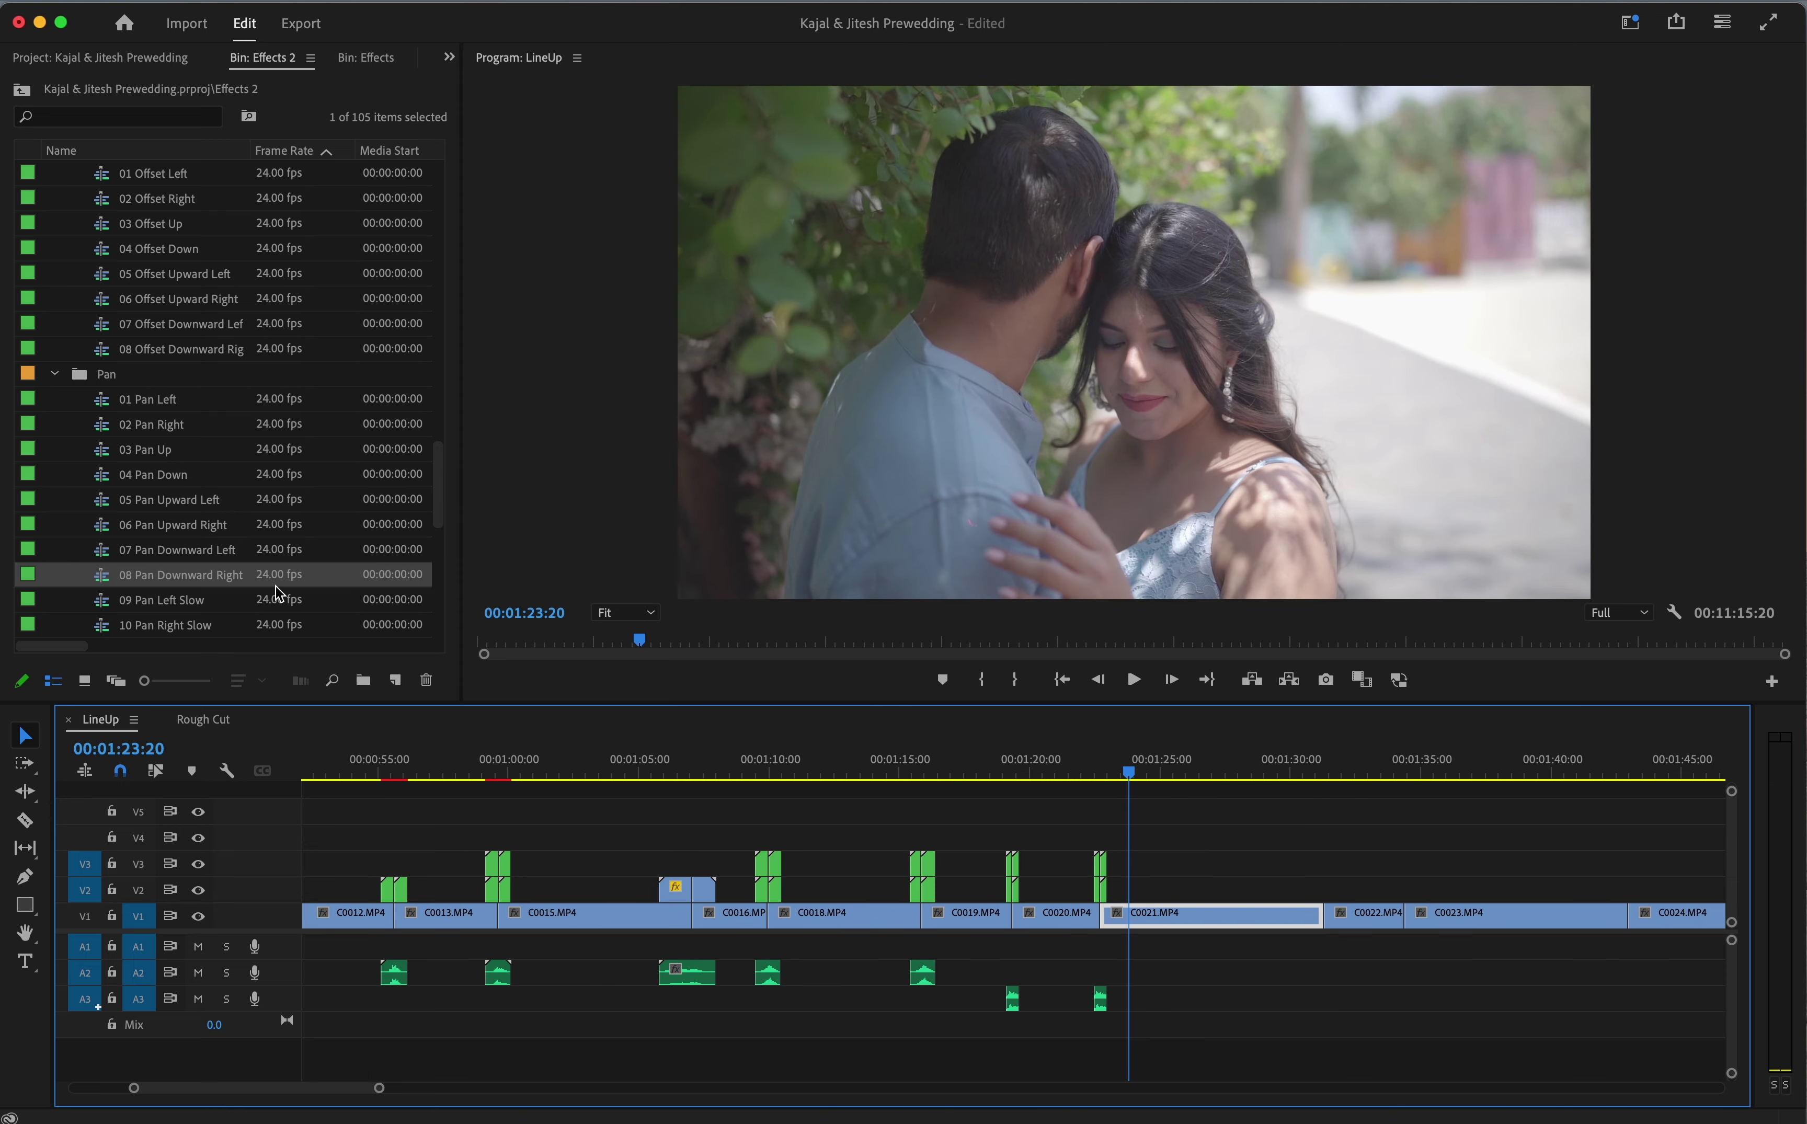
pyautogui.scroll(-8, 186, 481)
# Place 02 Perspective Out Left at the start of C0022 and preview it
pyautogui.click(56, 424)
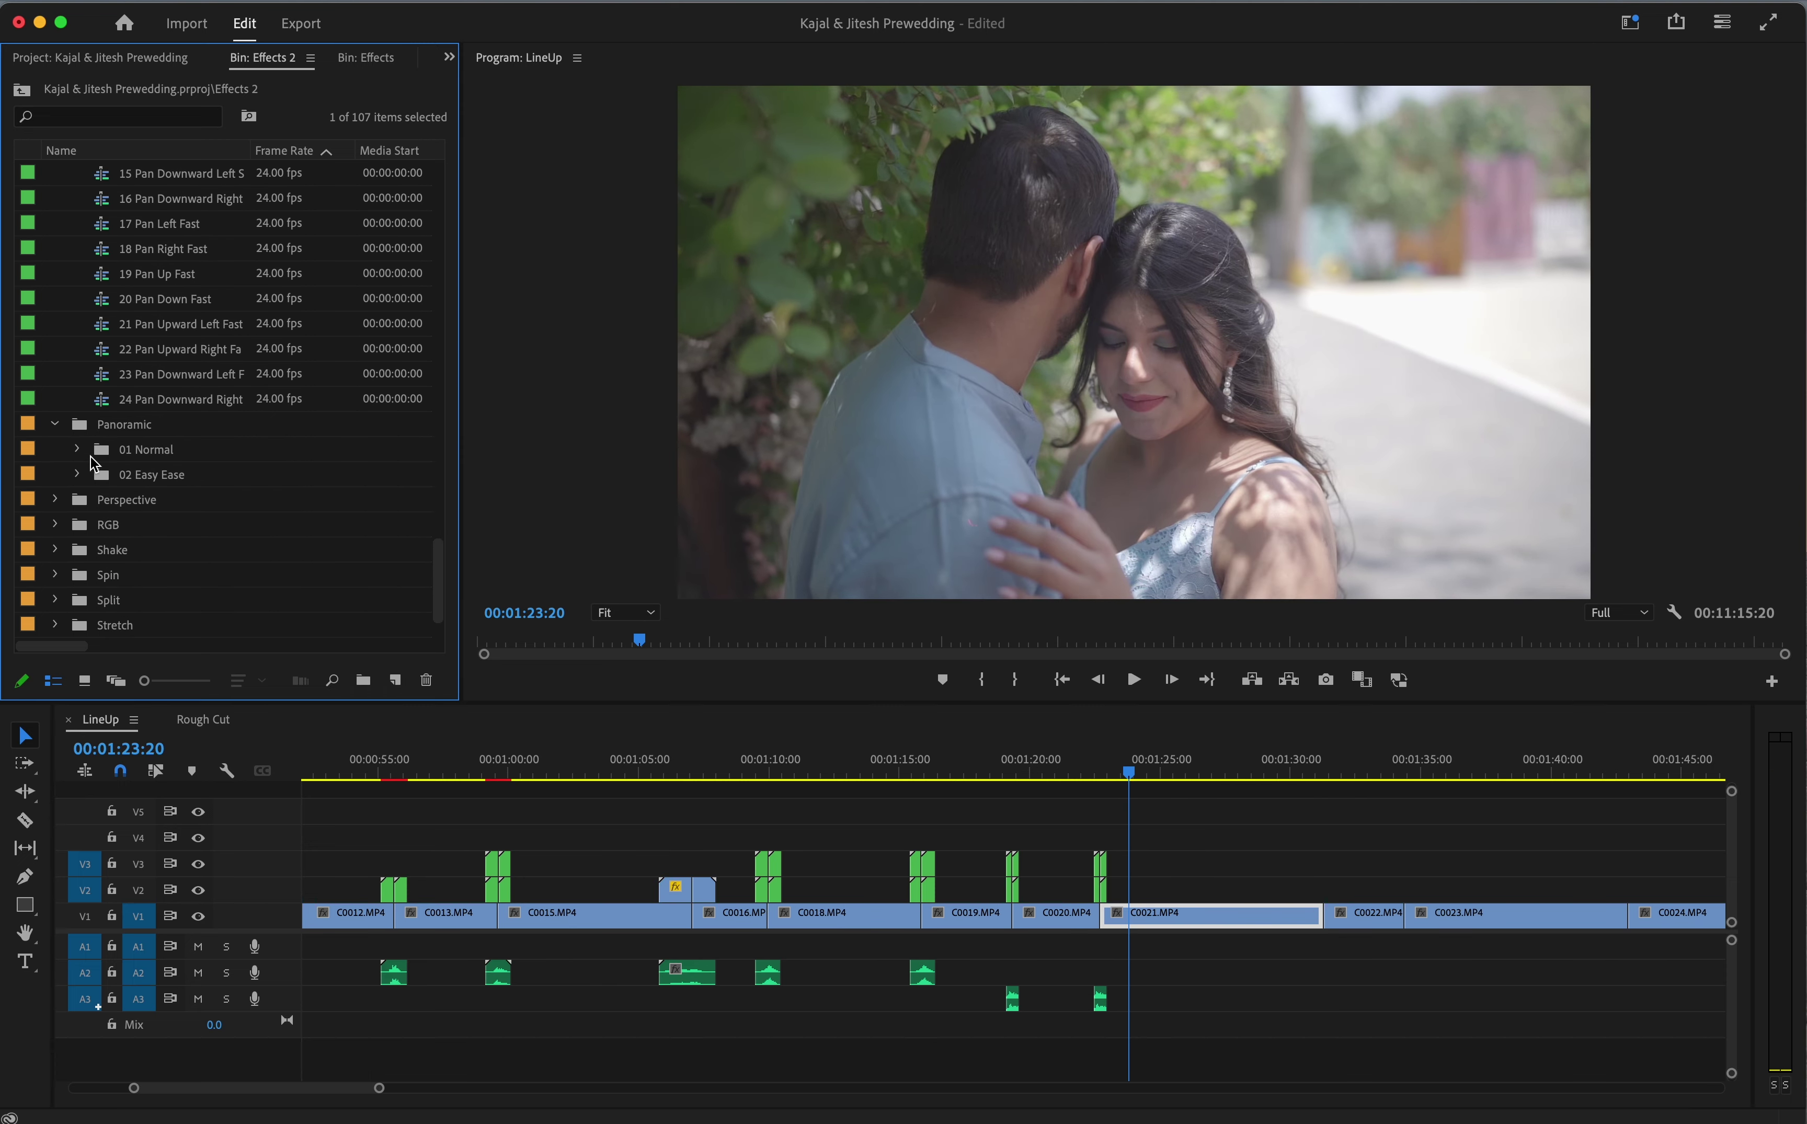
pyautogui.click(54, 499)
pyautogui.moveTo(119, 546); pyautogui.dragTo(1204, 799)
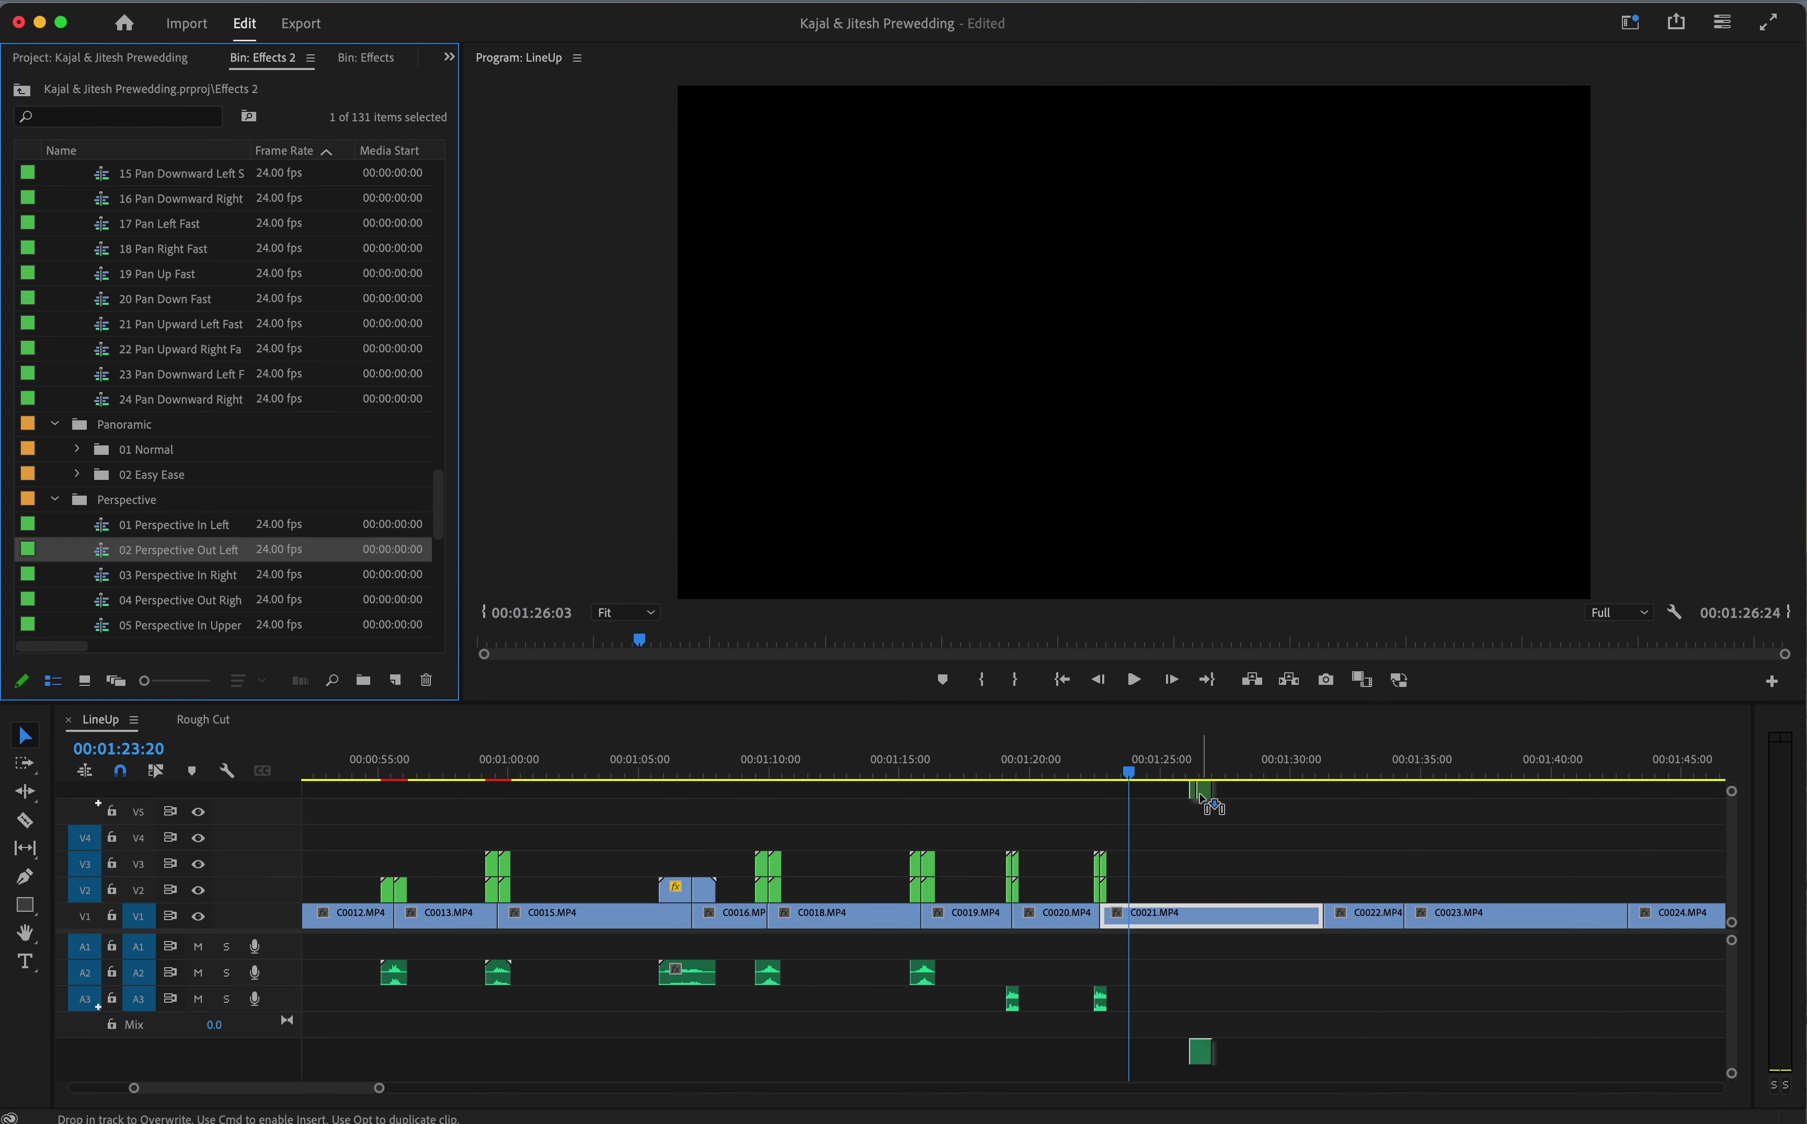
pyautogui.moveTo(1327, 892); pyautogui.dragTo(1327, 891)
pyautogui.click(1314, 769)
pyautogui.press('space')
pyautogui.press('=')
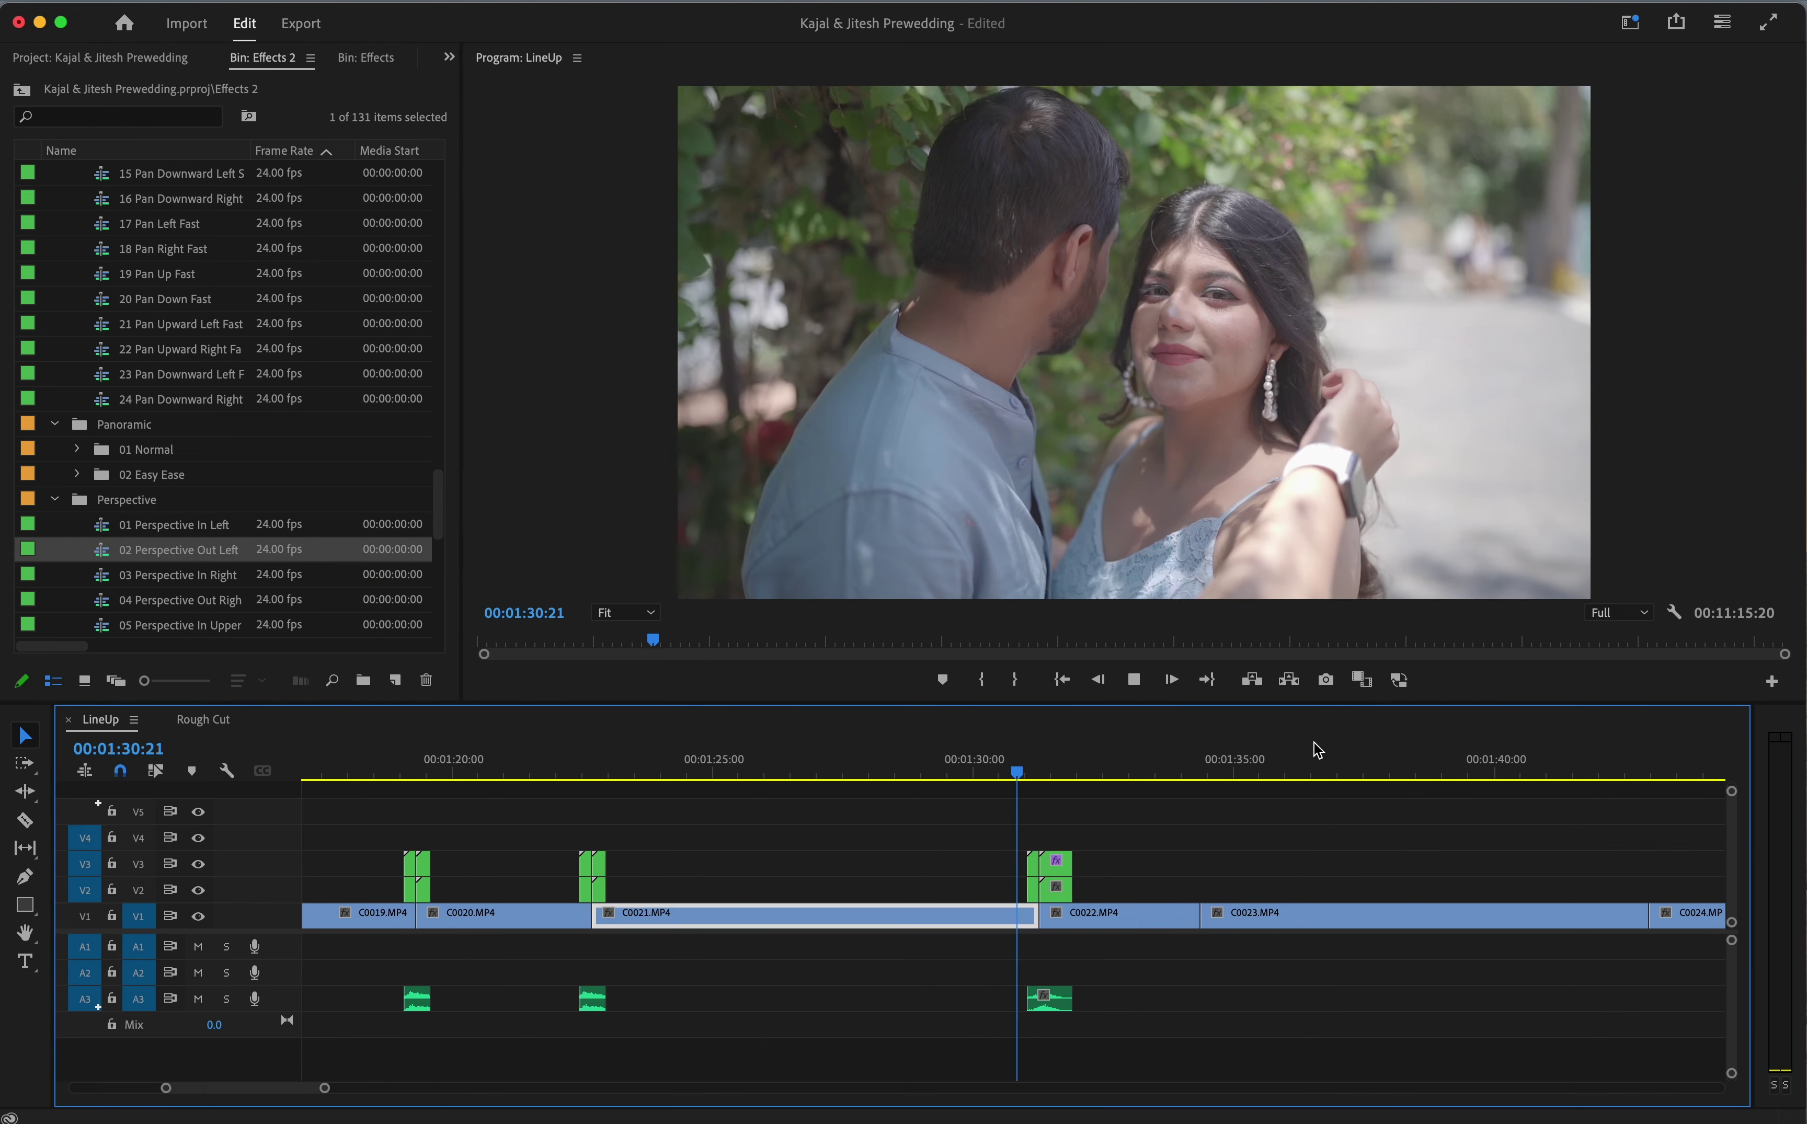
pyautogui.press('=')
# Add 21 Perspective In Lower at the C0023 cut and preview it
pyautogui.scroll(-6, 244, 569)
pyautogui.moveTo(219, 546)
pyautogui.mouseDown()
pyautogui.moveTo(1408, 884)
pyautogui.moveTo(1389, 892)
pyautogui.mouseUp()
pyautogui.click(1328, 748)
pyautogui.press('space')
pyautogui.press('-')
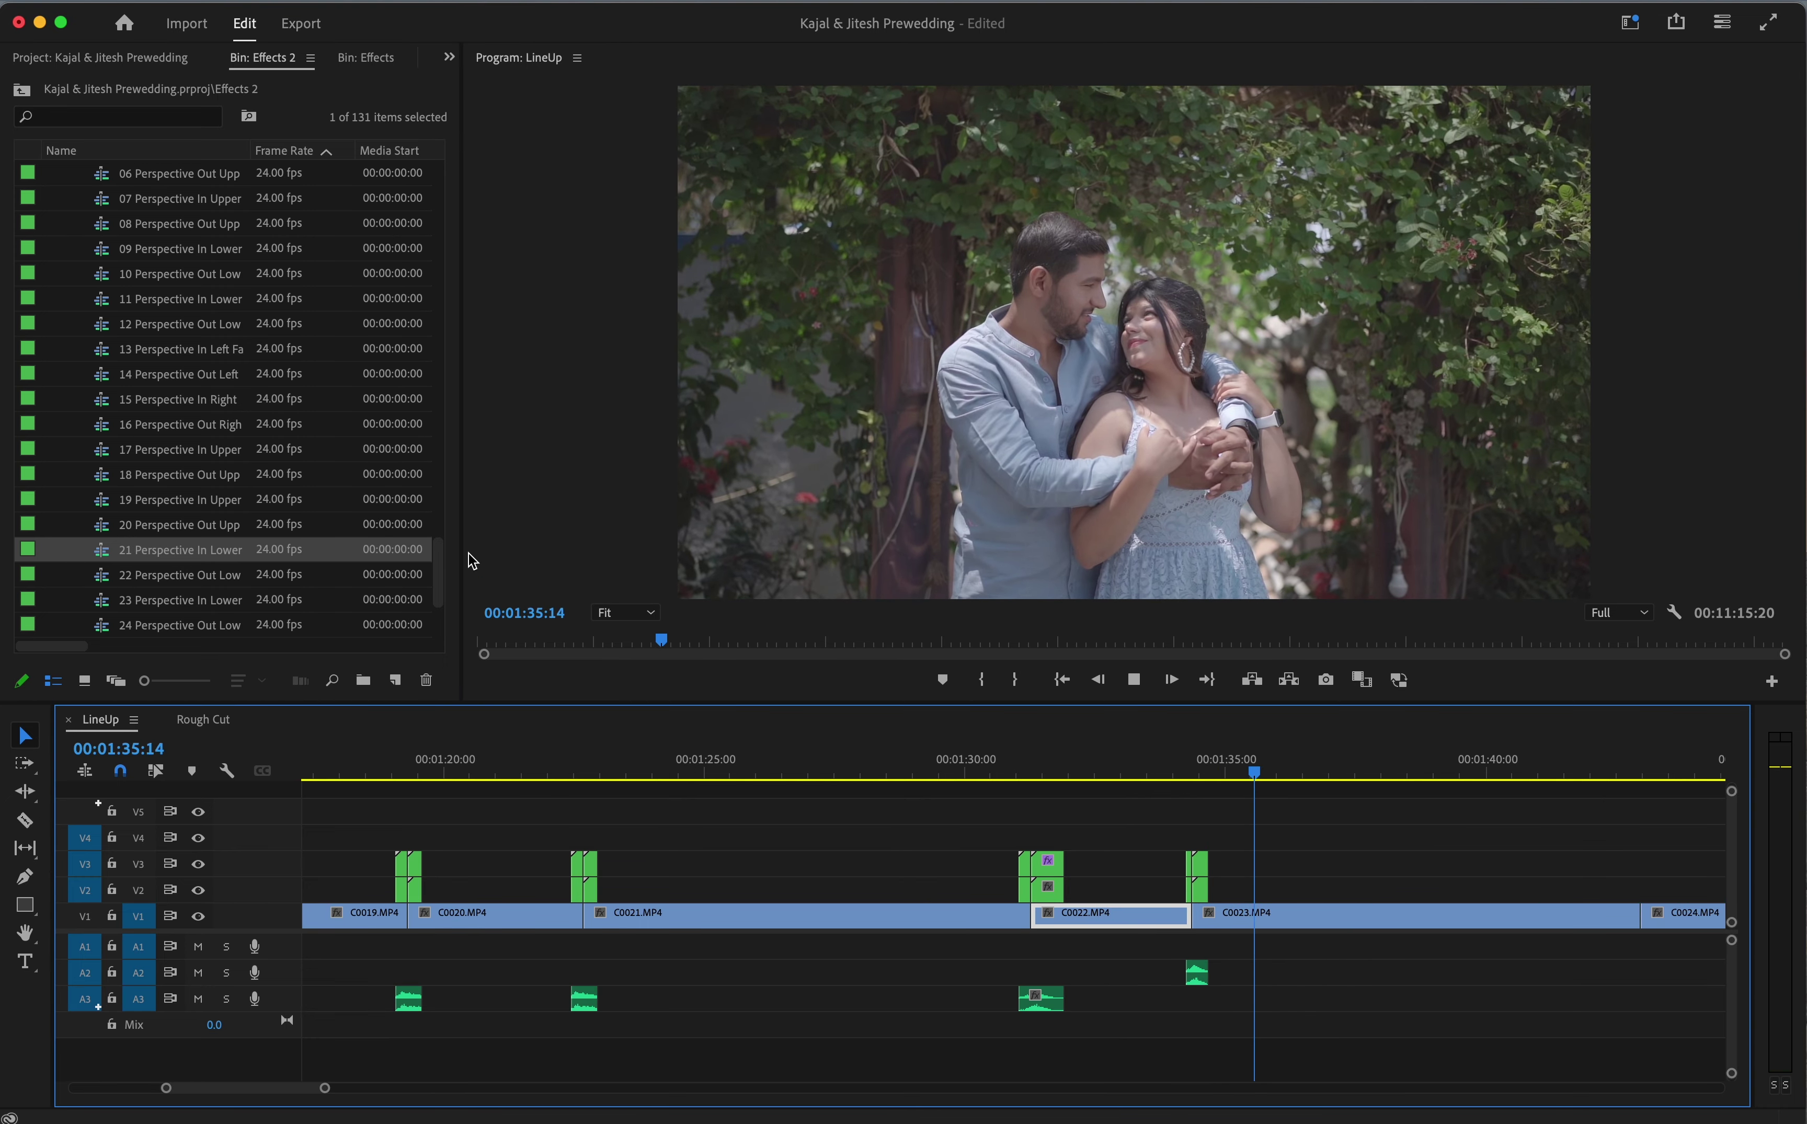
pyautogui.press('space')
pyautogui.scroll(-4, 260, 572)
# Try 02 RGB Flash at the C0024 cut, undo it, and use 03 RGB Panel Slide instead
pyautogui.click(55, 449)
pyautogui.moveTo(141, 499)
pyautogui.mouseDown()
pyautogui.moveTo(1690, 950)
pyautogui.moveTo(1641, 950)
pyautogui.mouseUp()
pyautogui.click(1613, 777)
pyautogui.press('space')
pyautogui.press('space')
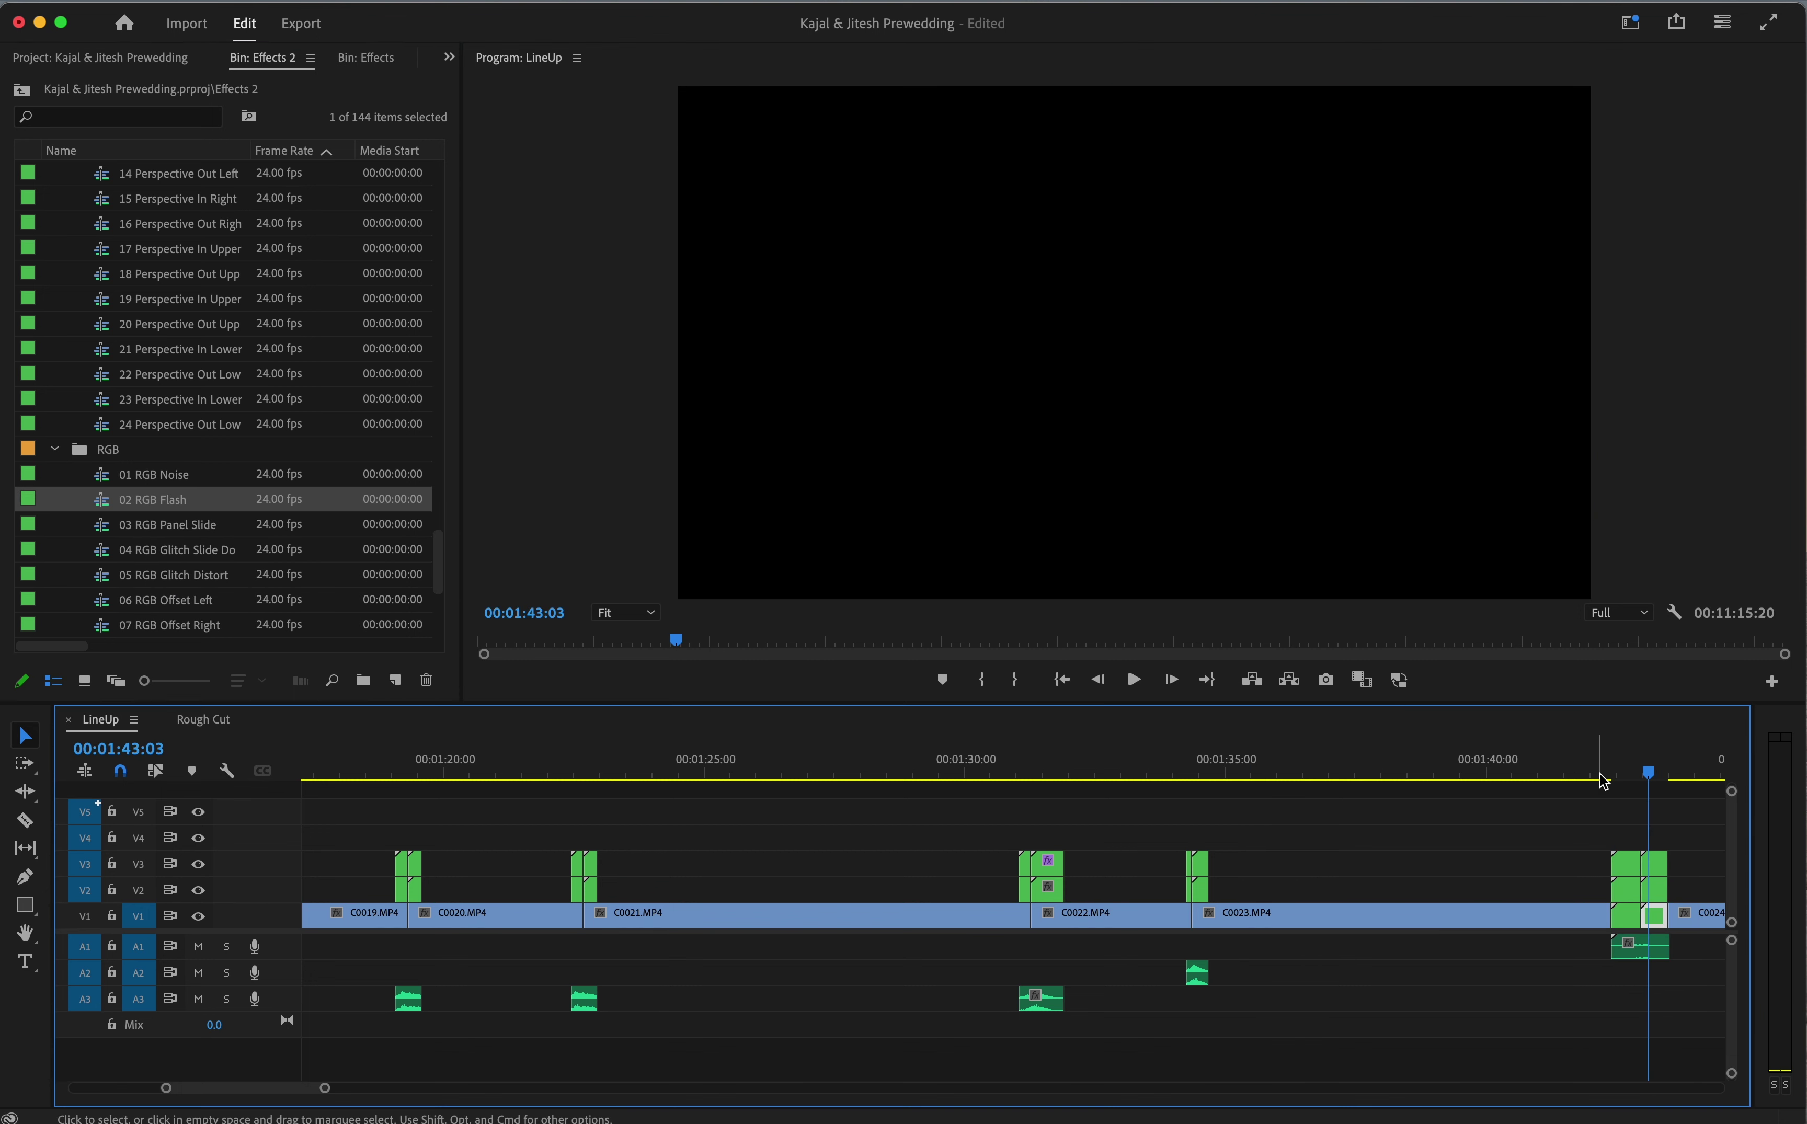
pyautogui.press('super+z')
pyautogui.moveTo(182, 529); pyautogui.dragTo(1636, 862)
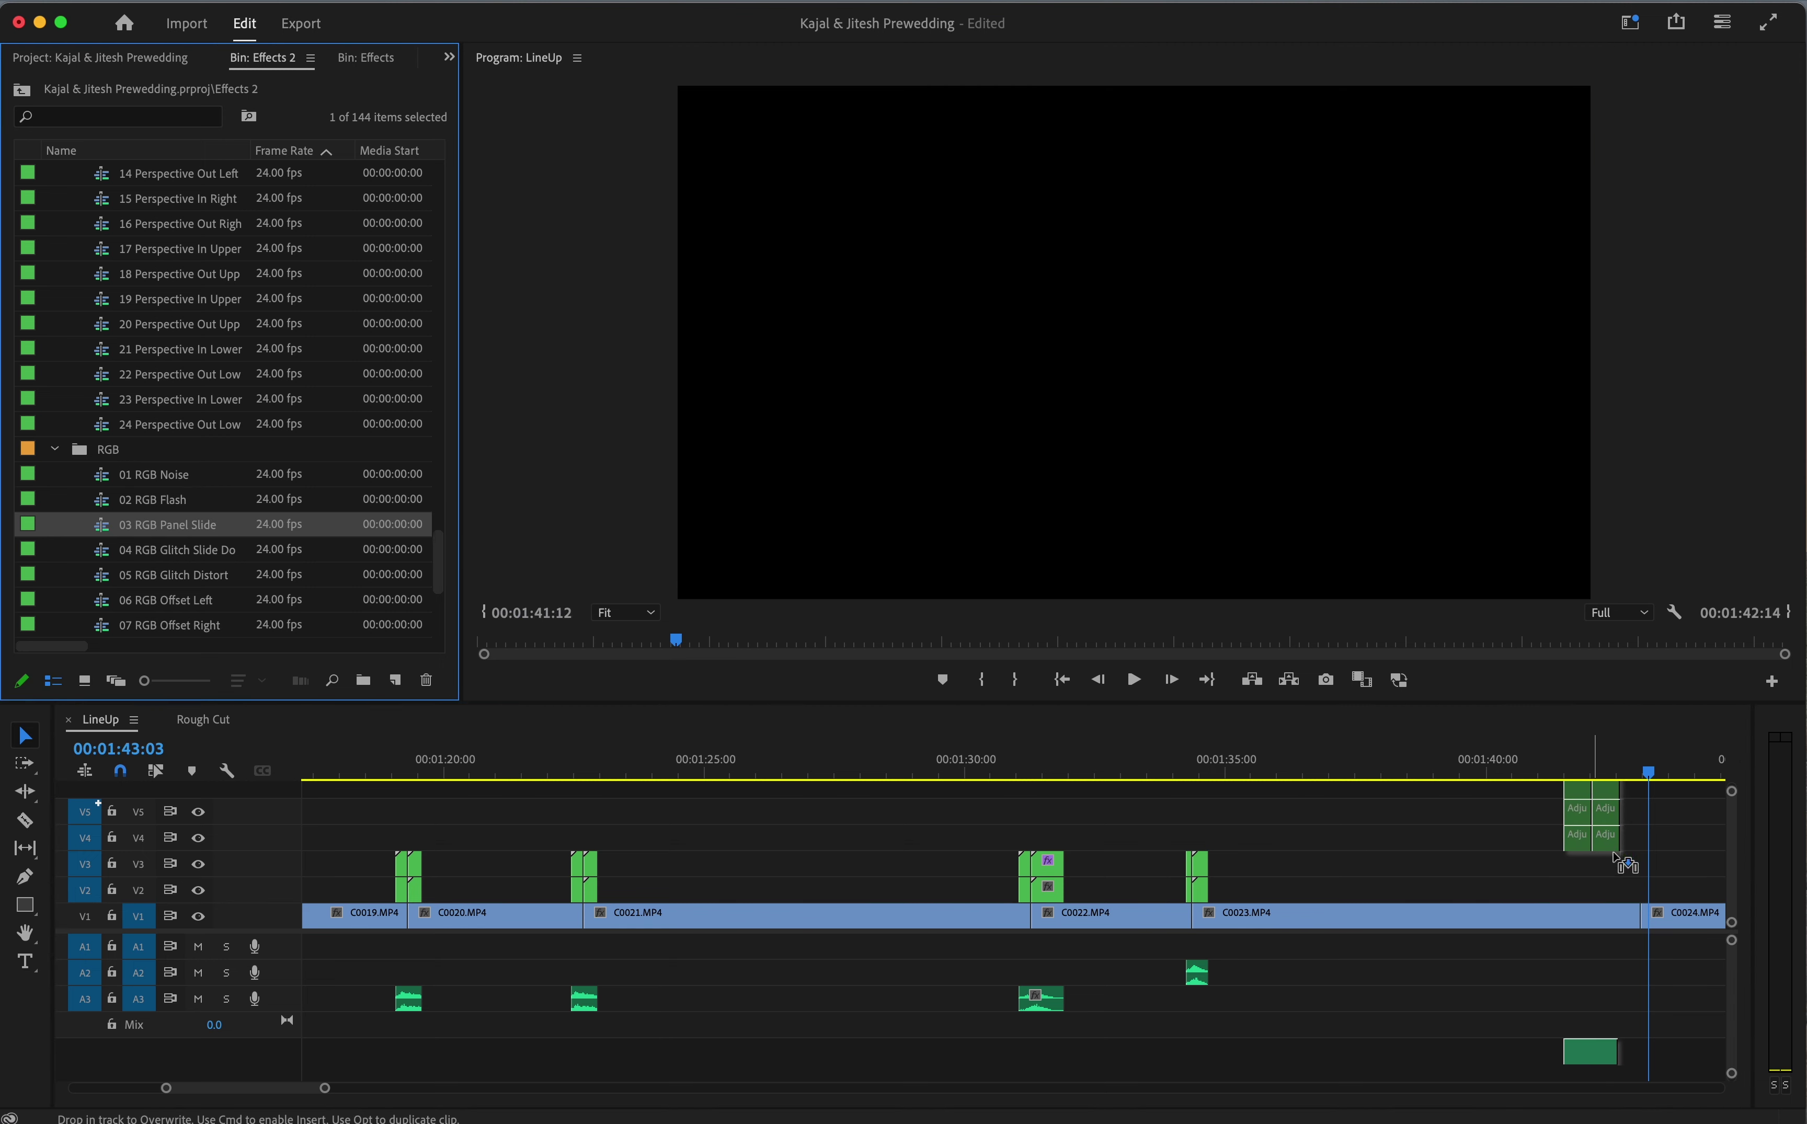
pyautogui.click(1604, 762)
pyautogui.press('space')
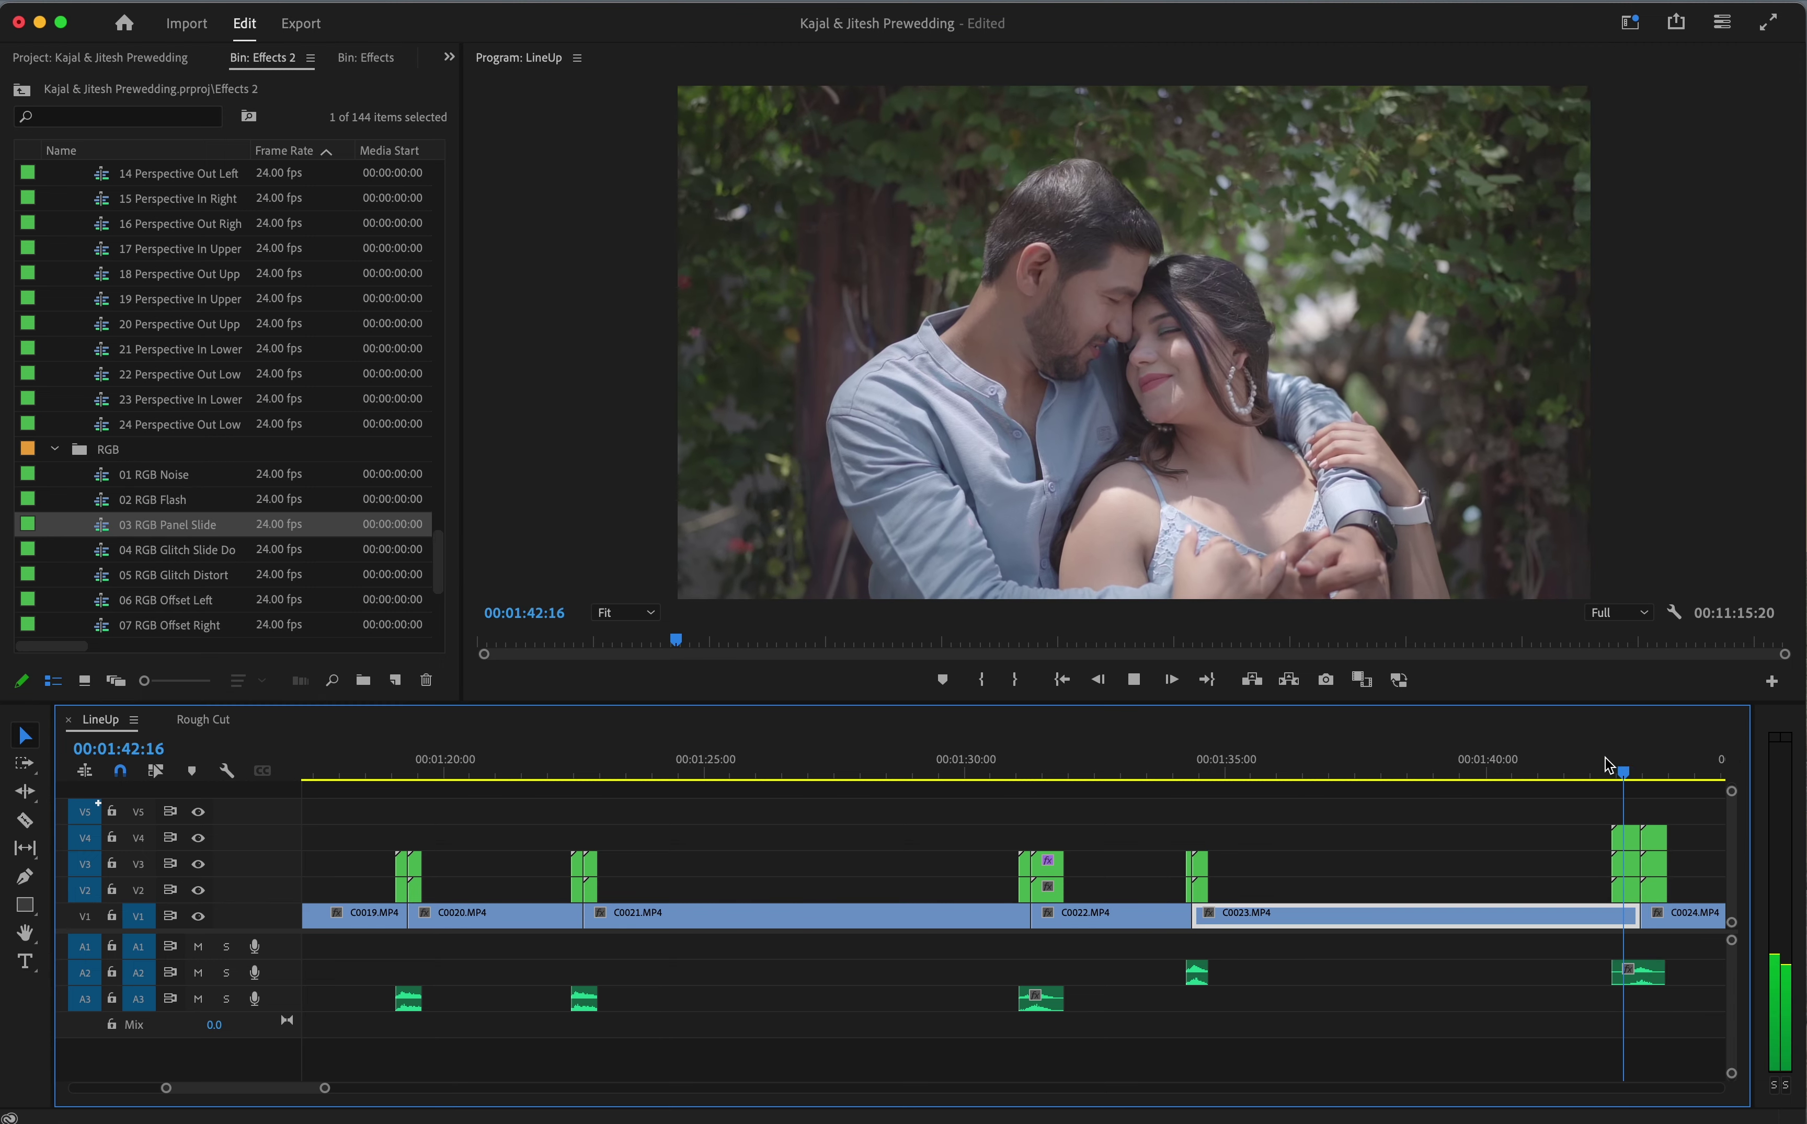
pyautogui.press('space')
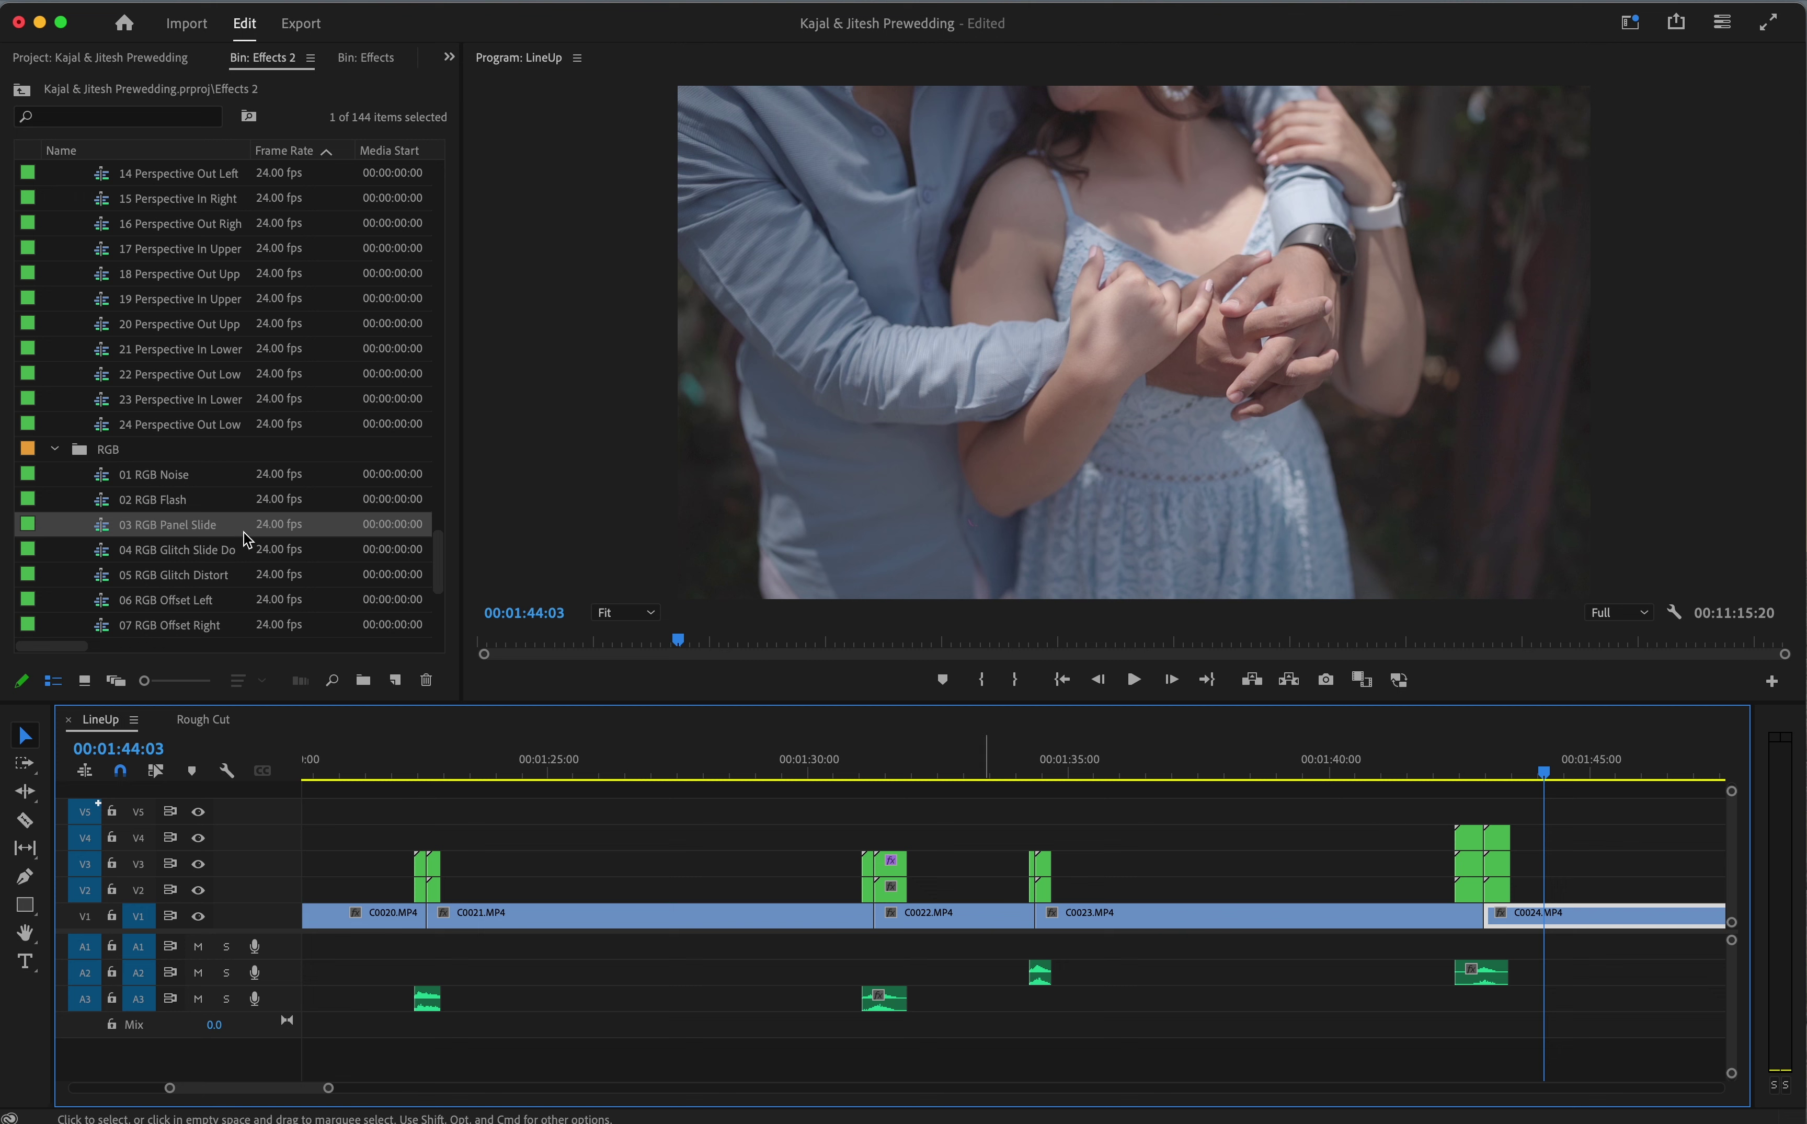
pyautogui.scroll(-5, 245, 539)
# Place 06 Shake Zoom Out at the cut near 1:49 and preview it
pyautogui.click(55, 474)
pyautogui.click(491, 738)
pyautogui.press('-')
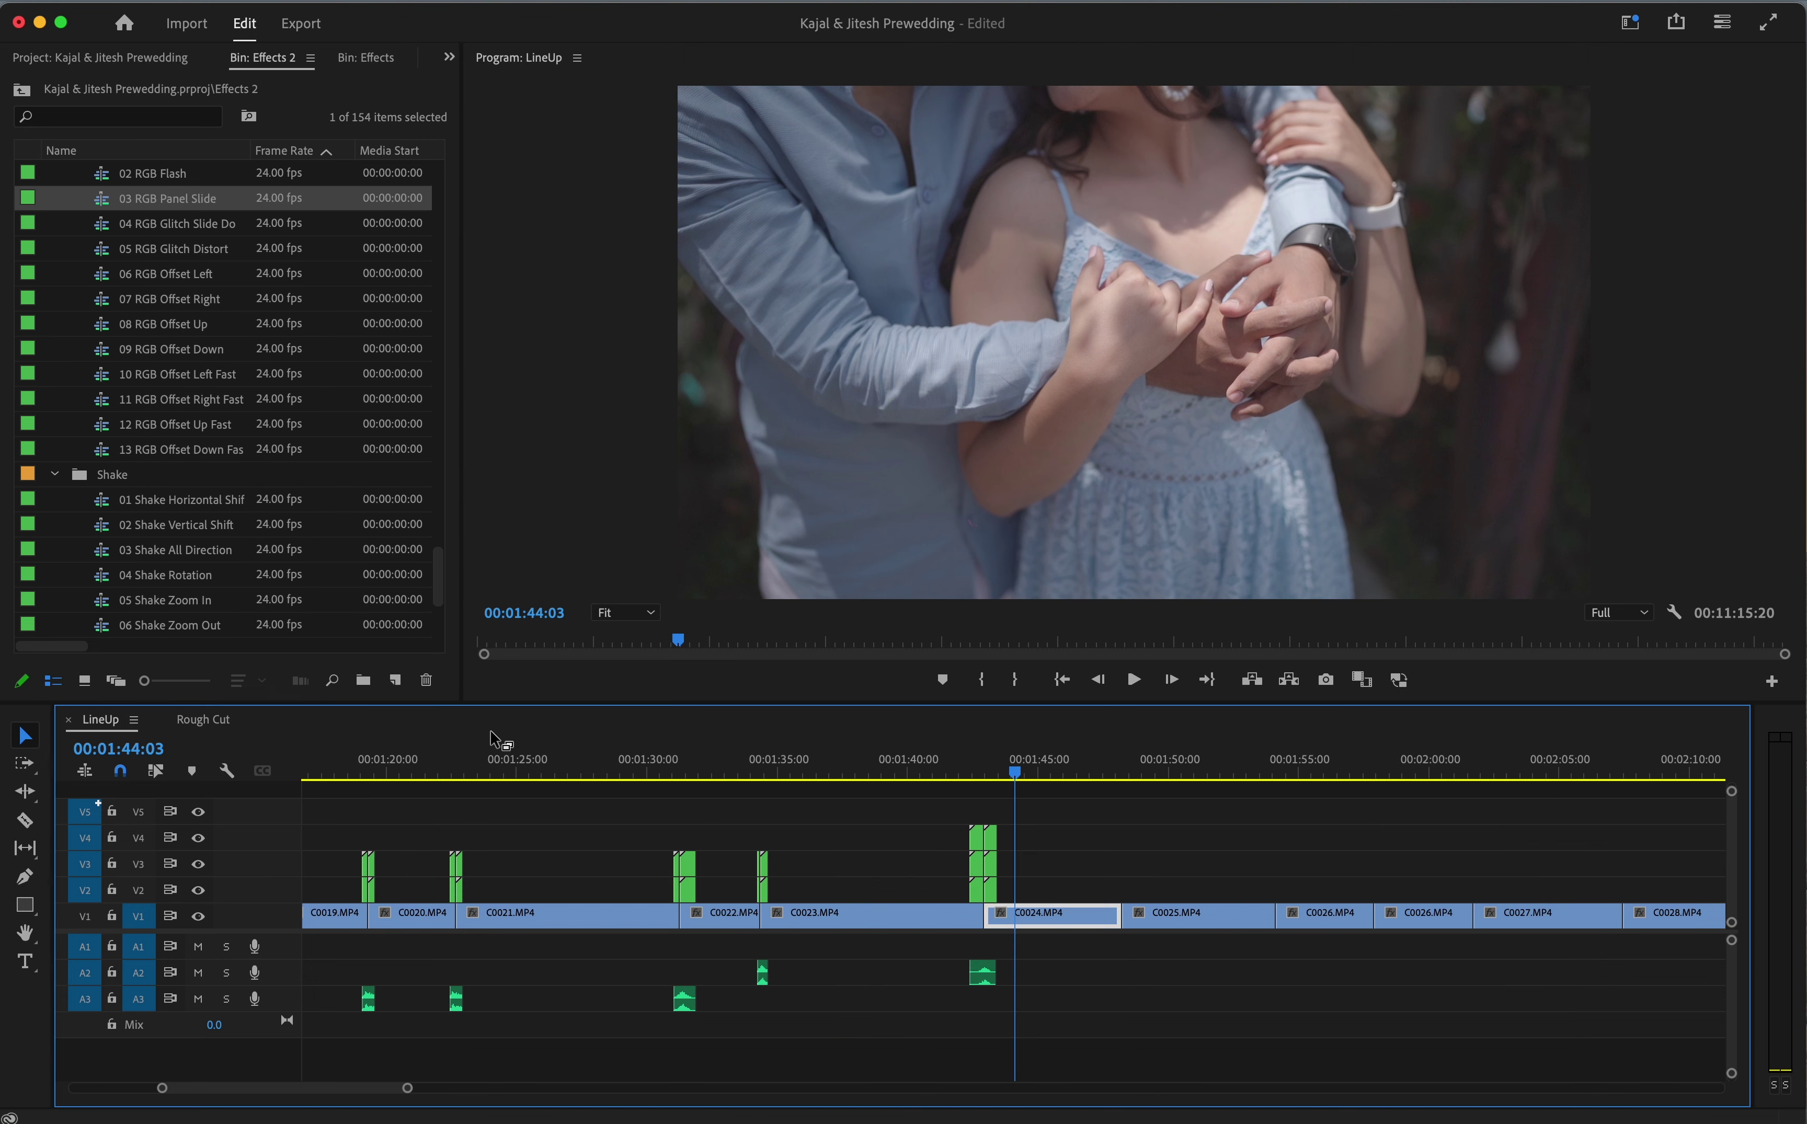
pyautogui.scroll(-2, 233, 608)
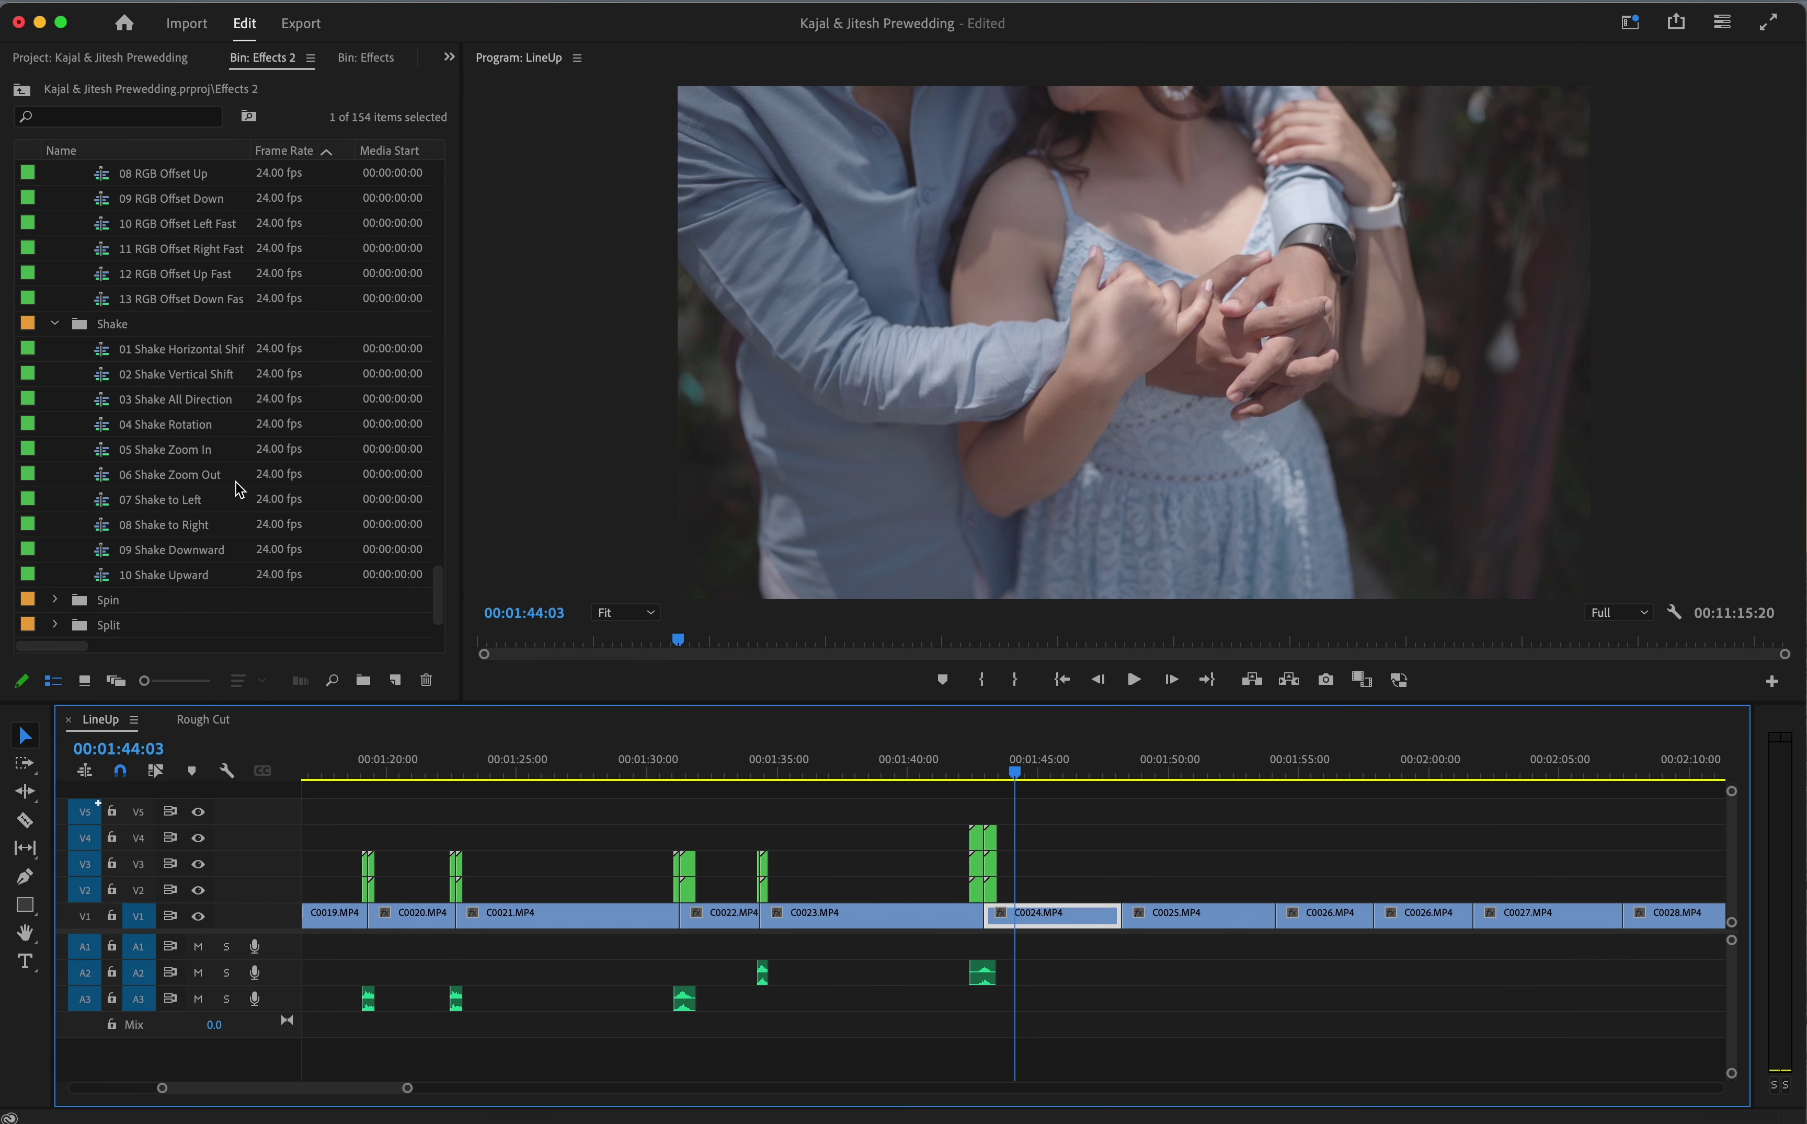
pyautogui.click(213, 482)
pyautogui.moveTo(1112, 728); pyautogui.dragTo(1148, 900)
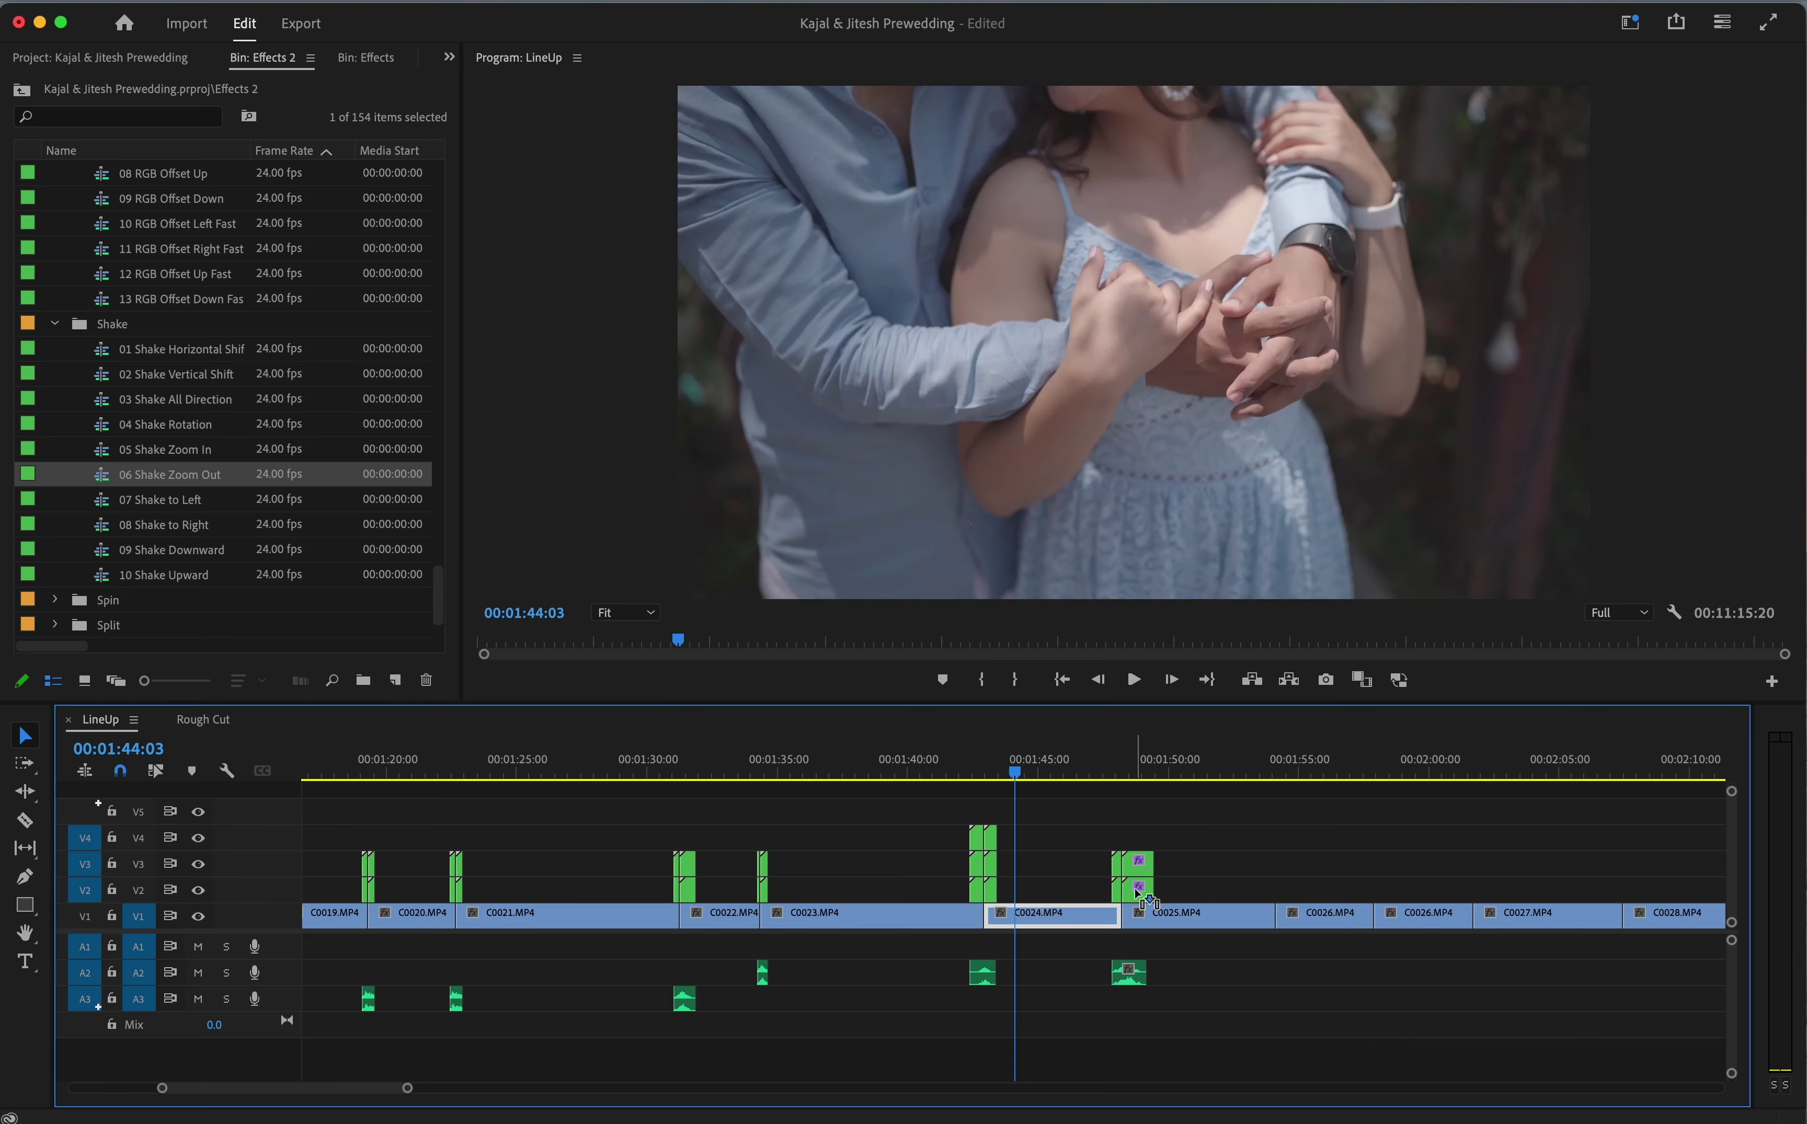
pyautogui.click(1108, 741)
pyautogui.press('space')
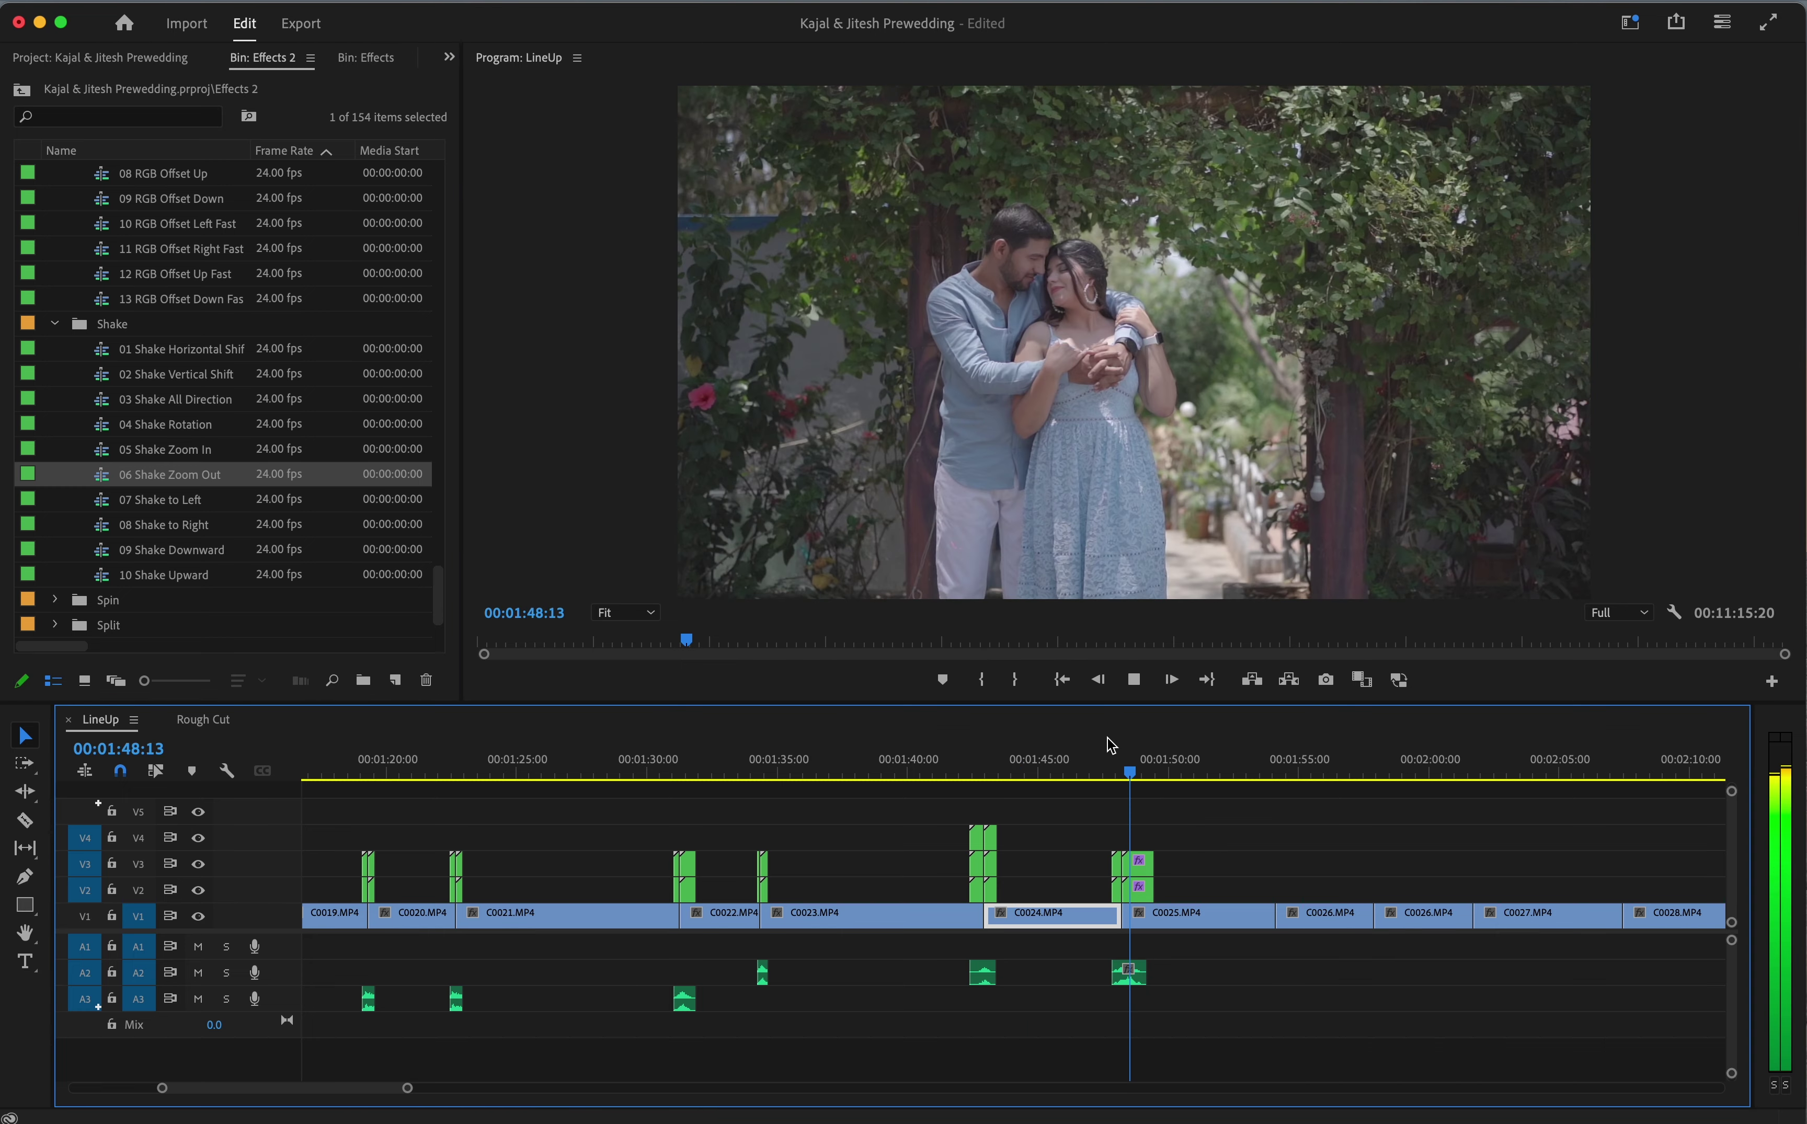
# Add 05 Shake Zoom In near 1:53 and 03 Shake All Direction at the next cut, previewing both
pyautogui.moveTo(200, 449)
pyautogui.mouseDown()
pyautogui.moveTo(350, 471)
pyautogui.moveTo(1285, 895)
pyautogui.mouseUp()
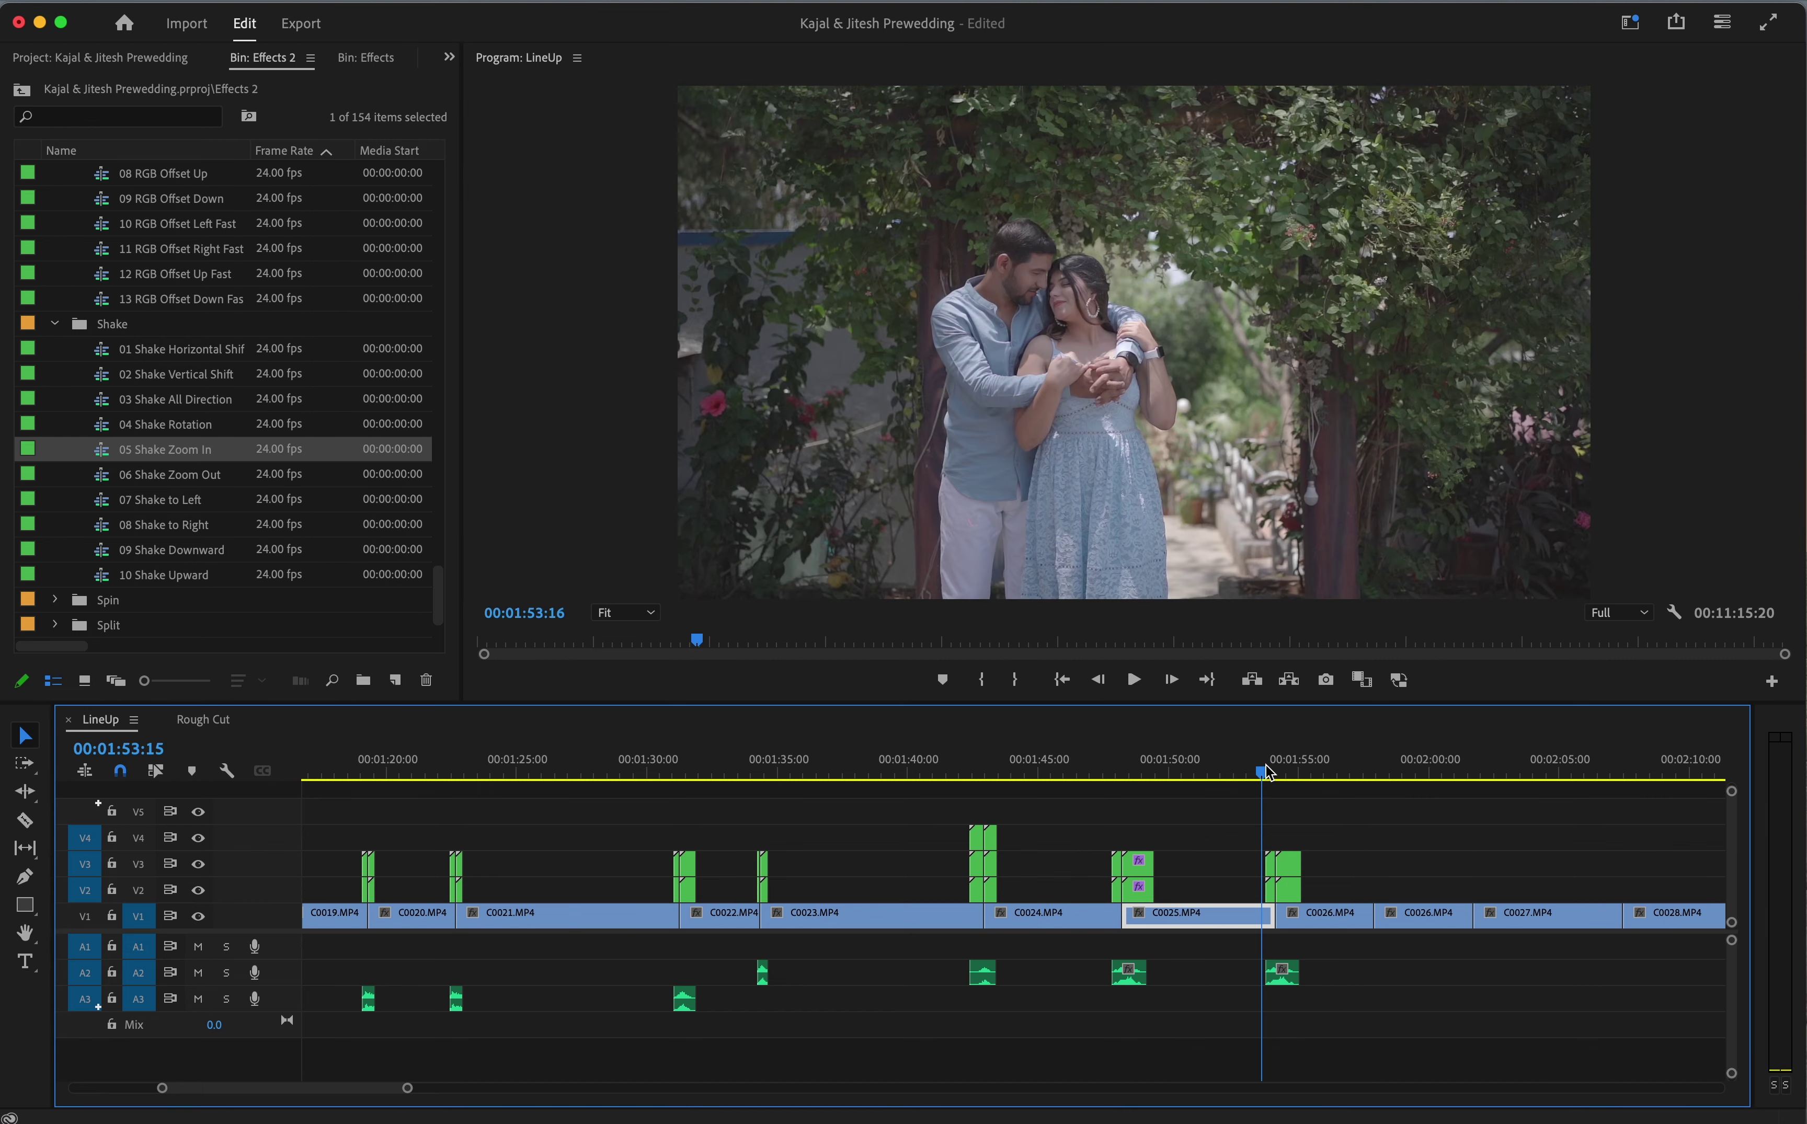
pyautogui.press('space')
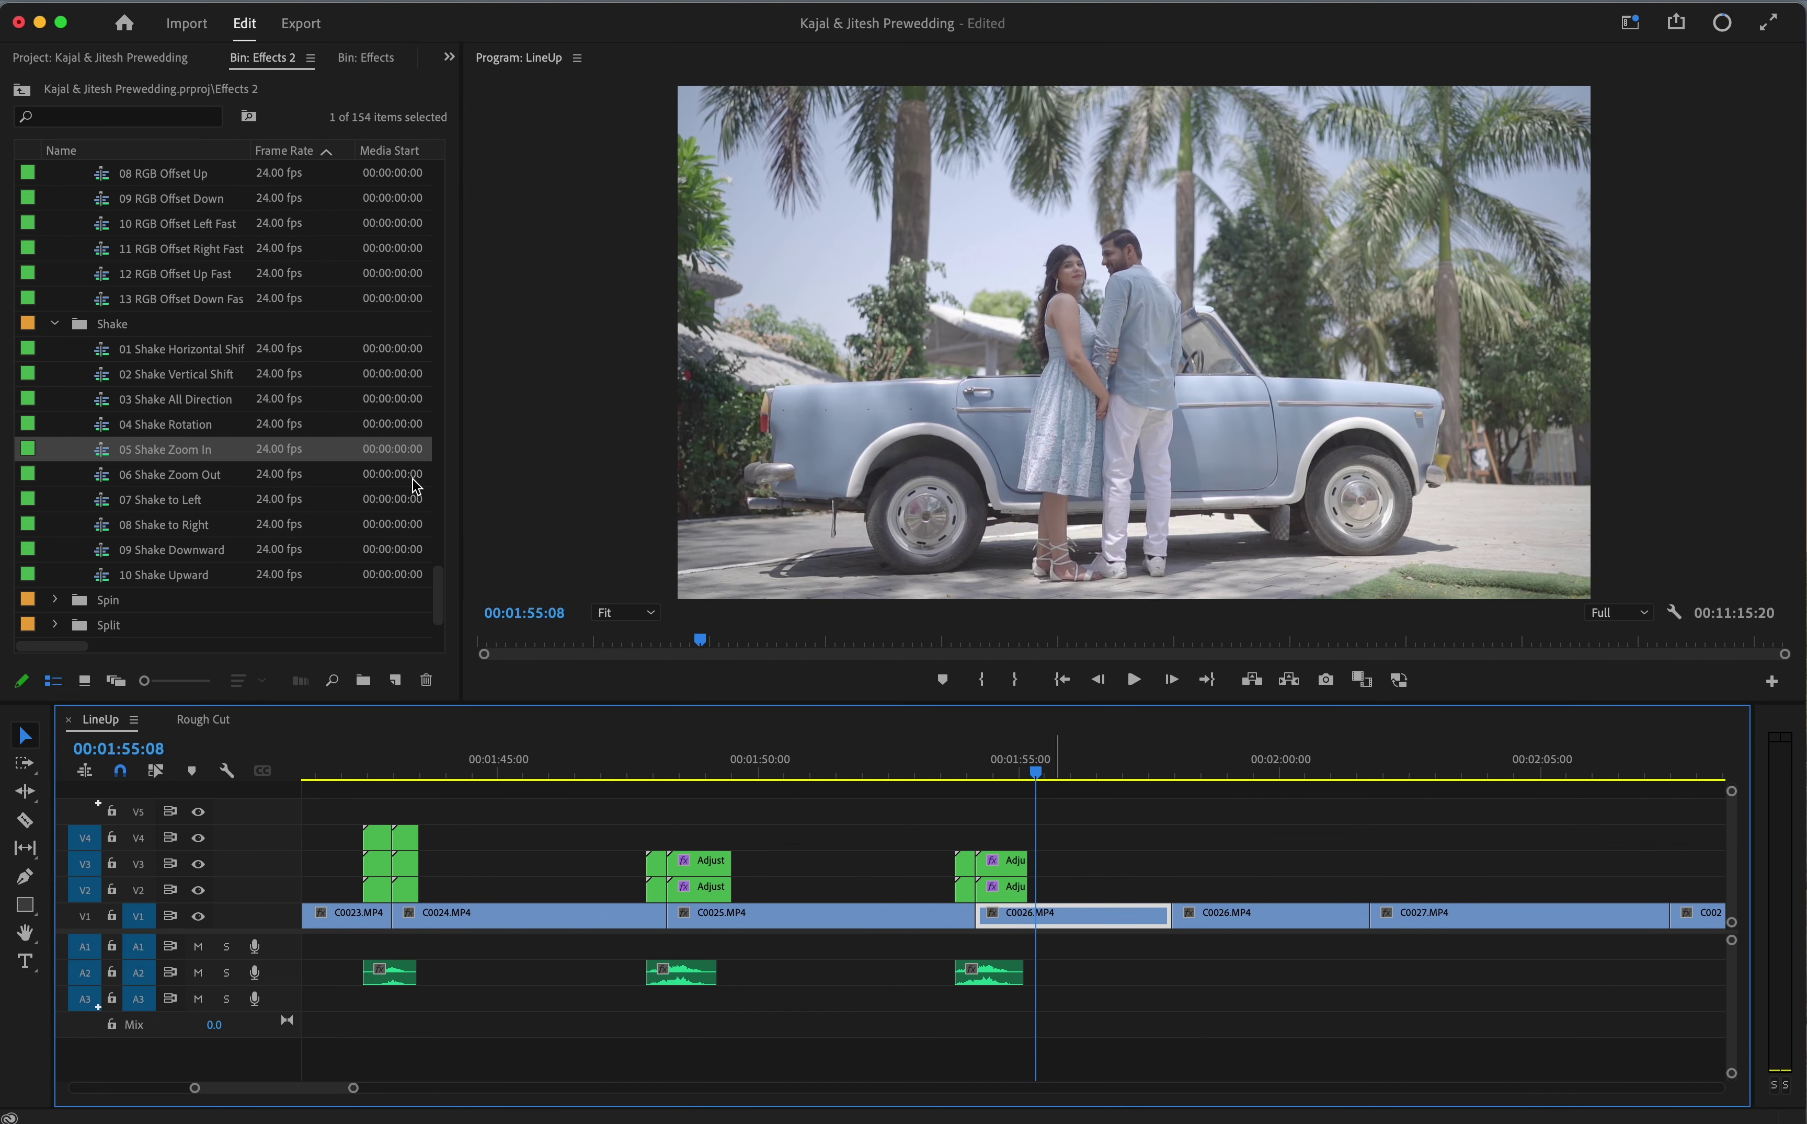
pyautogui.moveTo(175, 399); pyautogui.dragTo(1155, 877)
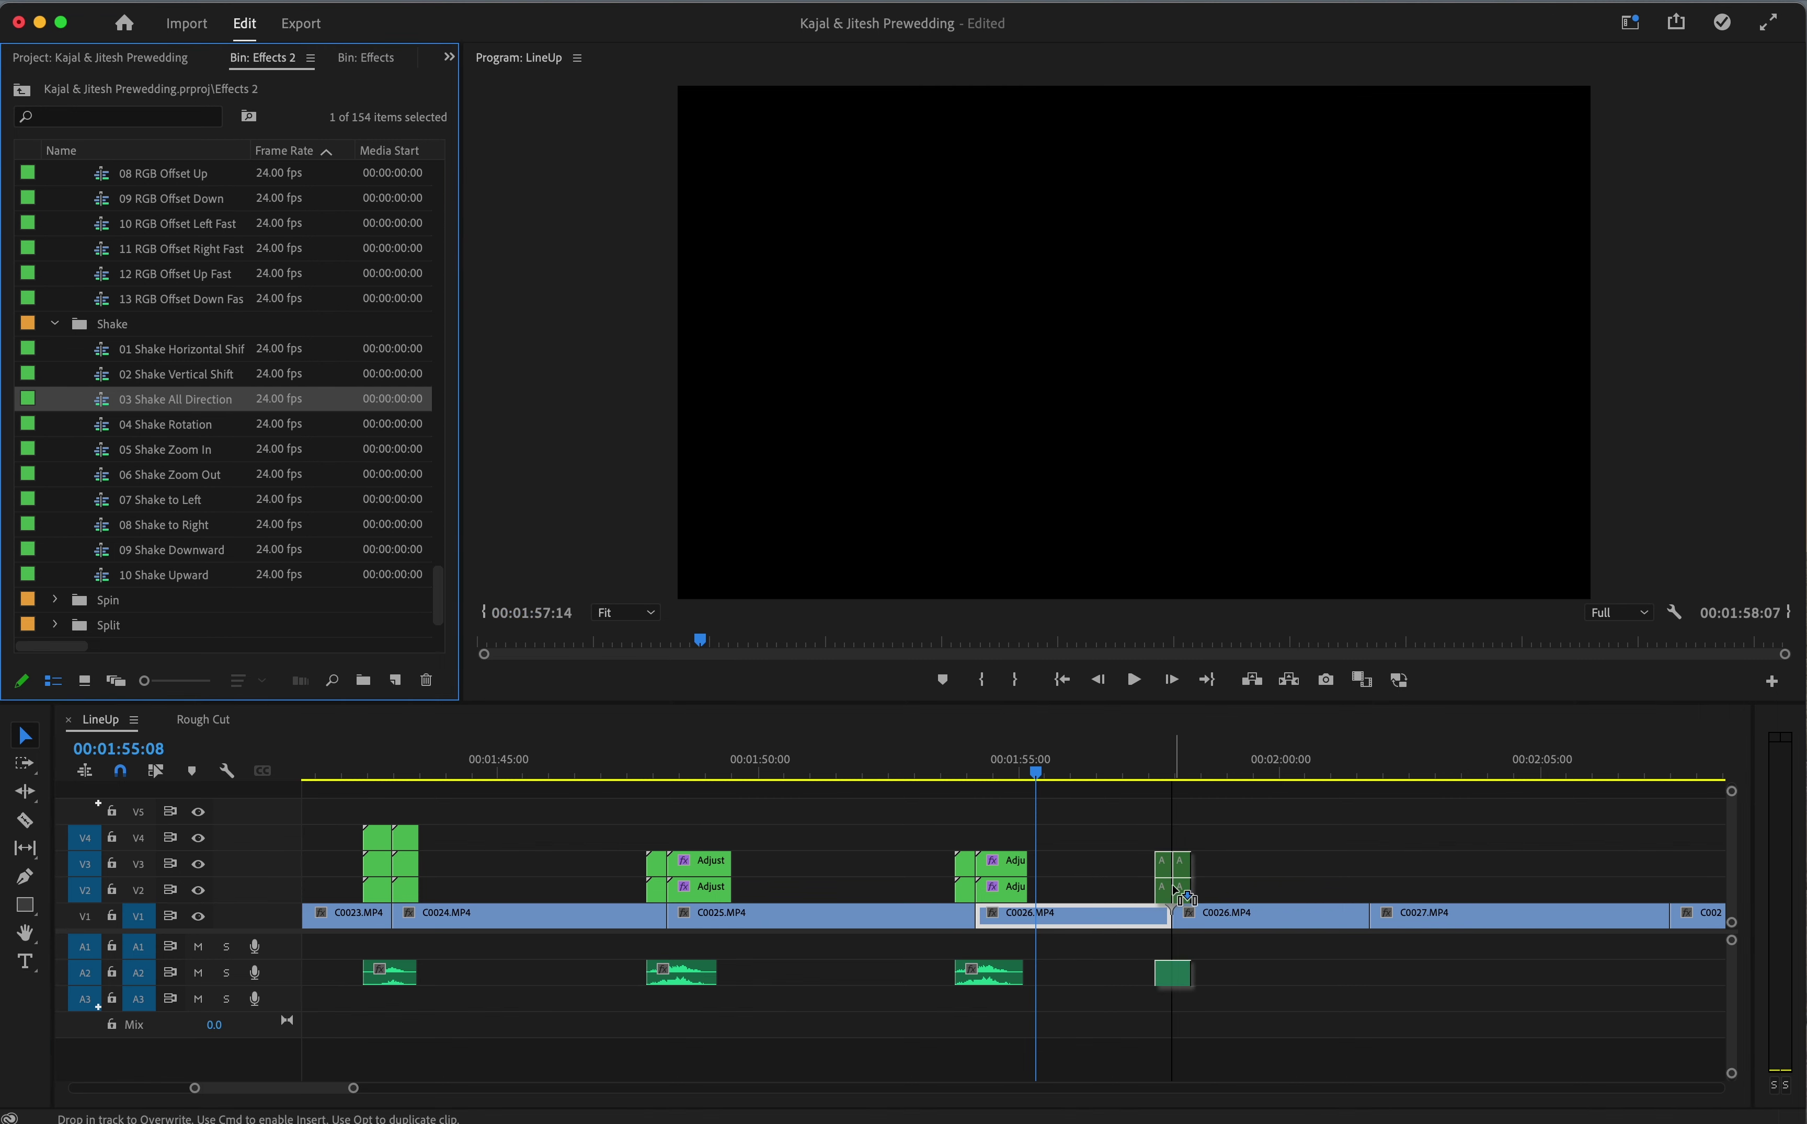
pyautogui.click(1154, 777)
pyautogui.press('space')
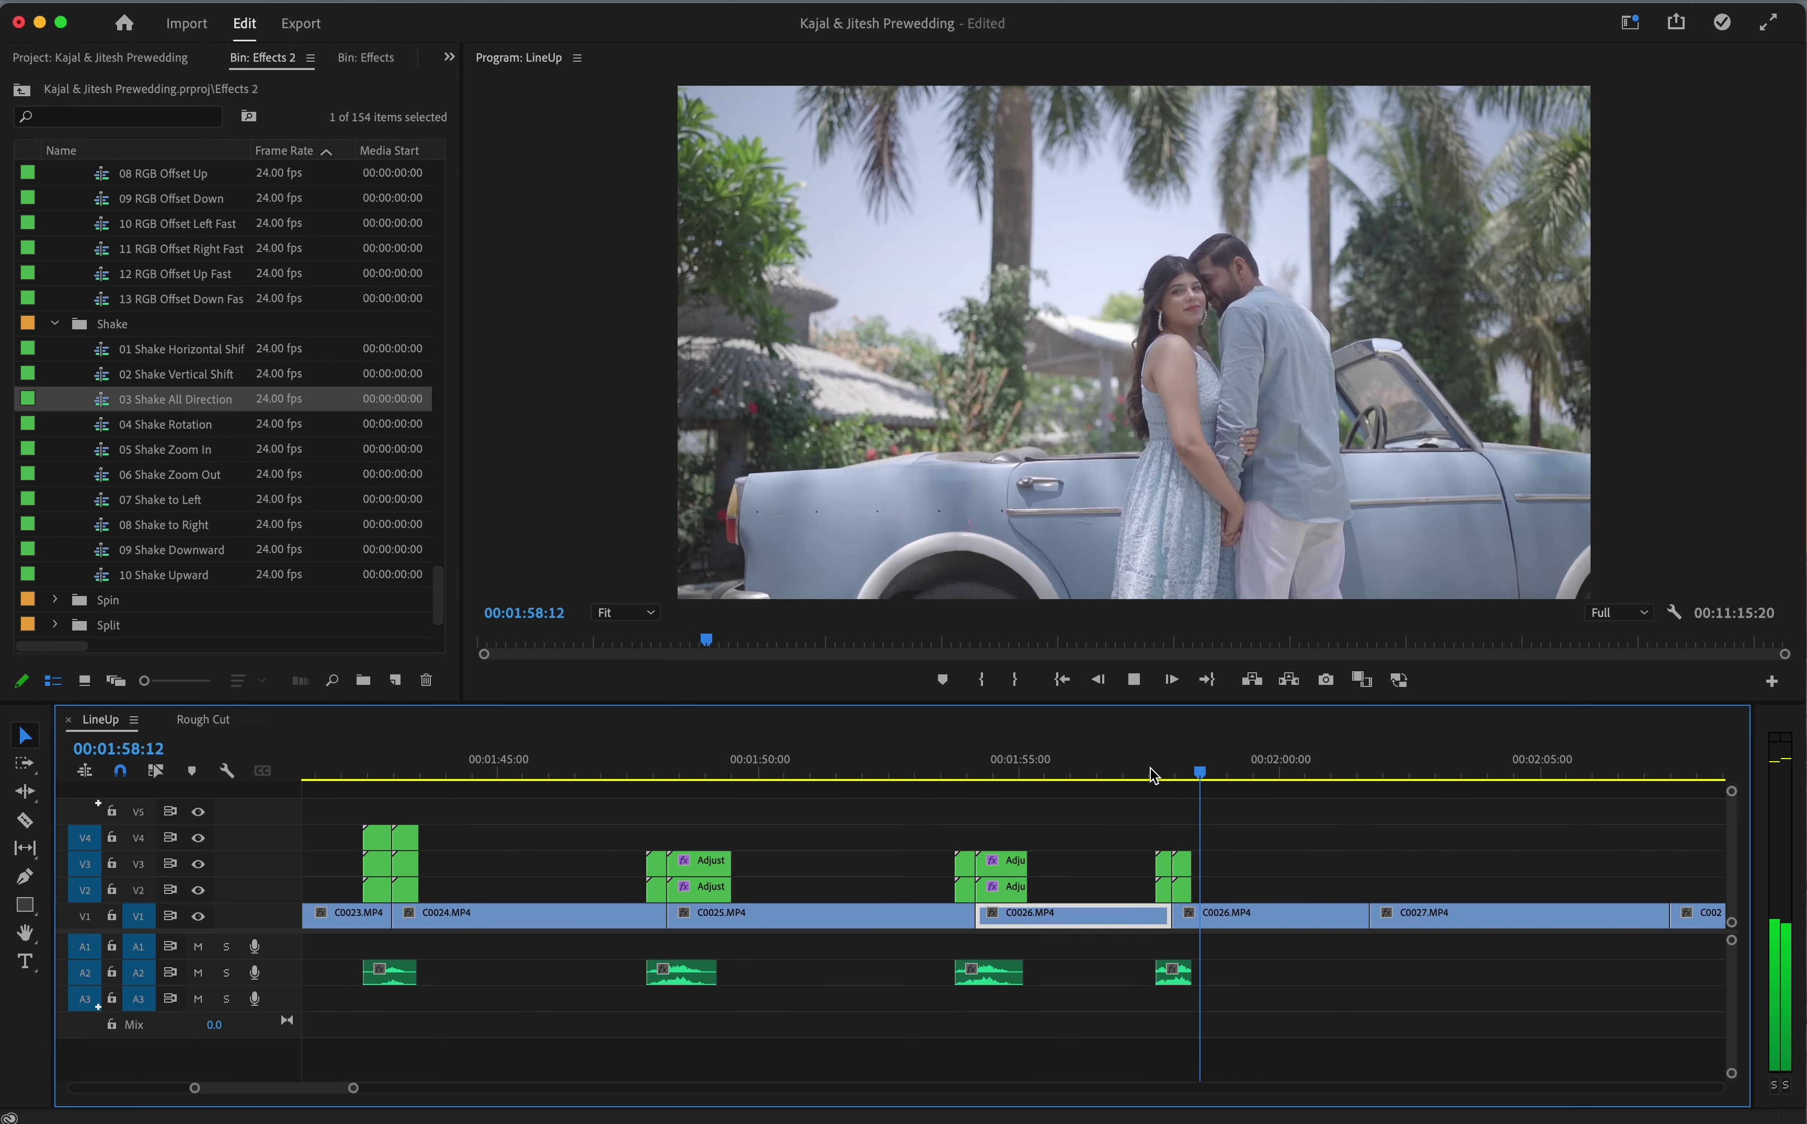
pyautogui.press('-')
pyautogui.press('space')
pyautogui.scroll(-4, 146, 501)
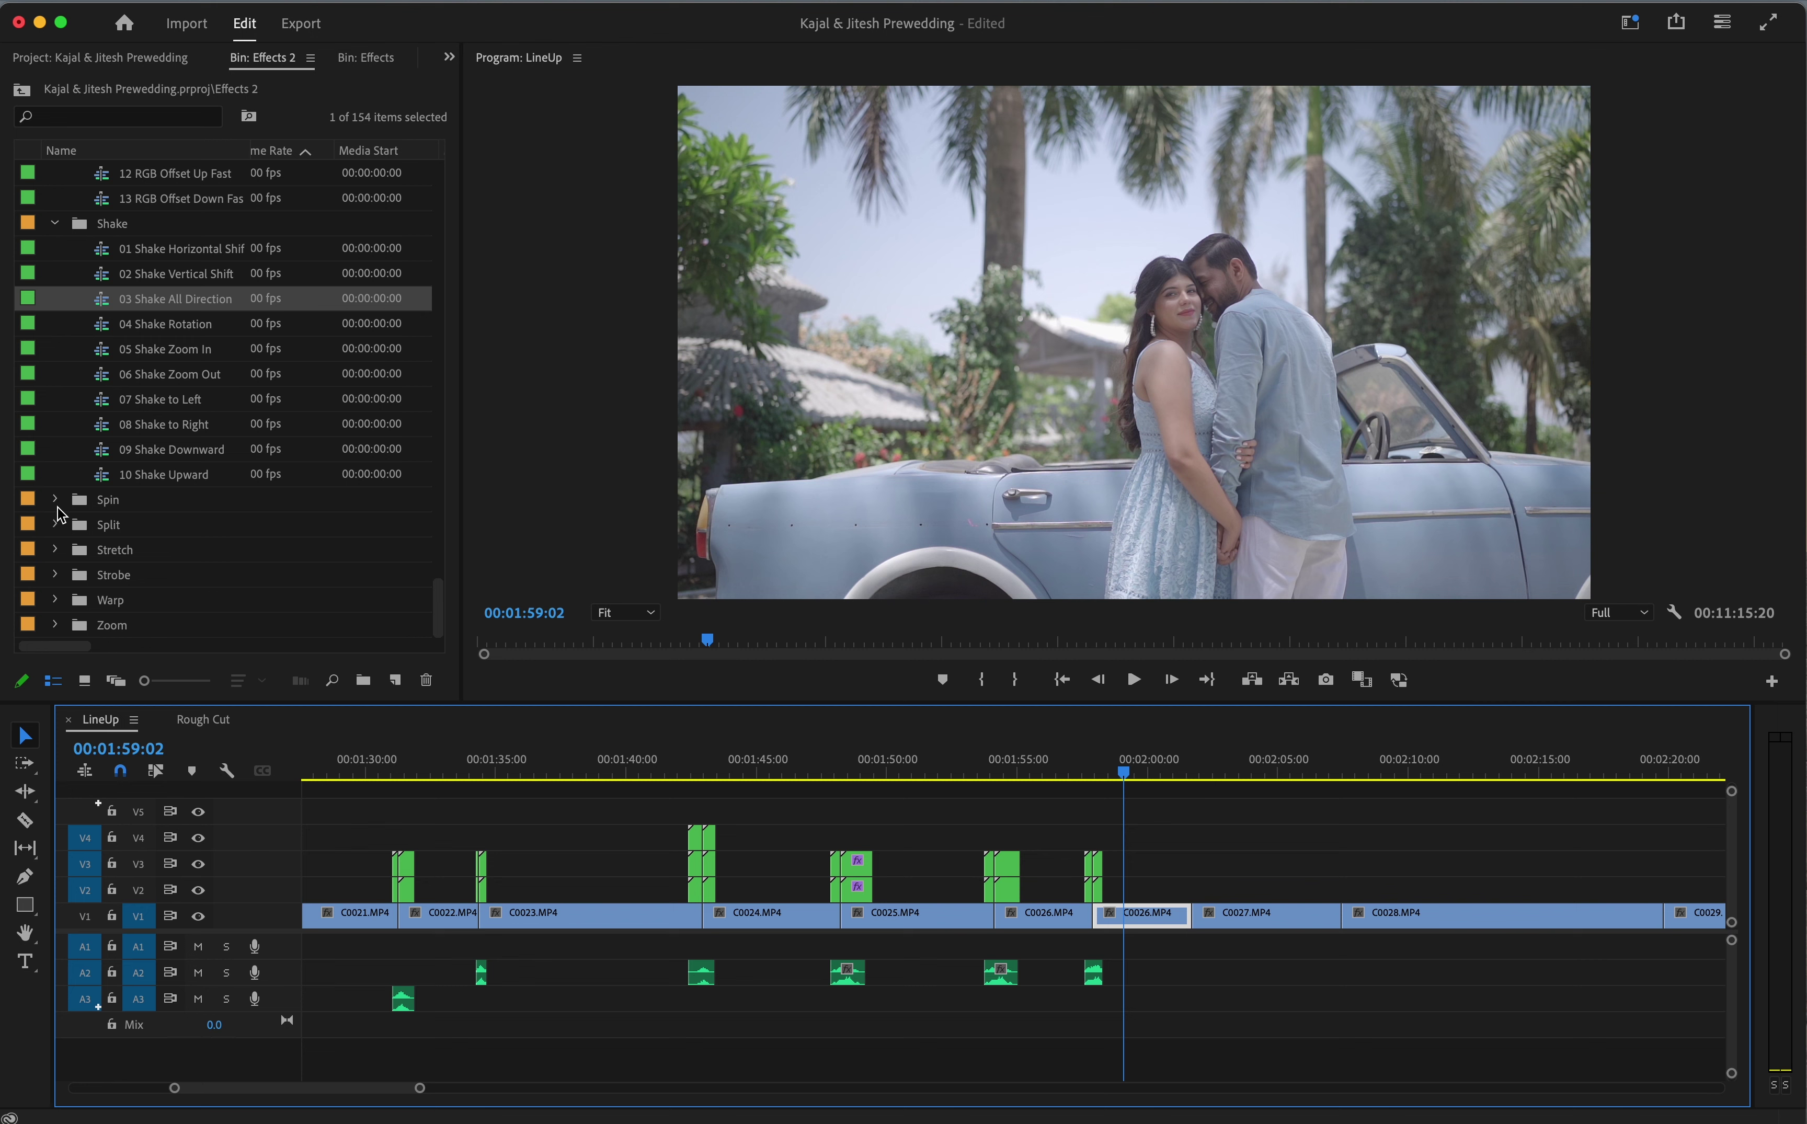
# Place 03 Spin Right Pivot Left on the cut near 2:02 and preview it several times
pyautogui.click(55, 501)
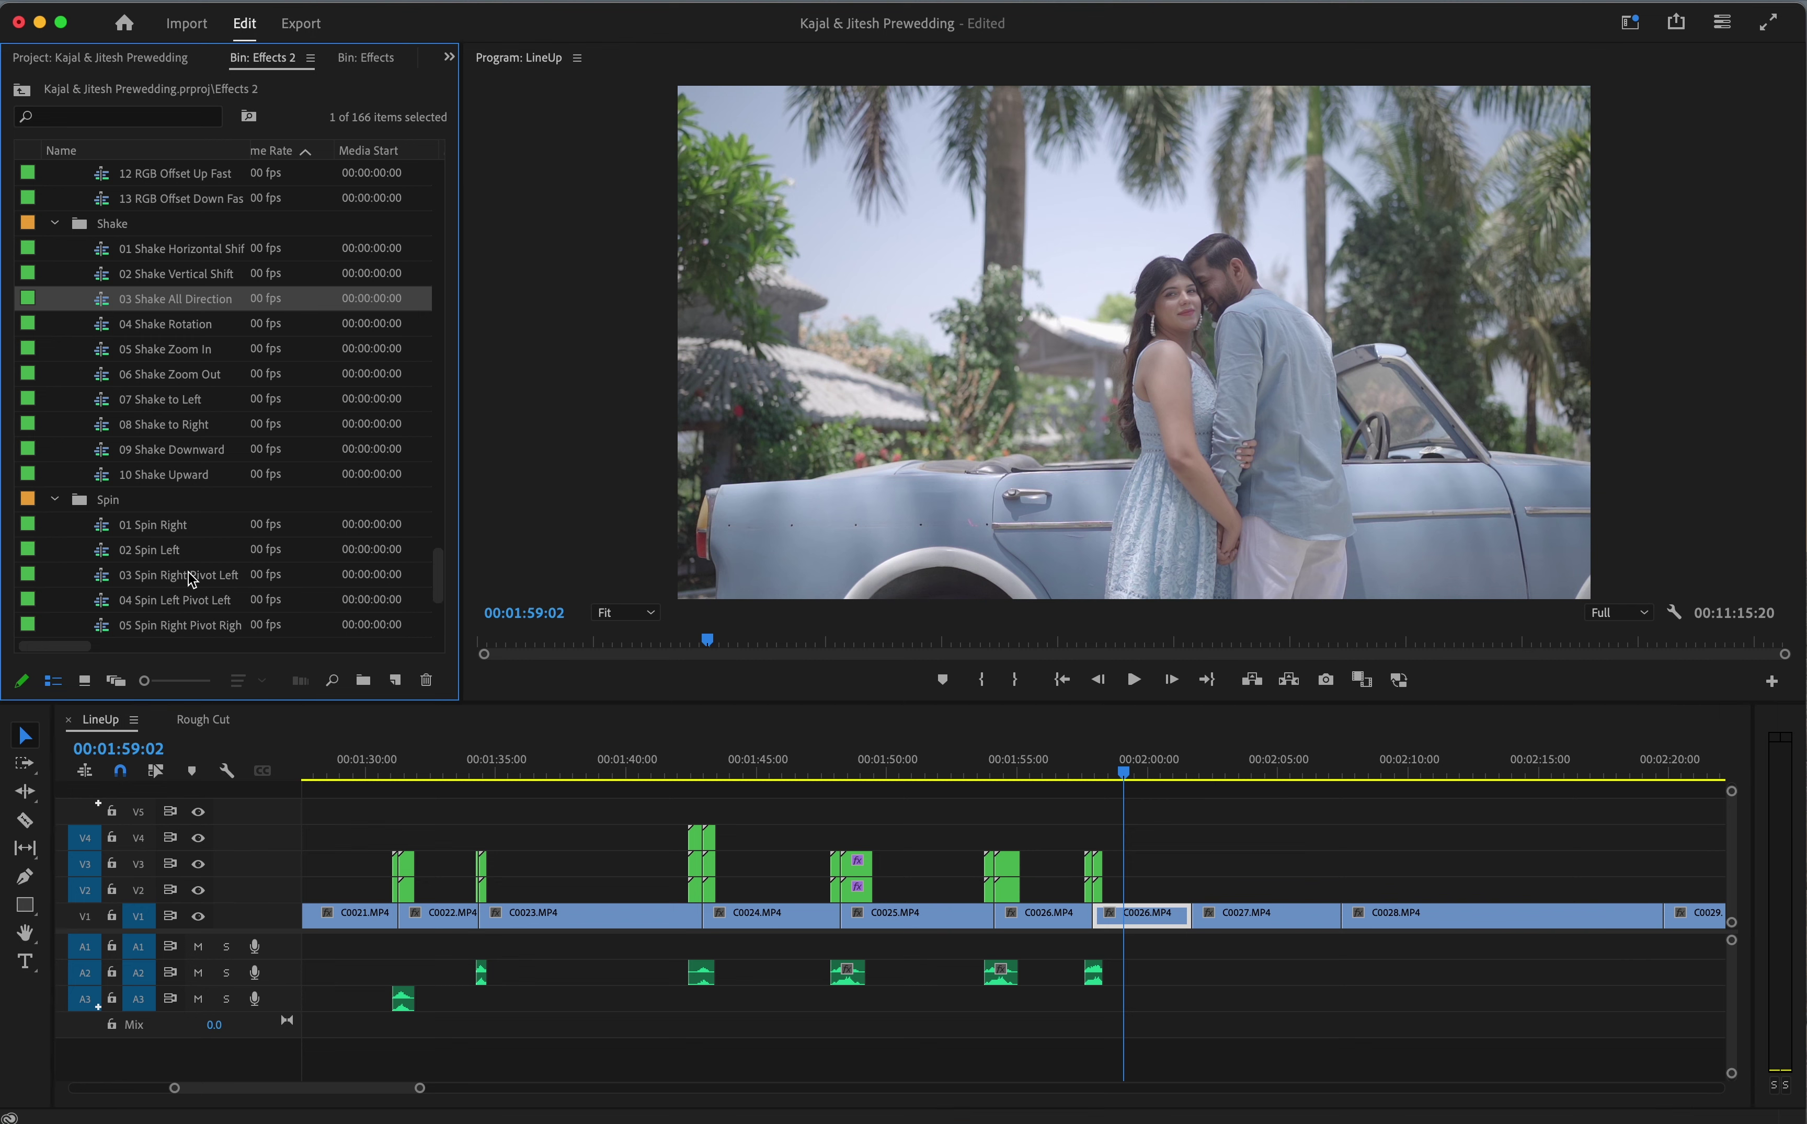
pyautogui.moveTo(192, 576)
pyautogui.mouseDown()
pyautogui.moveTo(921, 695)
pyautogui.moveTo(1041, 798)
pyautogui.mouseUp()
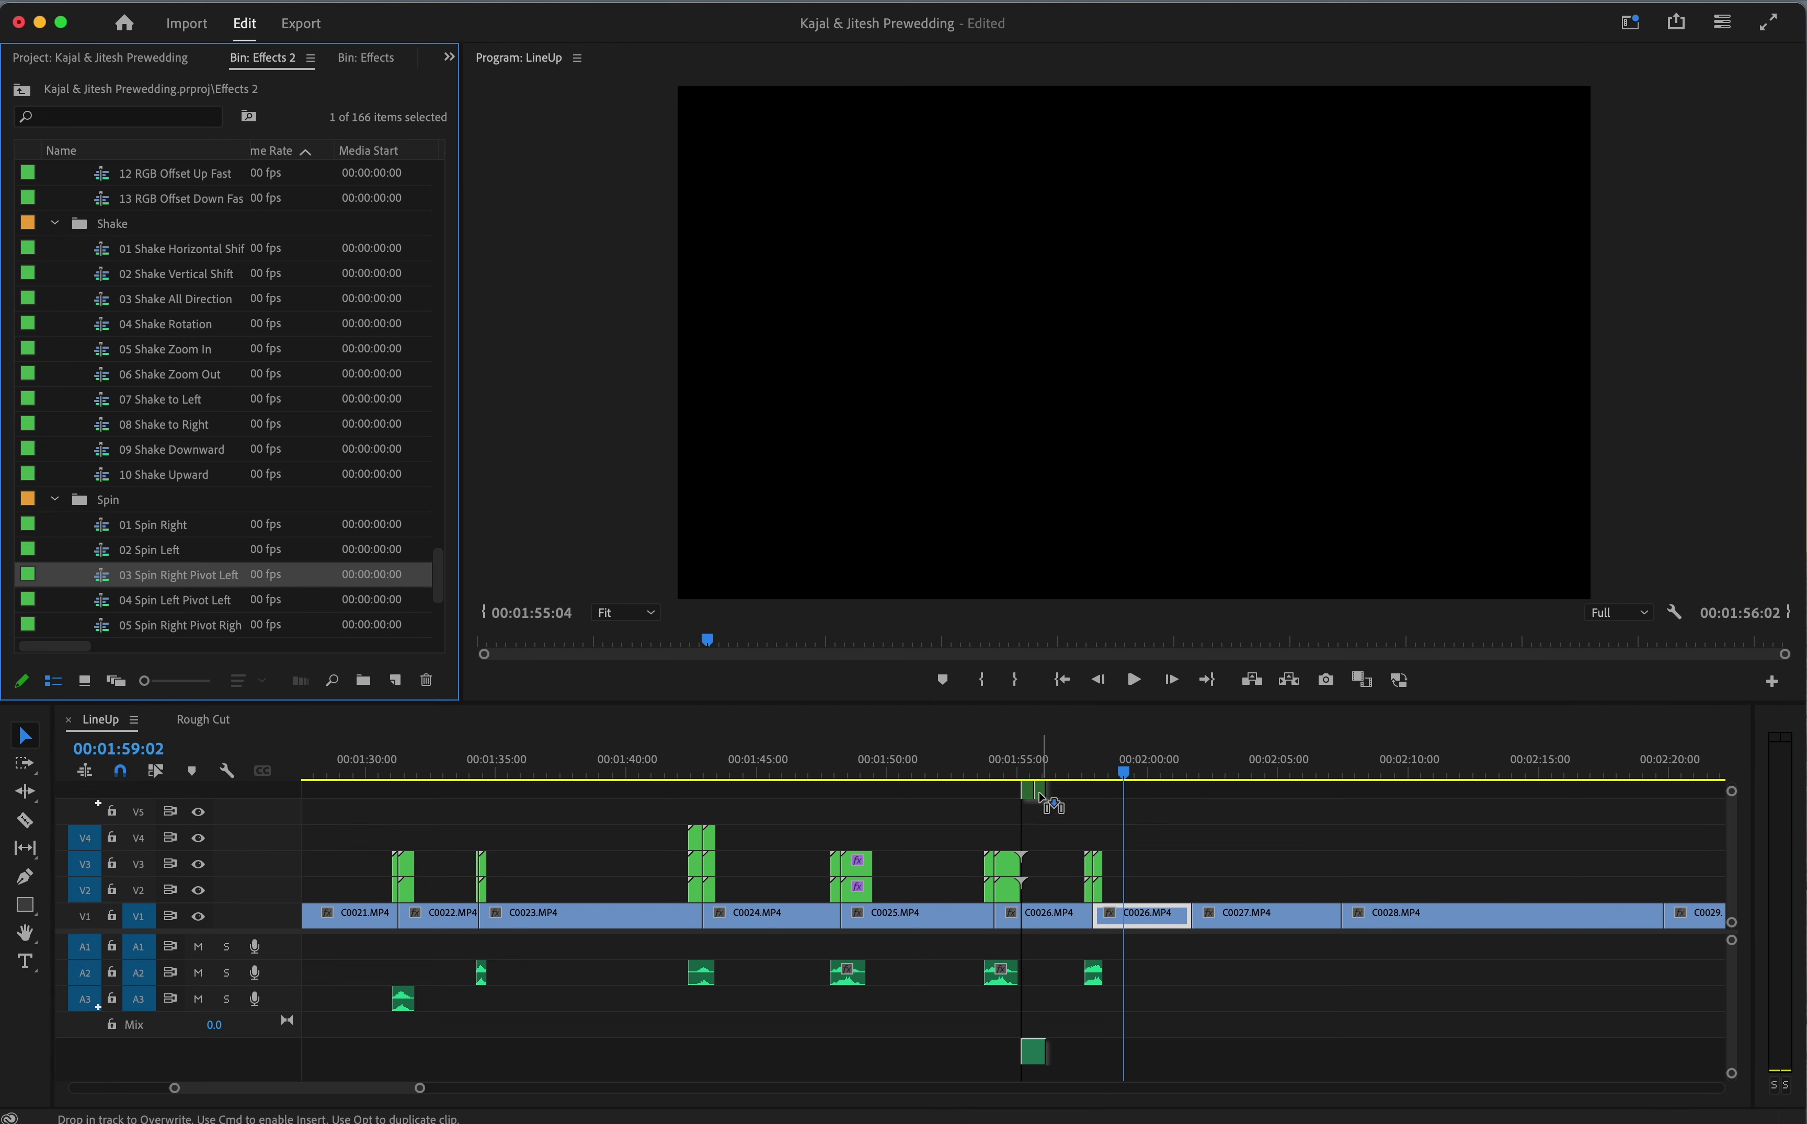
pyautogui.moveTo(1190, 896); pyautogui.dragTo(1191, 896)
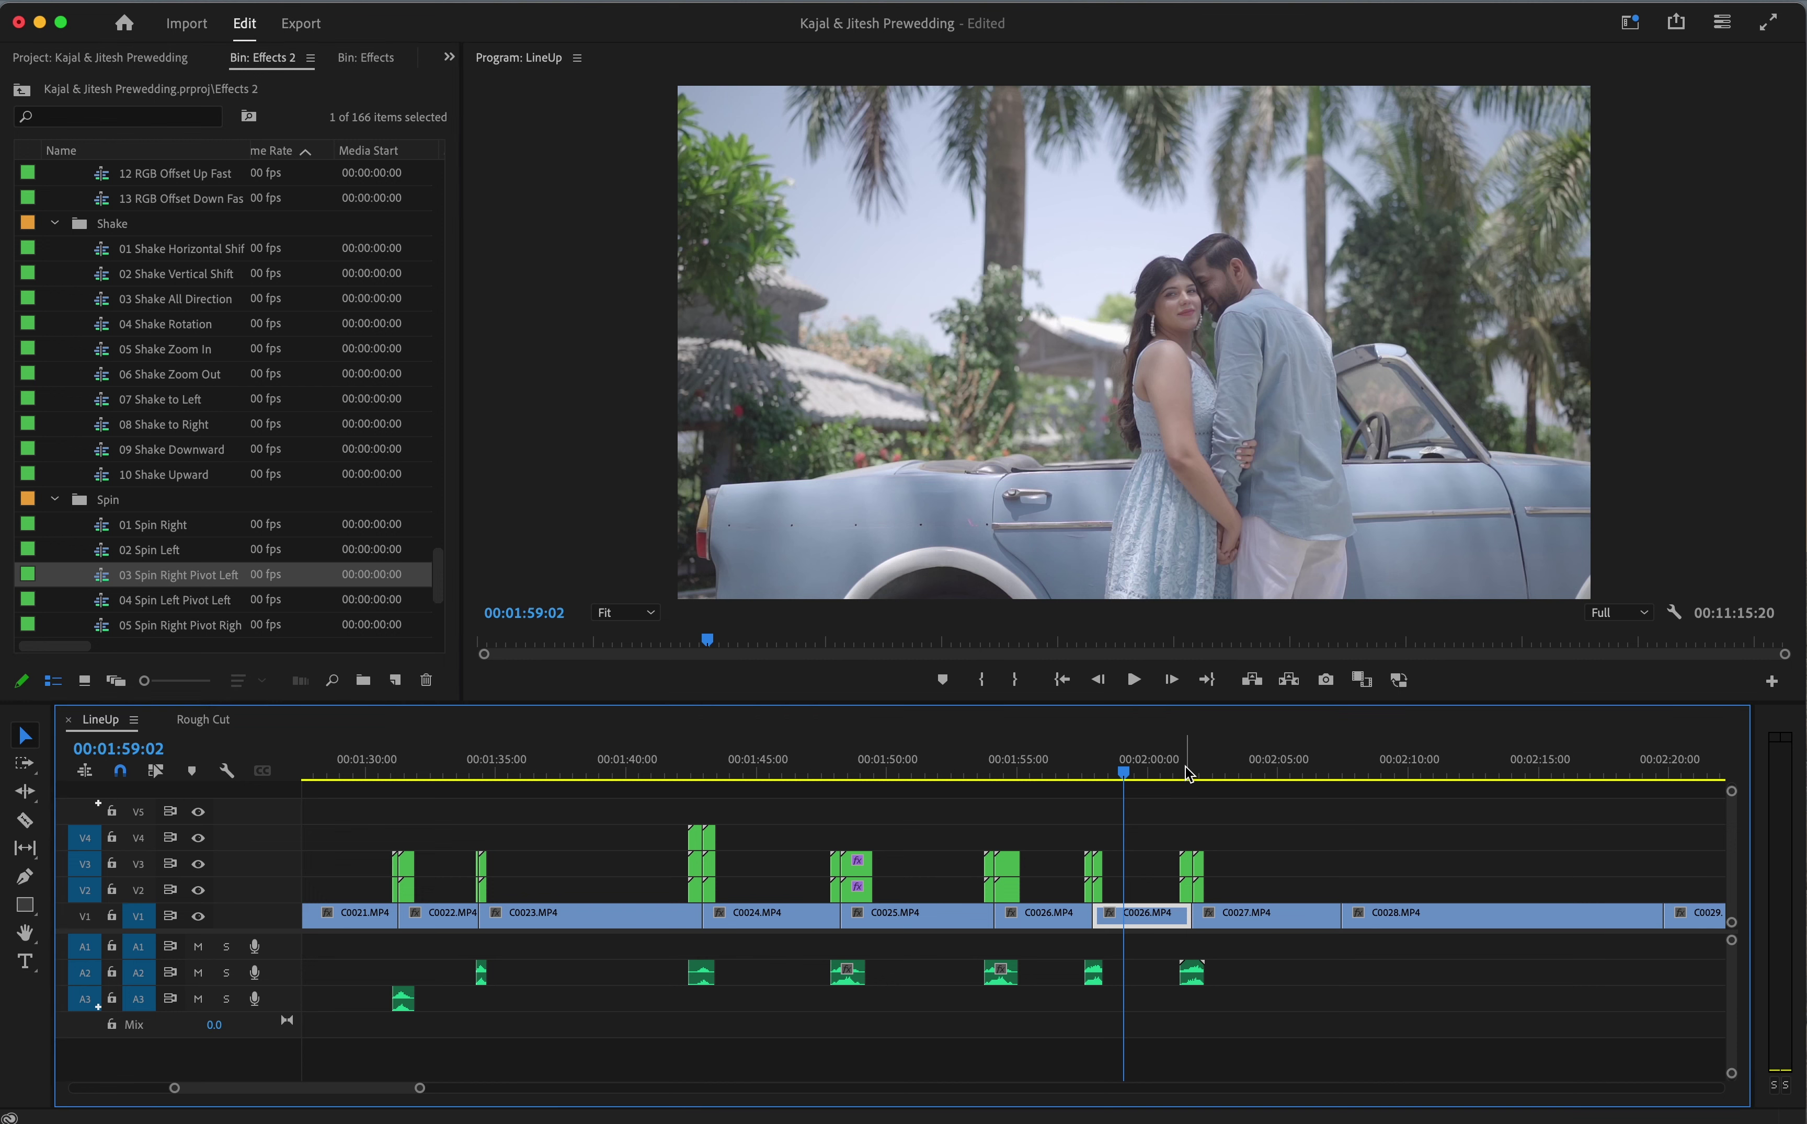
pyautogui.click(1179, 761)
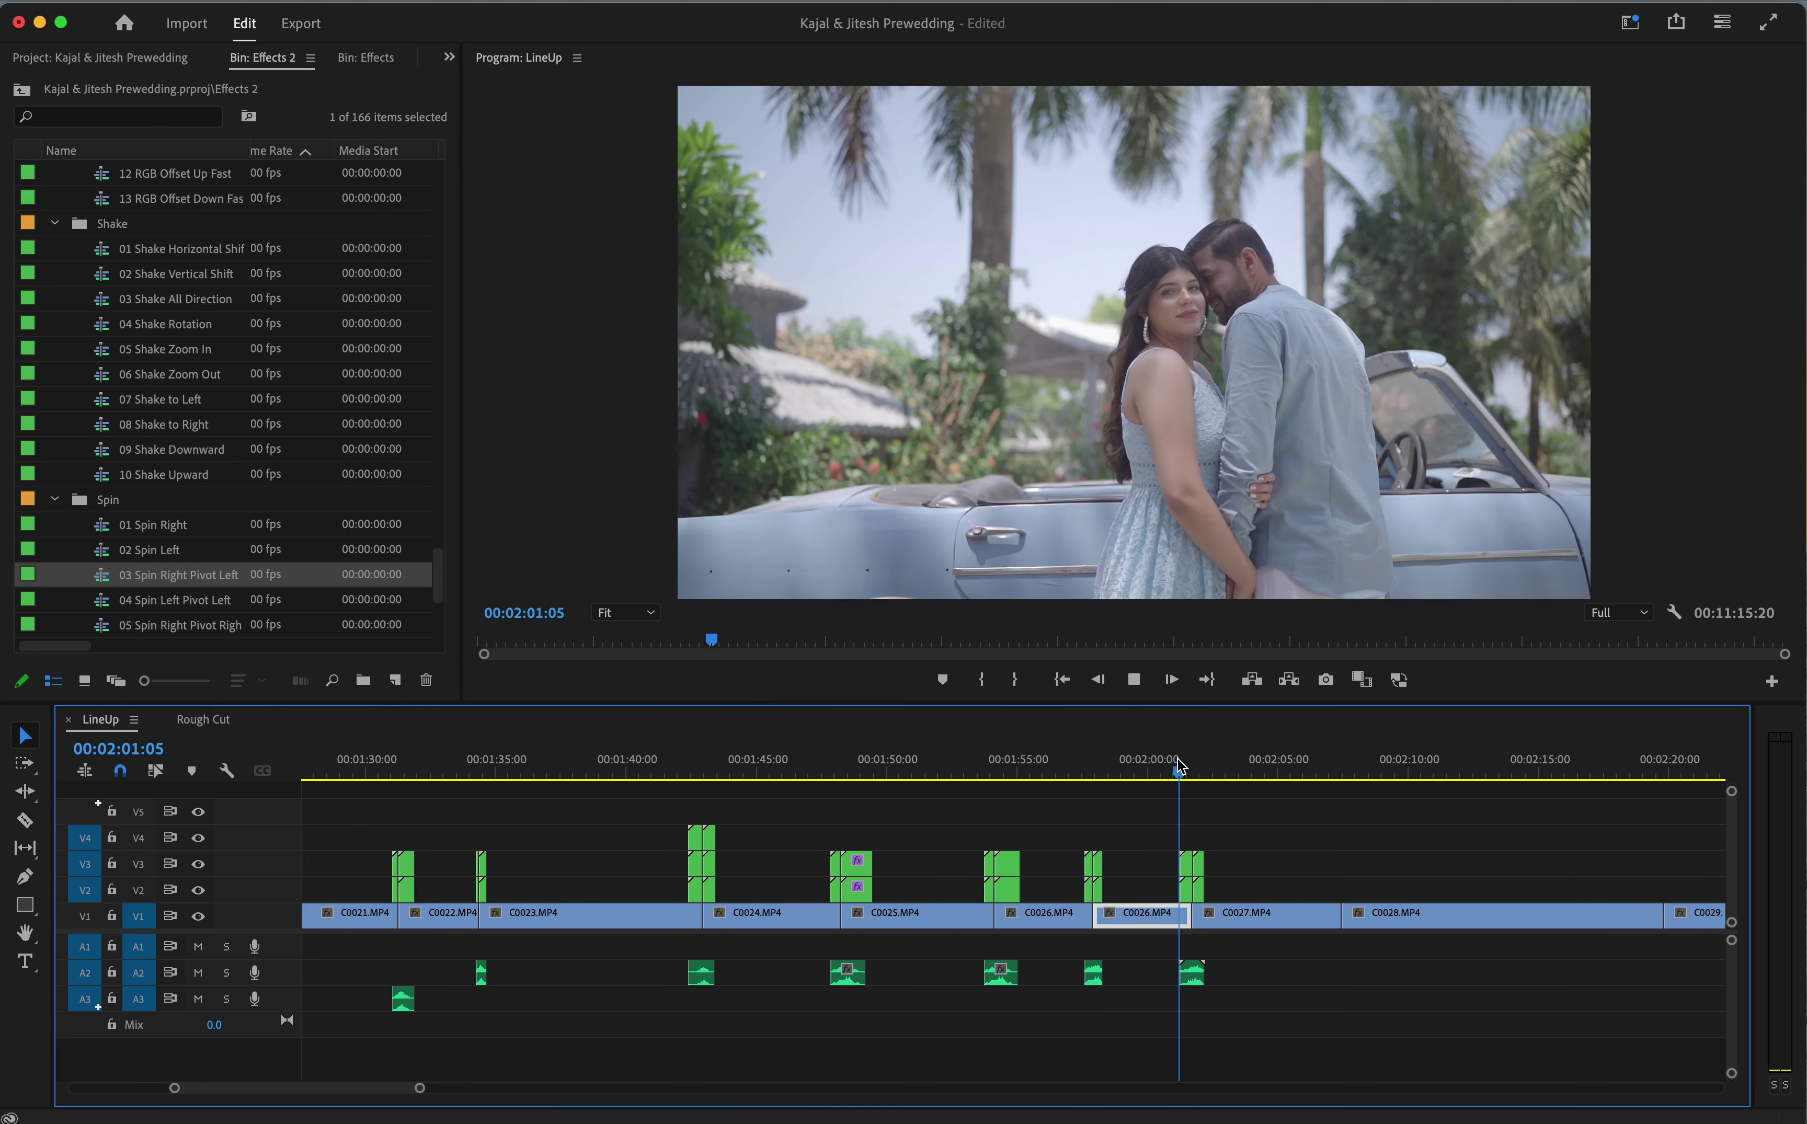
pyautogui.press('space')
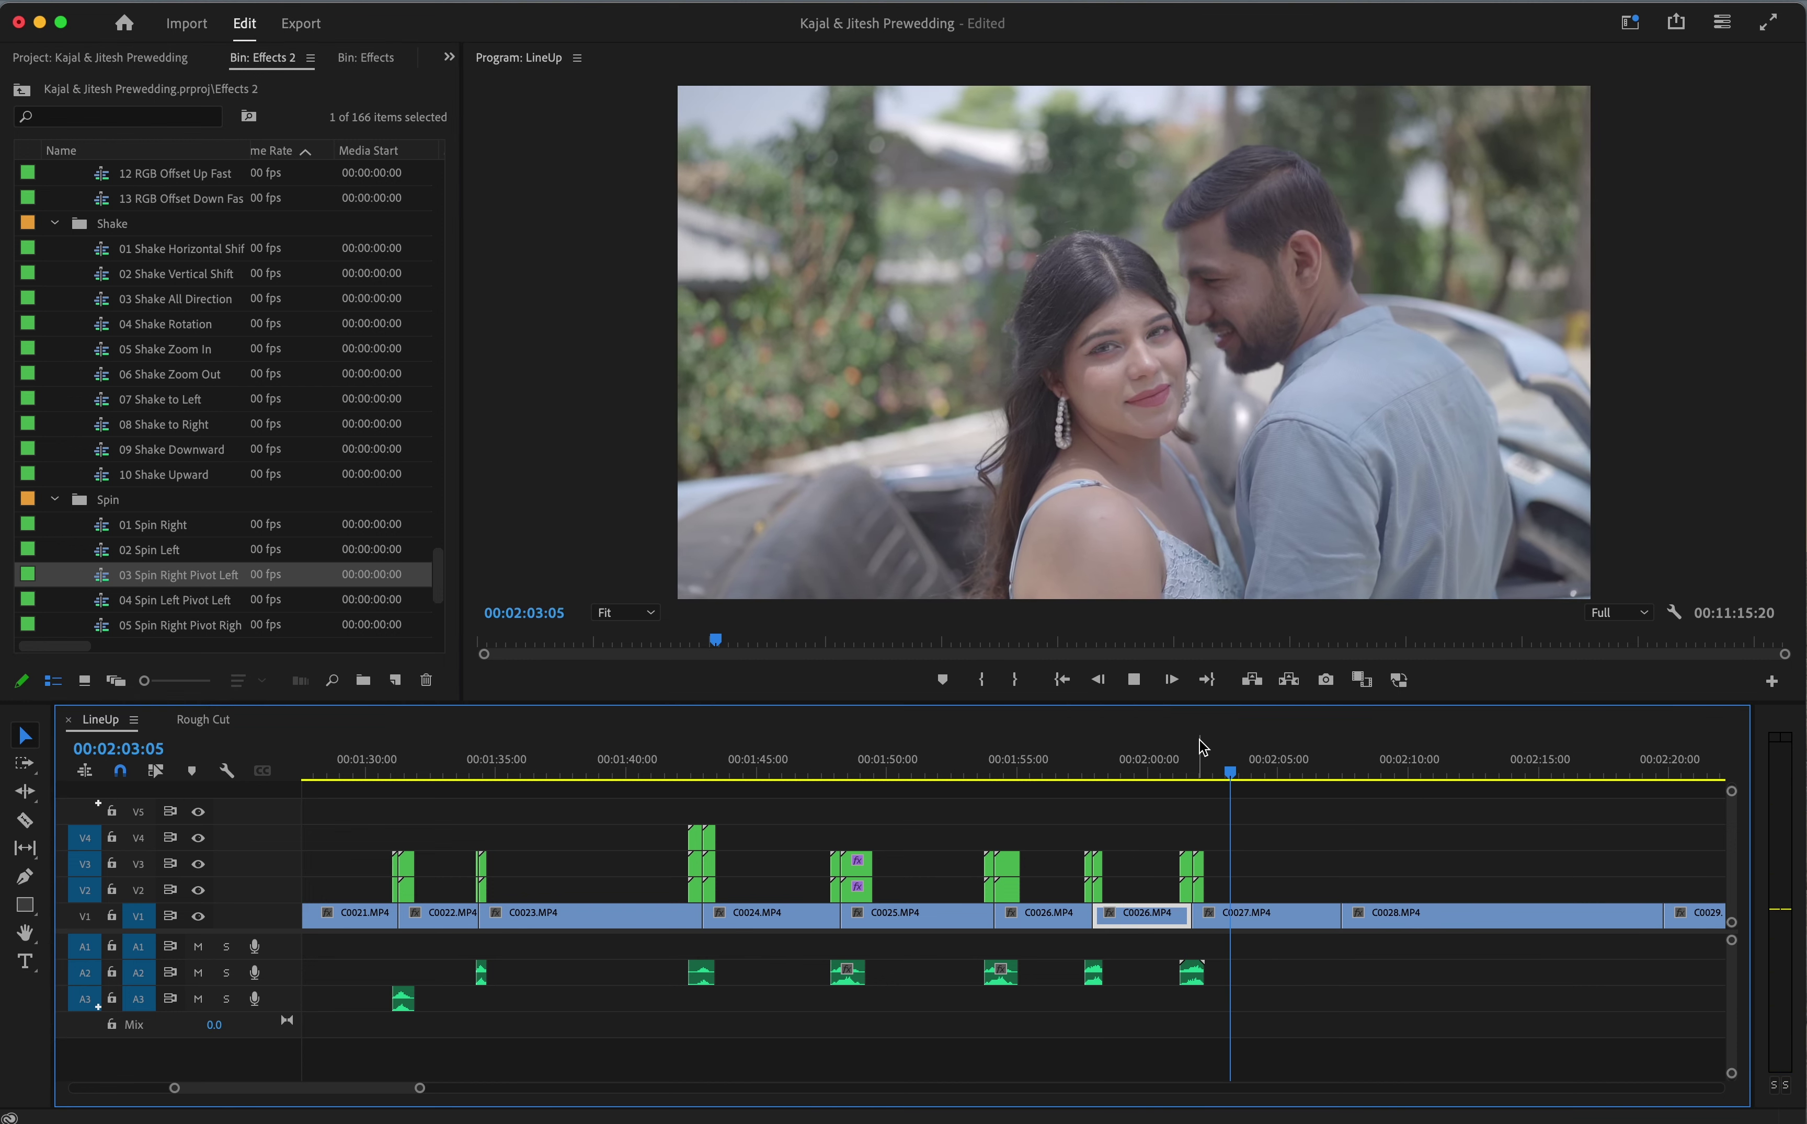
pyautogui.click(1179, 762)
pyautogui.press('space')
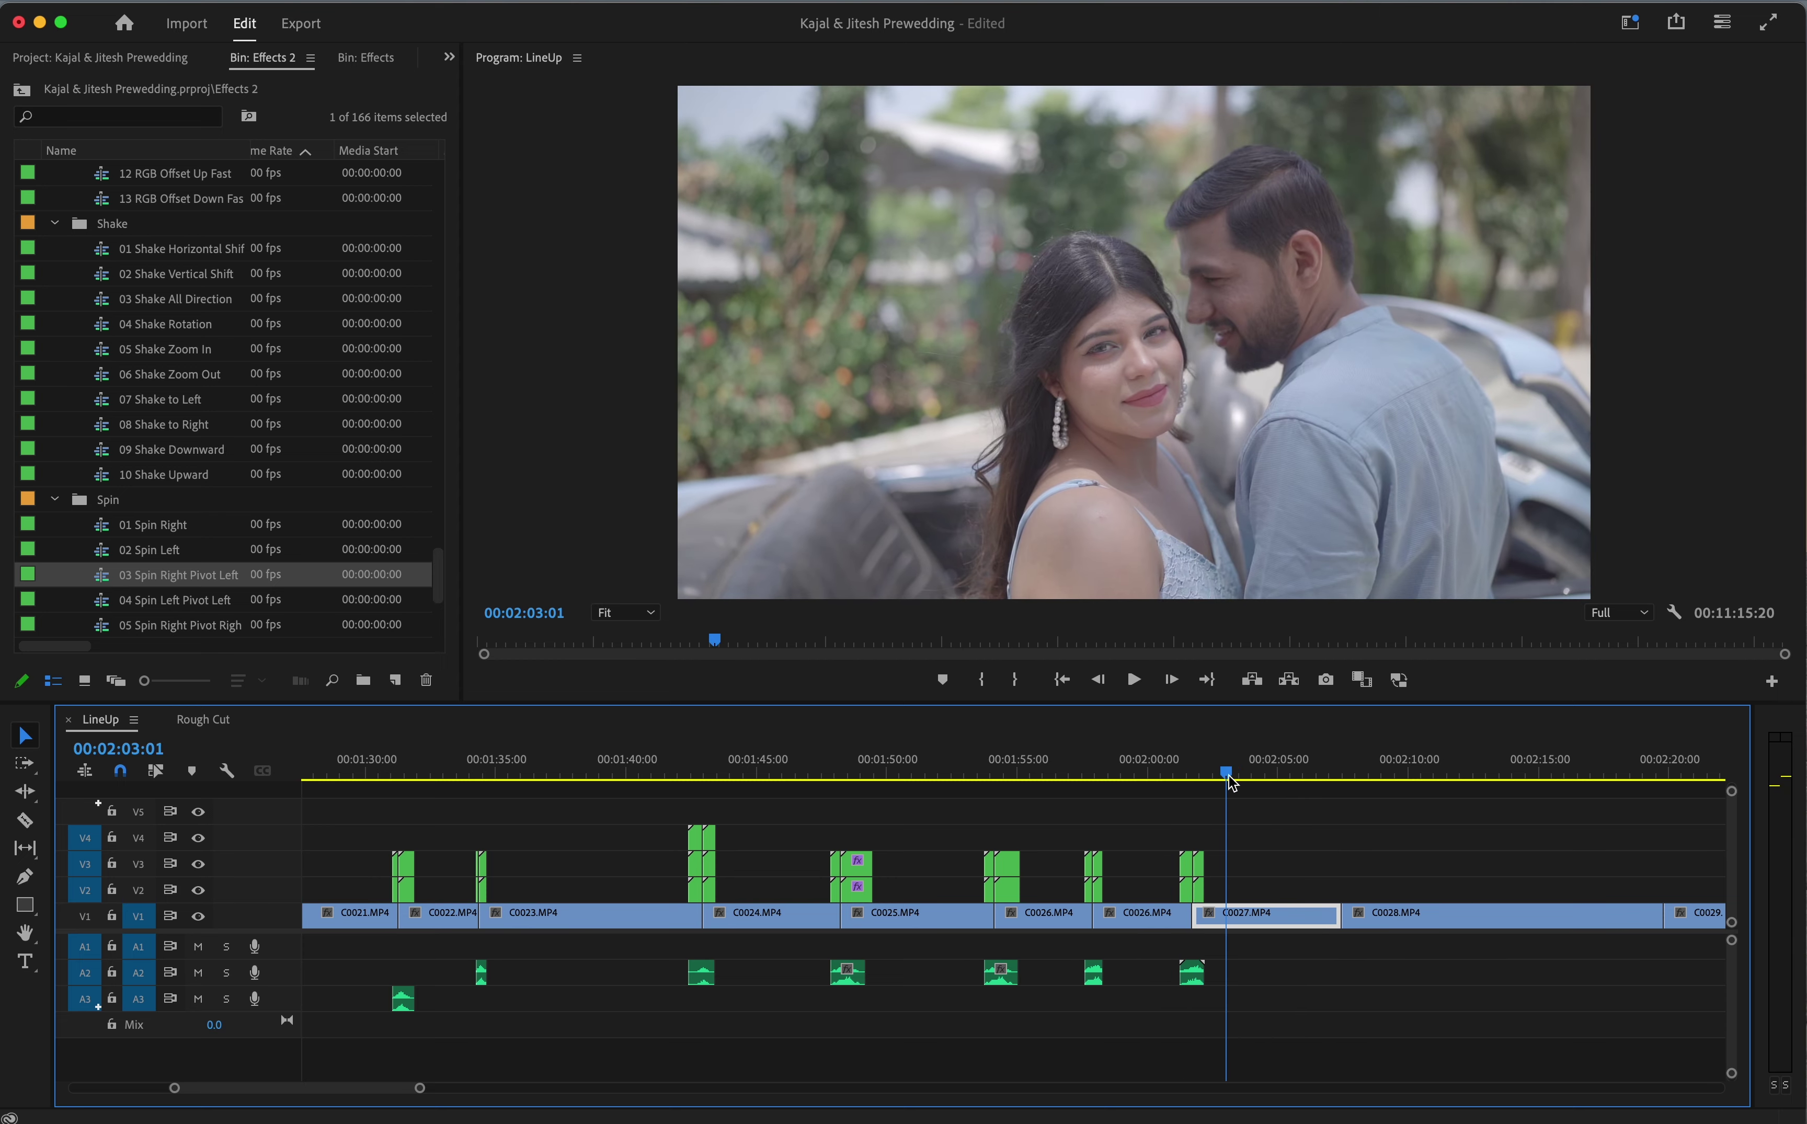
pyautogui.click(1130, 769)
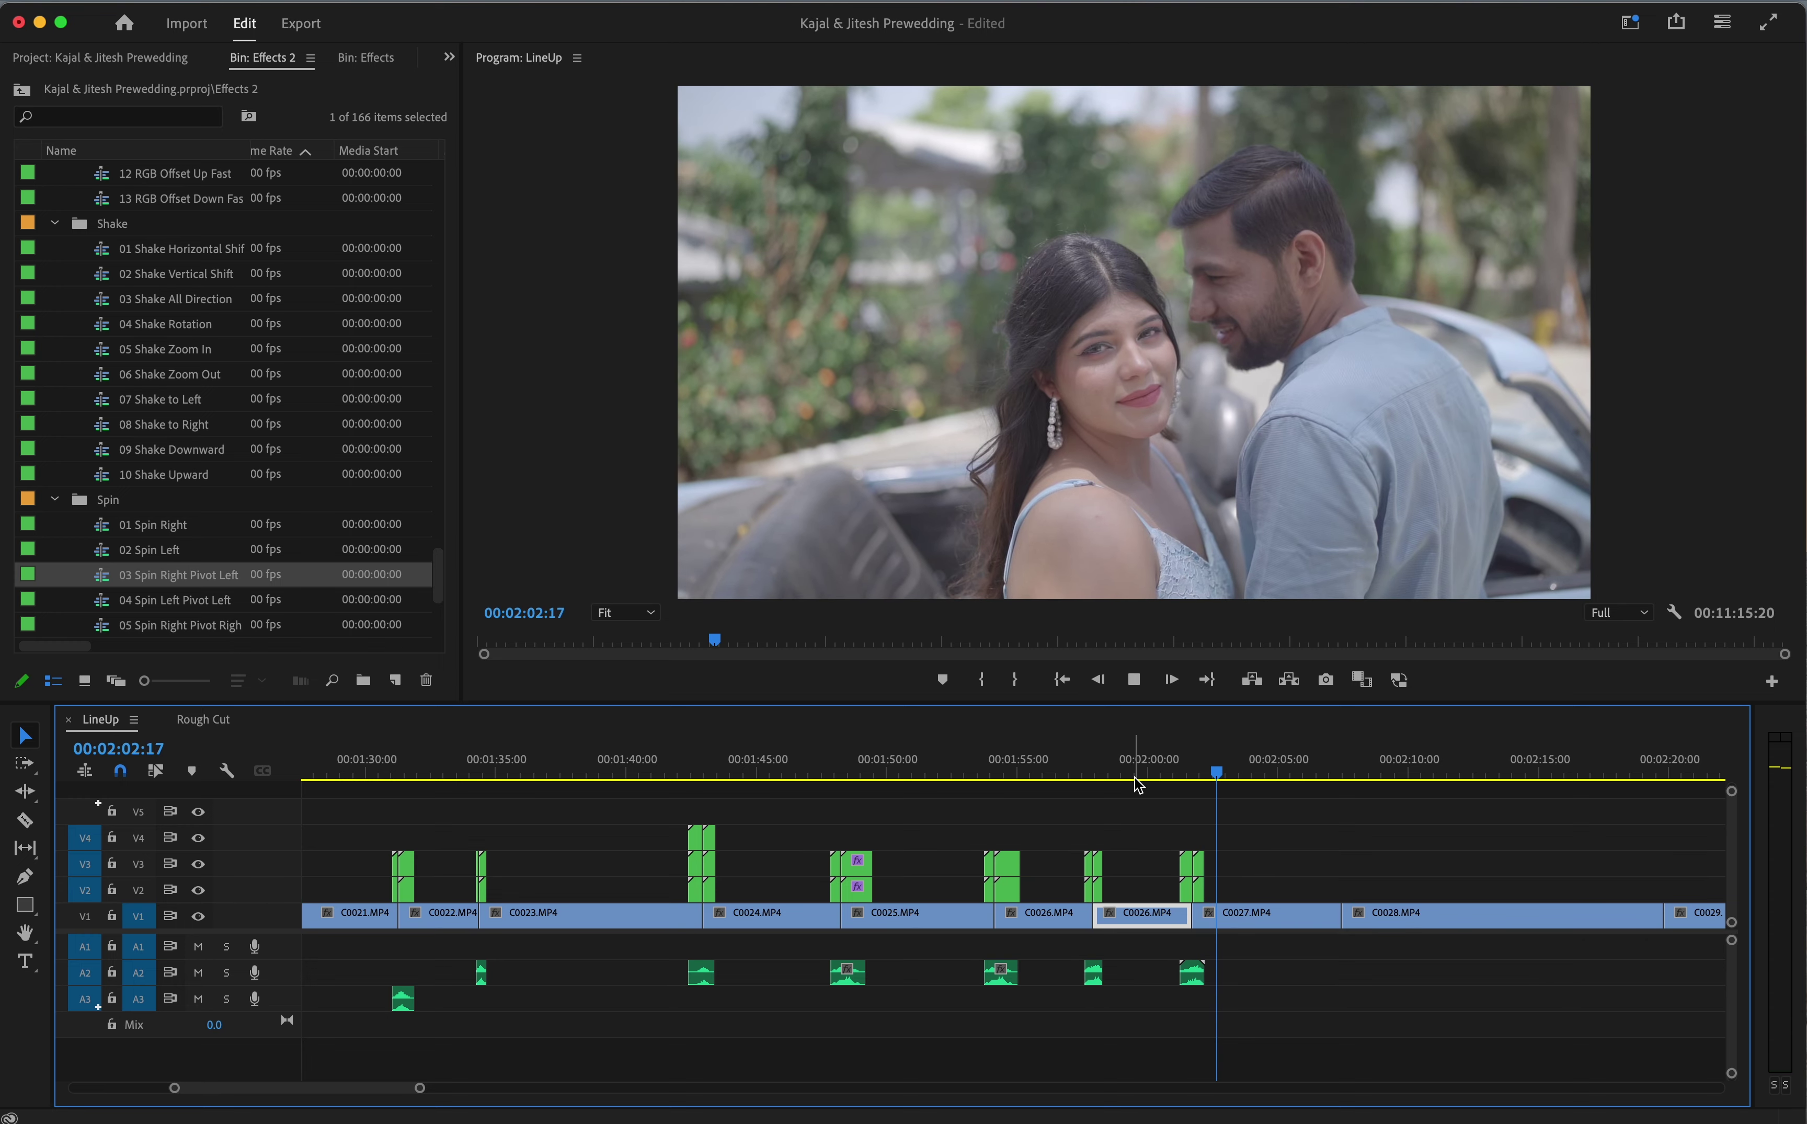
pyautogui.press('space')
pyautogui.hscroll(3, 335, 654)
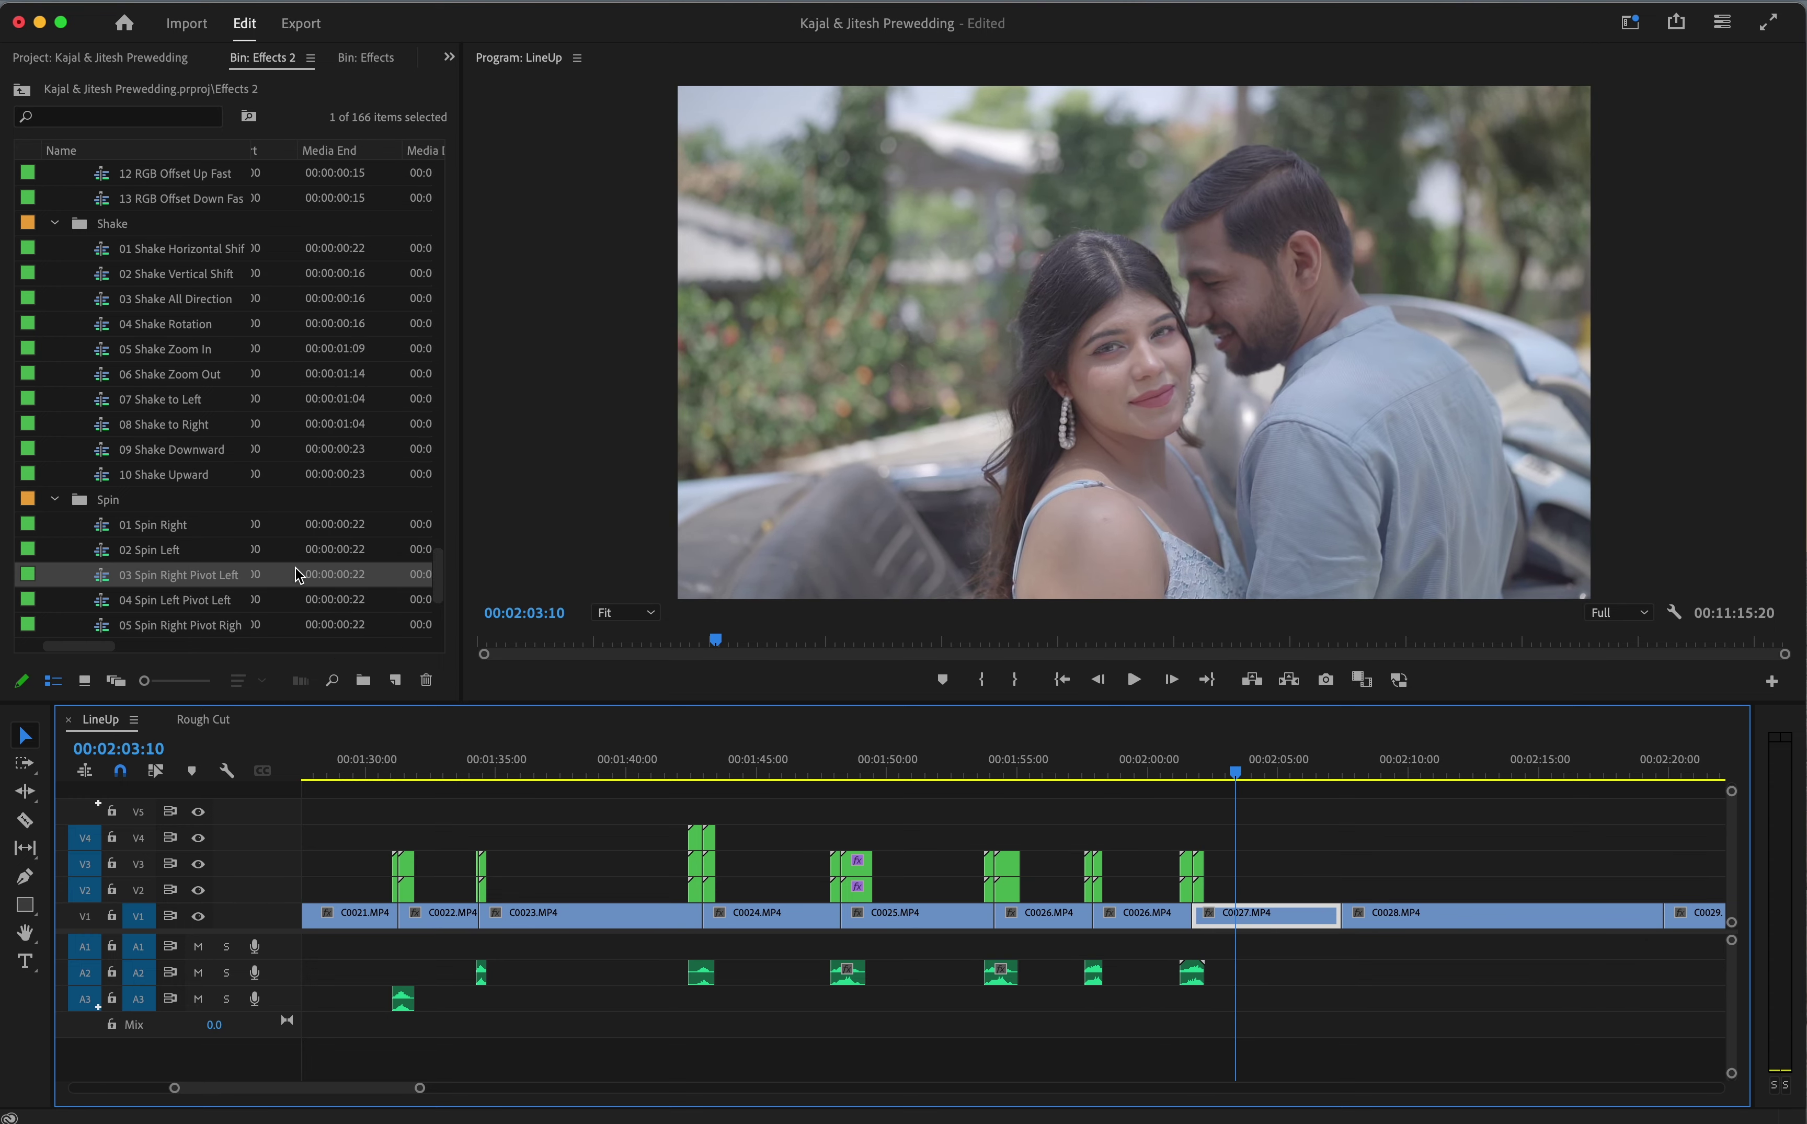
pyautogui.scroll(-4, 297, 575)
# Place Split 2 Vertical on the C0027–C0028 cut and a reversed diagonal split on C0028–C0029
pyautogui.click(55, 524)
pyautogui.moveTo(415, 574)
pyautogui.mouseDown()
pyautogui.moveTo(1346, 847)
pyautogui.moveTo(1351, 884)
pyautogui.mouseUp()
pyautogui.press('space')
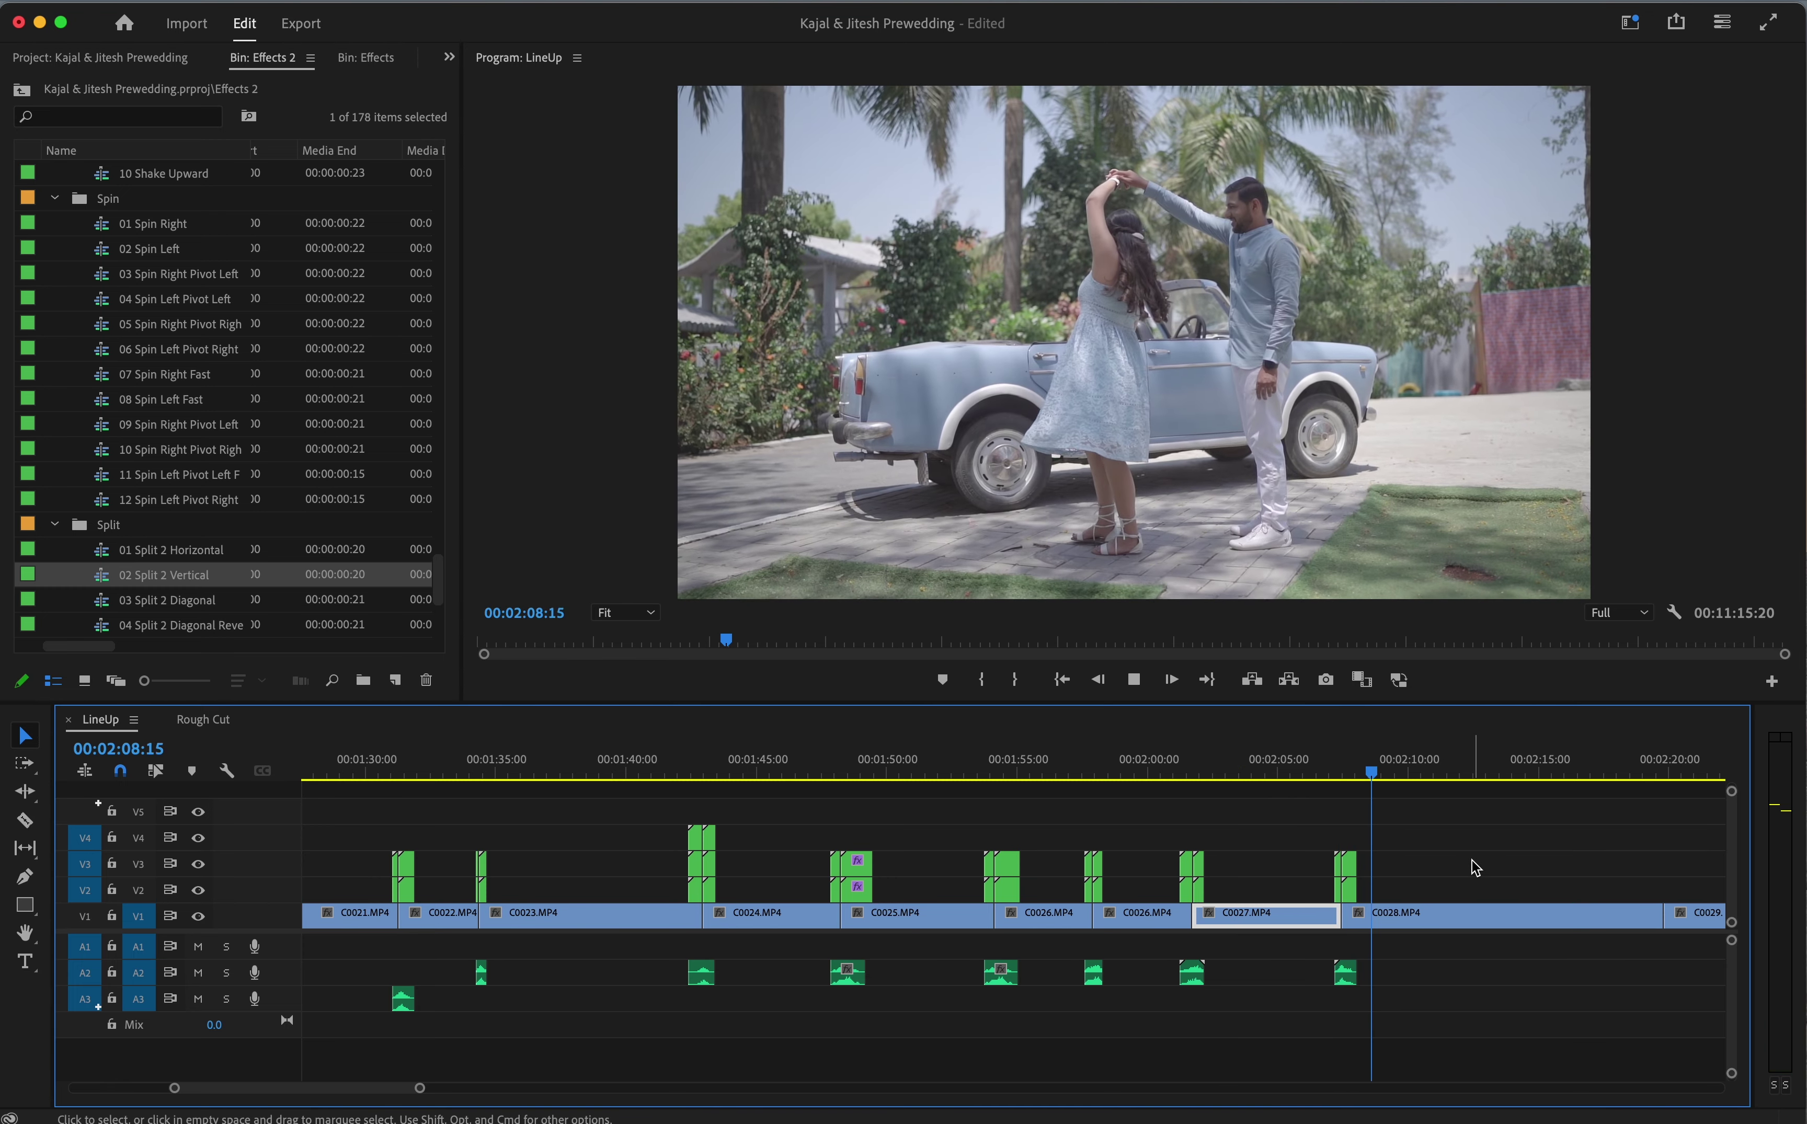
pyautogui.press('-')
pyautogui.moveTo(170, 622); pyautogui.dragTo(1248, 816)
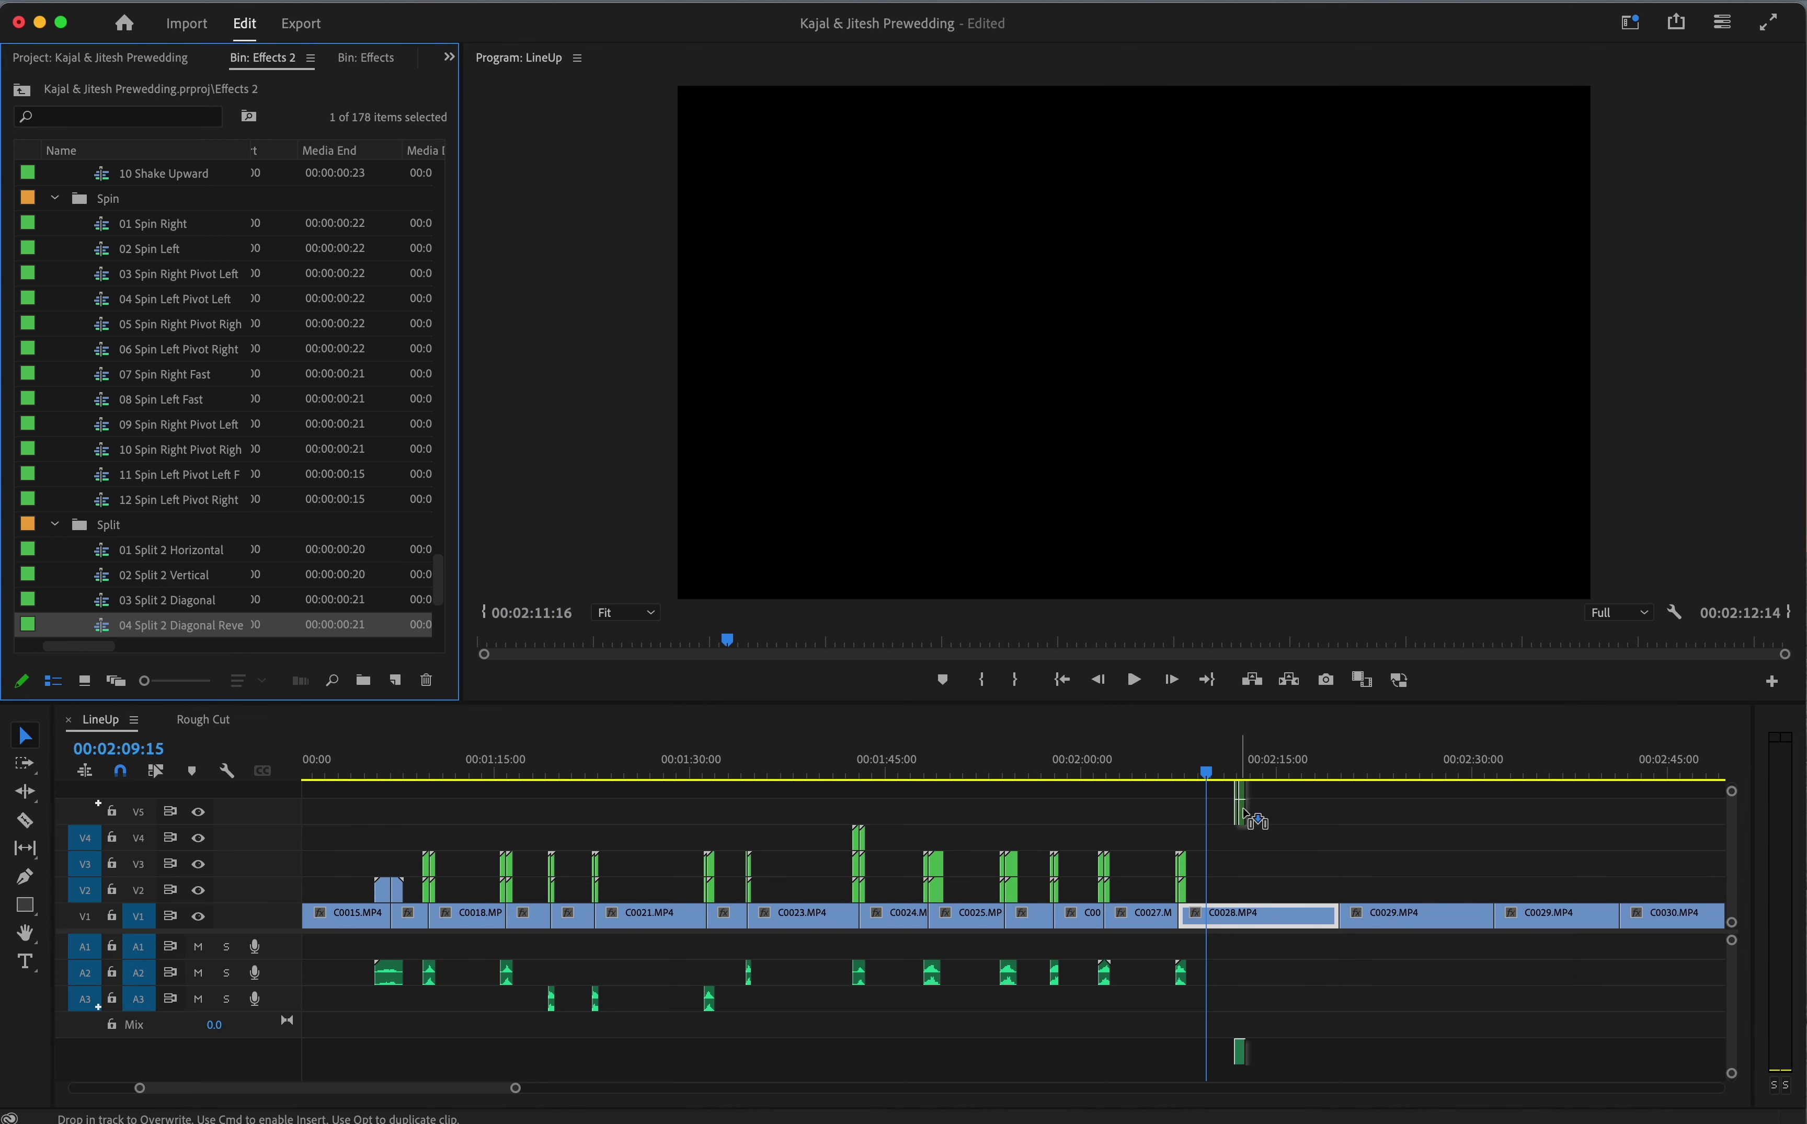
pyautogui.moveTo(1351, 901); pyautogui.dragTo(1346, 875)
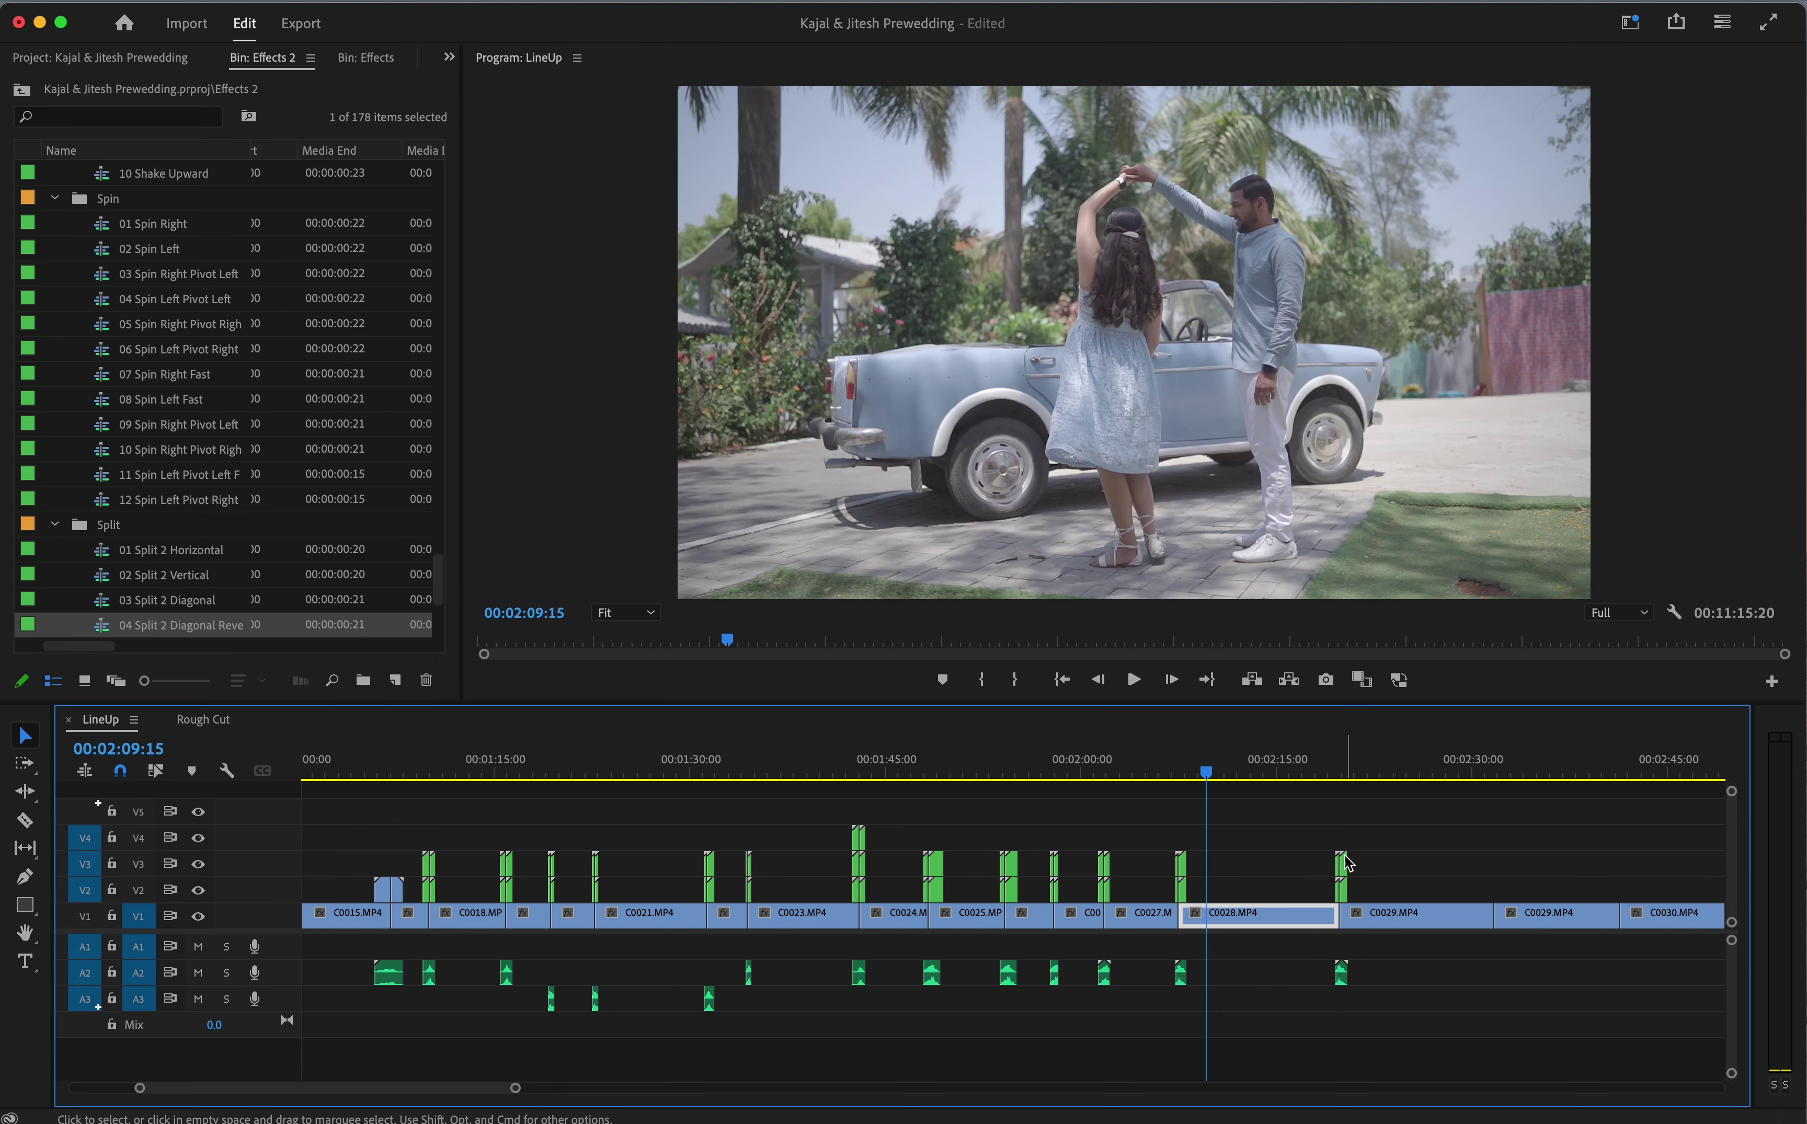
pyautogui.press('space')
pyautogui.press('=')
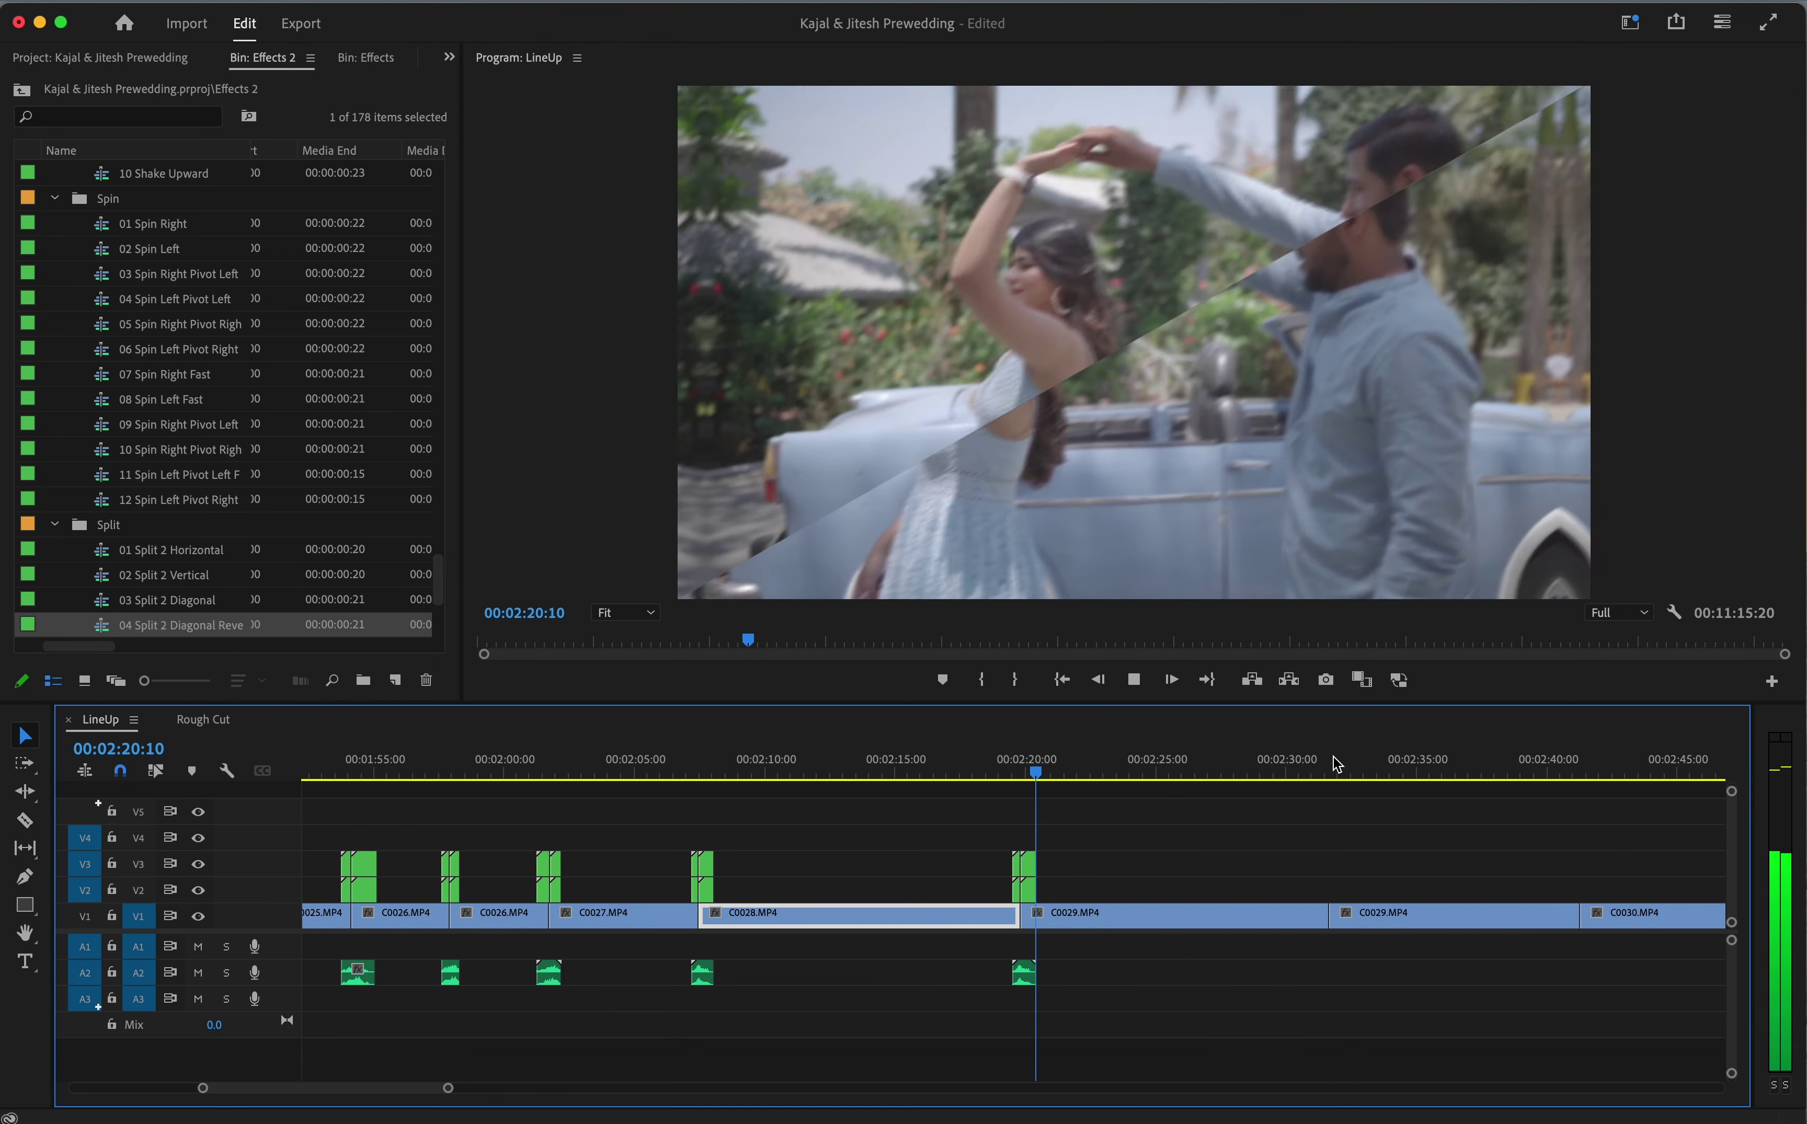
pyautogui.press('space')
pyautogui.scroll(-5, 232, 565)
pyautogui.scroll(-1, 206, 565)
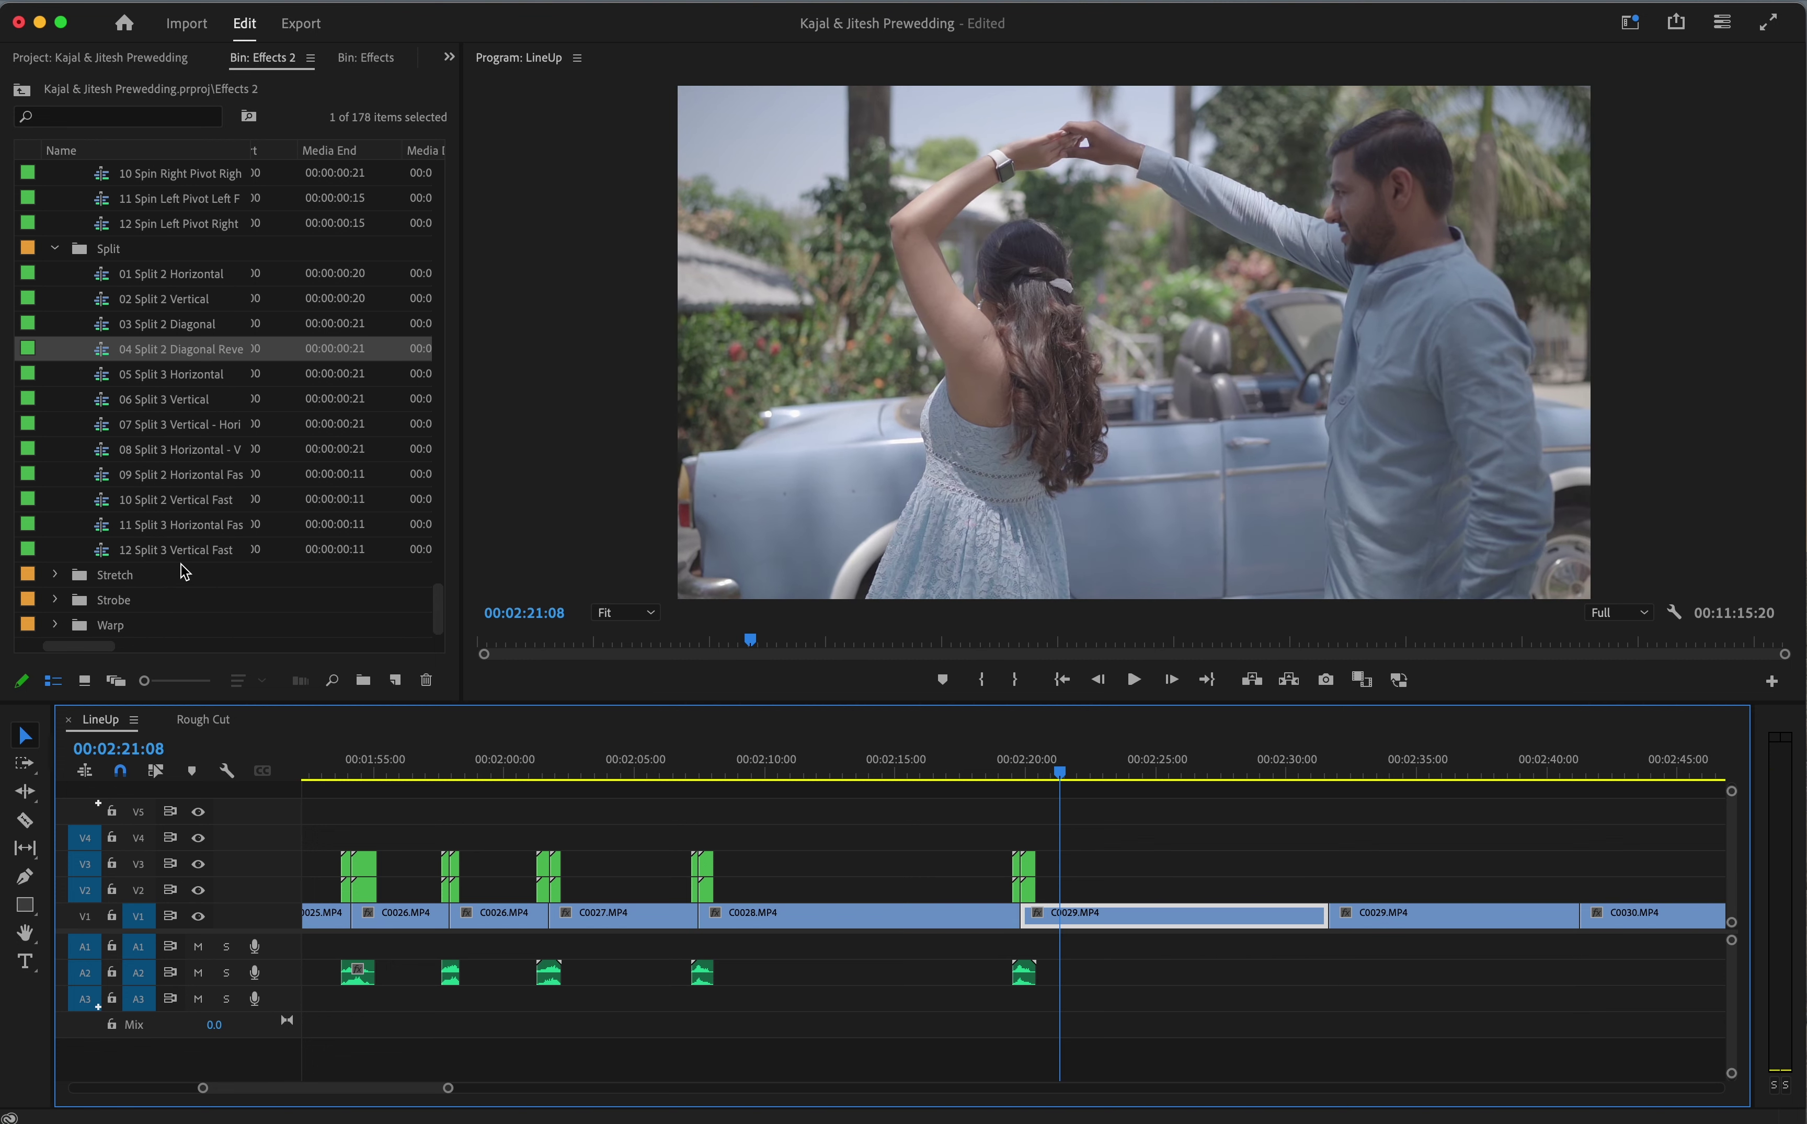
# Add Stretch Down Optic on the cut near 2:31 and preview it
pyautogui.click(54, 575)
pyautogui.scroll(-4, 220, 581)
pyautogui.moveTo(199, 549)
pyautogui.mouseDown()
pyautogui.moveTo(1277, 827)
pyautogui.moveTo(1336, 891)
pyautogui.mouseUp()
pyautogui.press('Down')
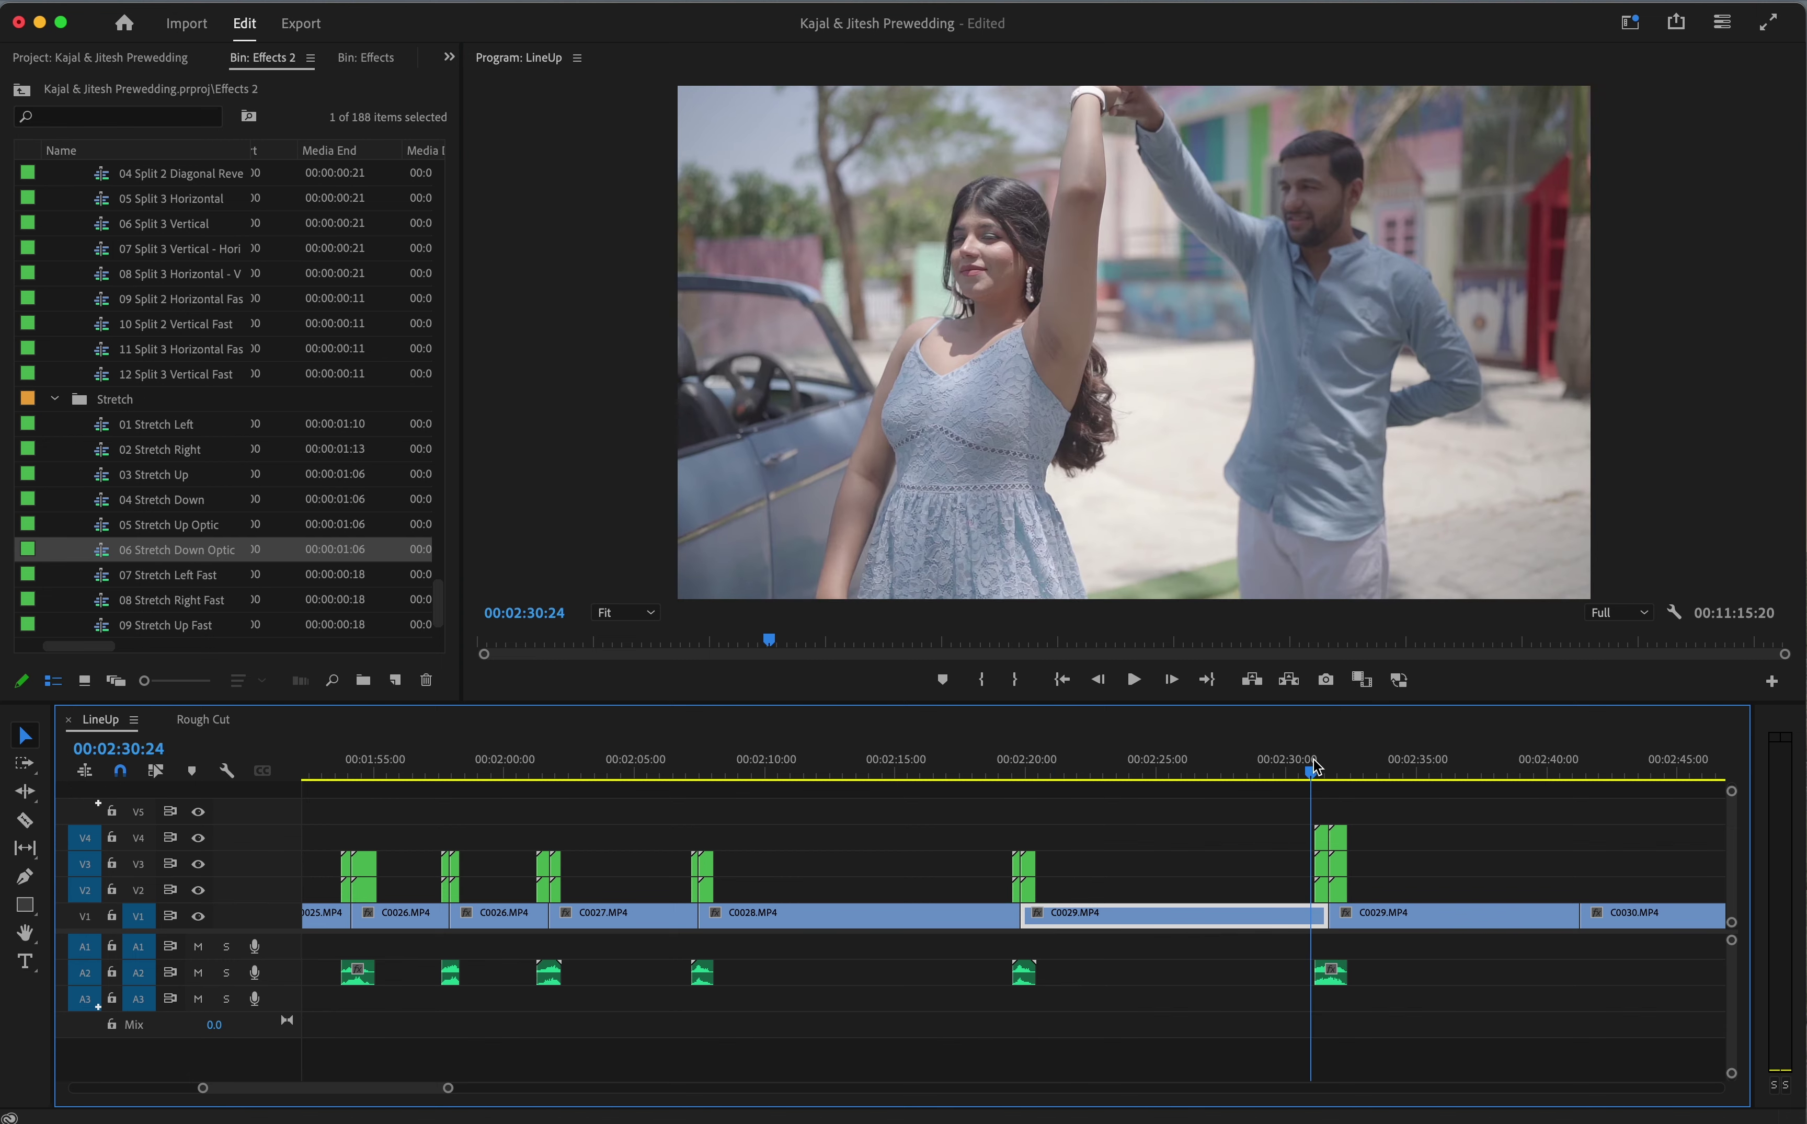
pyautogui.press('space')
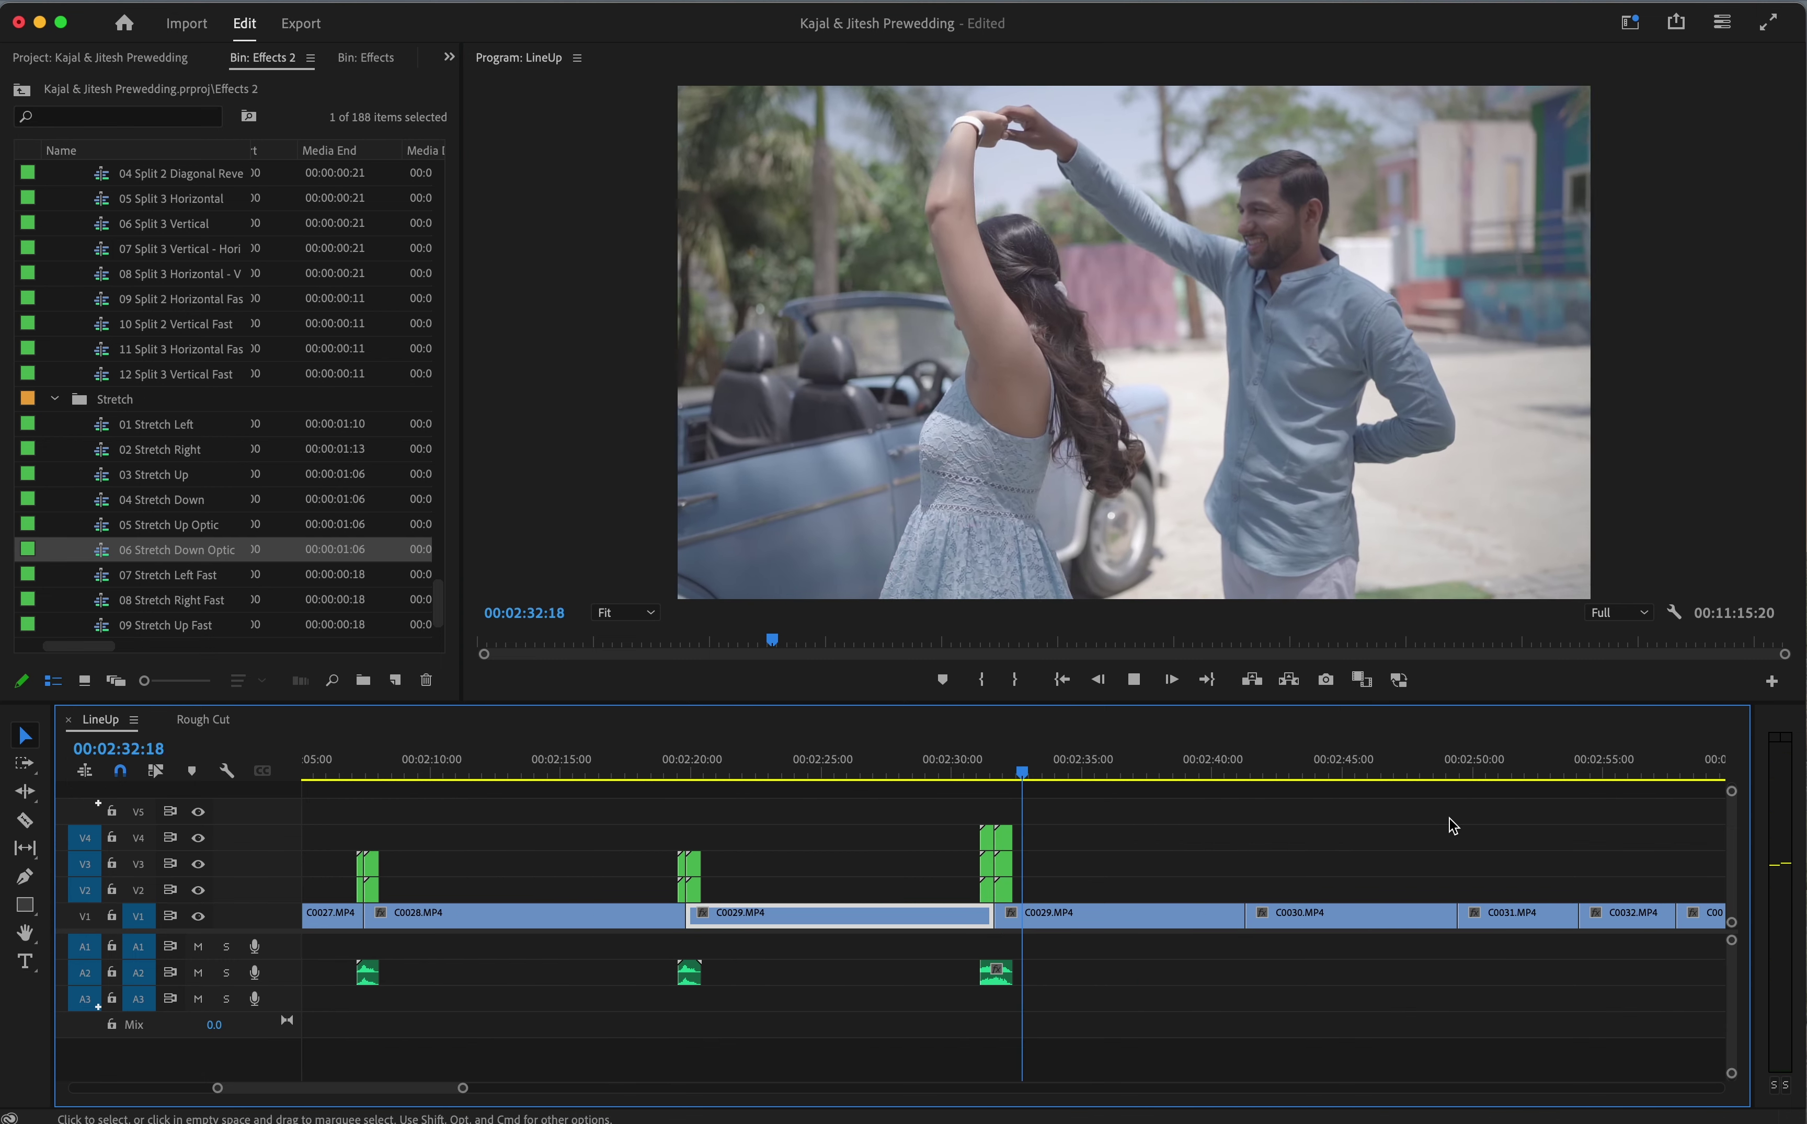
pyautogui.press('space')
pyautogui.scroll(-2, 230, 581)
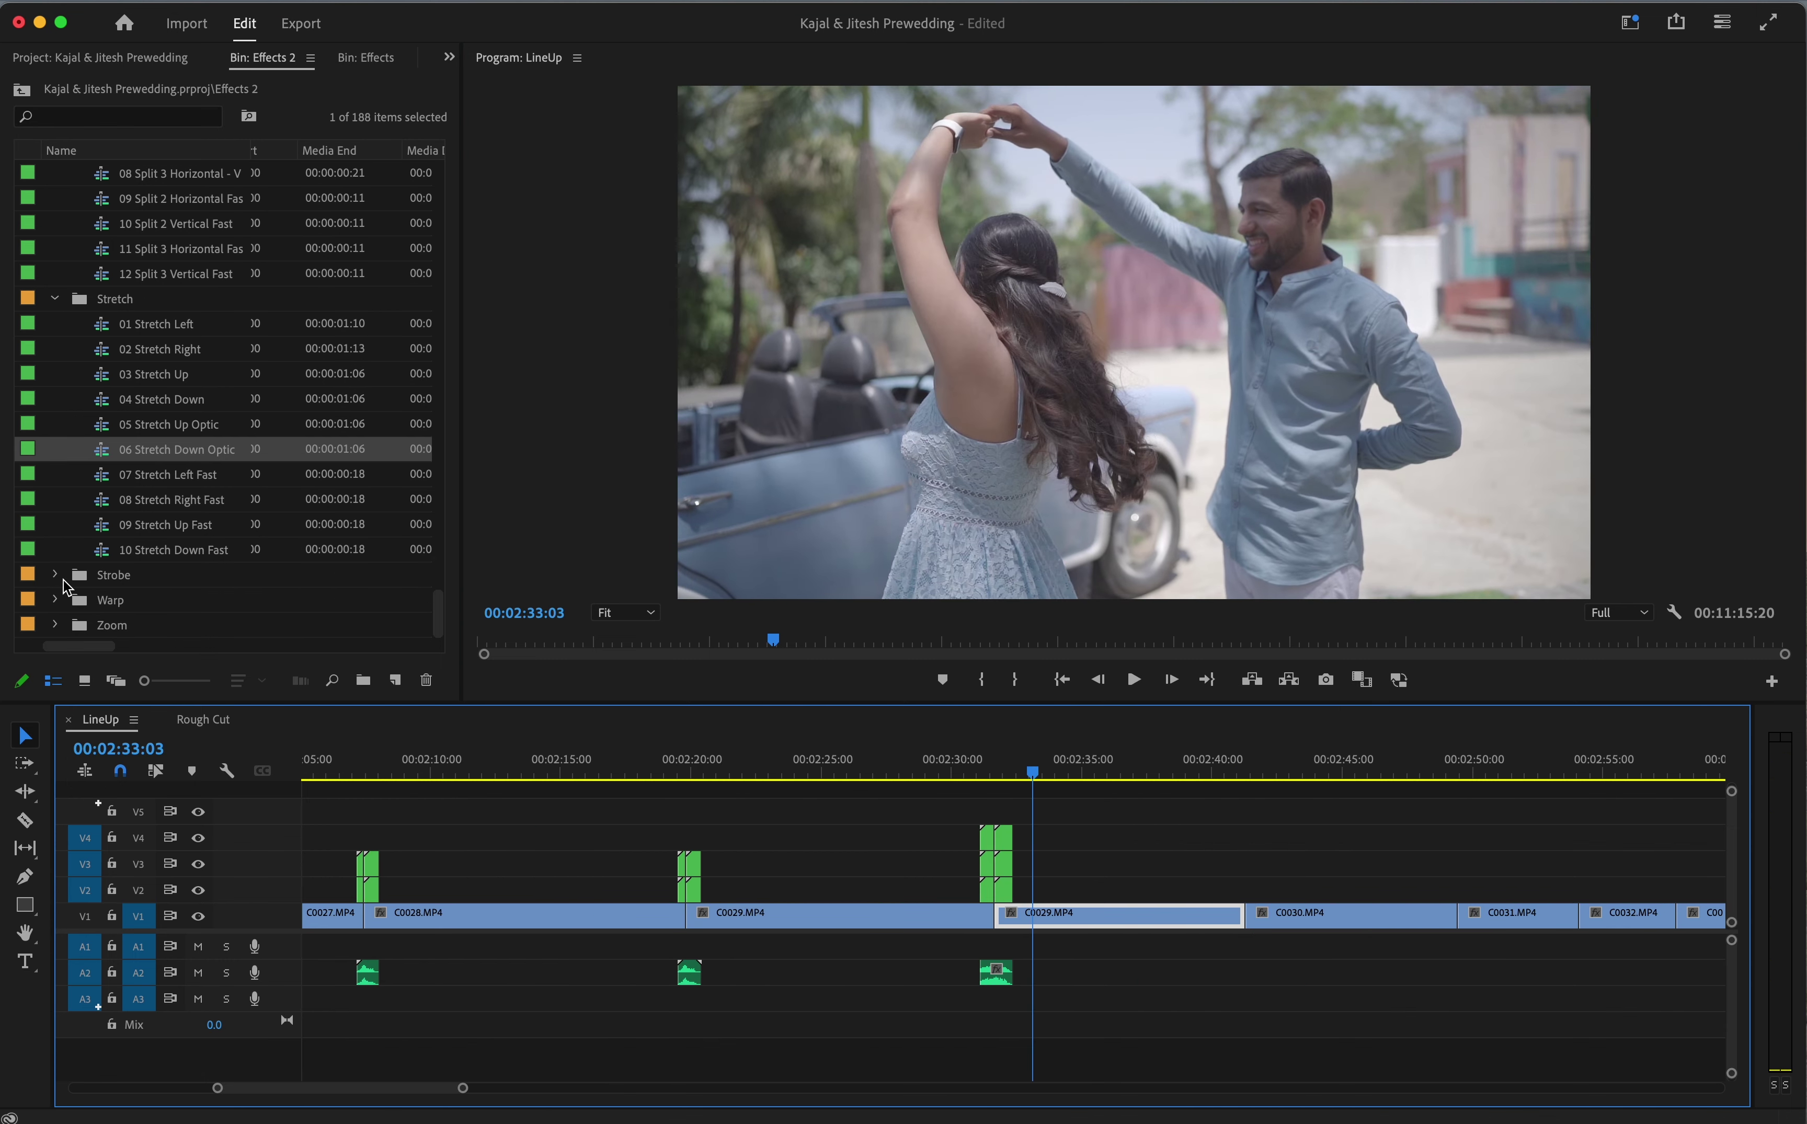
# Place Strobe Right on the C0029–C0030 cut and Strobe Upward Right near 2:49
pyautogui.click(59, 578)
pyautogui.moveTo(141, 624); pyautogui.dragTo(1259, 895)
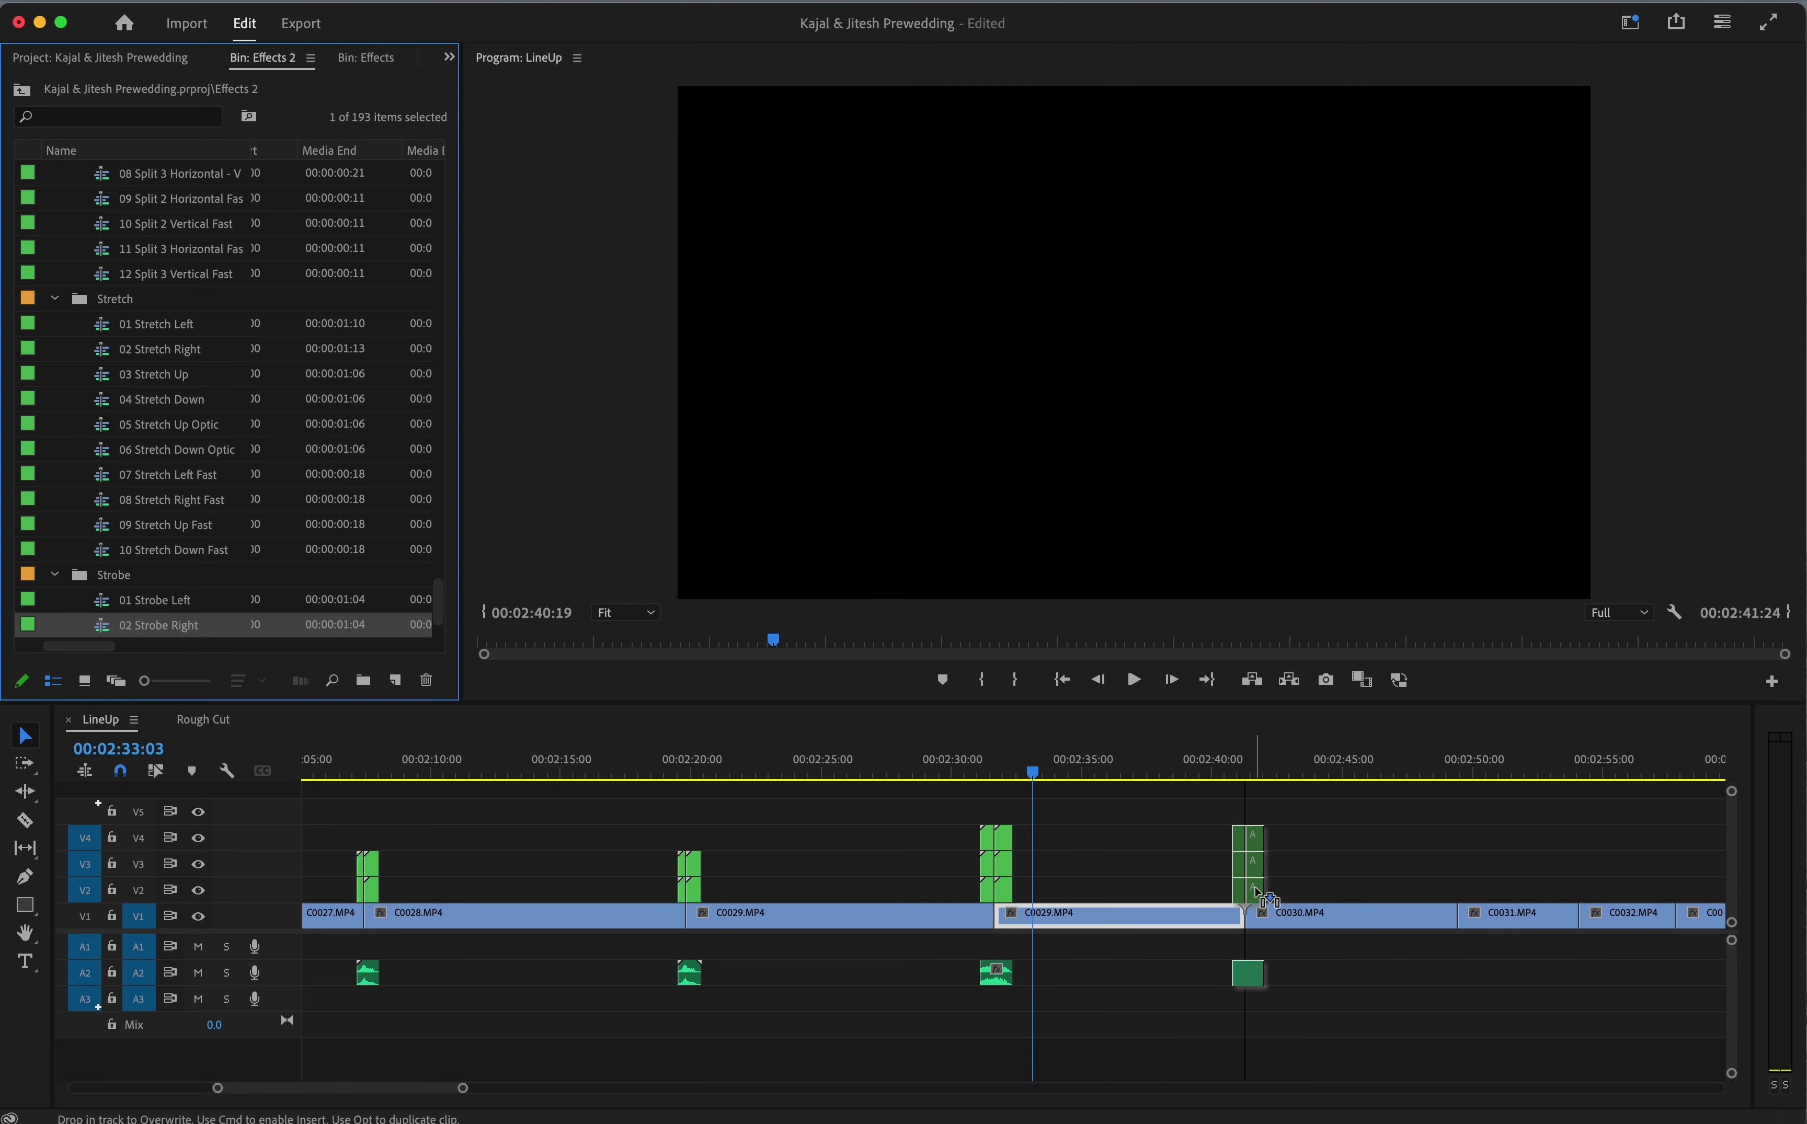
pyautogui.click(1225, 766)
pyautogui.press('space')
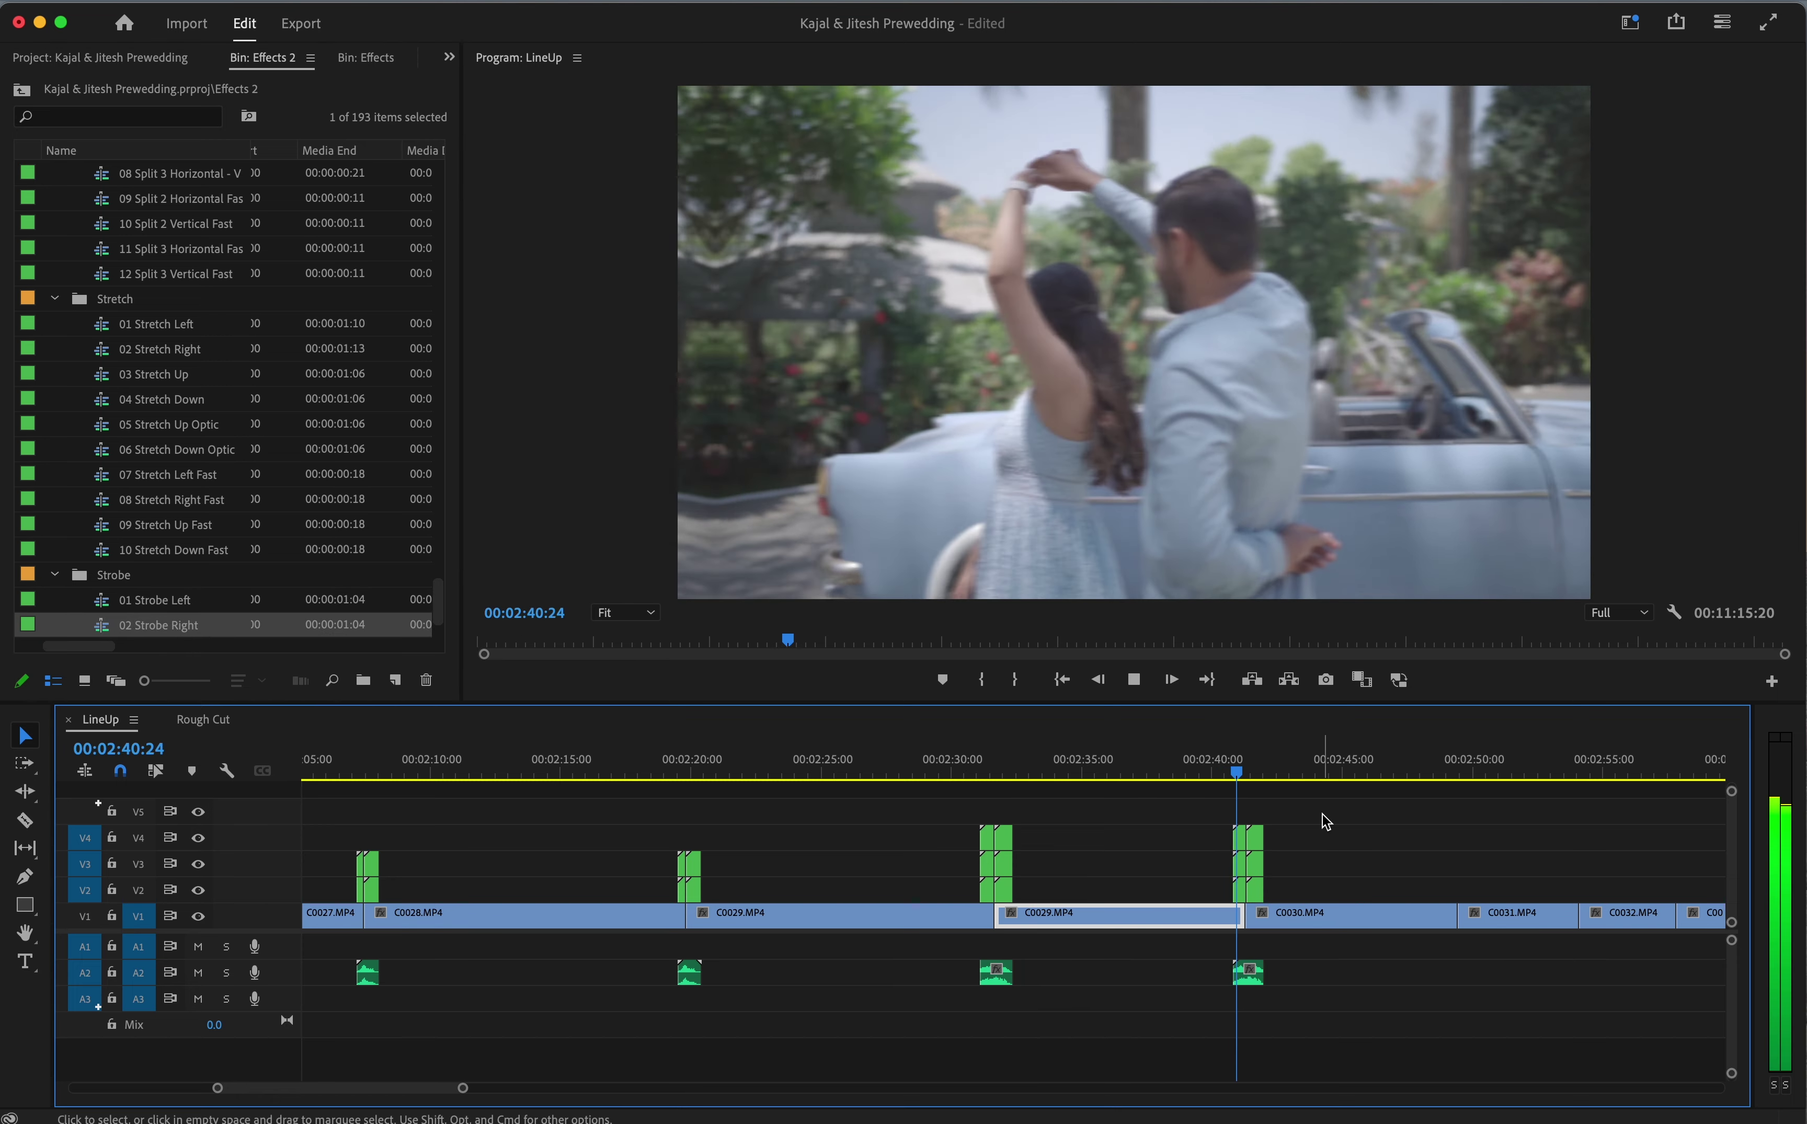
pyautogui.scroll(-3, 185, 572)
pyautogui.scroll(-2, 151, 567)
pyautogui.moveTo(150, 573); pyautogui.dragTo(1462, 881)
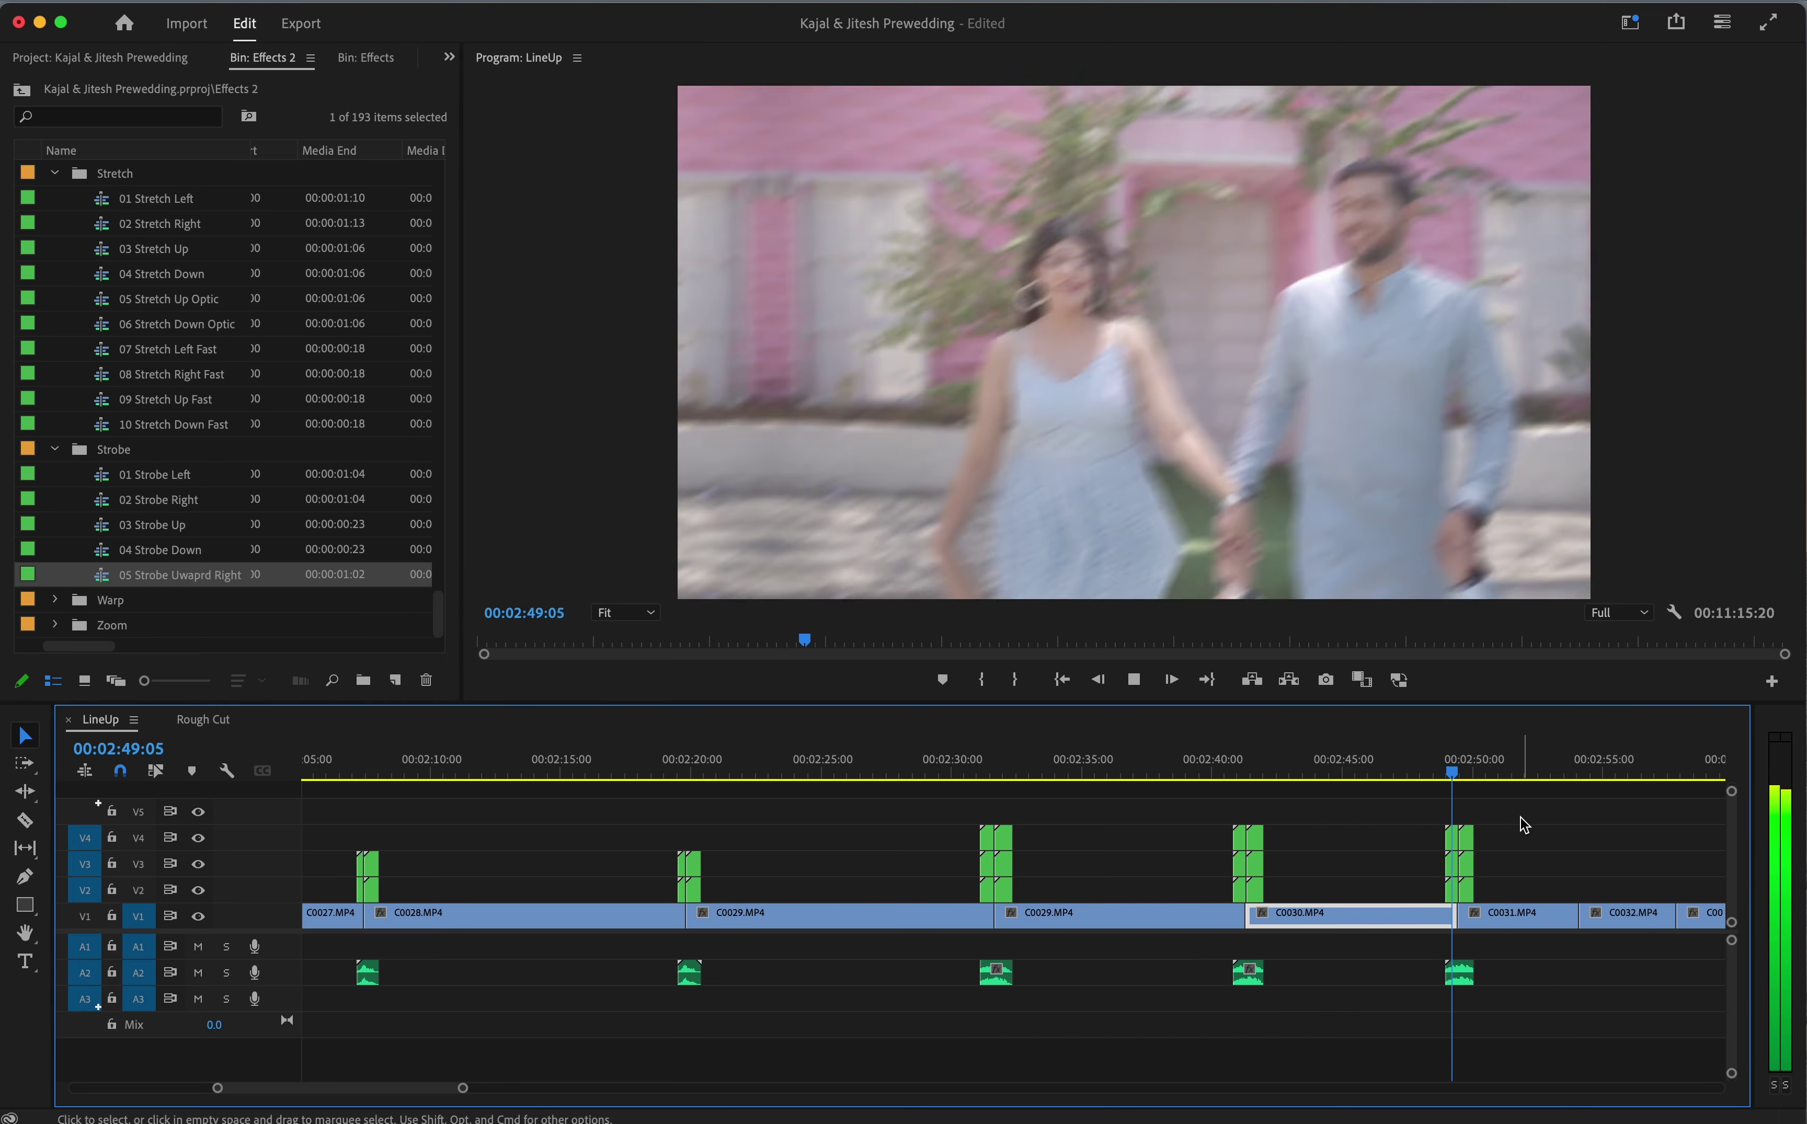
pyautogui.press('-')
pyautogui.press('=')
# Place the 01 Warp Left template on the C0031–C0032 cut and preview it
pyautogui.click(54, 599)
pyautogui.moveTo(152, 624); pyautogui.dragTo(1123, 894)
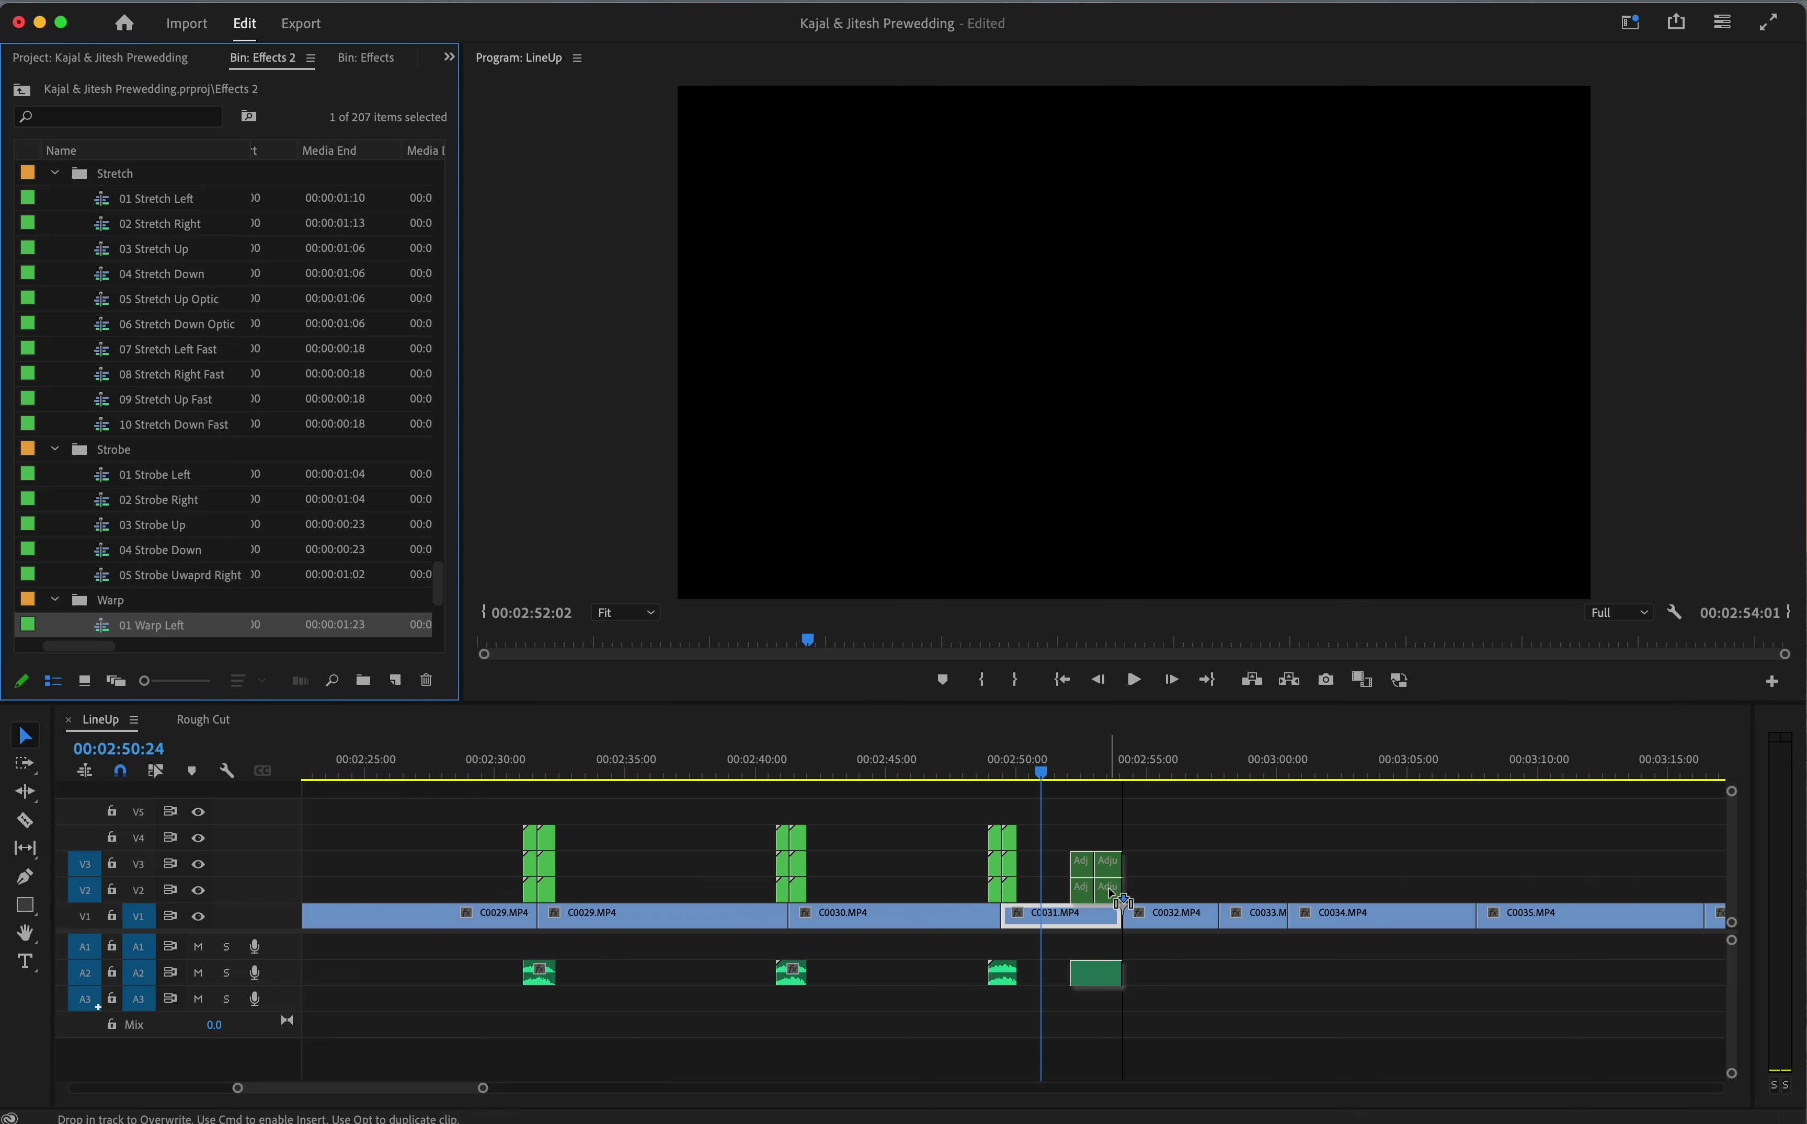
pyautogui.moveTo(1108, 799); pyautogui.dragTo(1108, 800)
pyautogui.click(1090, 771)
pyautogui.press('space')
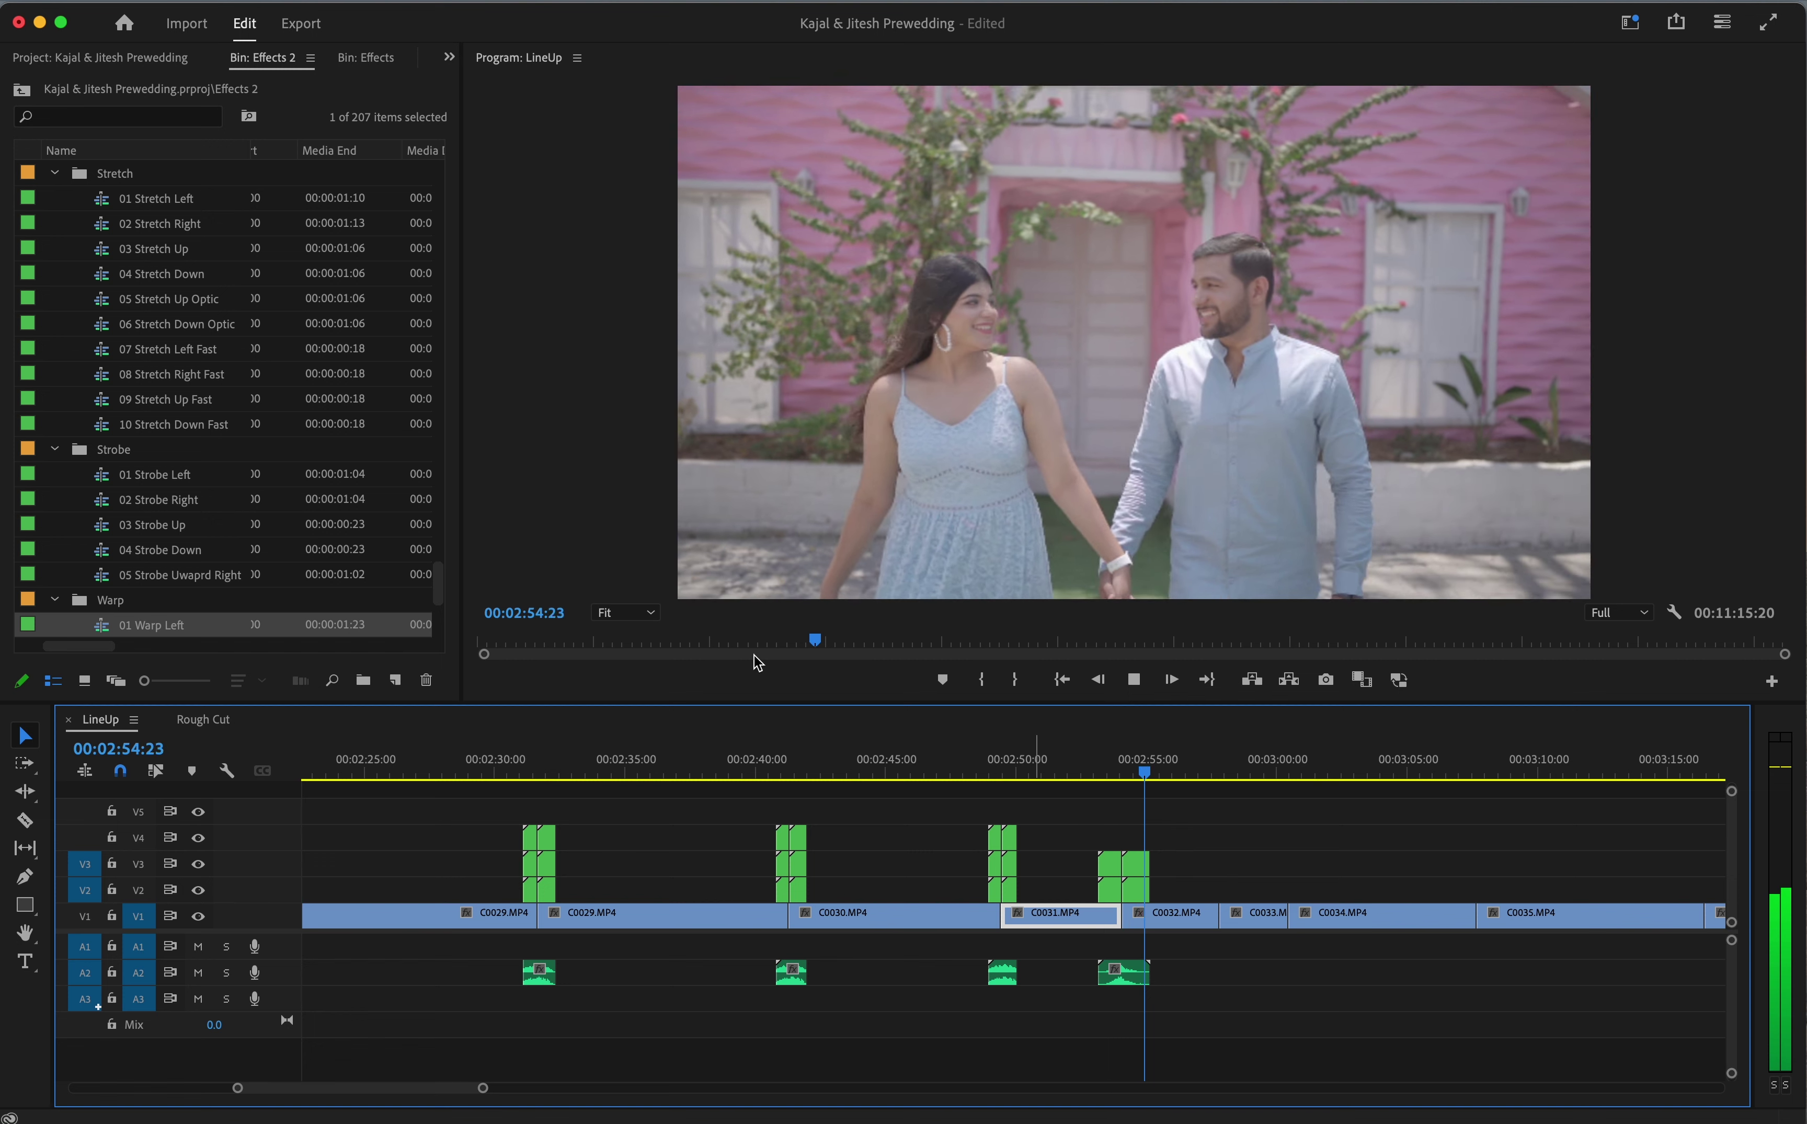
pyautogui.press('space')
# Place 11 Warp Left Fast on the cut near 2:58, preview it, then zoom in near 3:15
pyautogui.scroll(-5, 134, 507)
pyautogui.click(122, 533)
pyautogui.moveTo(1064, 701); pyautogui.dragTo(1226, 891)
pyautogui.click(1199, 764)
pyautogui.press('space')
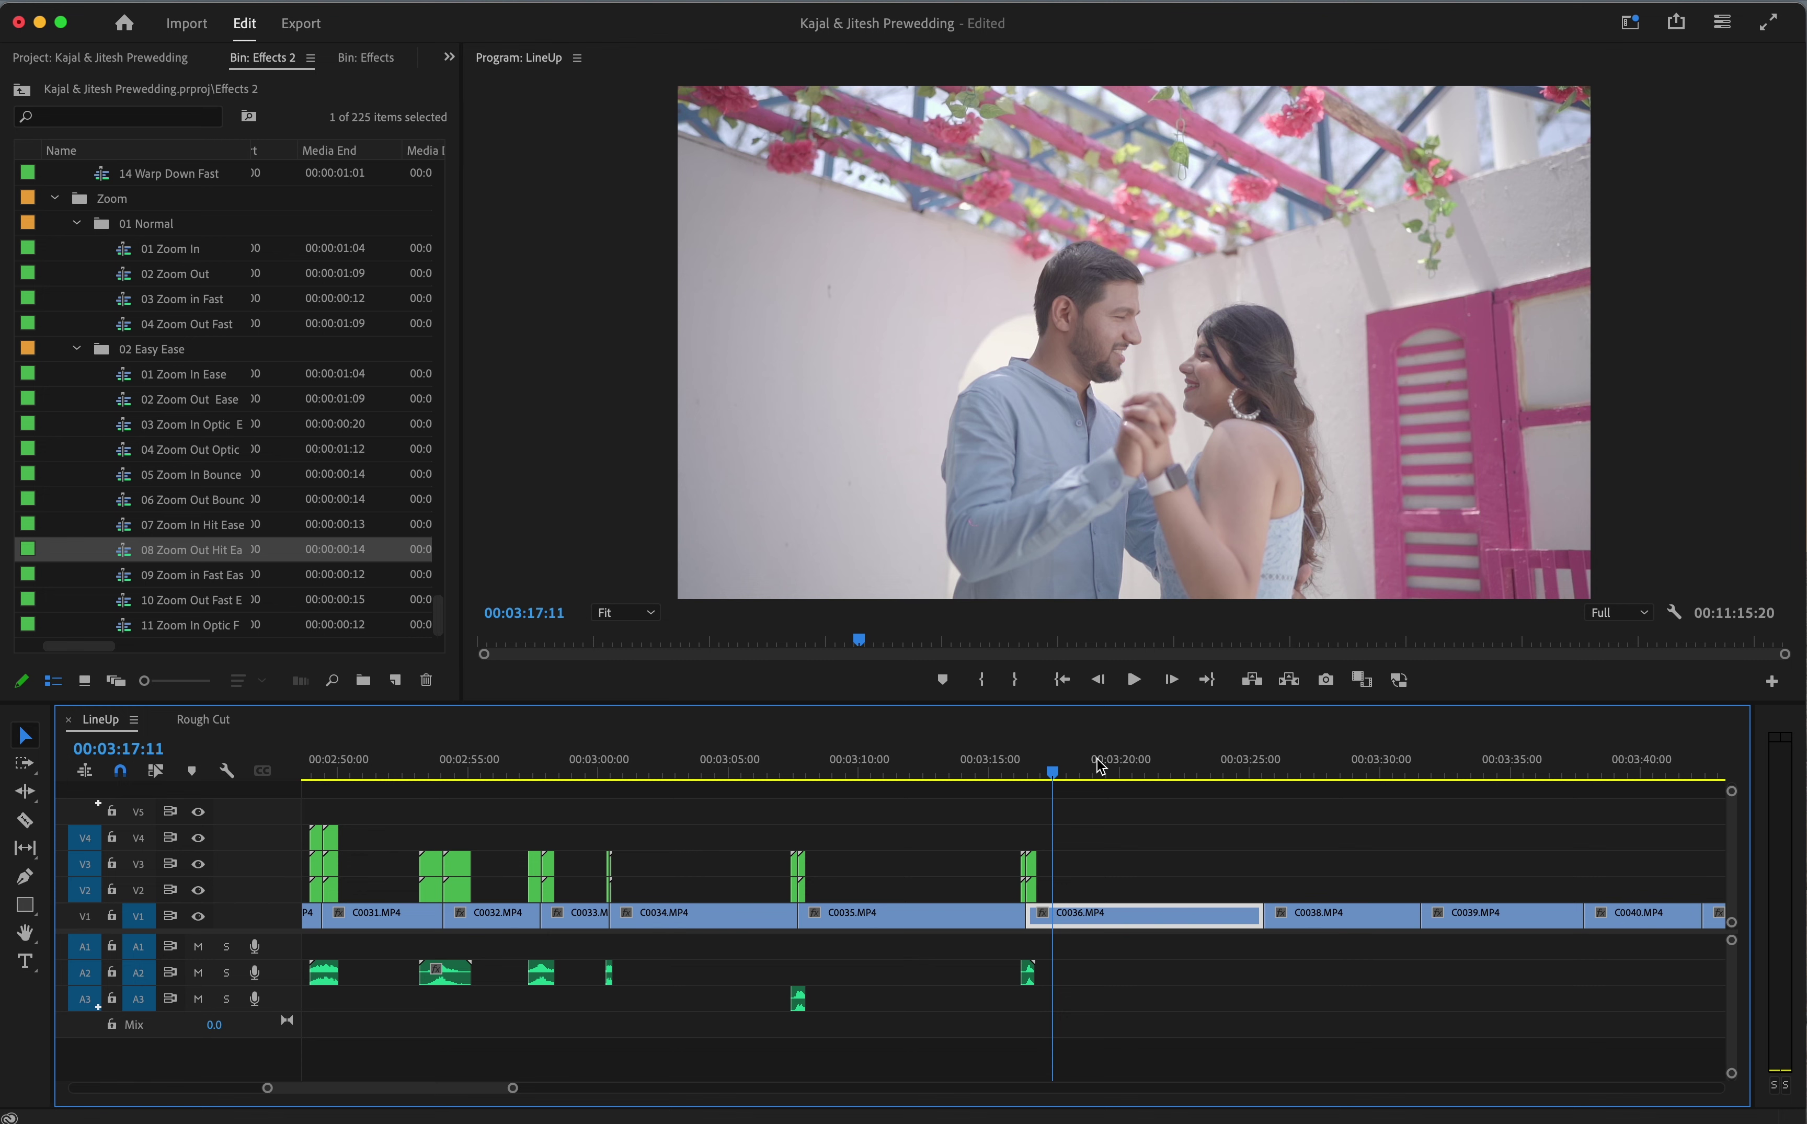
pyautogui.click(993, 761)
pyautogui.press('=')
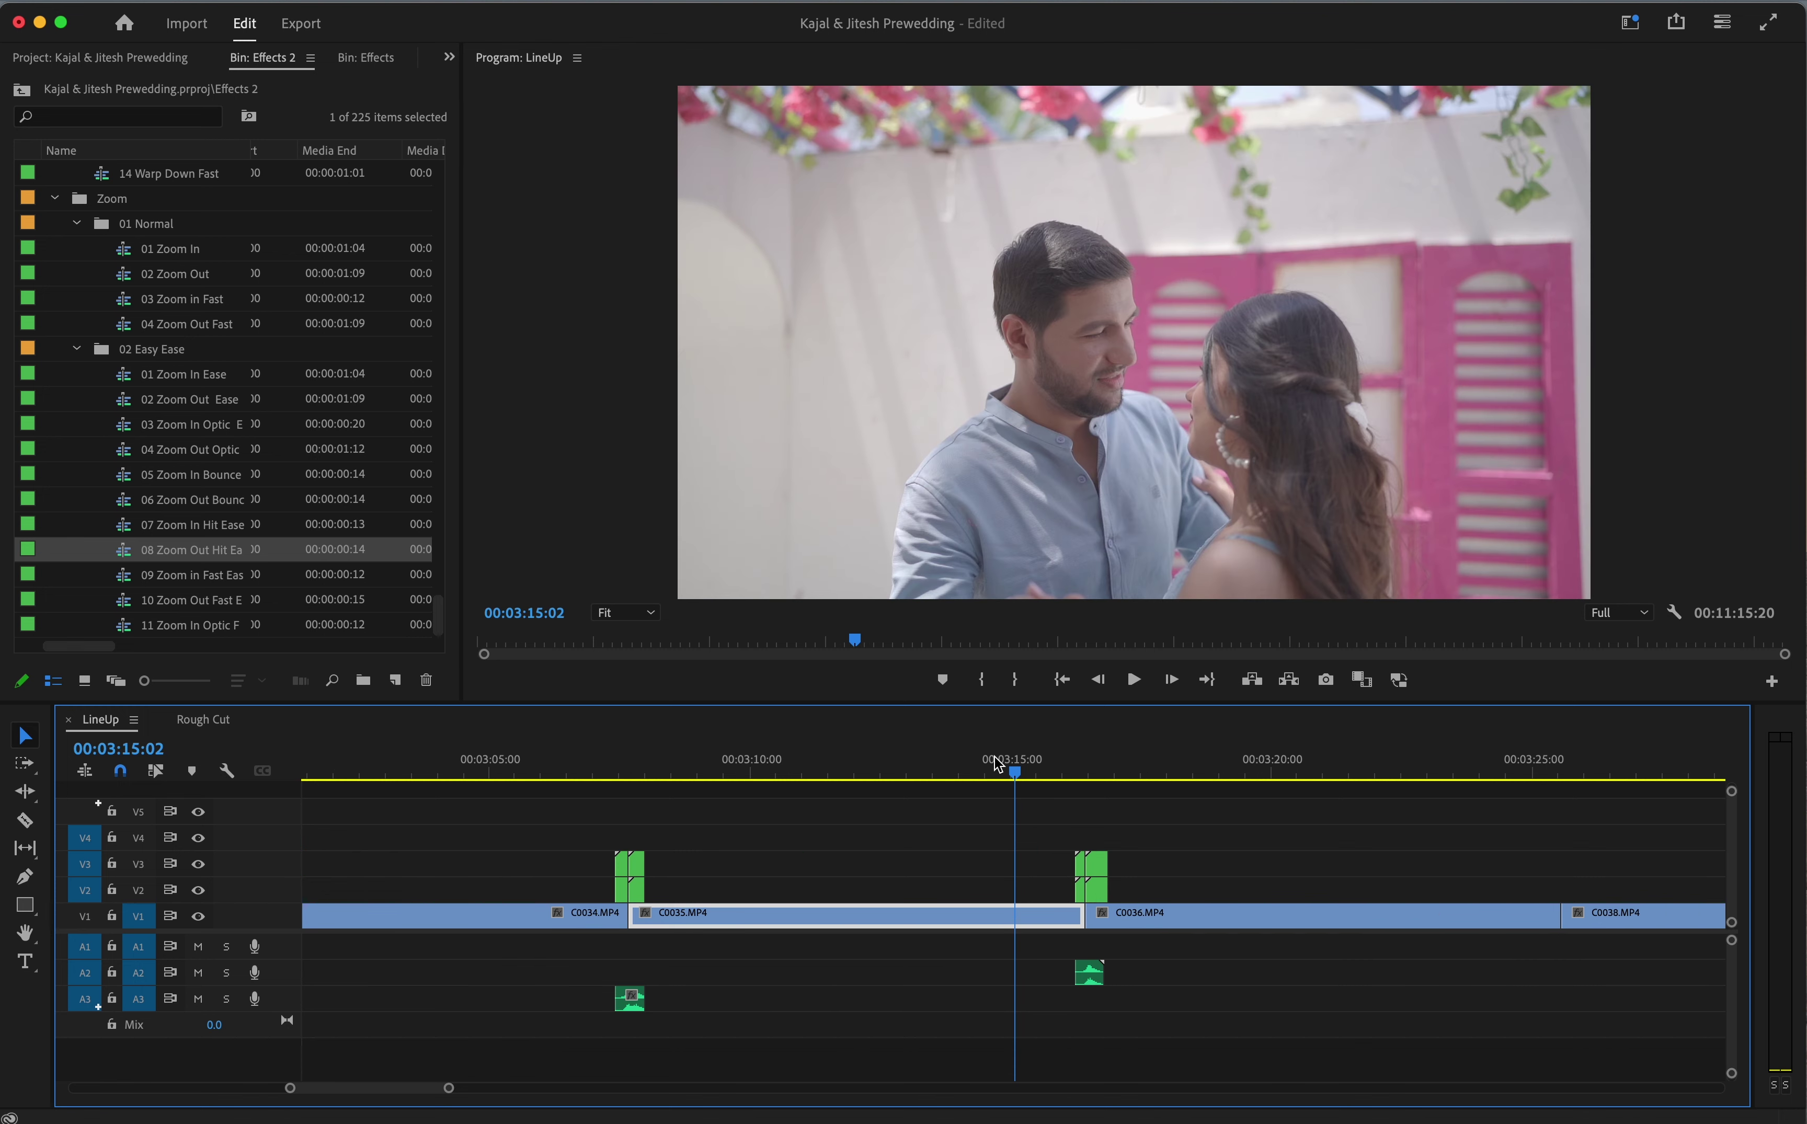